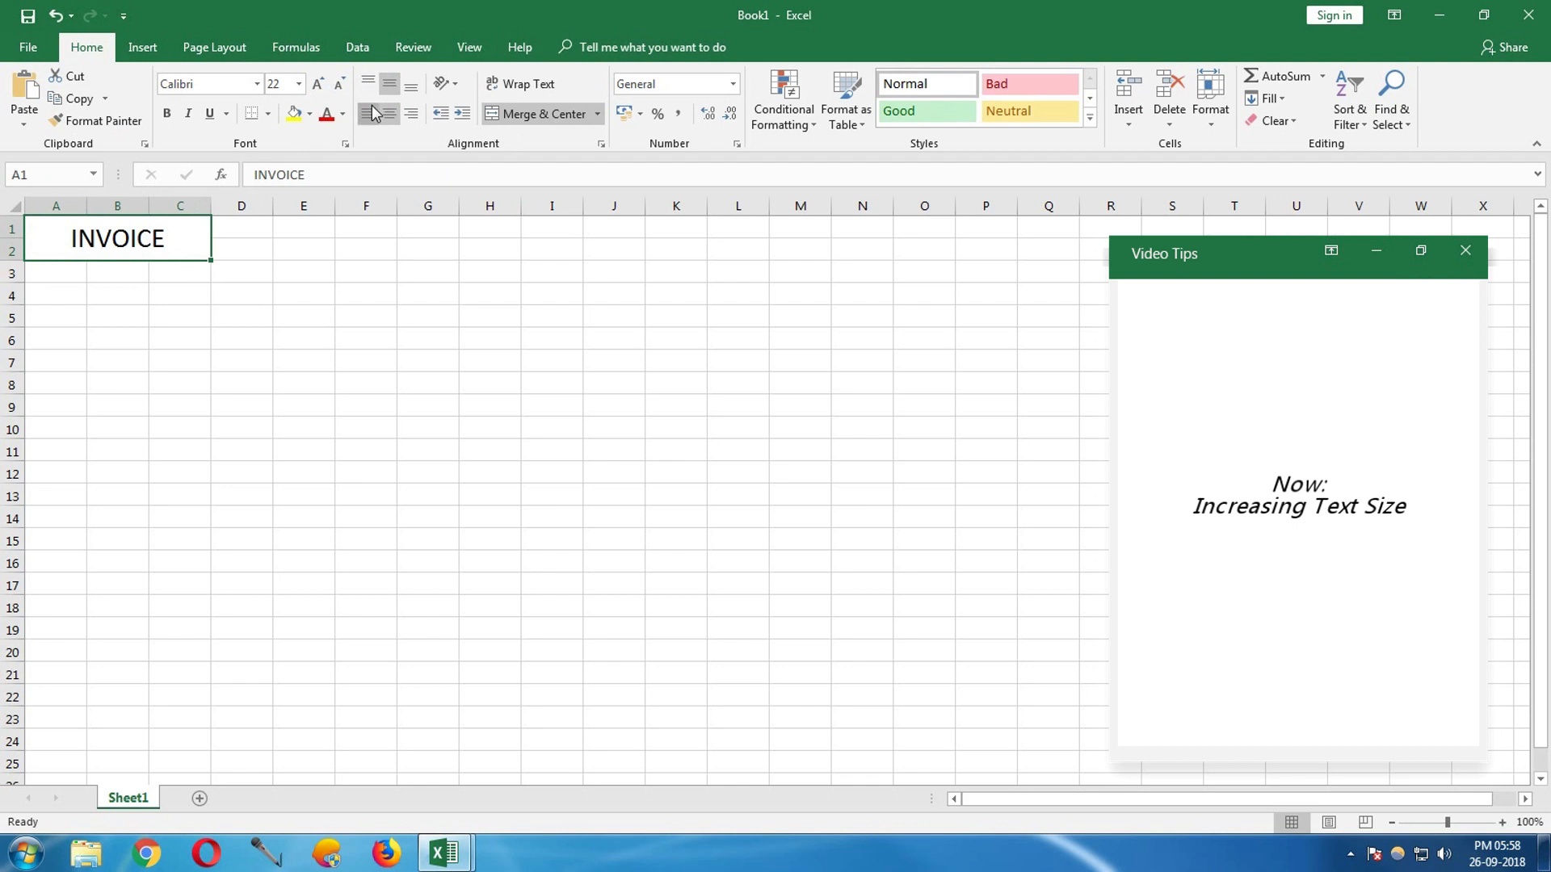
# - Increase the font size of the INVOICE title to 36
pyautogui.click(316, 87)
pyautogui.click(316, 88)
pyautogui.click(316, 87)
pyautogui.click(316, 87)
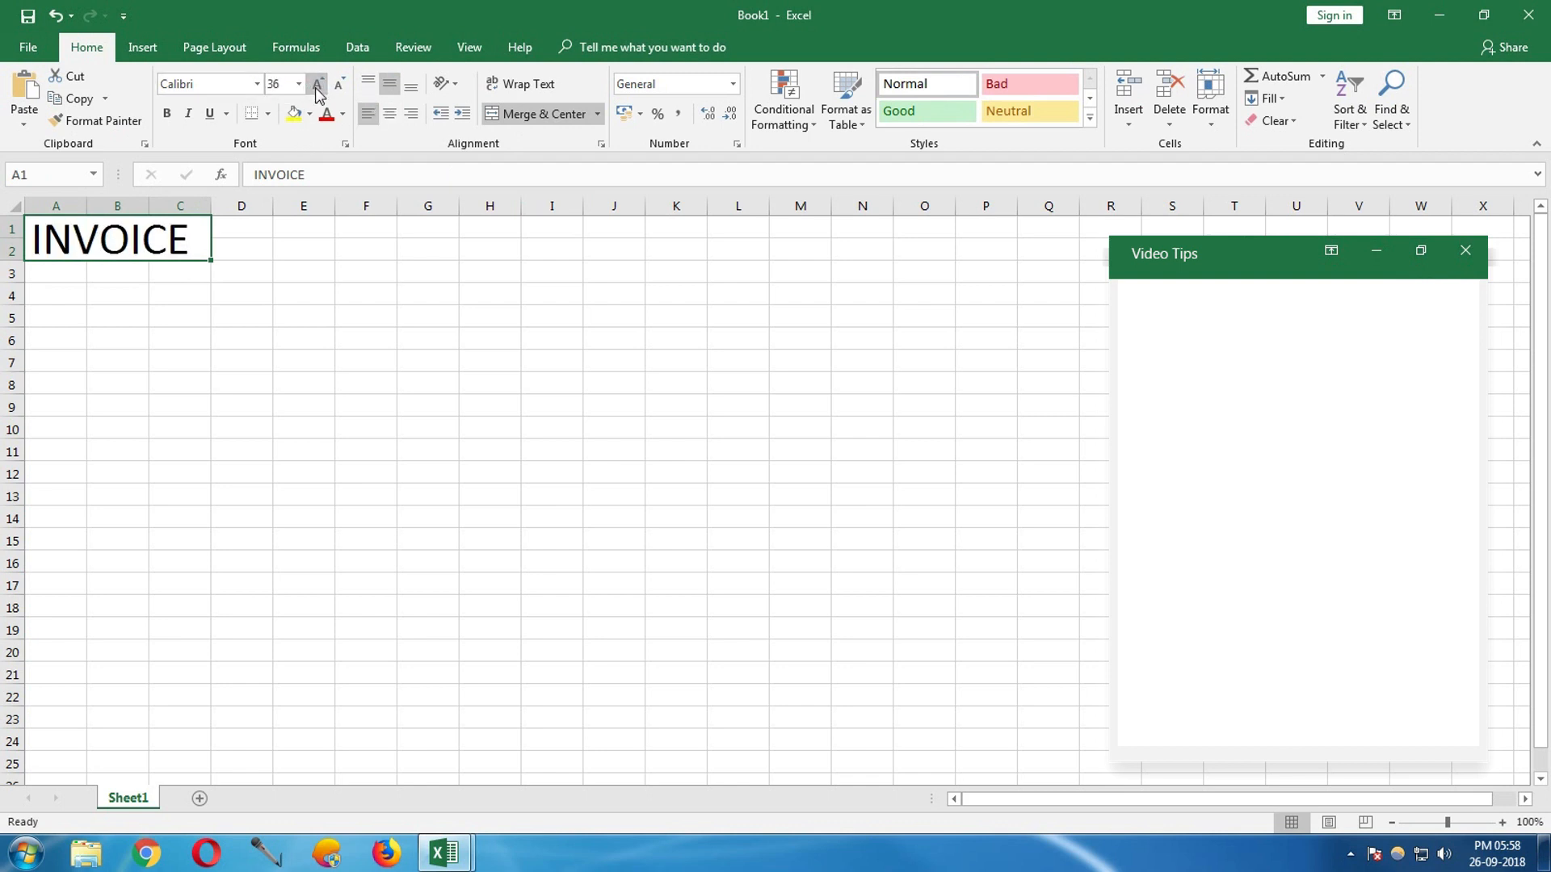
# - Make the INVOICE title bold and colour its text blue
pyautogui.click(167, 113)
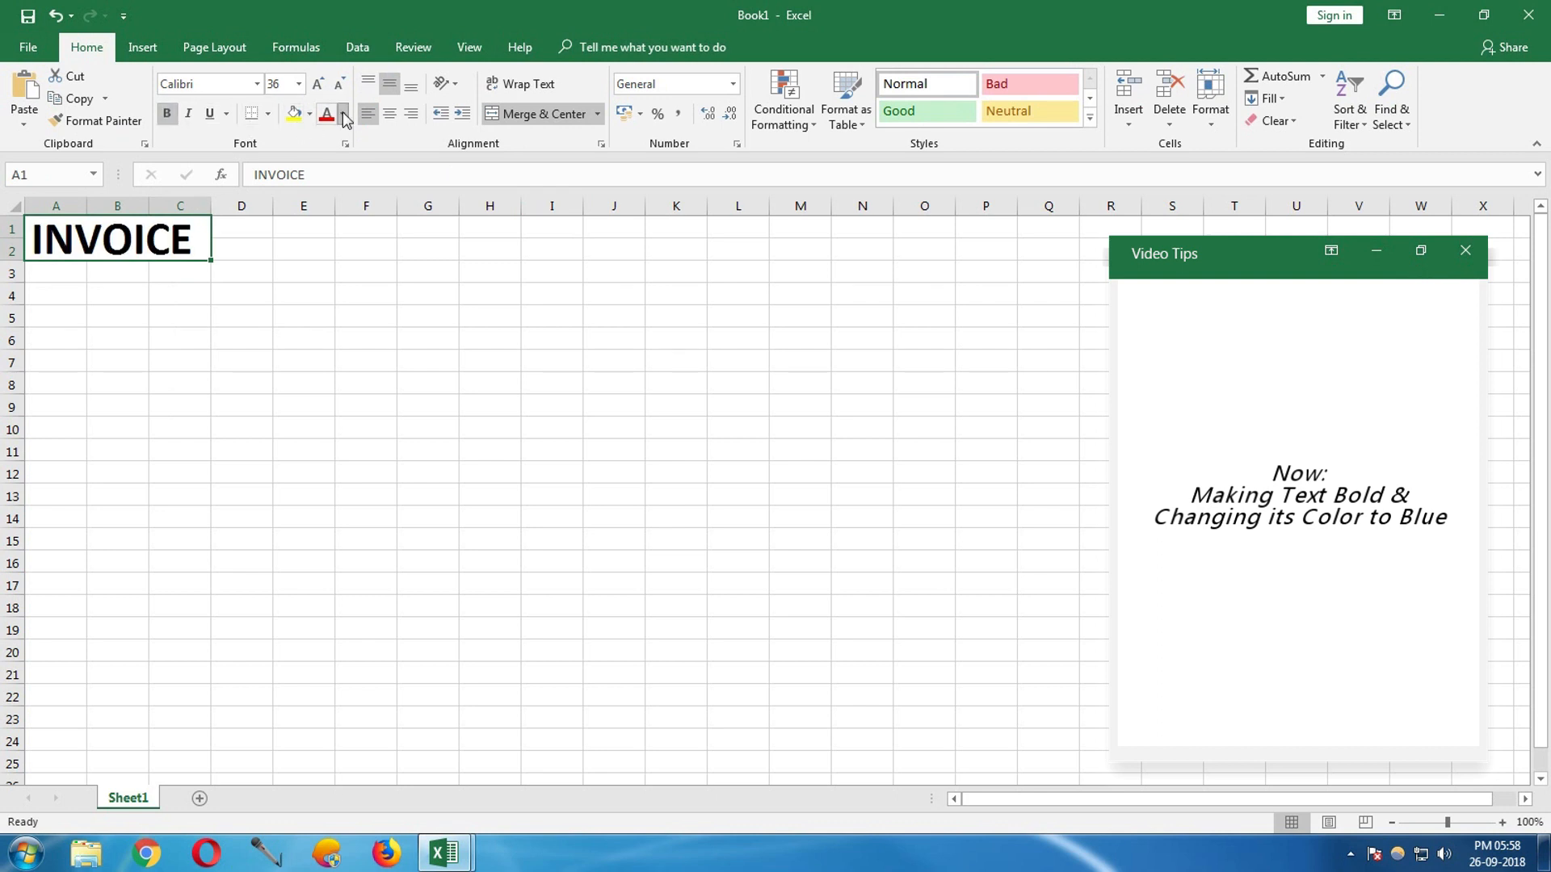
pyautogui.click(344, 116)
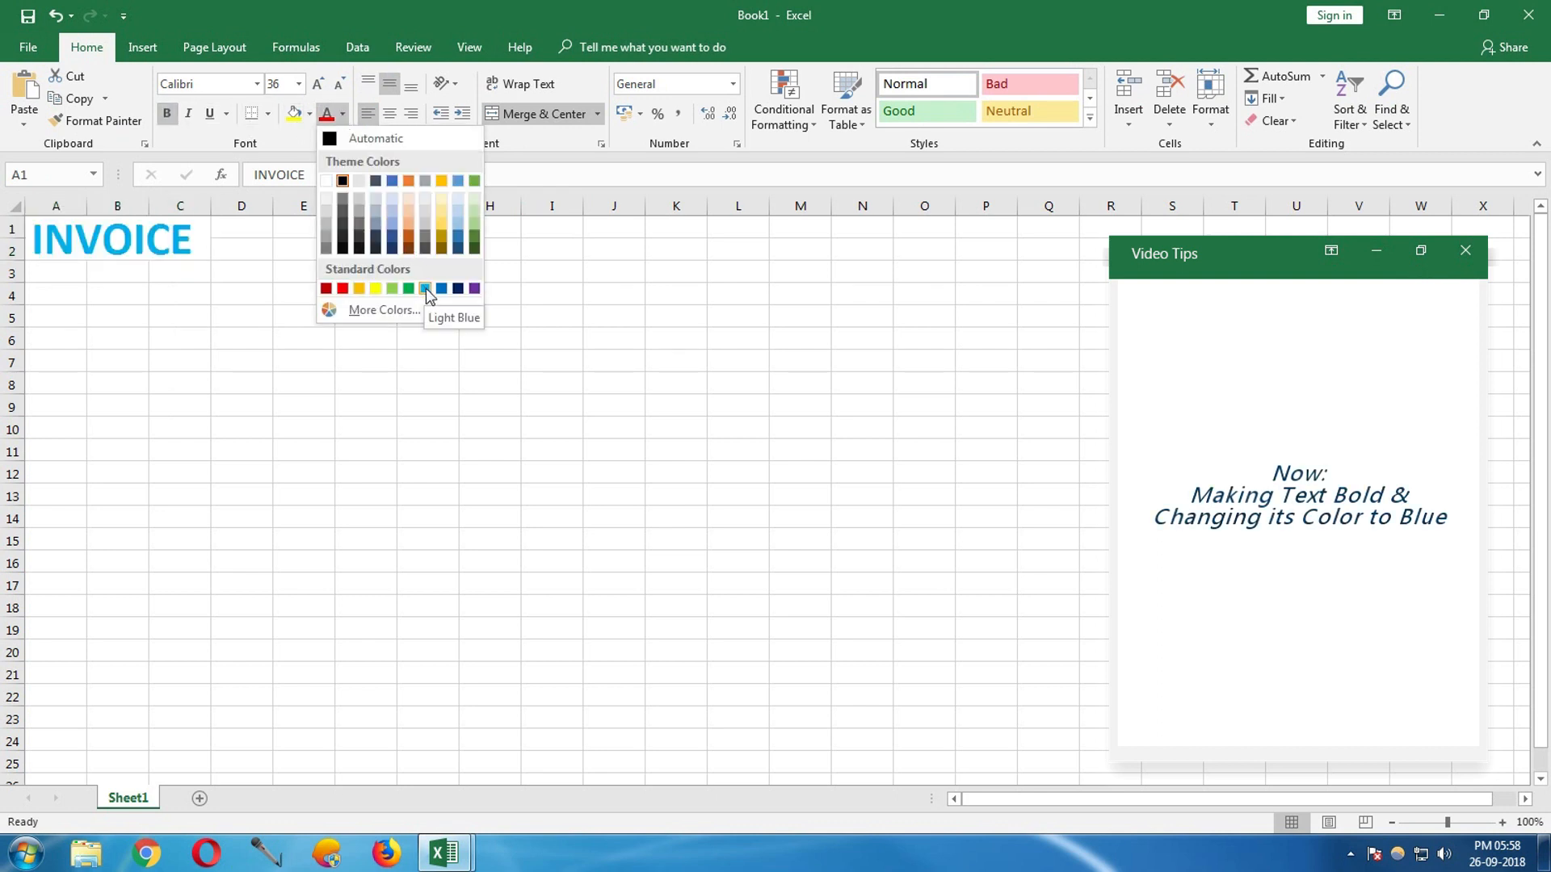
pyautogui.click(459, 234)
pyautogui.click(235, 305)
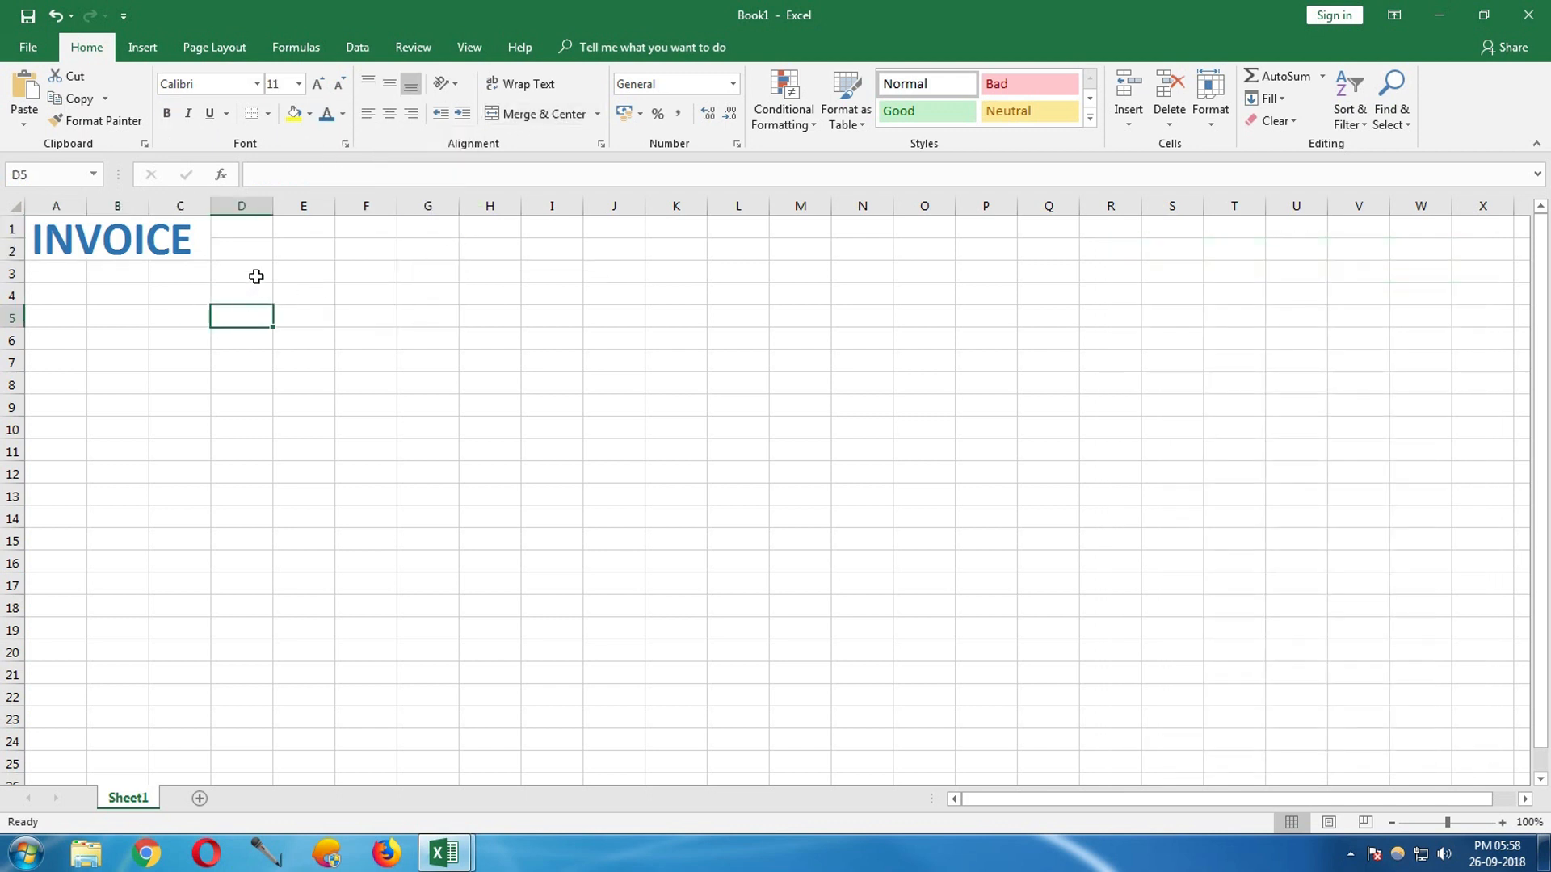
# - Merge and center cells D1:H2 and enter "Your Company Name" in the merged cell
pyautogui.moveTo(264, 229); pyautogui.dragTo(480, 257)
pyautogui.click(531, 108)
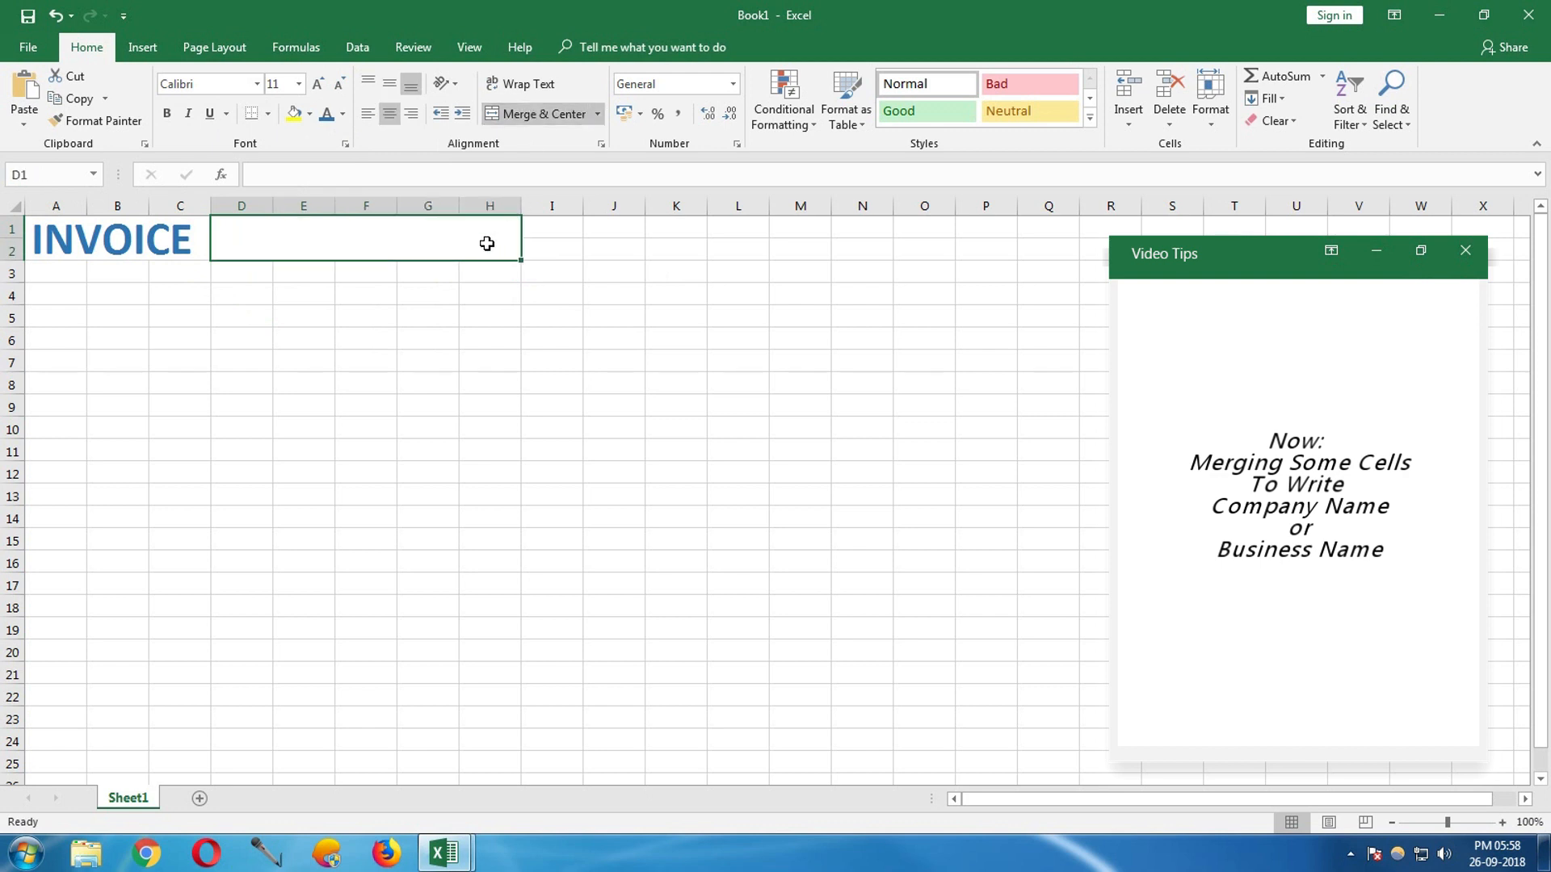
pyautogui.write('Your Co')
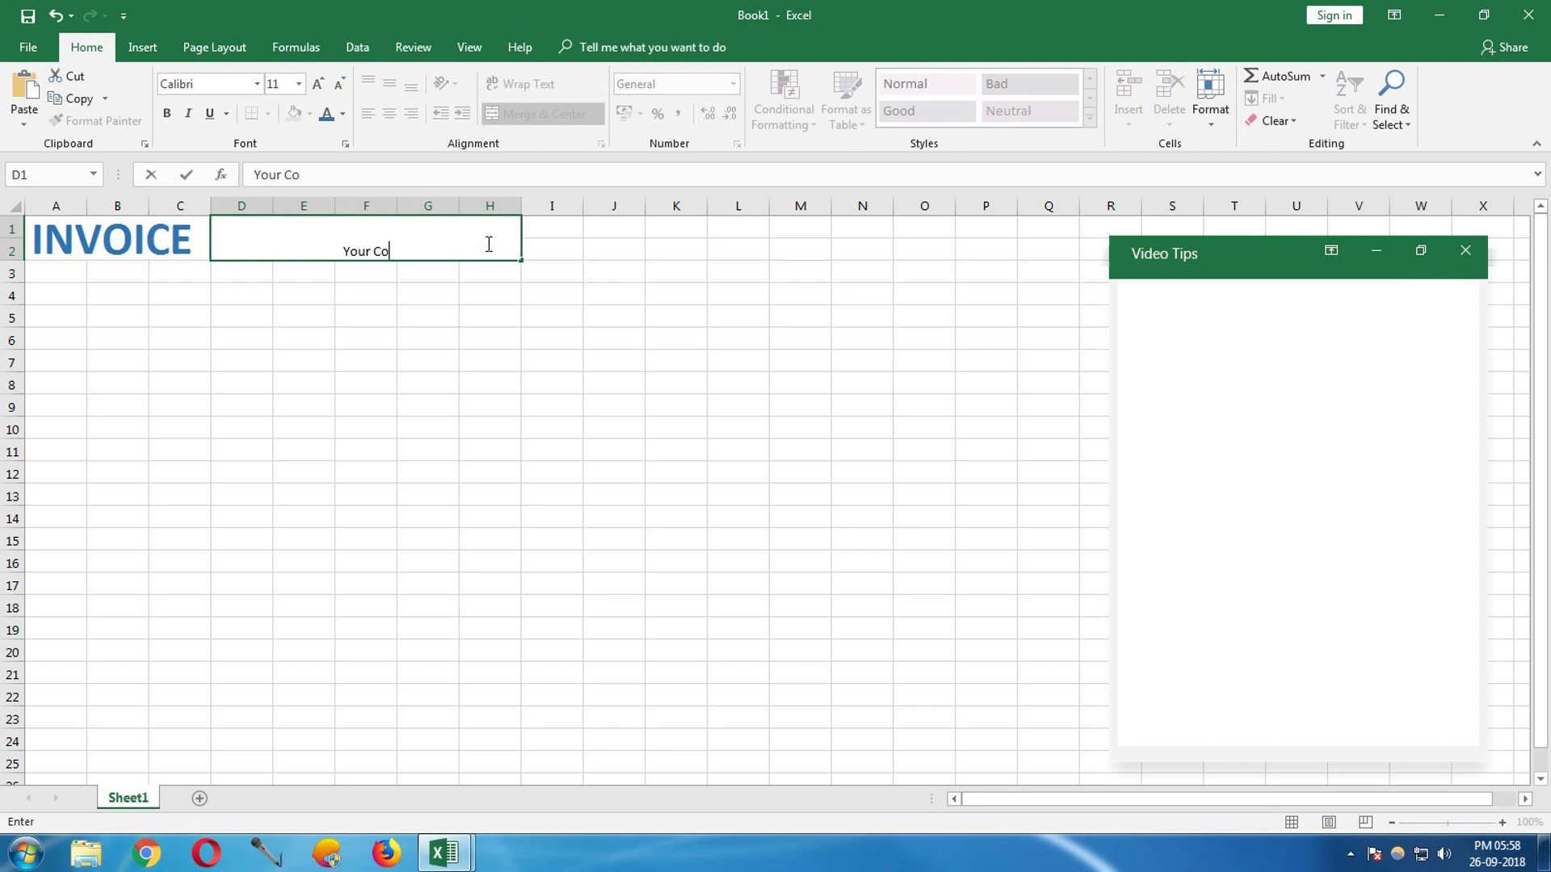
pyautogui.write('mpany Name')
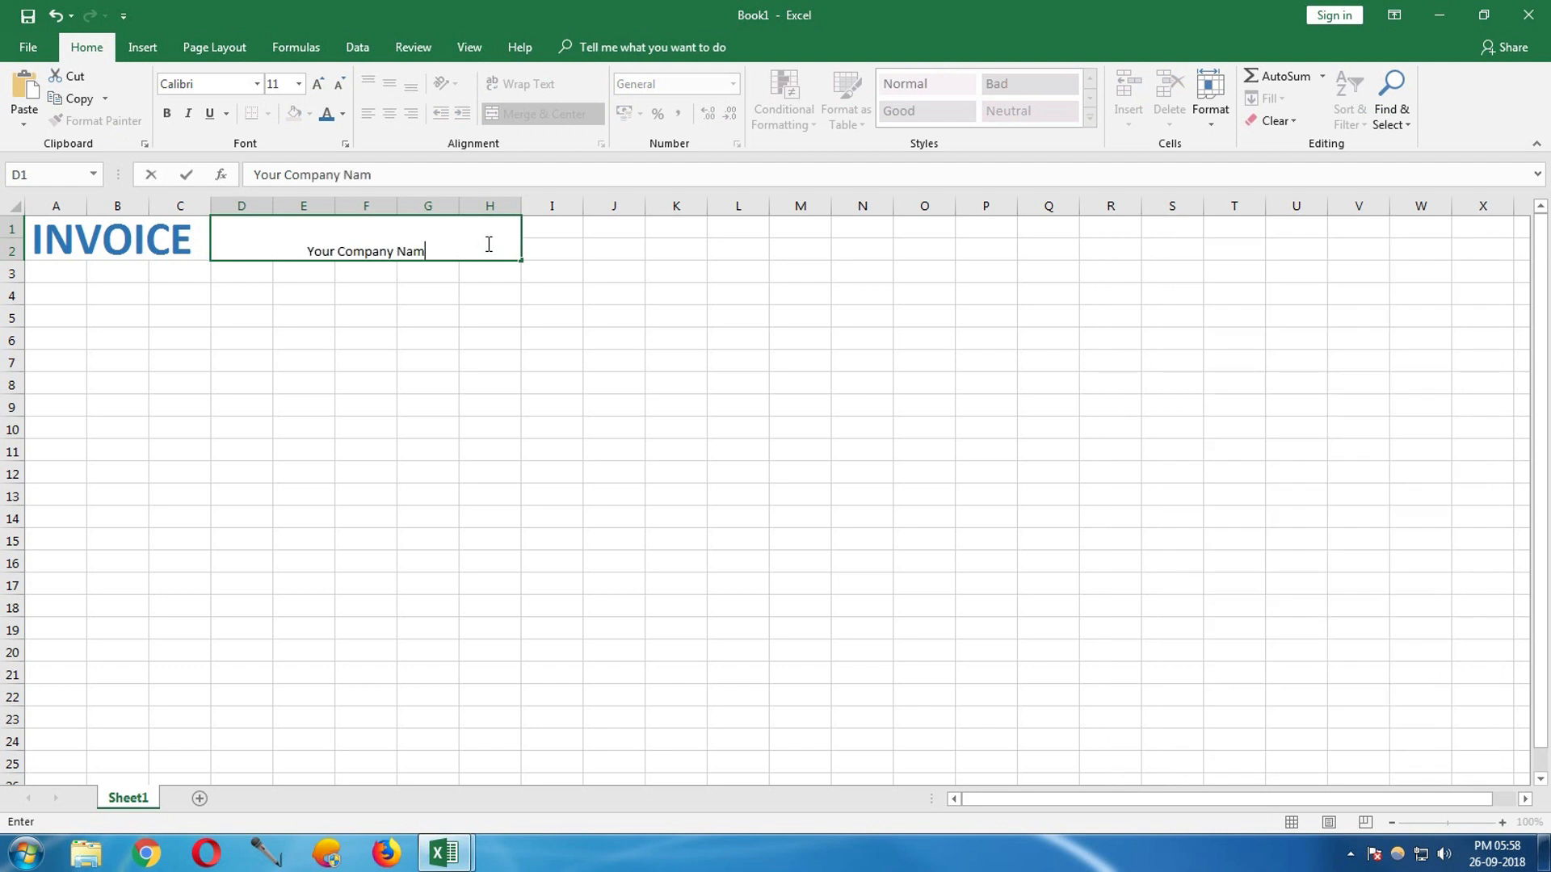
pyautogui.click(403, 331)
# - Align the company name to the right and to the vertical middle of its merged cell
pyautogui.click(413, 249)
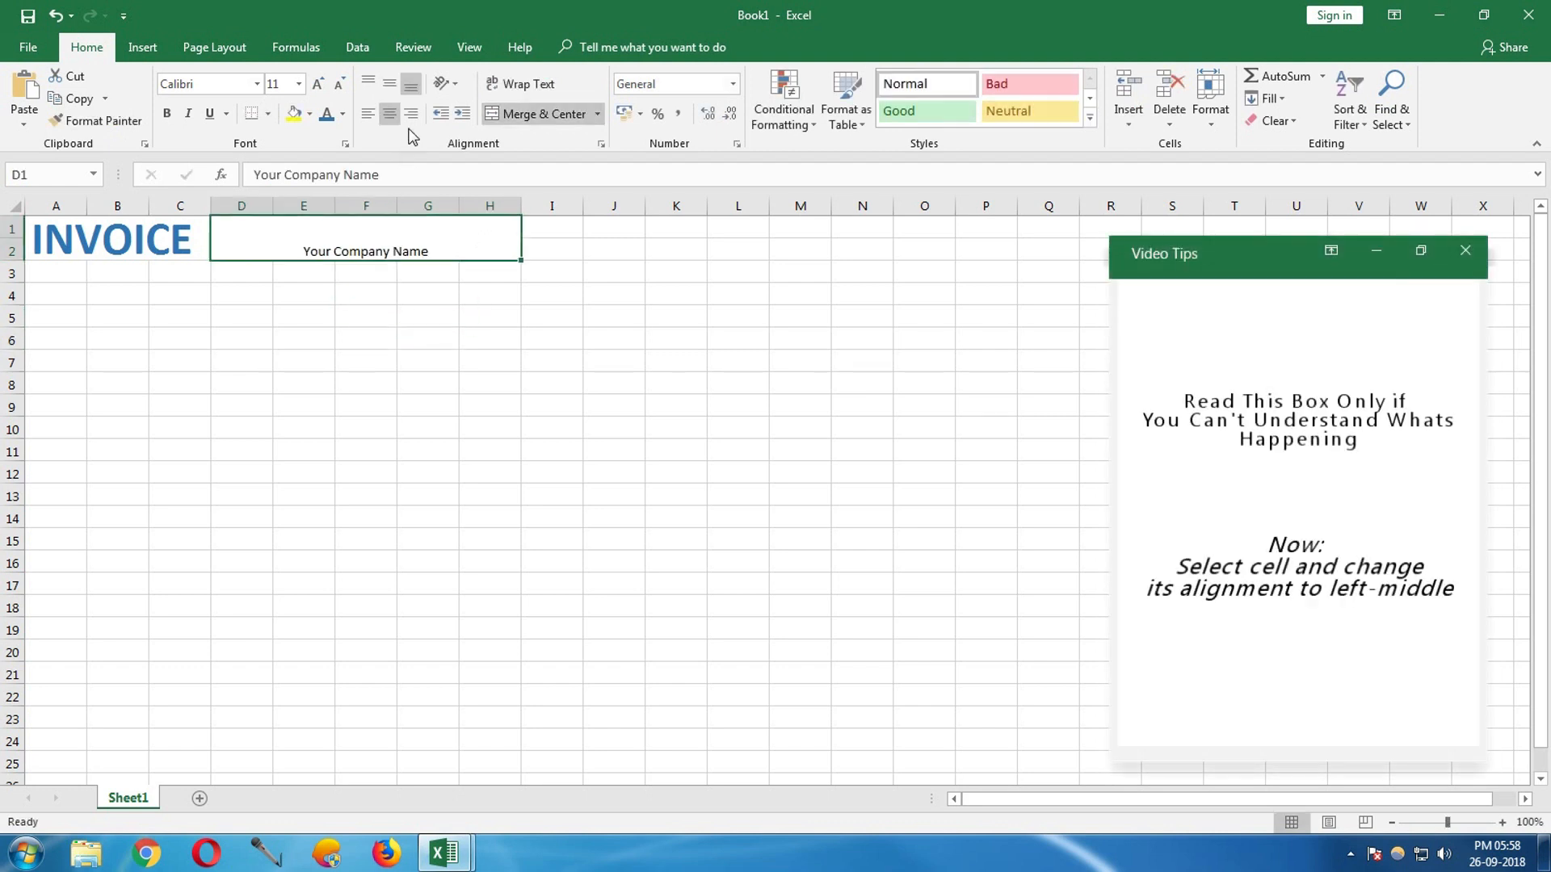
pyautogui.click(410, 114)
pyautogui.click(390, 86)
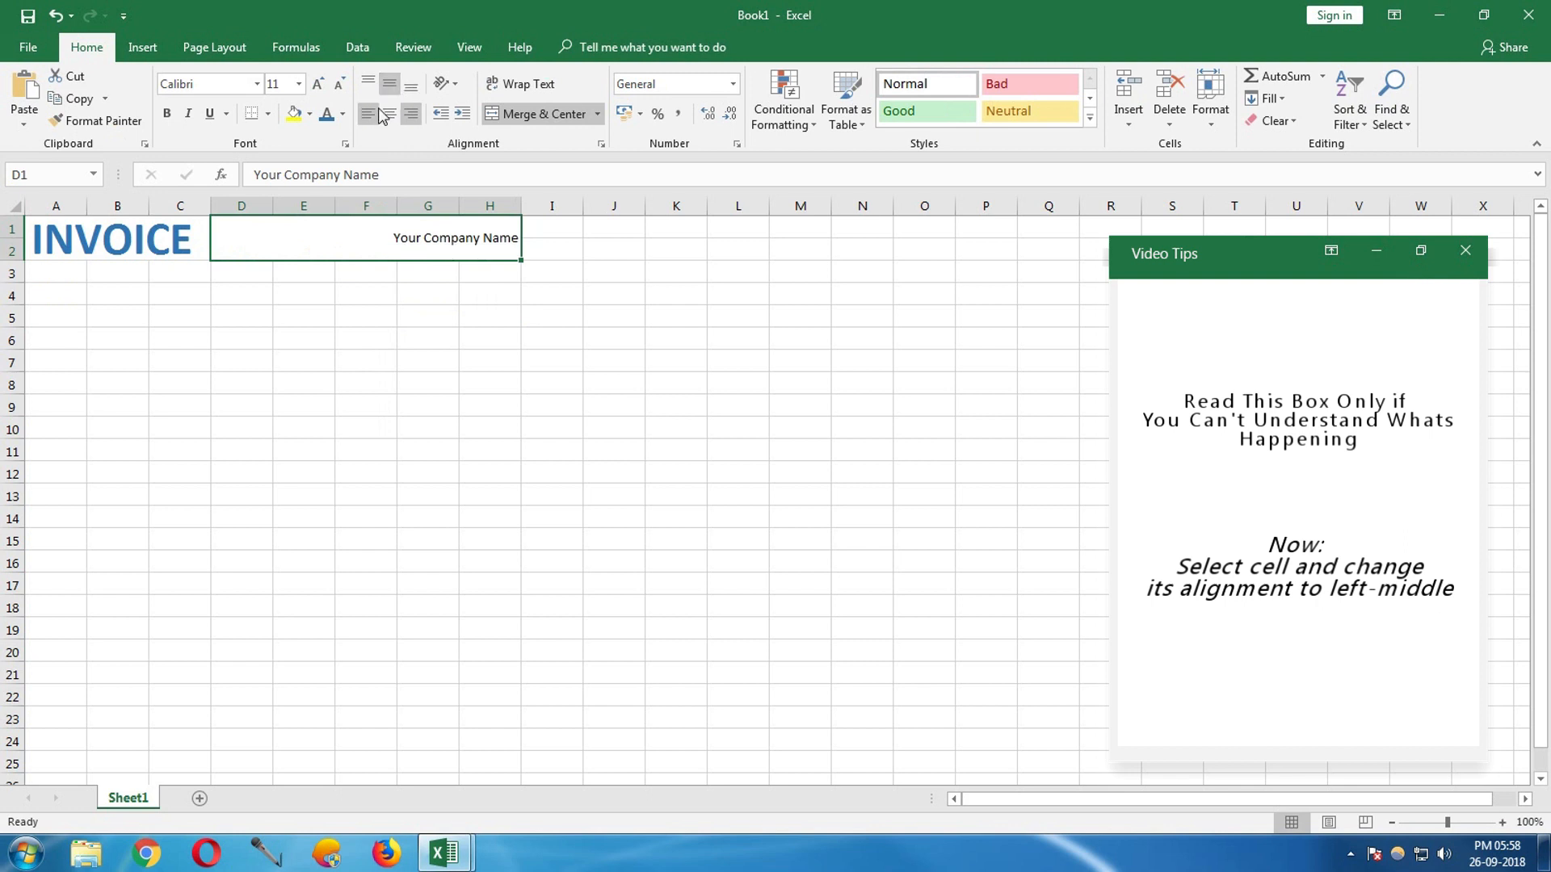
# - Set the company name's font size to 18 and its text colour to the same blue as the title
pyautogui.click(319, 84)
pyautogui.click(319, 84)
pyautogui.click(319, 84)
pyautogui.click(319, 84)
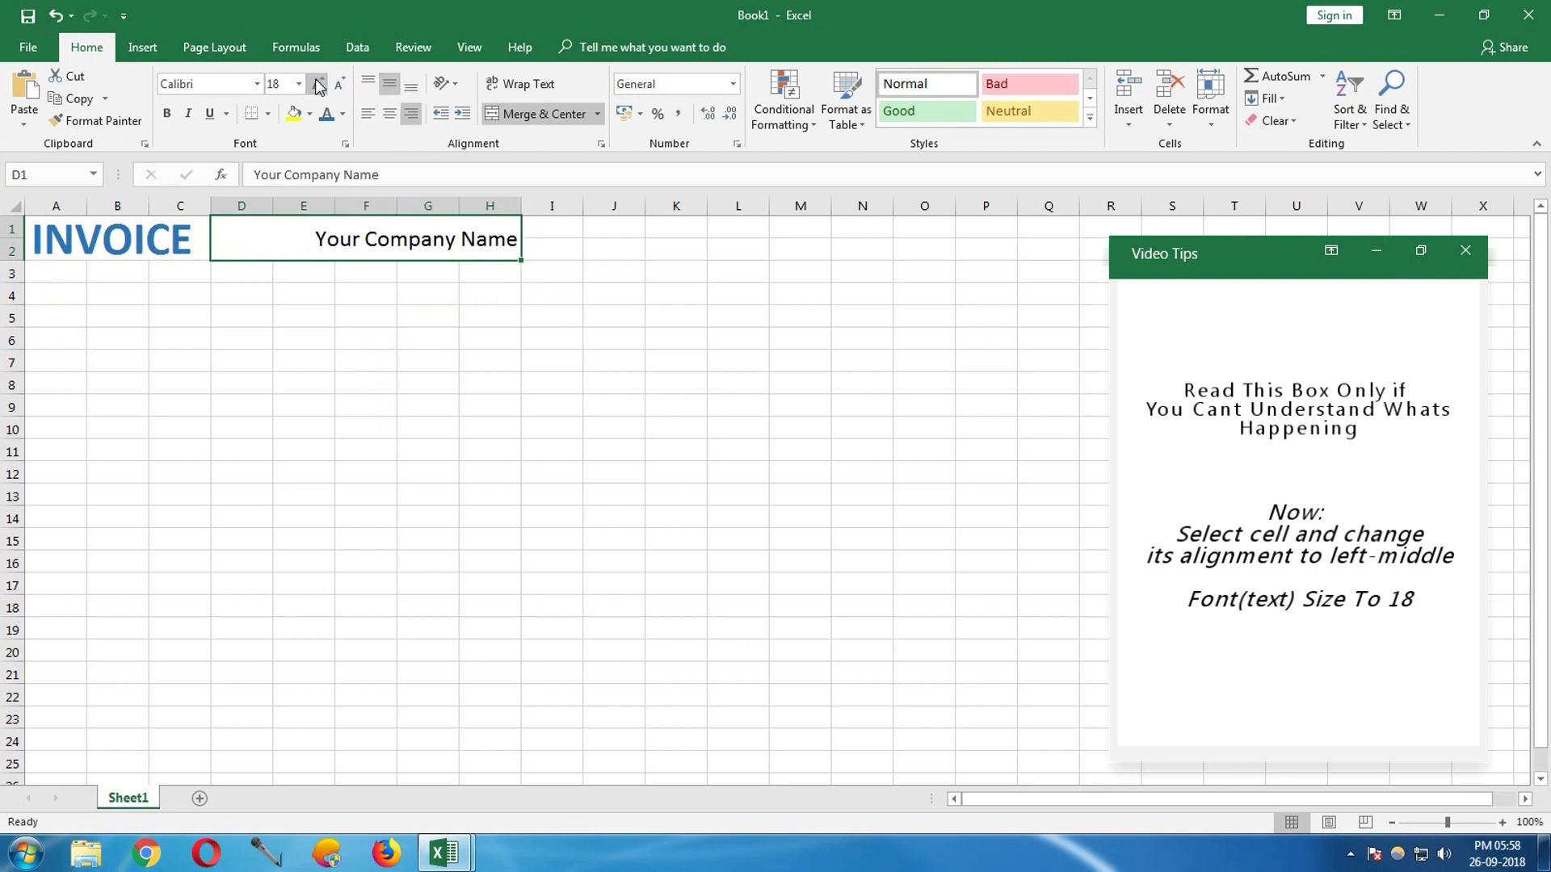
pyautogui.click(326, 113)
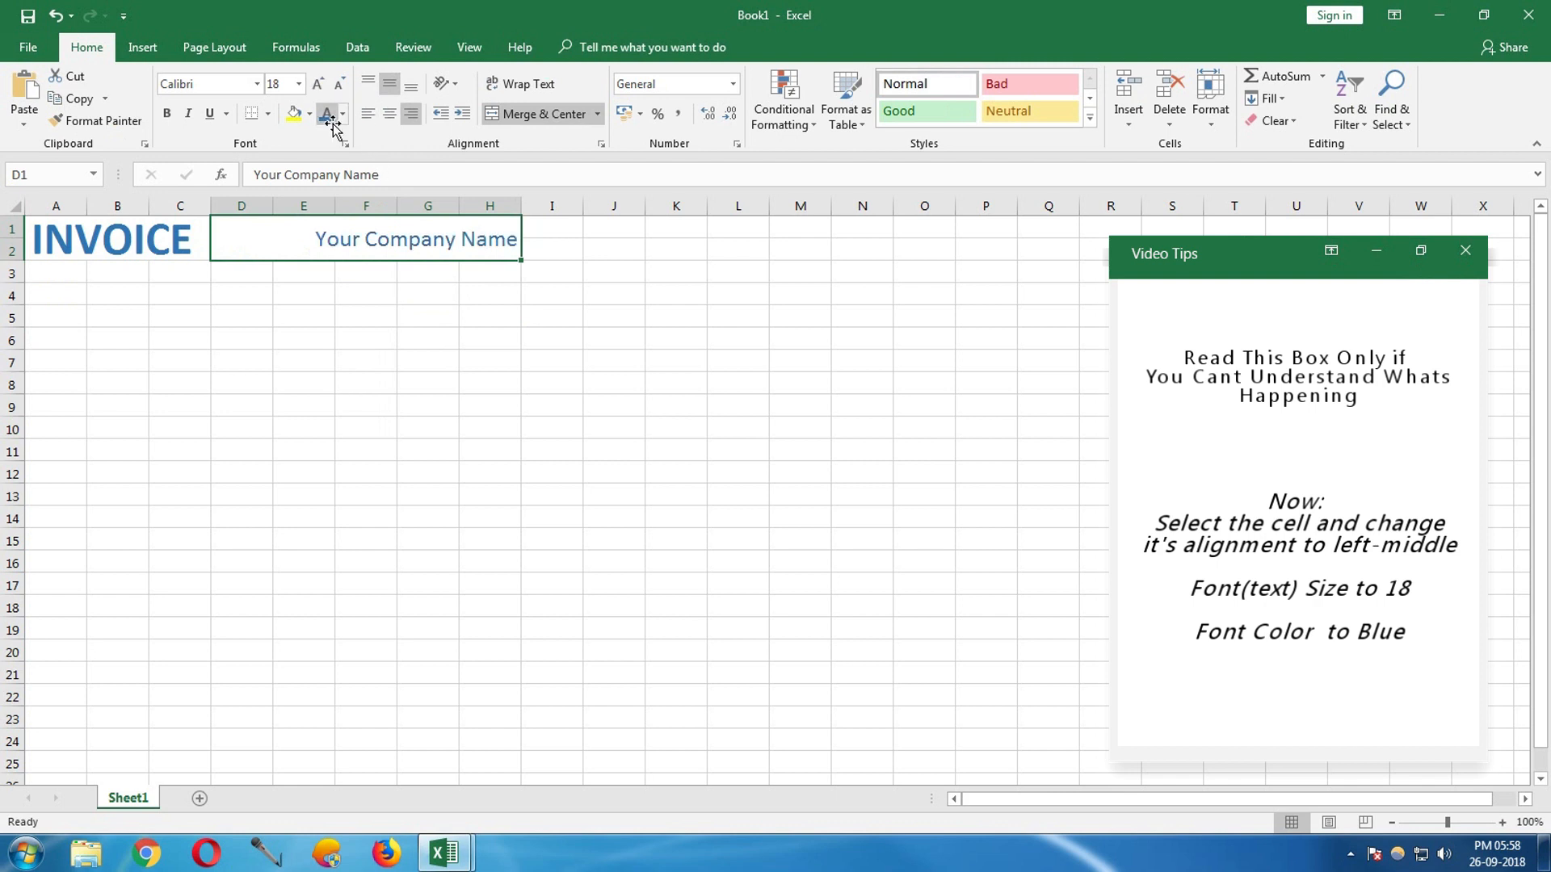
# - Switch the worksheet to Page Layout view
pyautogui.click(435, 392)
pyautogui.click(468, 48)
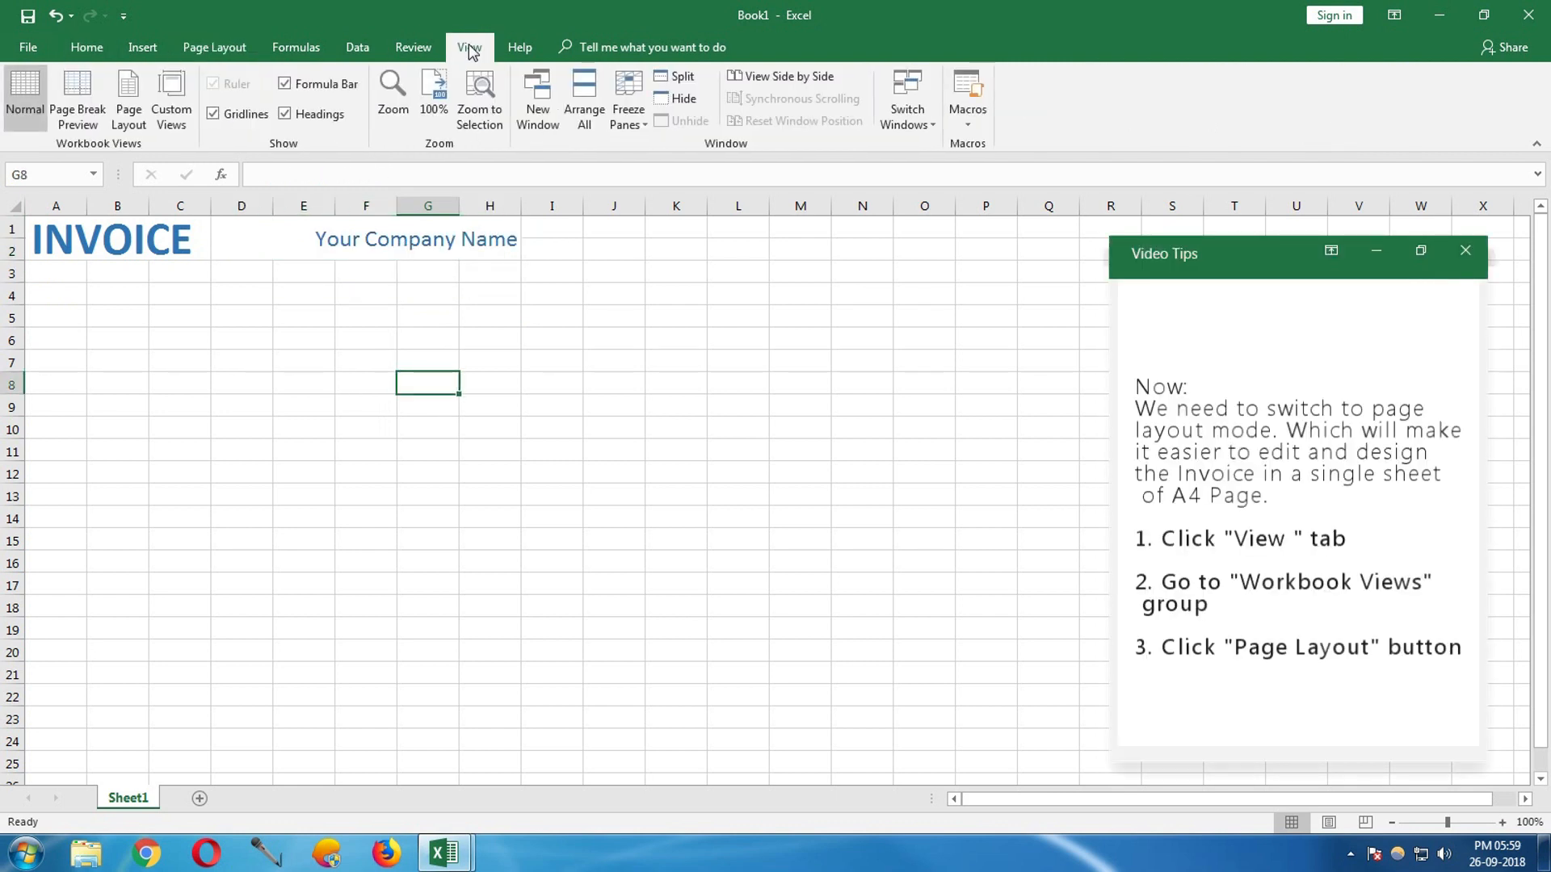
pyautogui.click(127, 96)
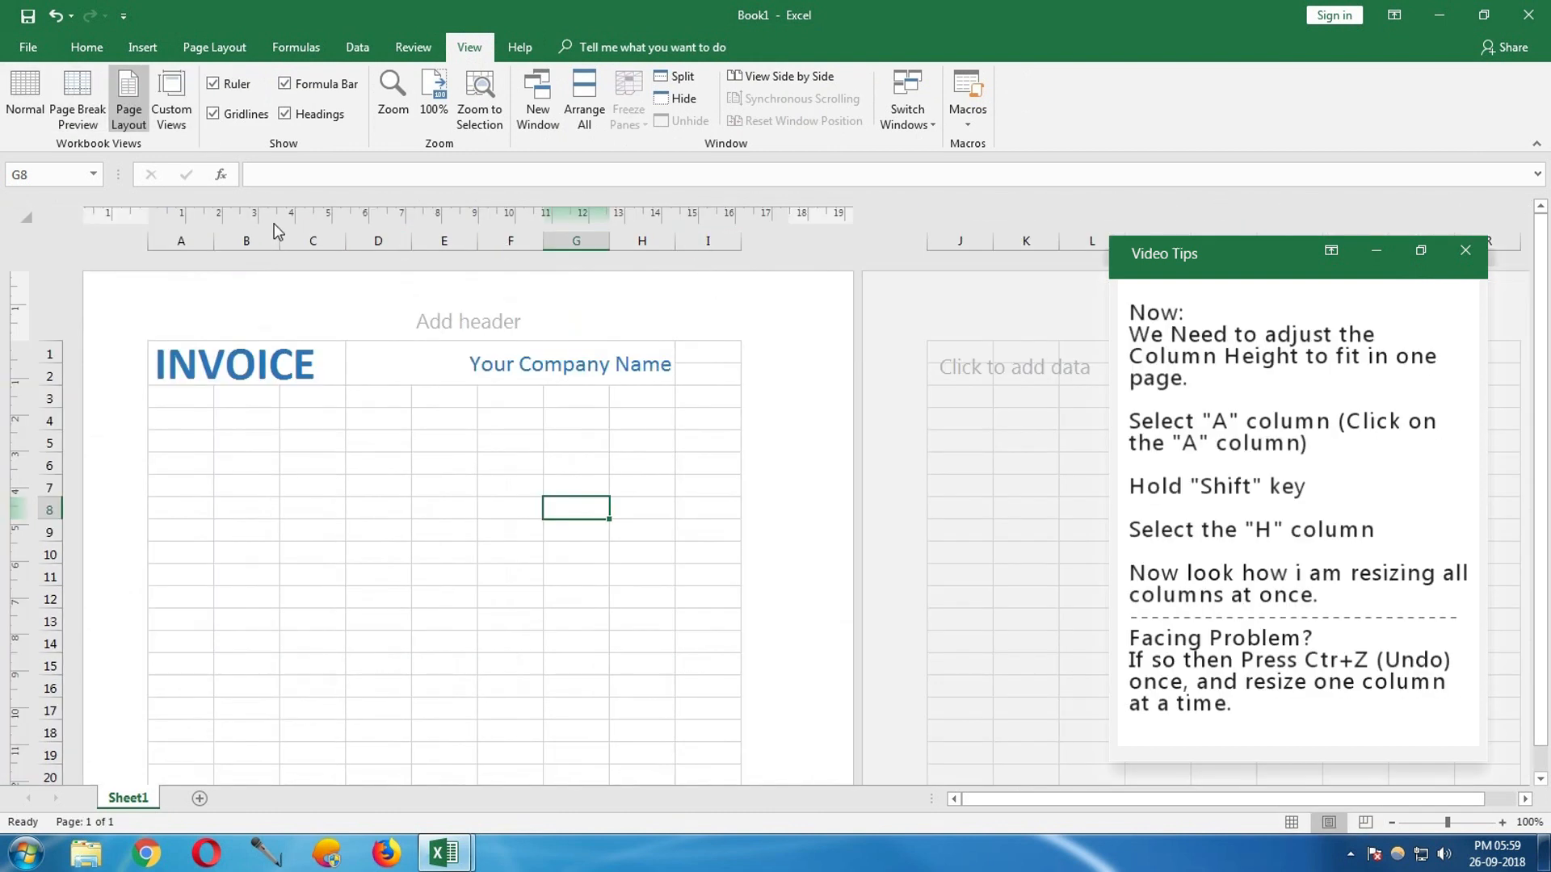
# - Widen columns A to H together so that they fill the width of the first page
pyautogui.click(182, 240)
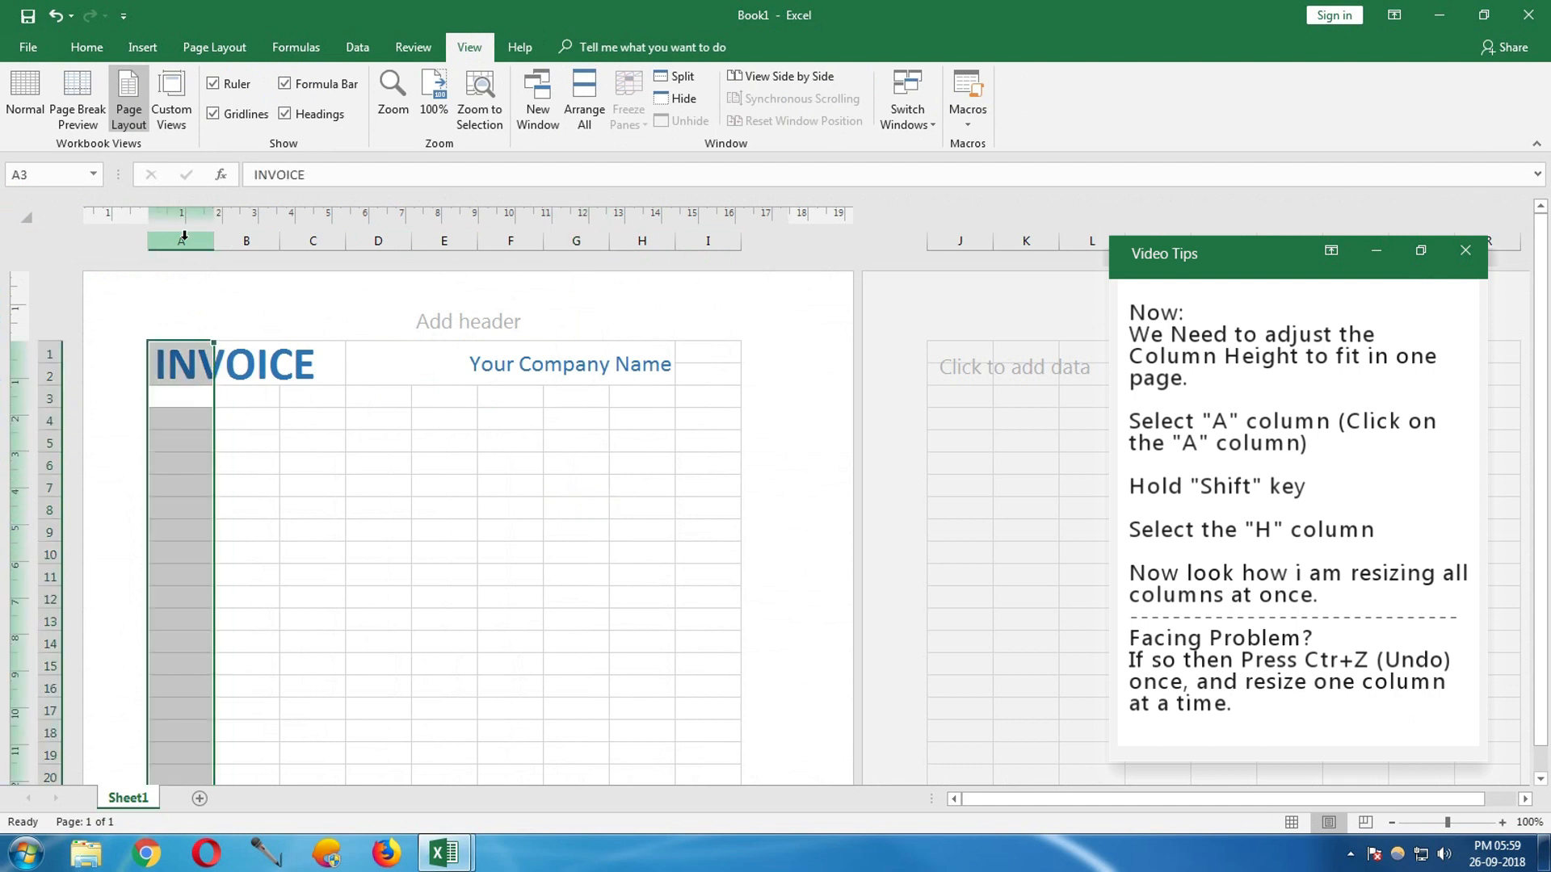
pyautogui.keyDown('shift'); pyautogui.click(644, 240); pyautogui.keyUp('shift')
pyautogui.moveTo(677, 241); pyautogui.dragTo(755, 249)
pyautogui.click(944, 433)
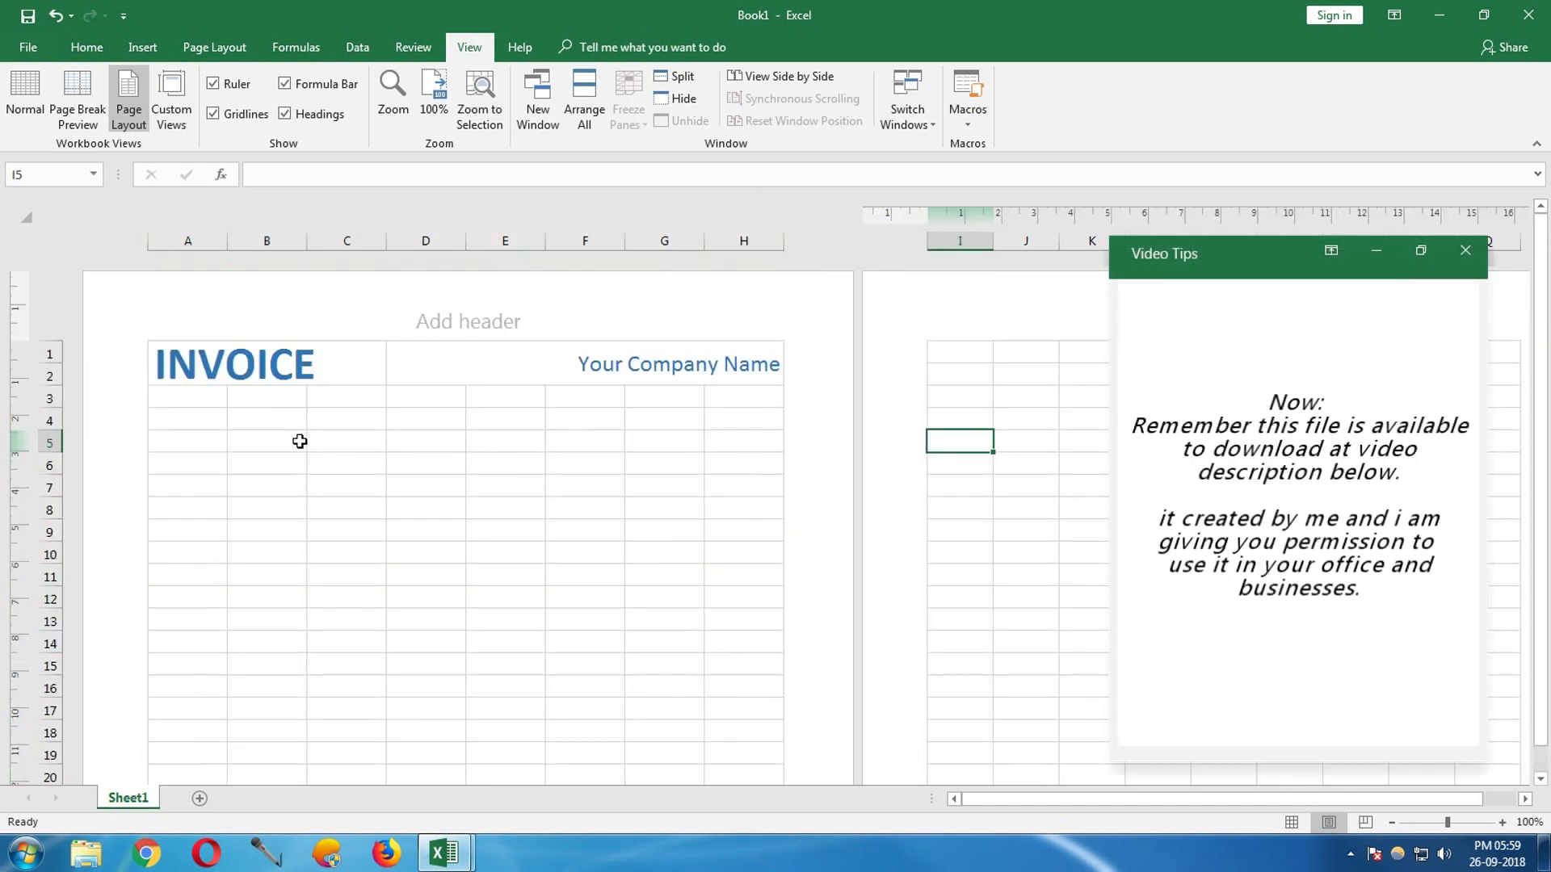
pyautogui.scroll(-5, 300, 442)
pyautogui.scroll(5, 298, 439)
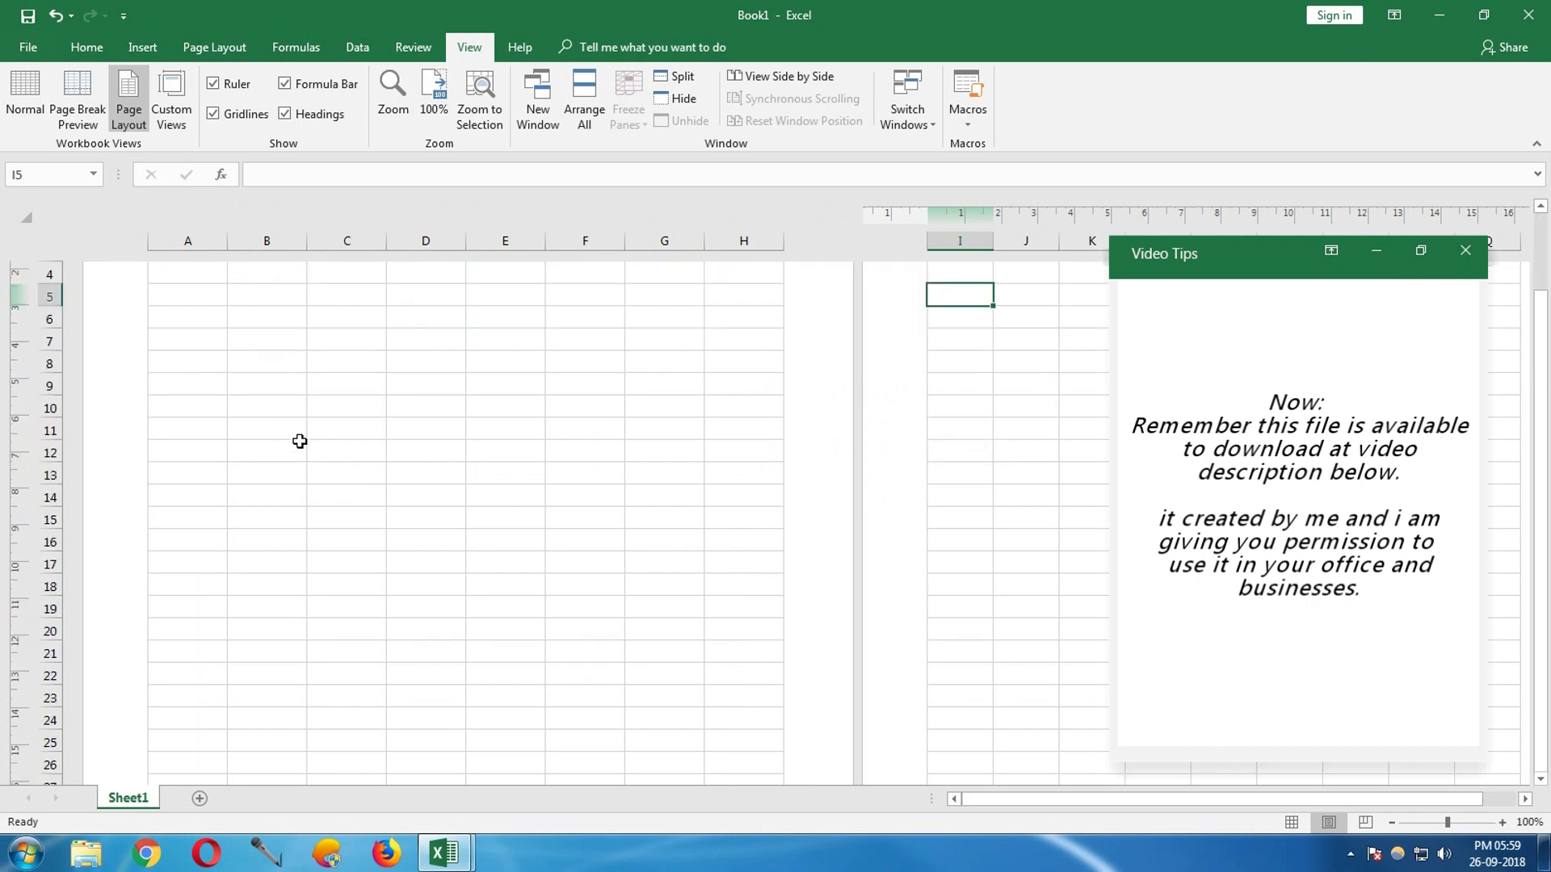
# - Narrow column A to about 1 cm
pyautogui.moveTo(185, 420); pyautogui.dragTo(266, 441)
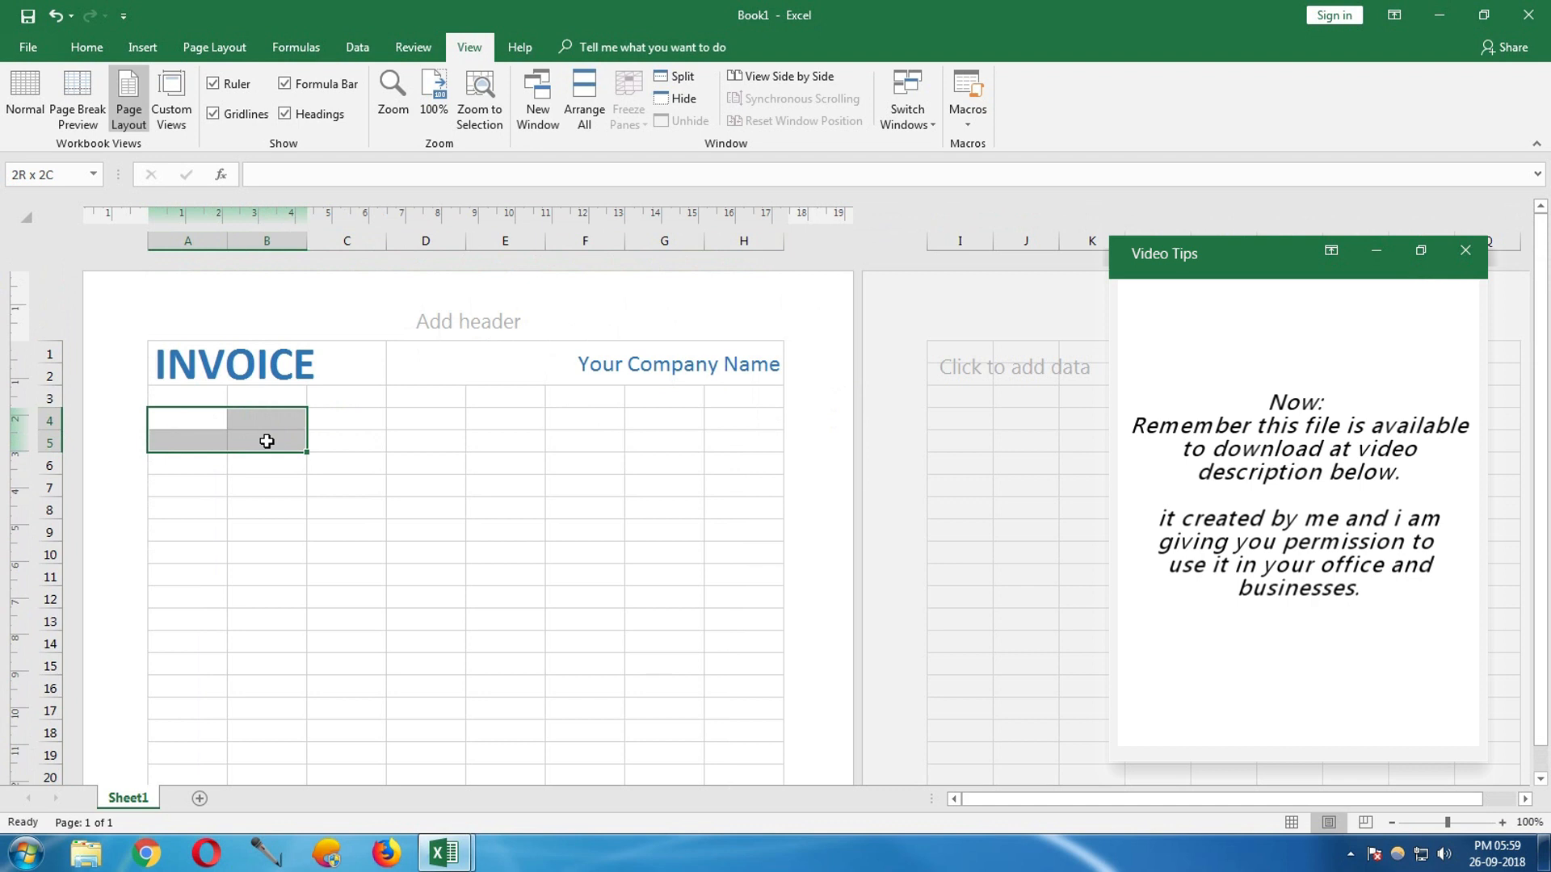
pyautogui.click(218, 491)
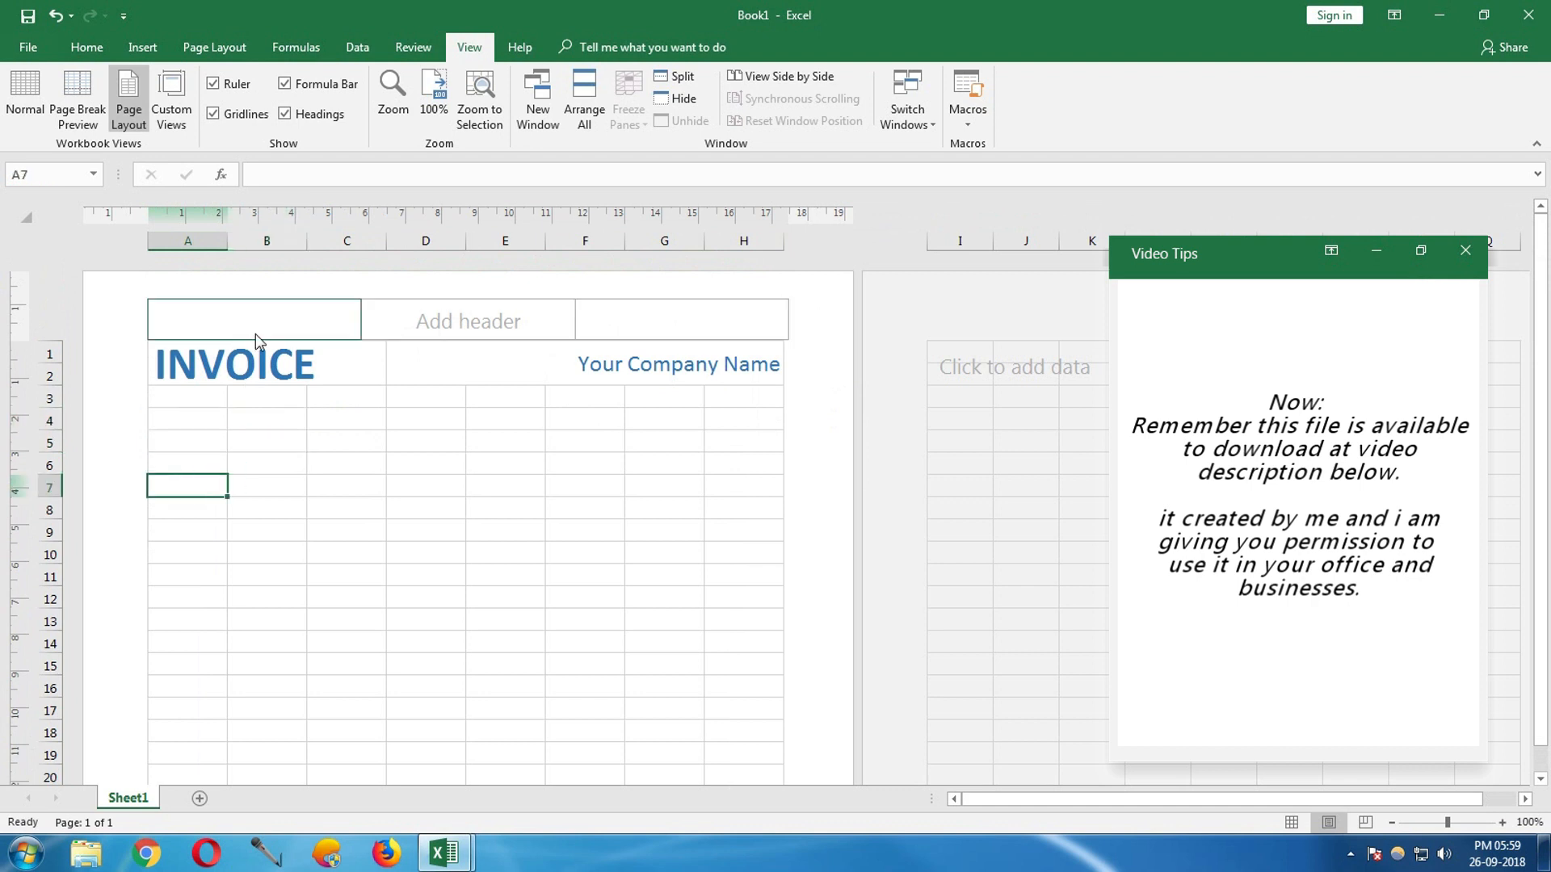
pyautogui.moveTo(228, 239); pyautogui.dragTo(182, 242)
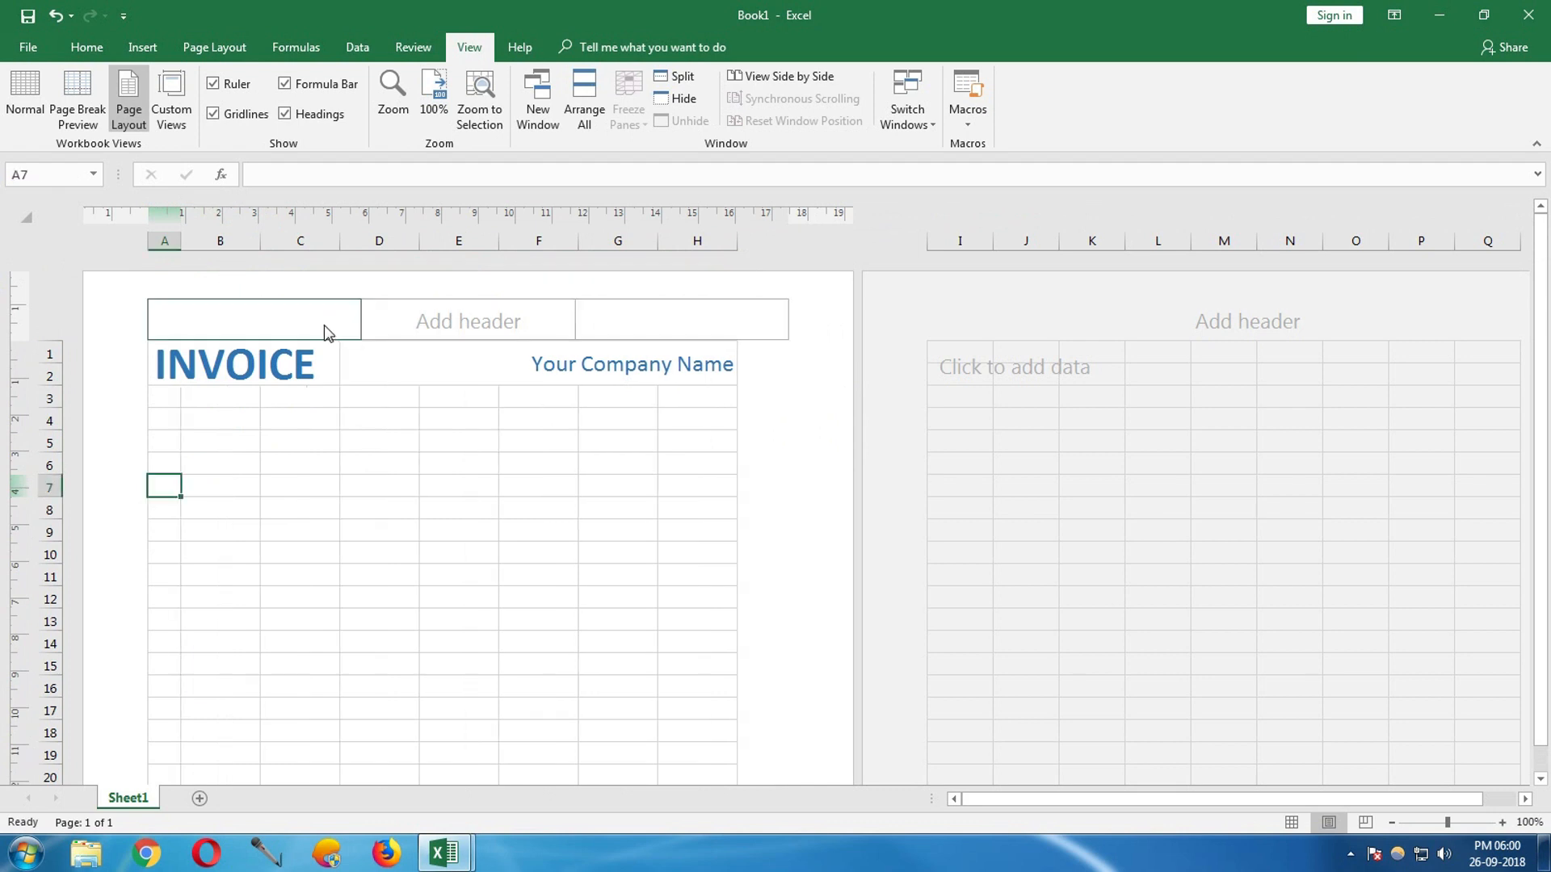
# - Widen columns B to H together so that column H ends at the first page's edge again
pyautogui.click(215, 242)
pyautogui.moveTo(215, 242); pyautogui.dragTo(742, 241)
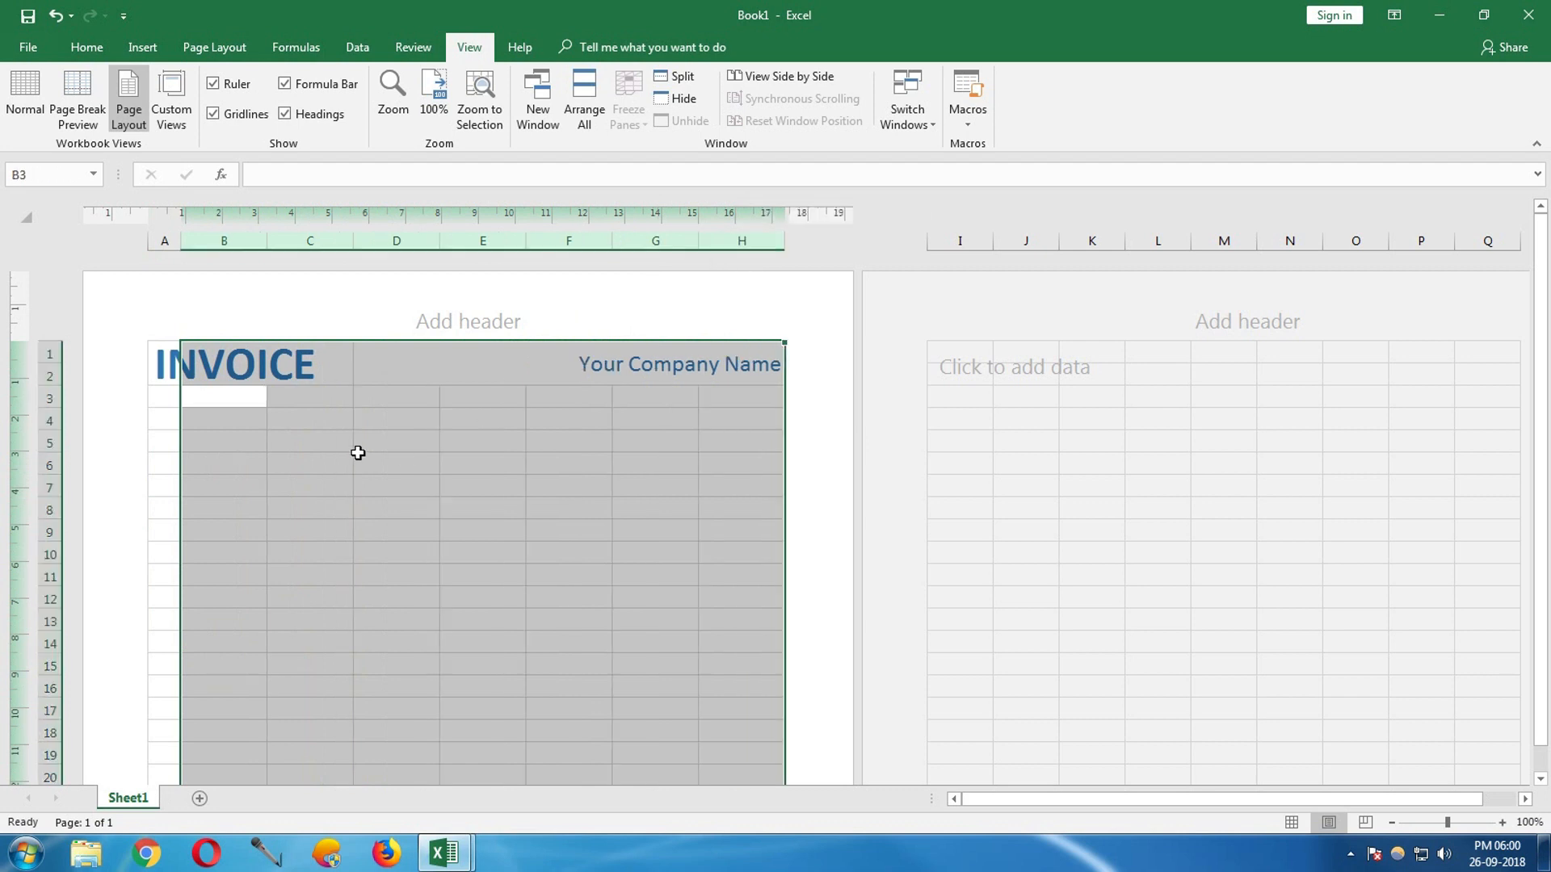
pyautogui.click(245, 436)
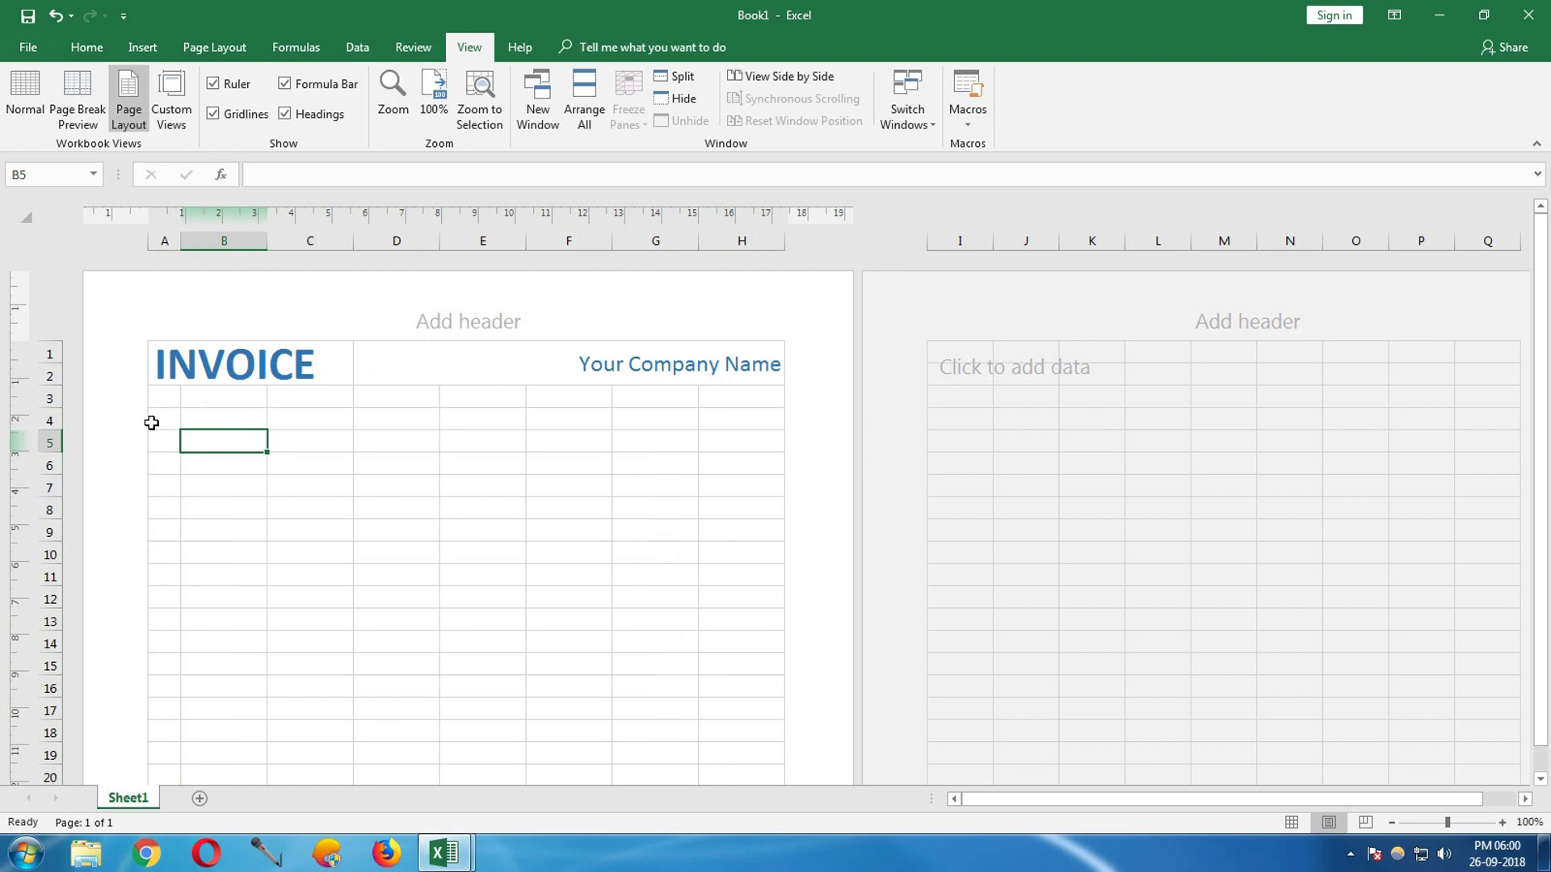
# - Merge and center cells A4:B4 and enter the label "Date & Time"
pyautogui.moveTo(151, 422); pyautogui.dragTo(218, 415)
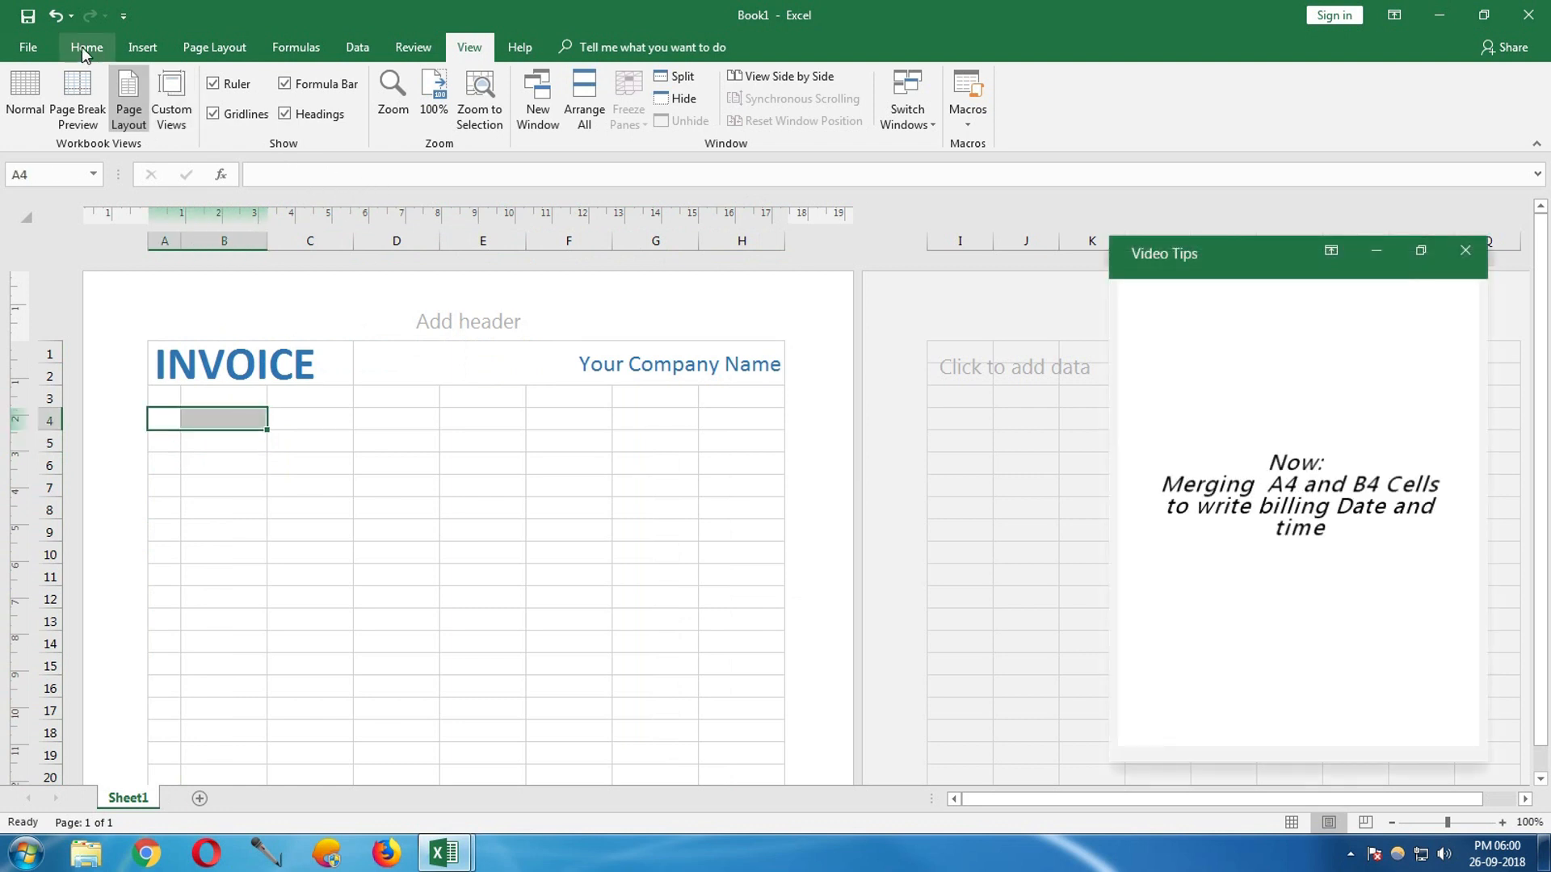
pyautogui.click(86, 49)
pyautogui.click(537, 113)
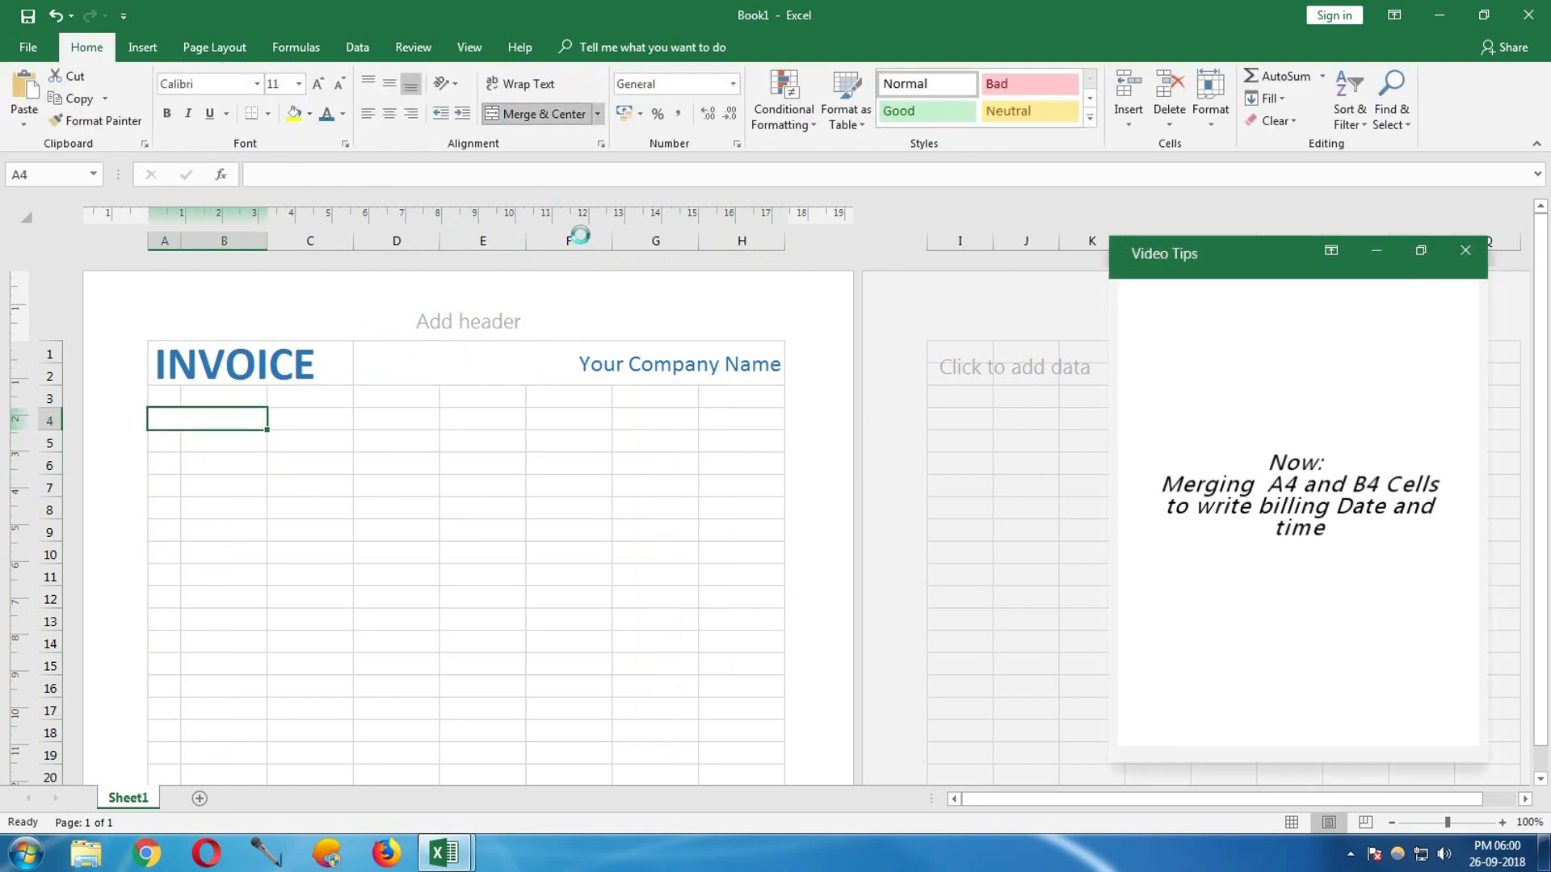
pyautogui.write('Date & Time')
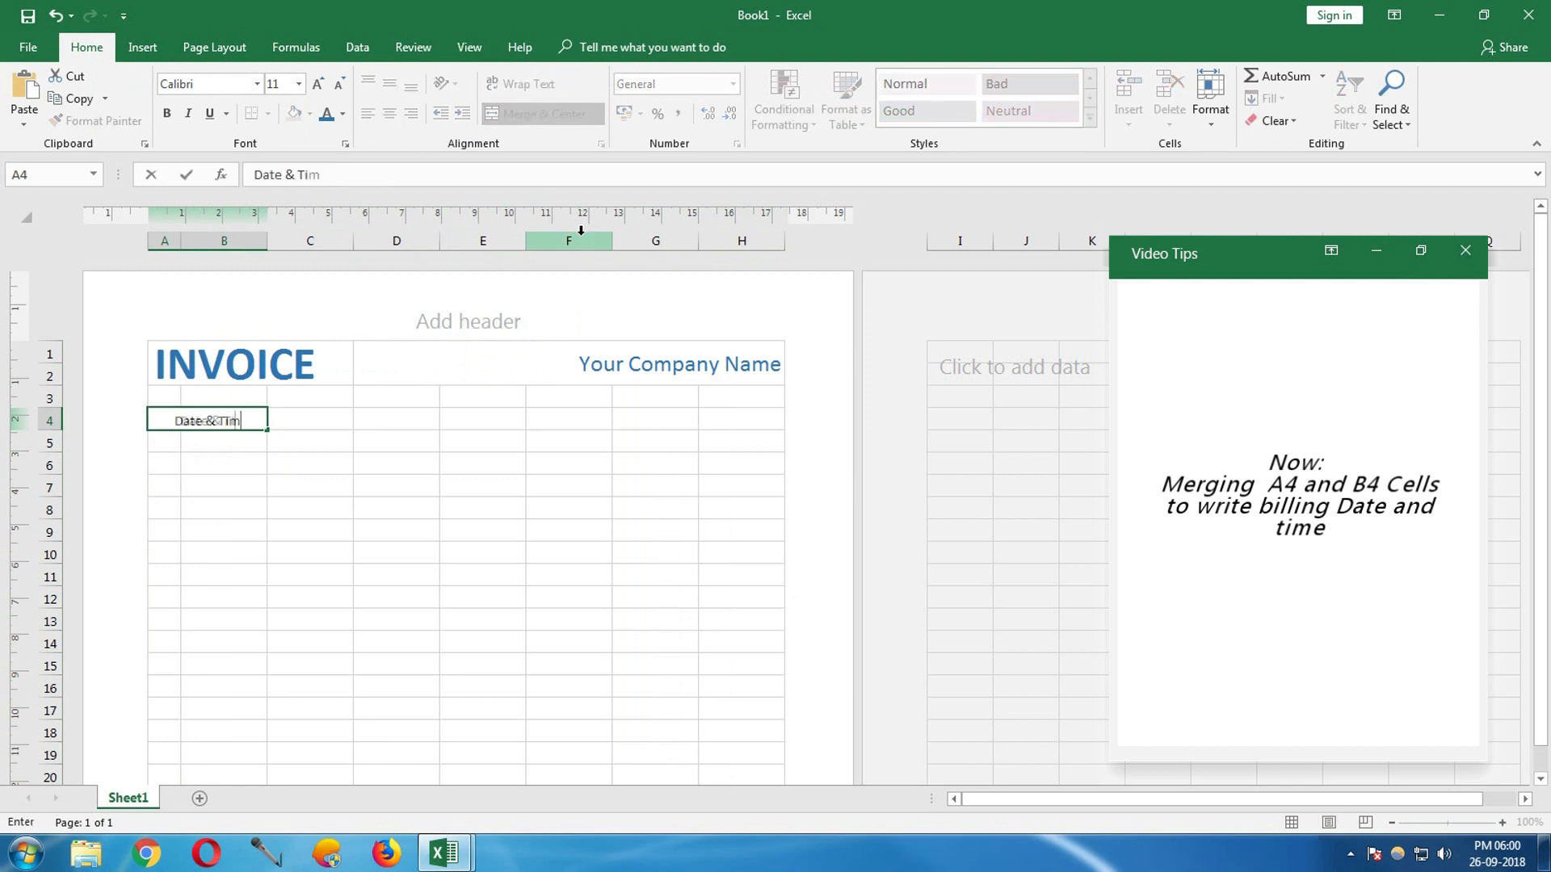
pyautogui.press('Return')
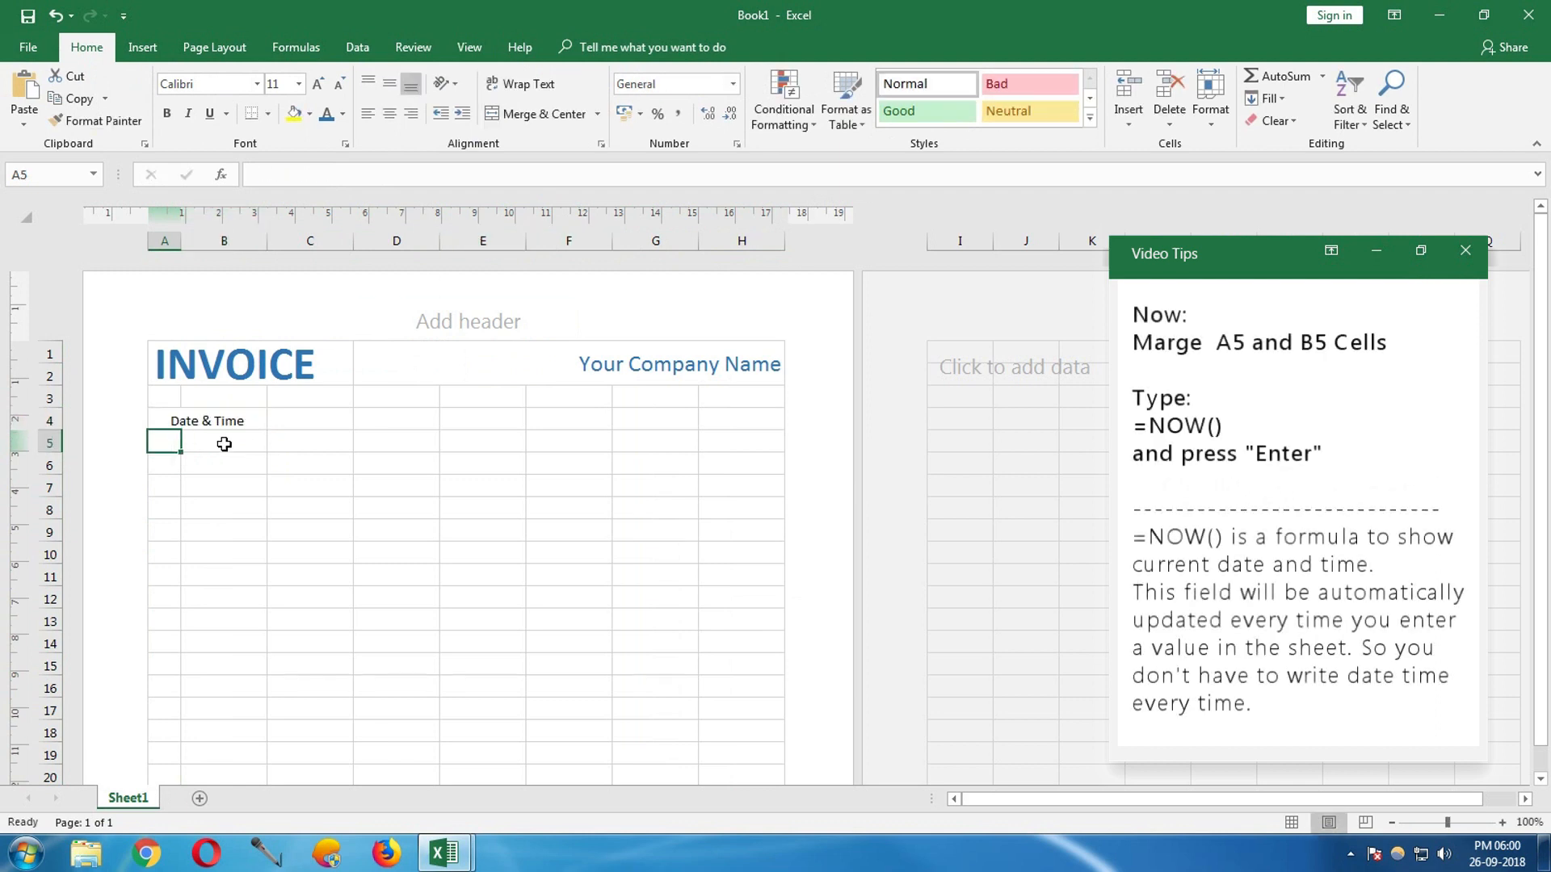
# - Merge and center cells A5:B5 and enter the formula =NOW() in the merged cell
pyautogui.moveTo(166, 441); pyautogui.dragTo(224, 442)
pyautogui.click(512, 115)
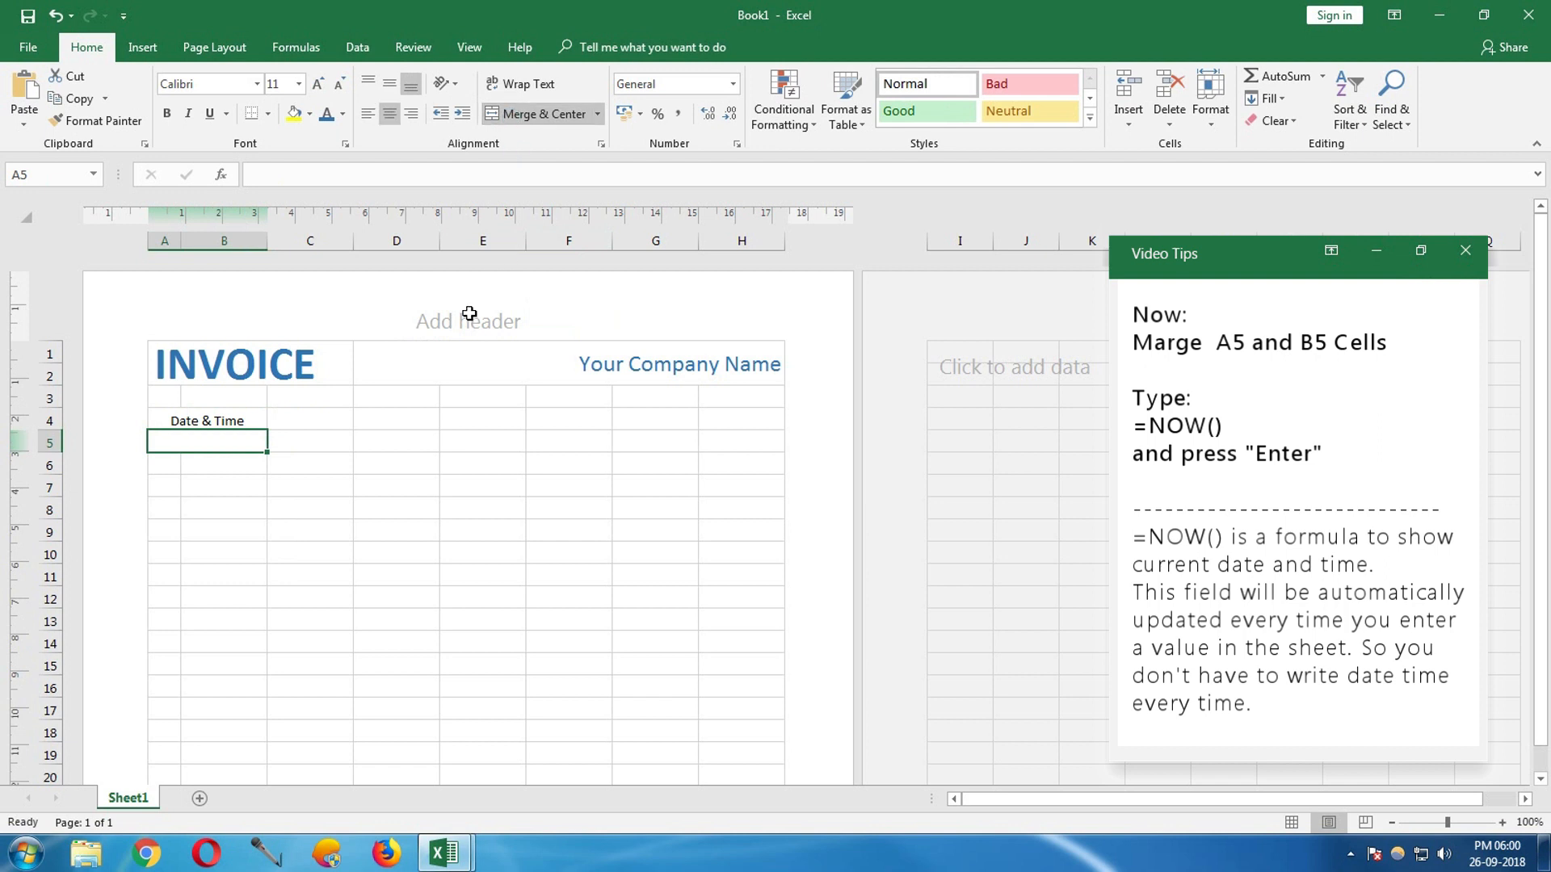
pyautogui.write('=')
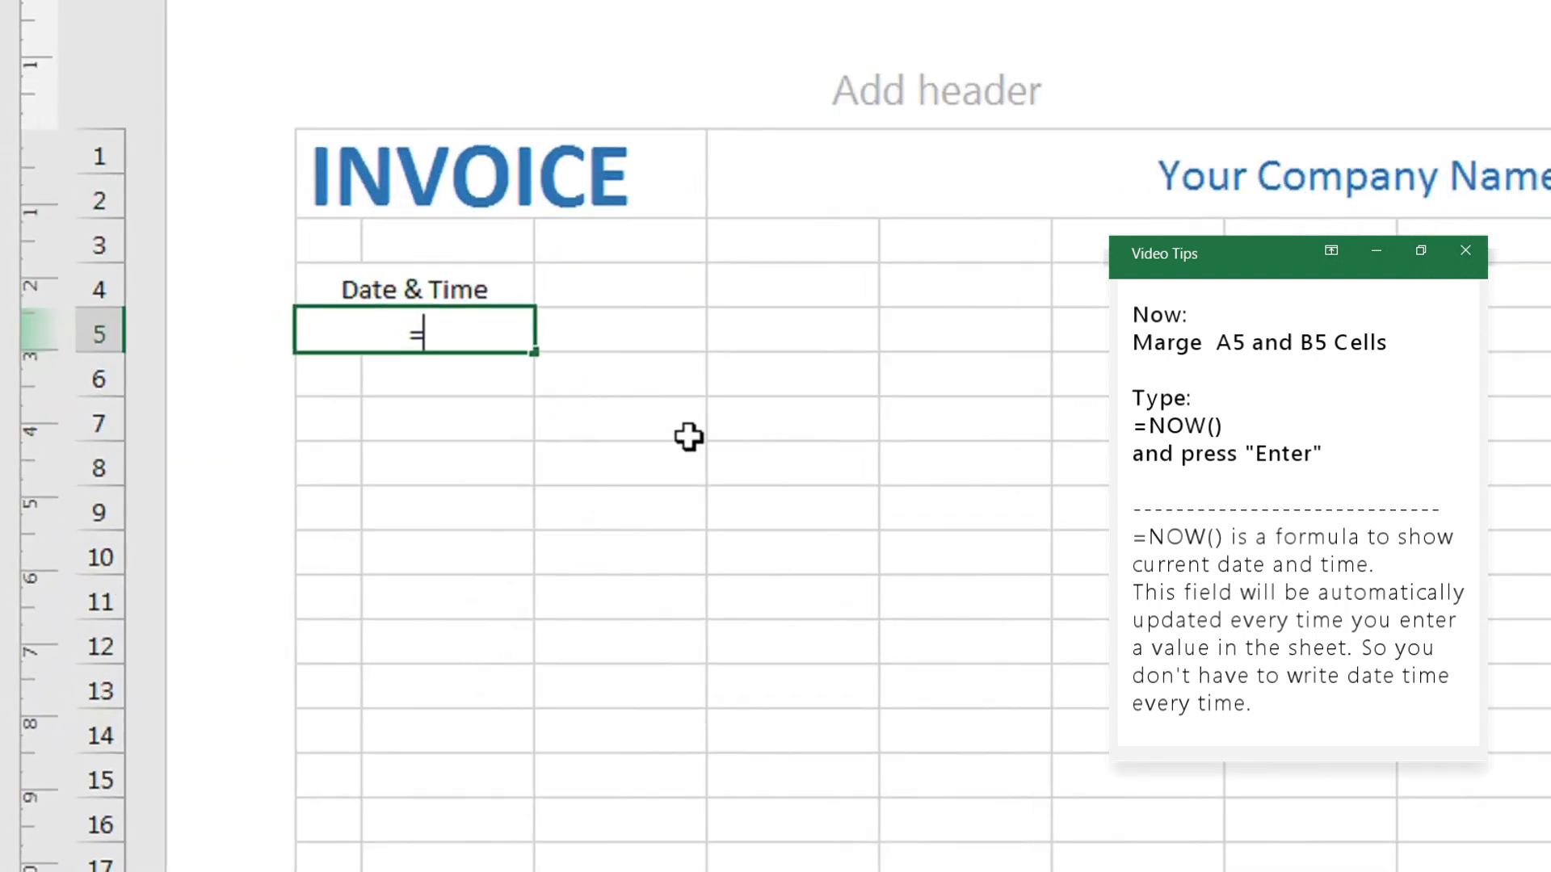
pyautogui.write('NOW')
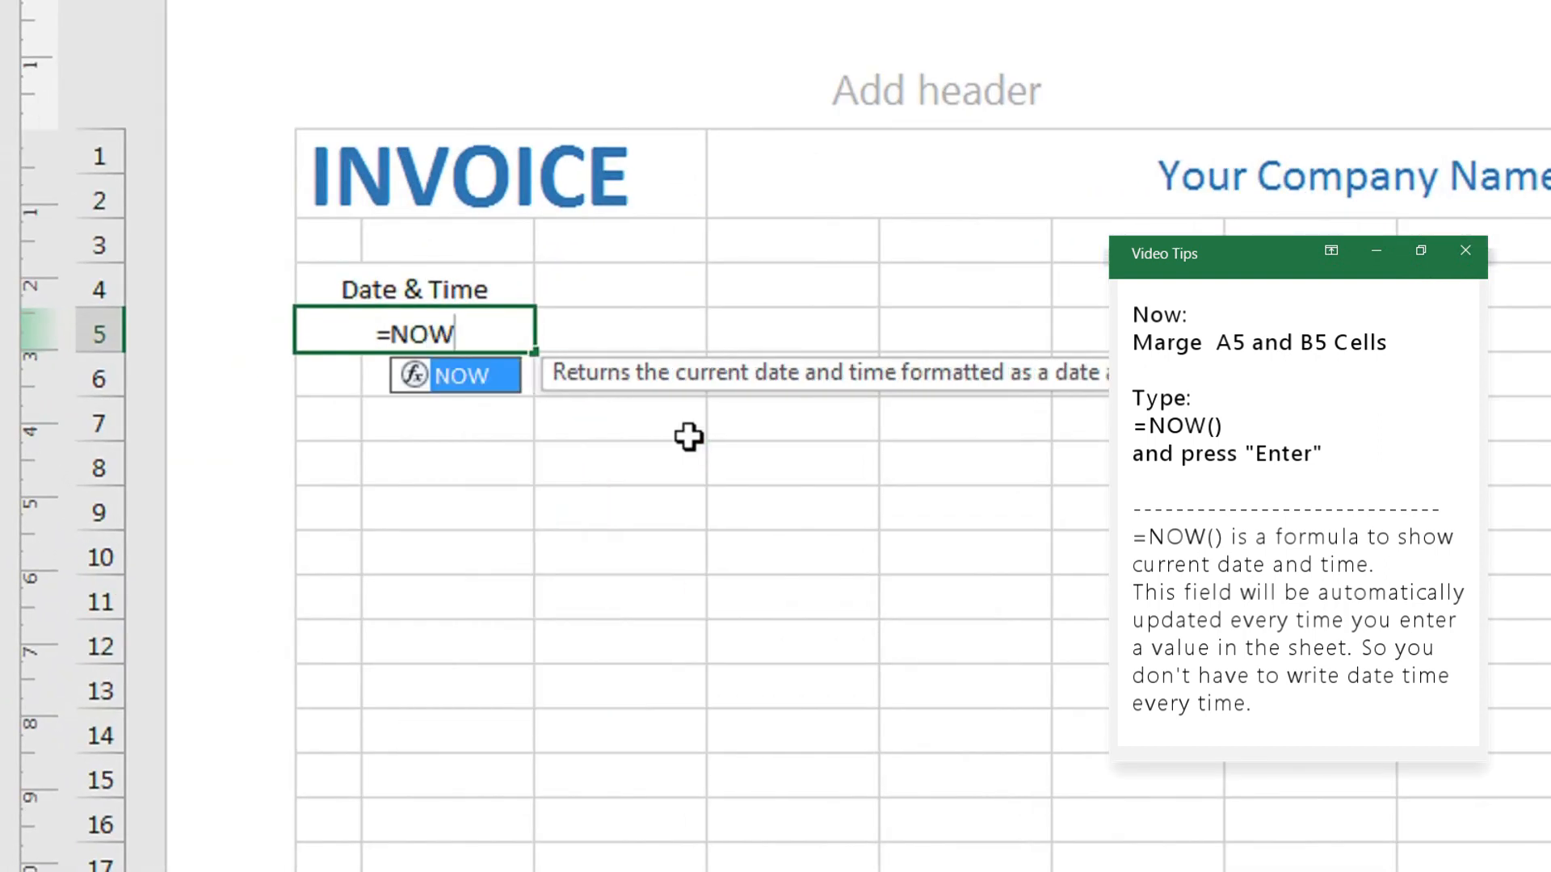
pyautogui.write('()')
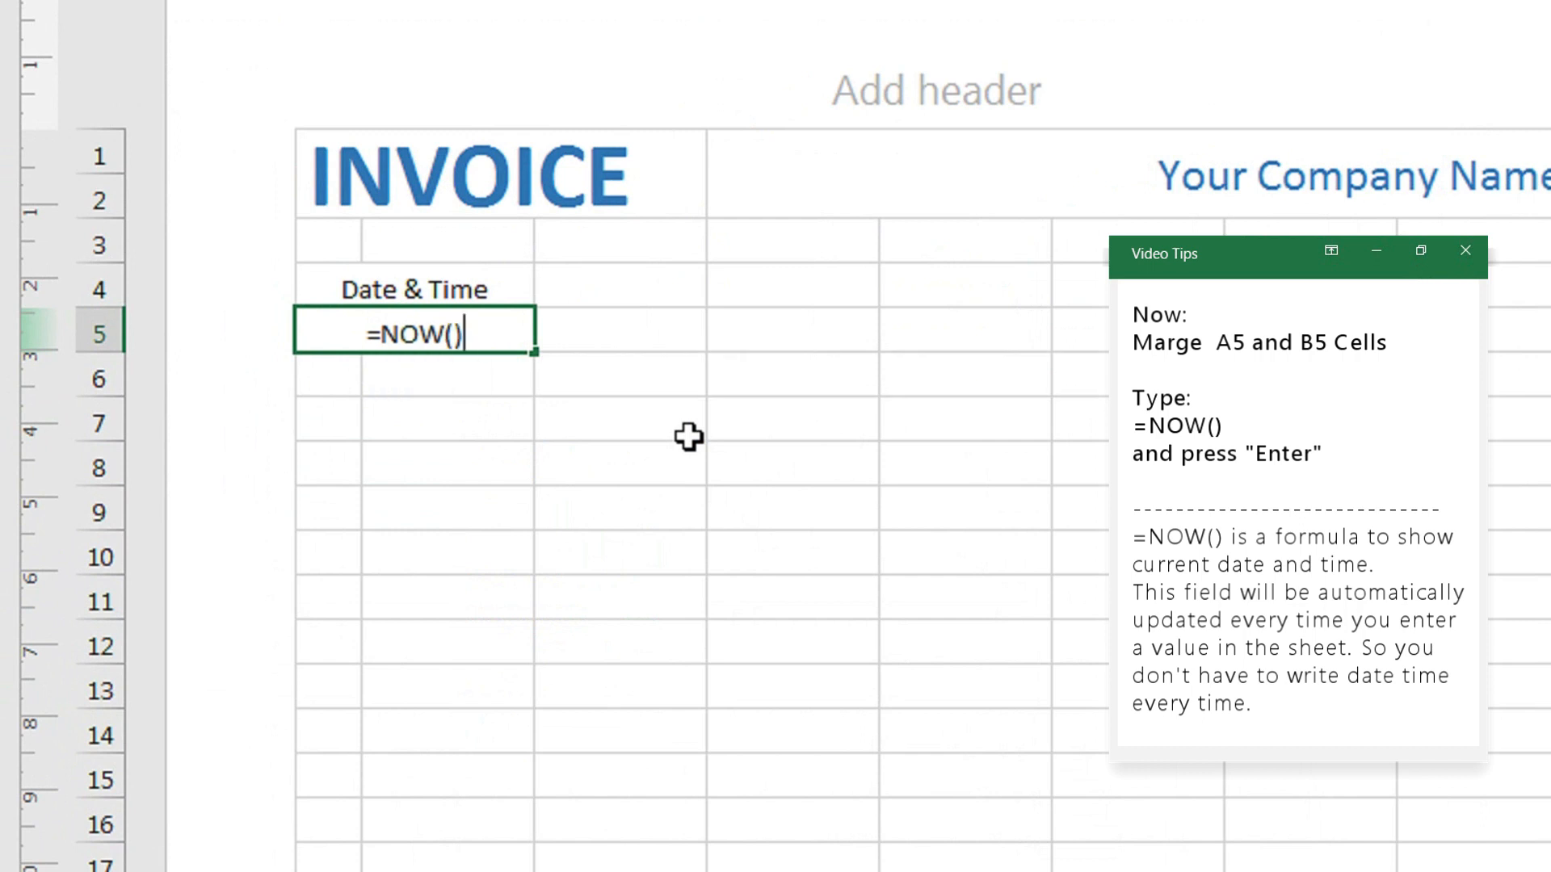
pyautogui.press('Return')
# - Enter the label "INVOICE NO" in cell C4 and widen column C slightly
pyautogui.moveTo(623, 304); pyautogui.dragTo(753, 285)
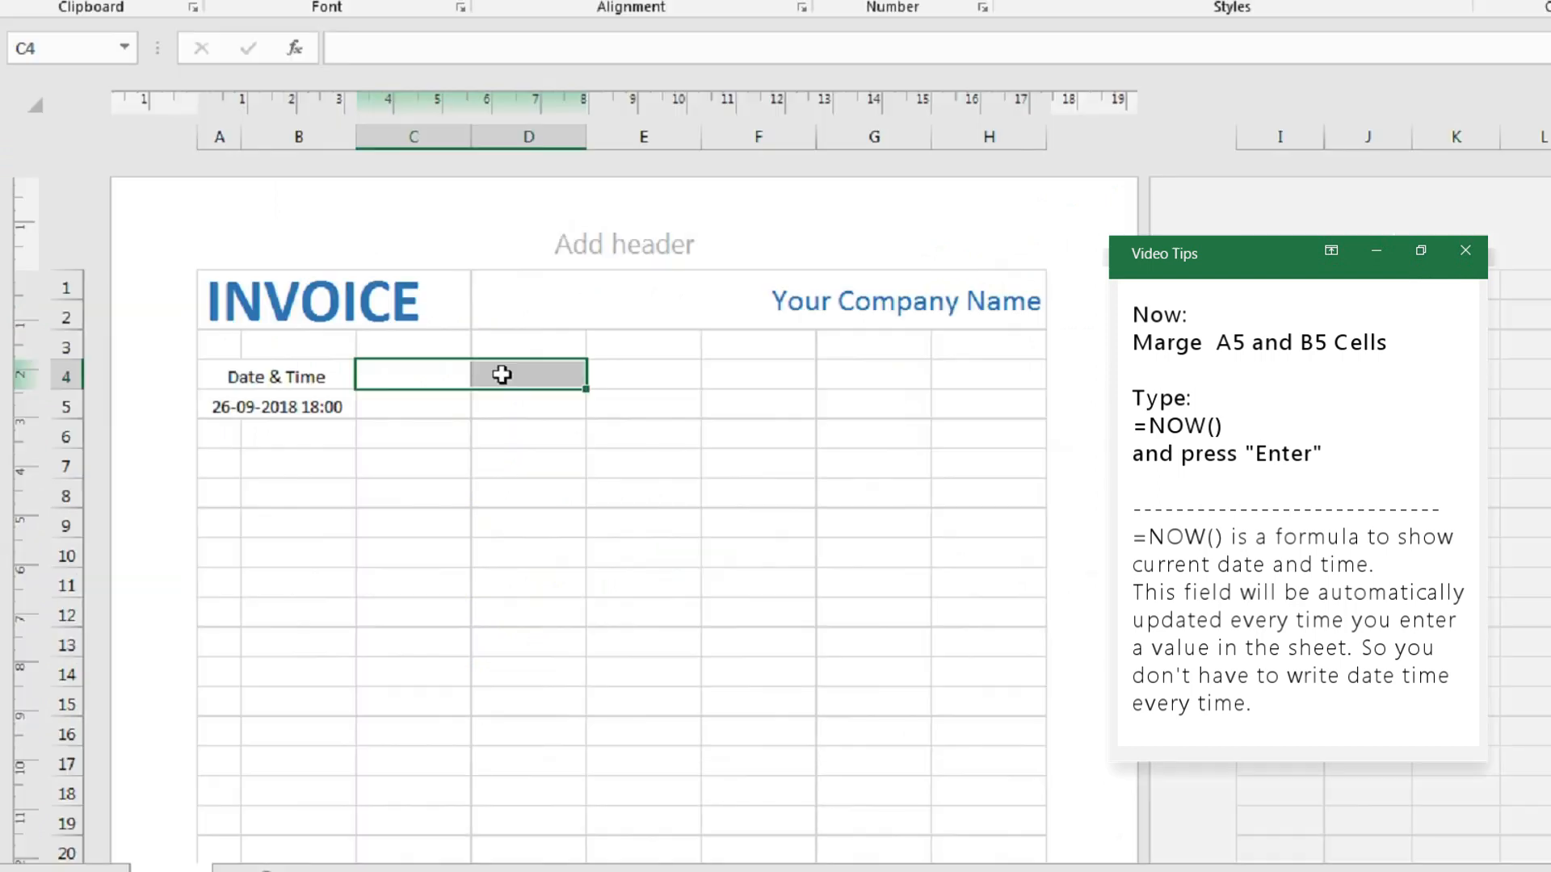
pyautogui.click(651, 279)
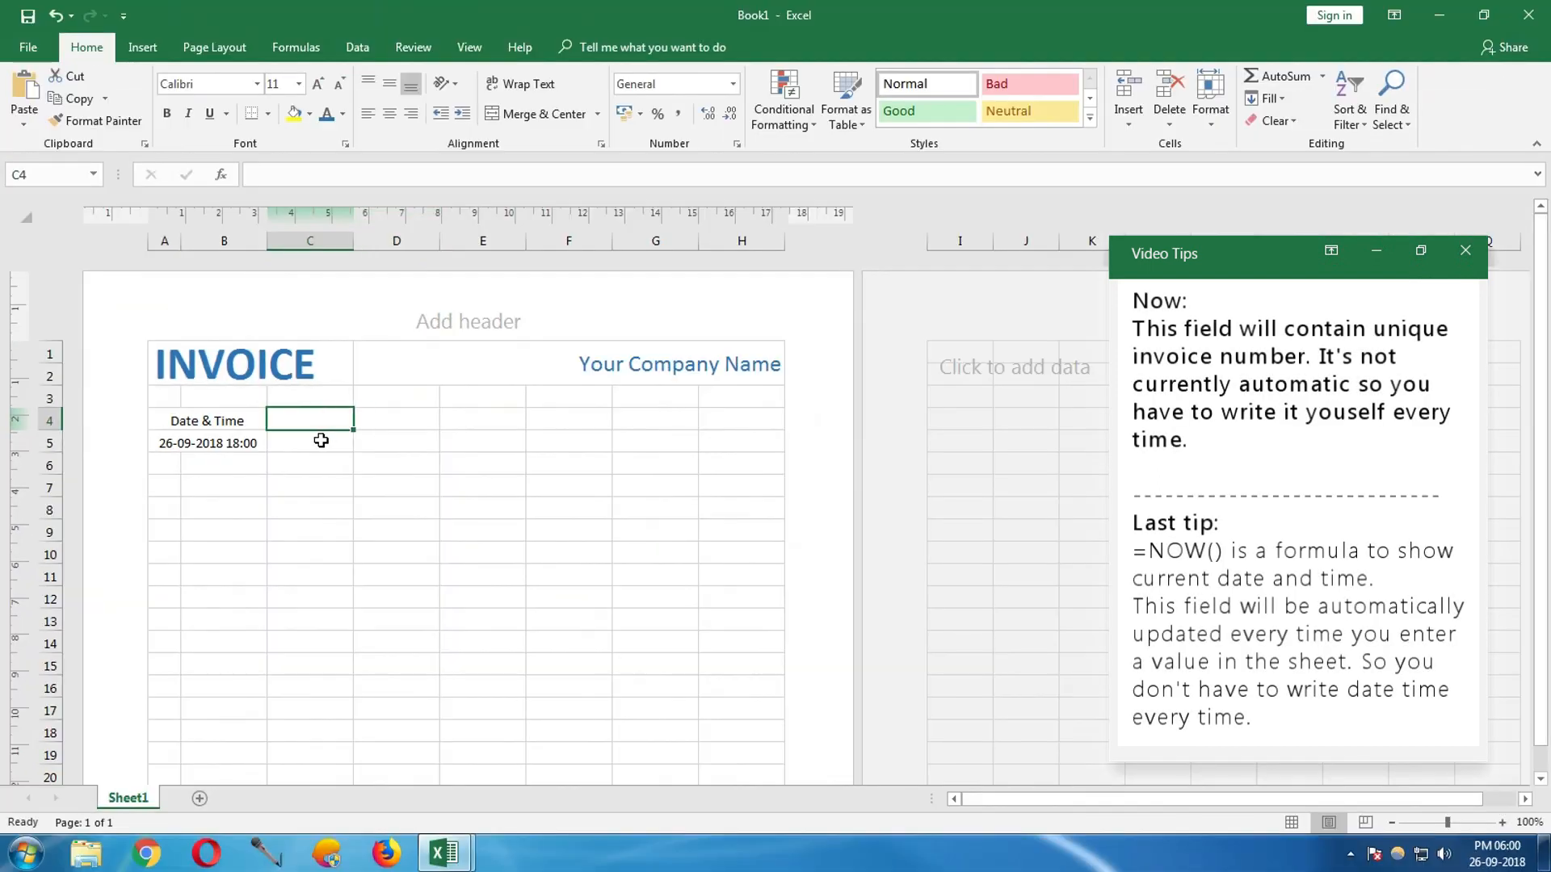
pyautogui.write('INVOICE NO')
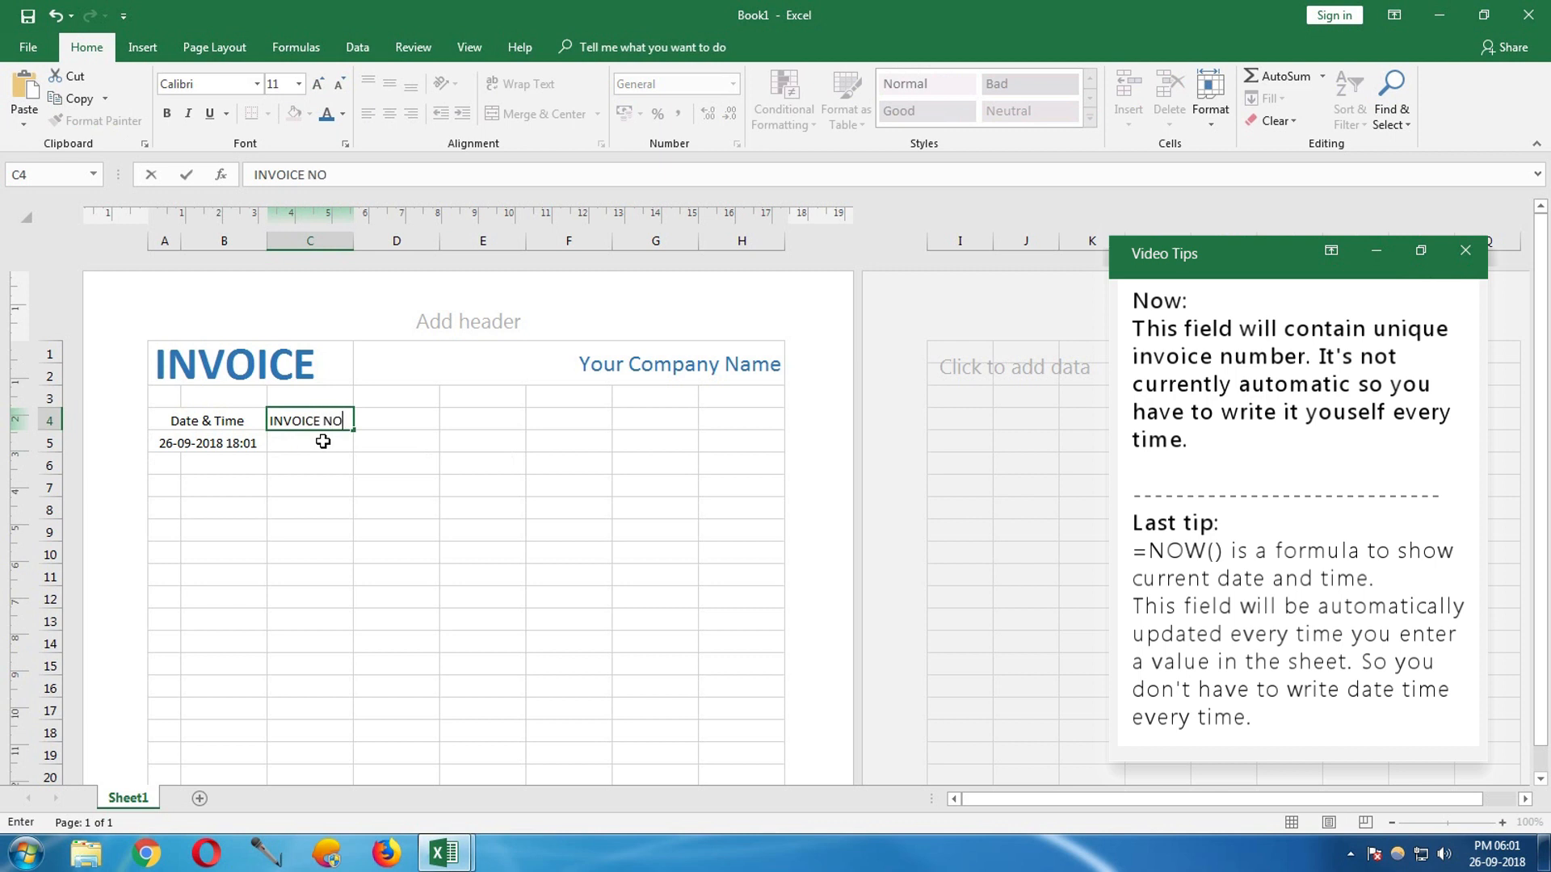
pyautogui.click(324, 441)
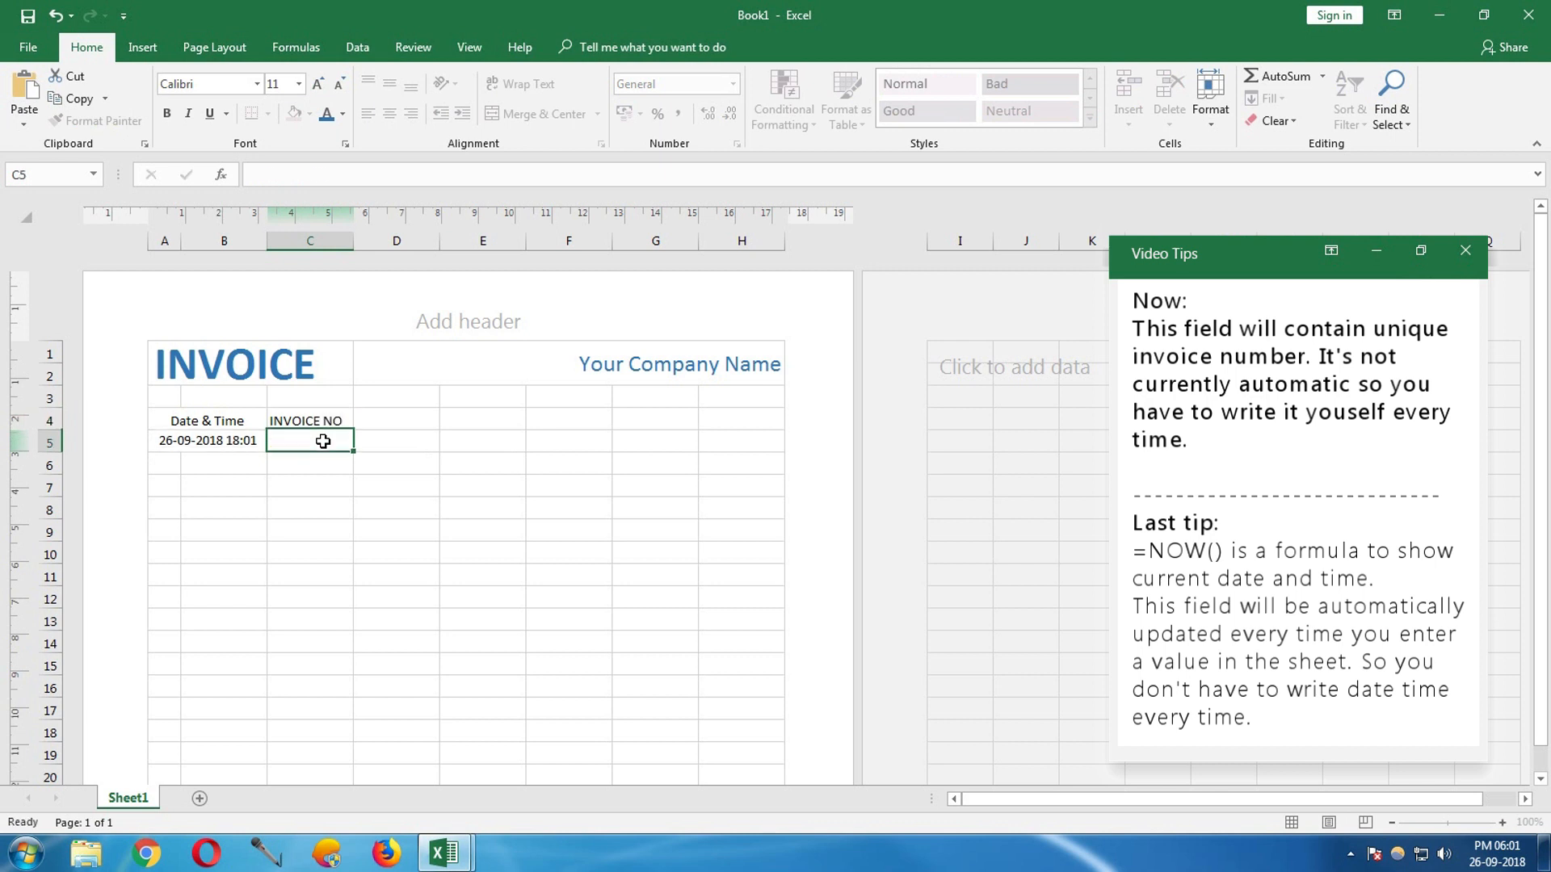
pyautogui.moveTo(353, 232); pyautogui.dragTo(359, 232)
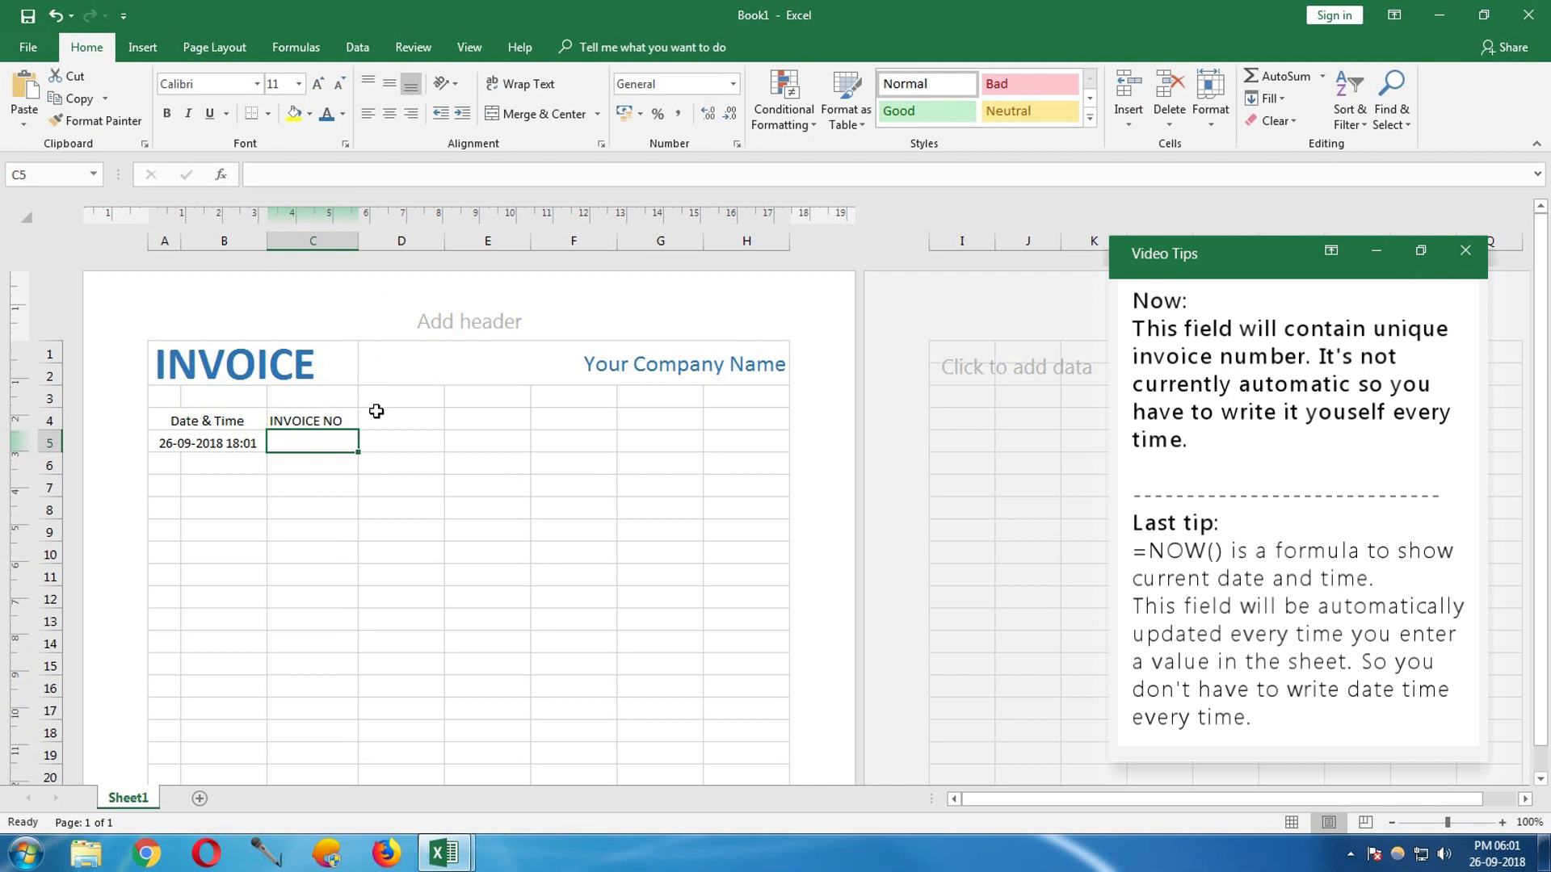
# - Apply All Borders to the date and invoice number block in cells A4:C5
pyautogui.moveTo(168, 415); pyautogui.dragTo(290, 440)
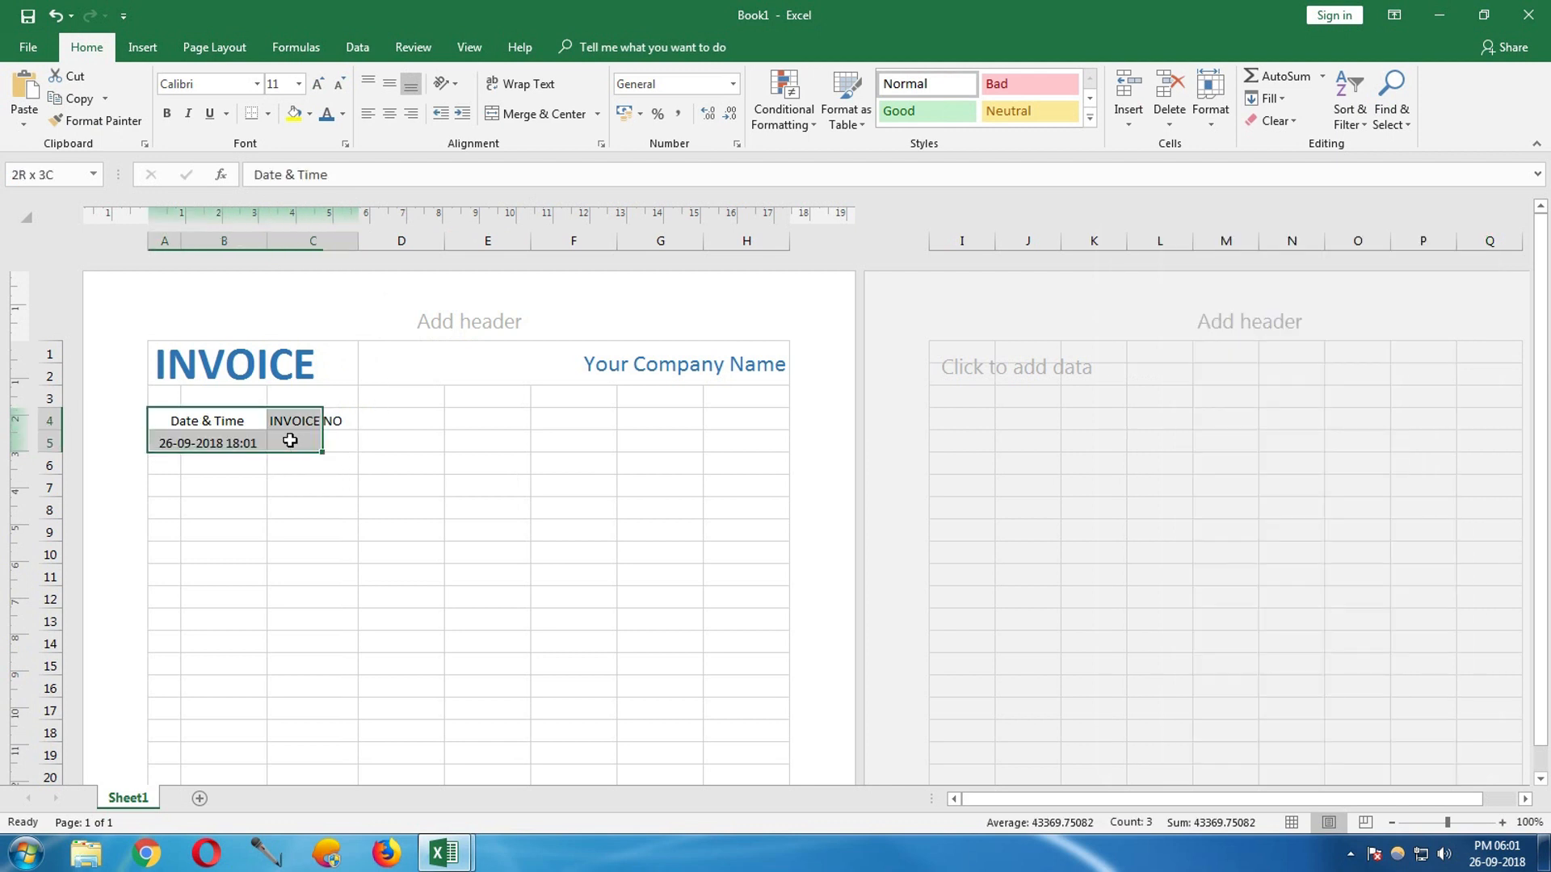
pyautogui.click(268, 114)
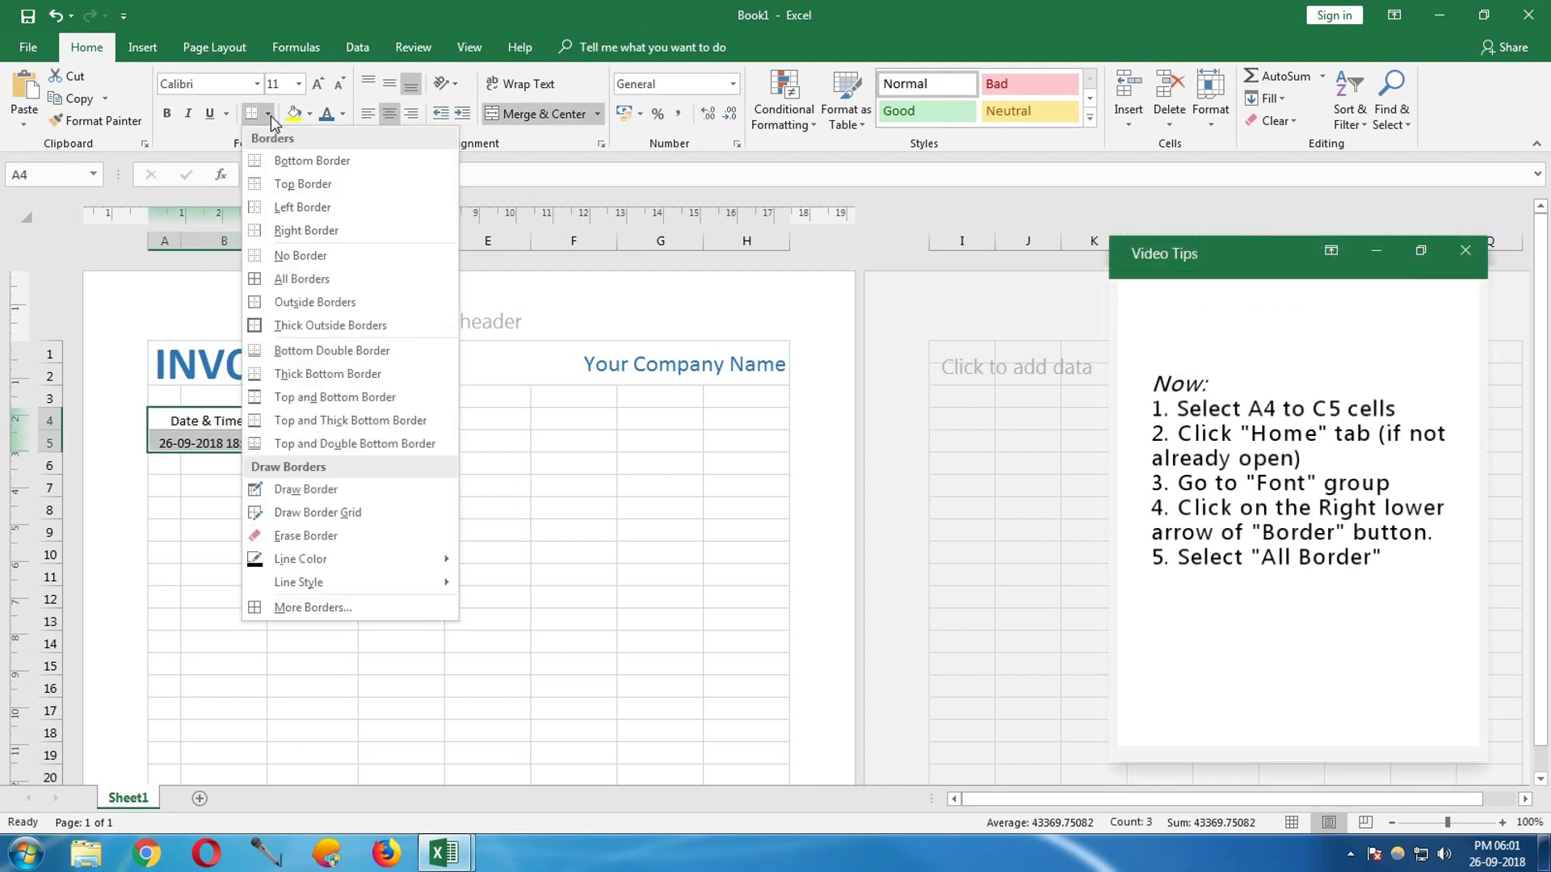
pyautogui.click(286, 279)
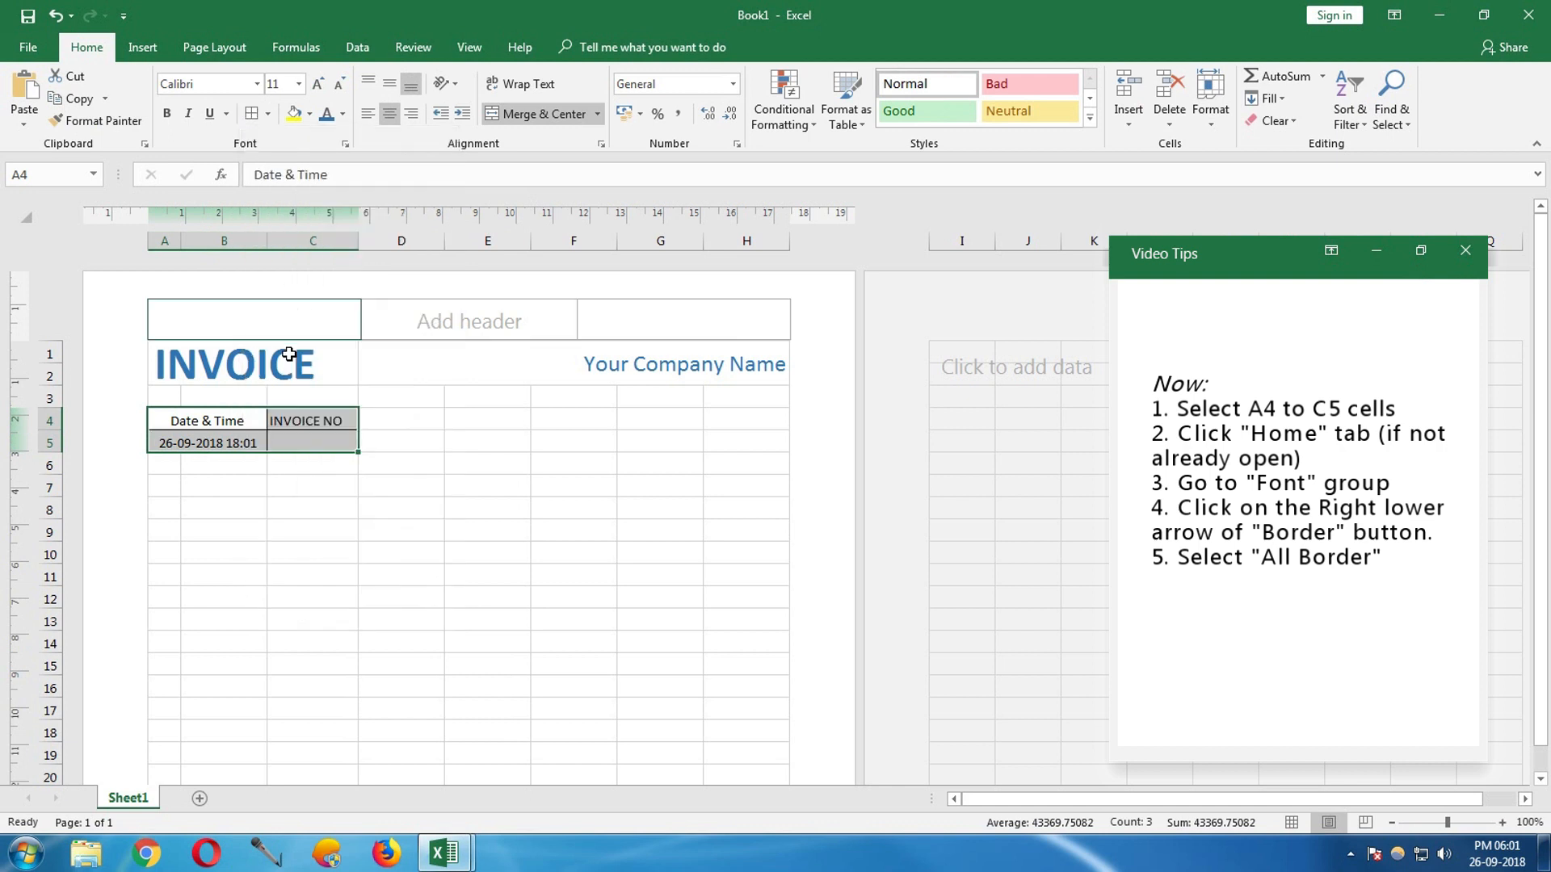
# - Apply the 20% - Accent1 cell style to the "Date & Time" and "INVOICE NO" header cells A4:C4
pyautogui.click(240, 421)
pyautogui.moveTo(240, 421); pyautogui.dragTo(311, 421)
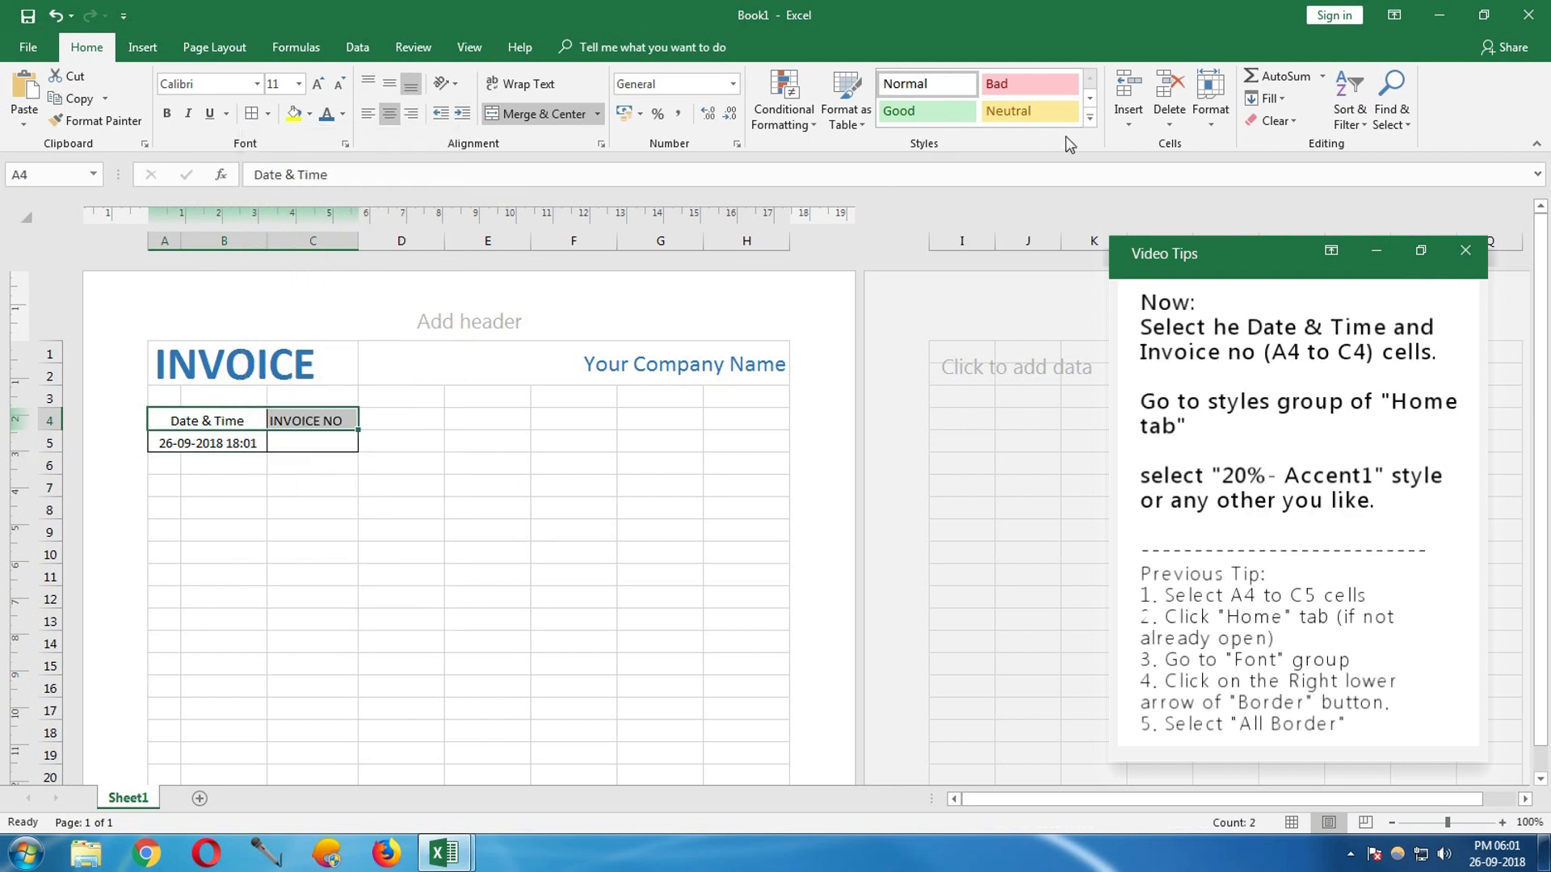
pyautogui.click(1091, 120)
pyautogui.click(913, 286)
pyautogui.click(563, 433)
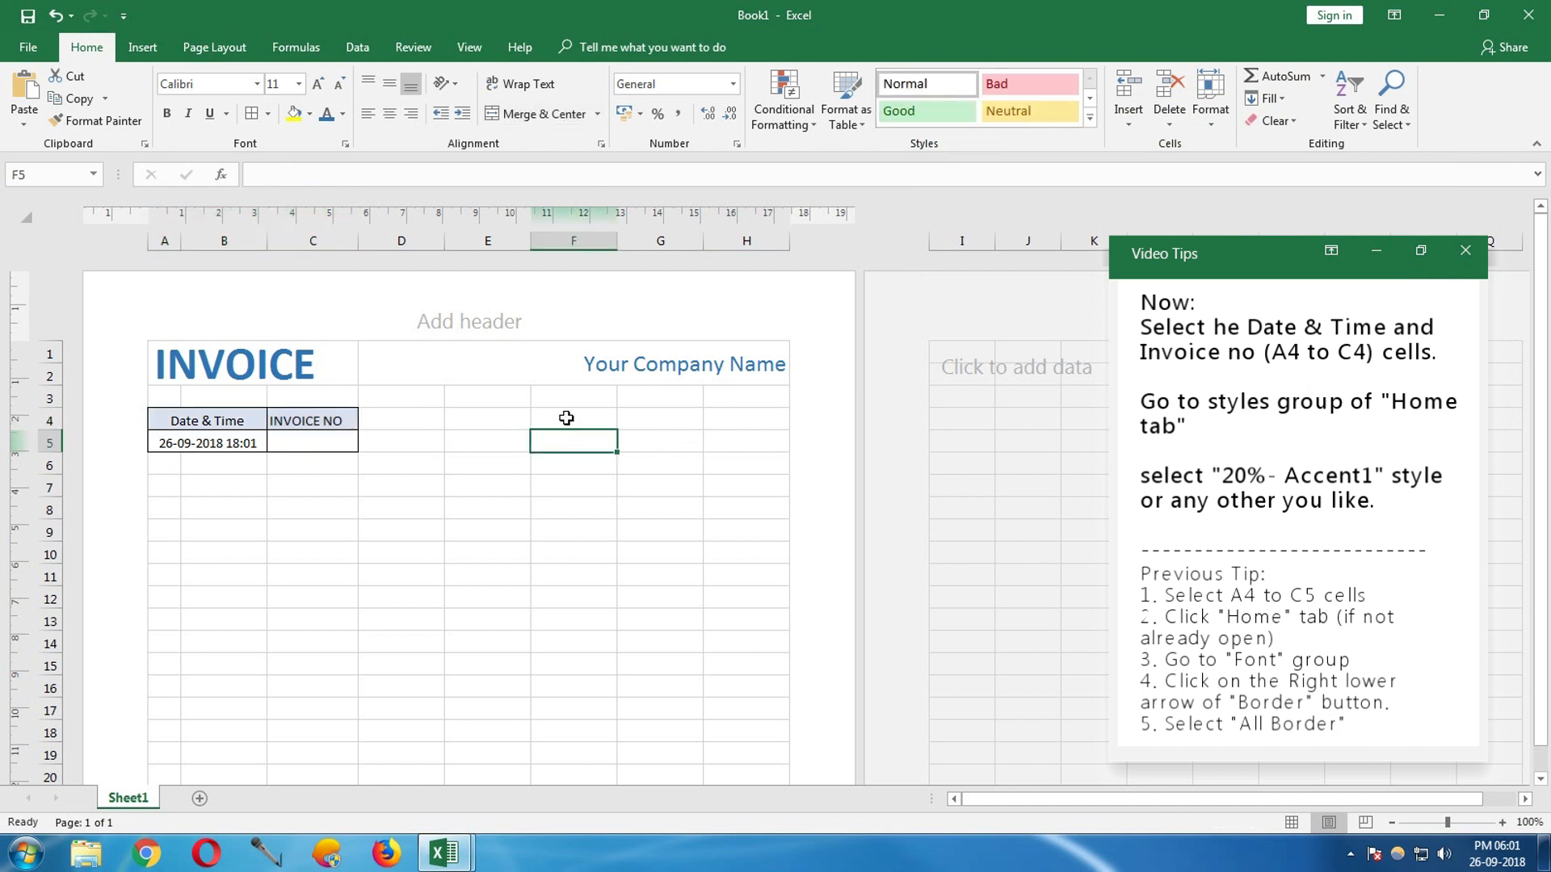
# - Merge and center cells E3:H3 and enter "Street Address" in the merged cell
pyautogui.moveTo(486, 400); pyautogui.dragTo(737, 395)
pyautogui.click(533, 121)
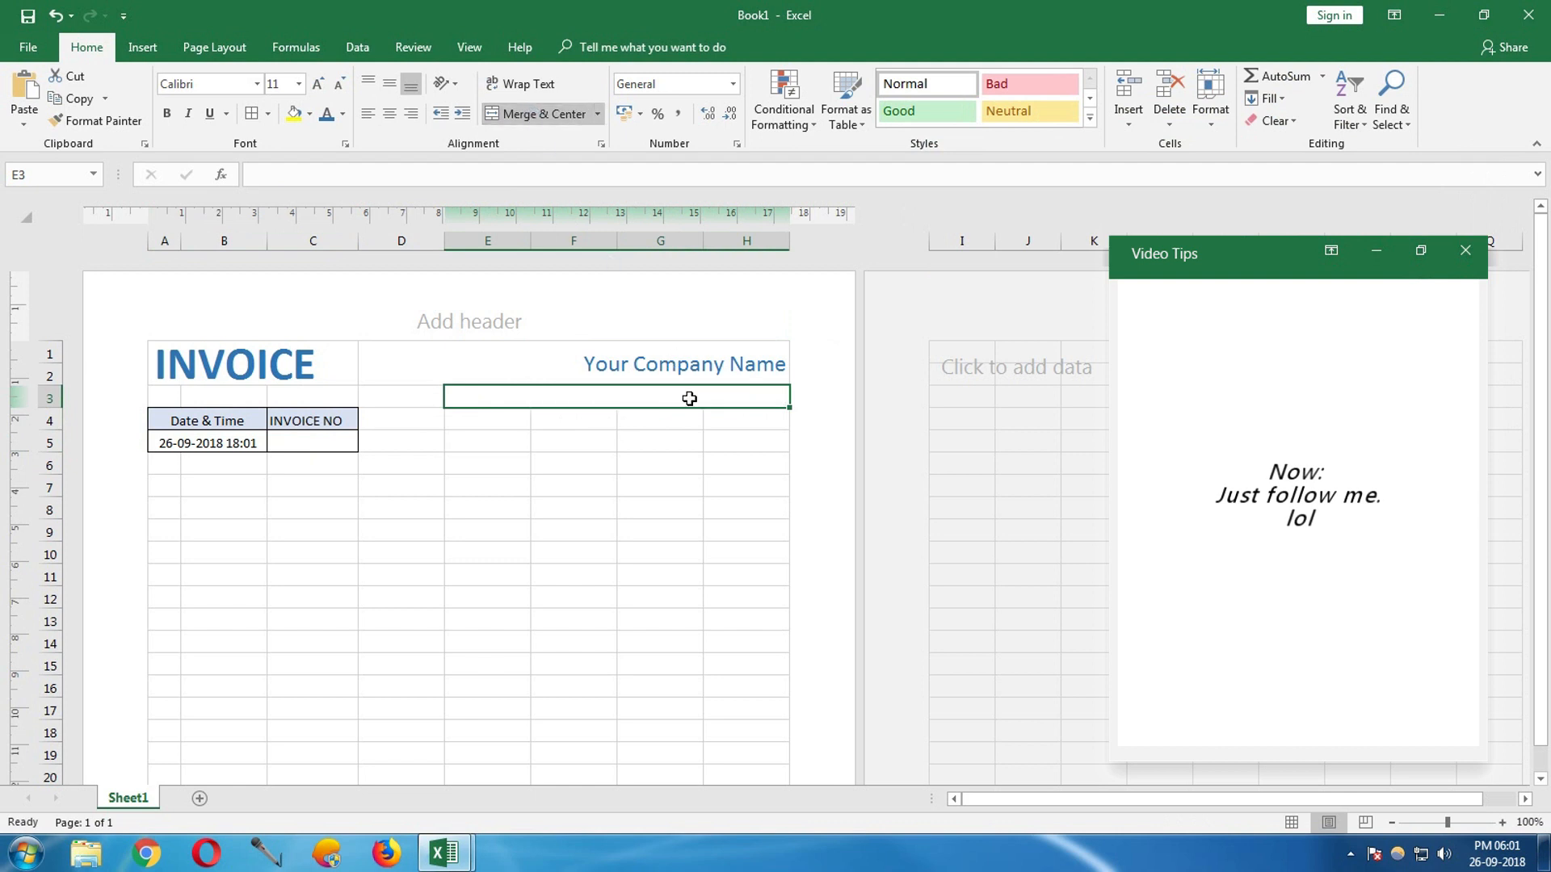
pyautogui.write('Street Address')
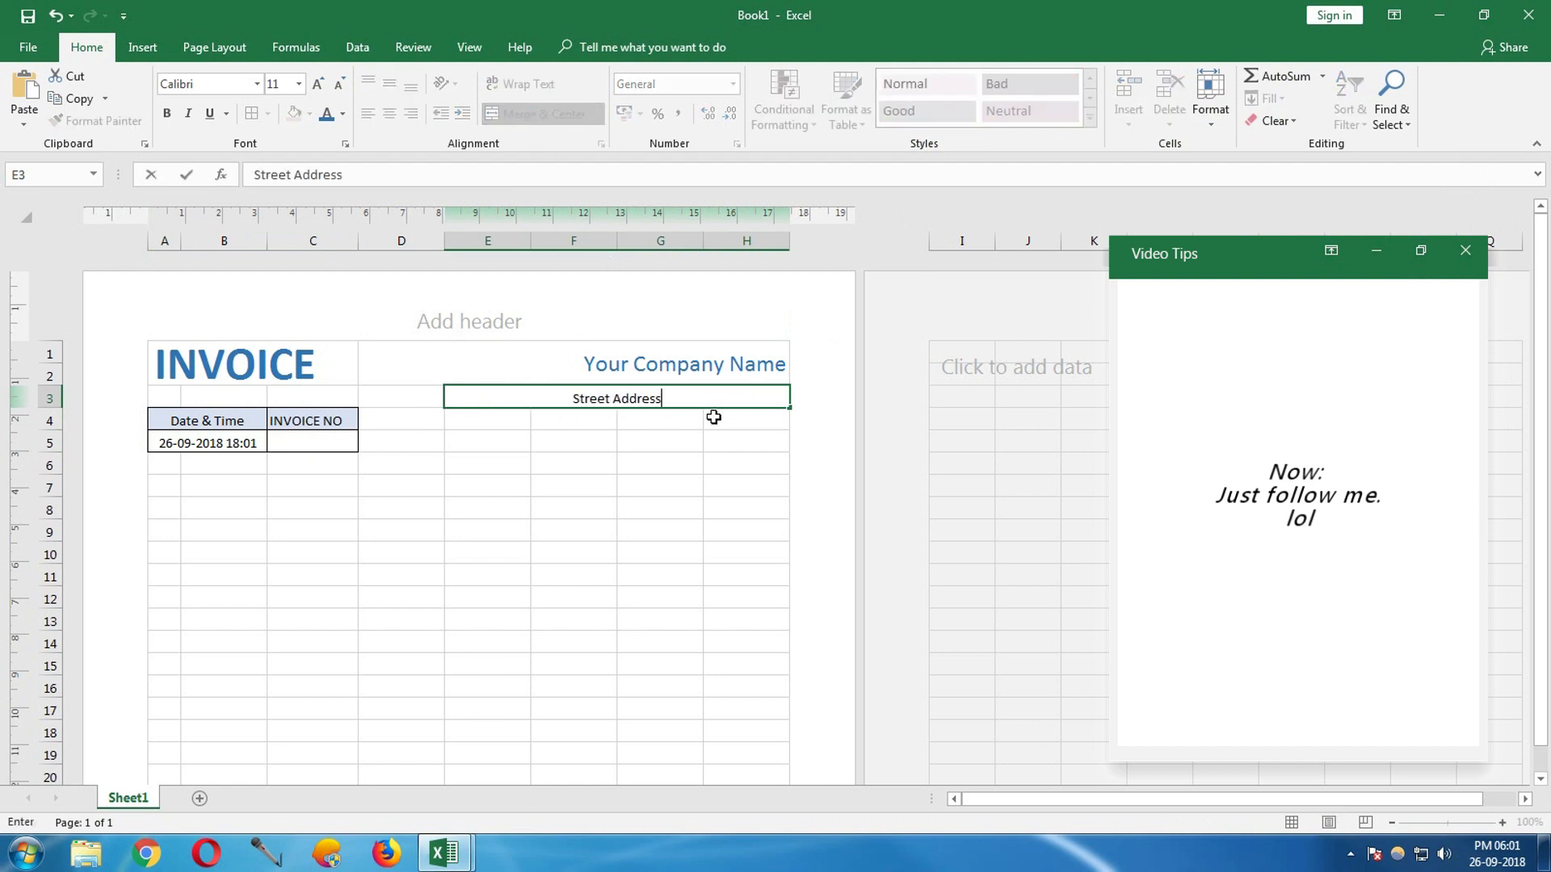
pyautogui.press('Return')
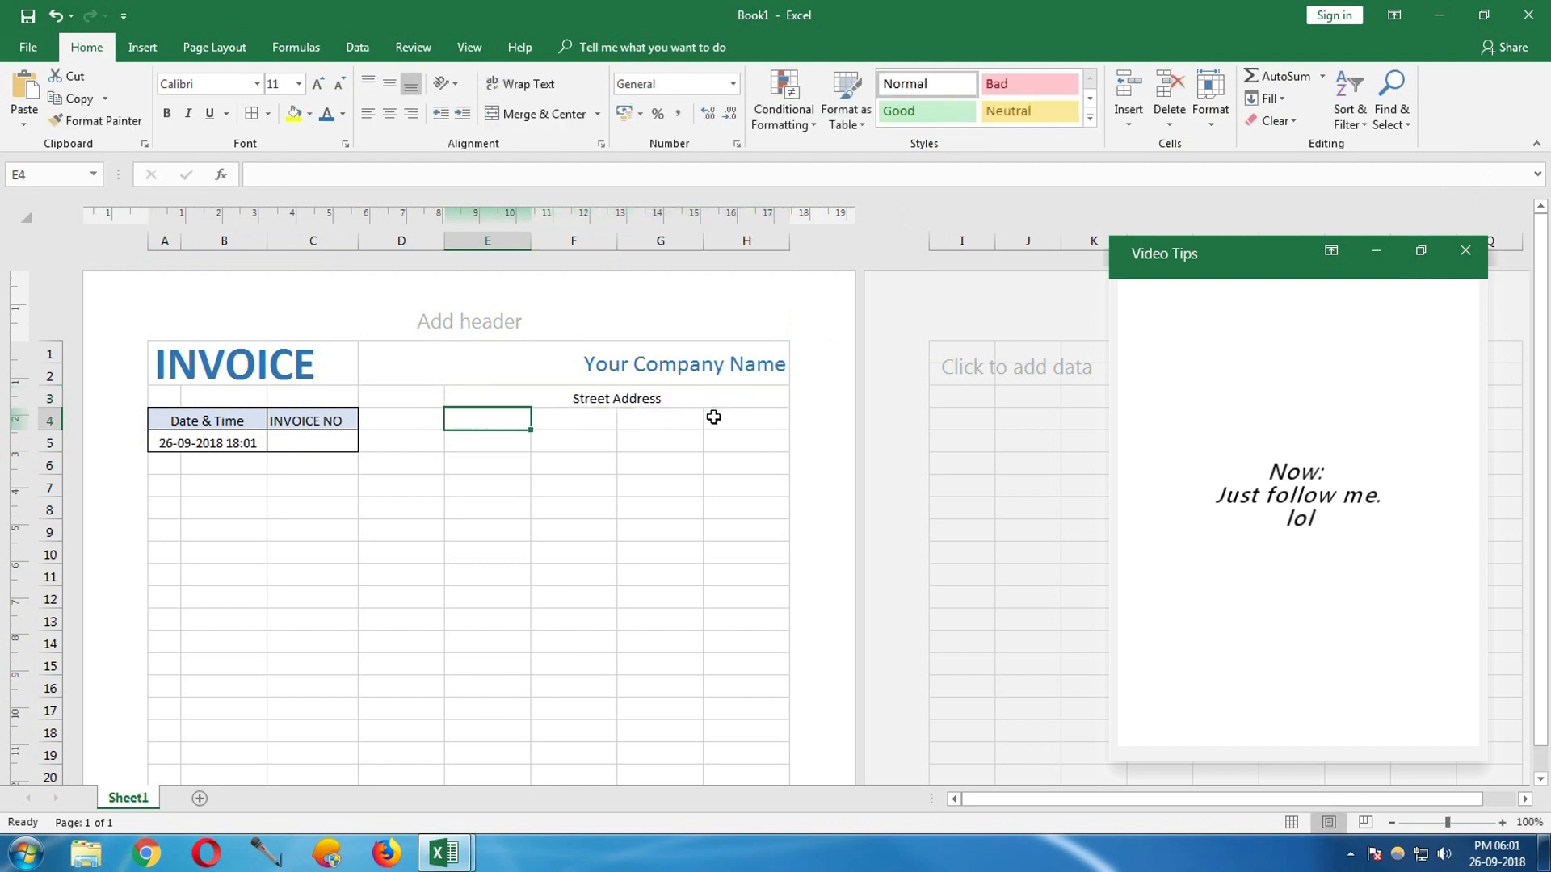
# - Merge and center cells E4:H4 and enter "City, State, Zip" in the merged cell
pyautogui.moveTo(502, 423); pyautogui.dragTo(775, 418)
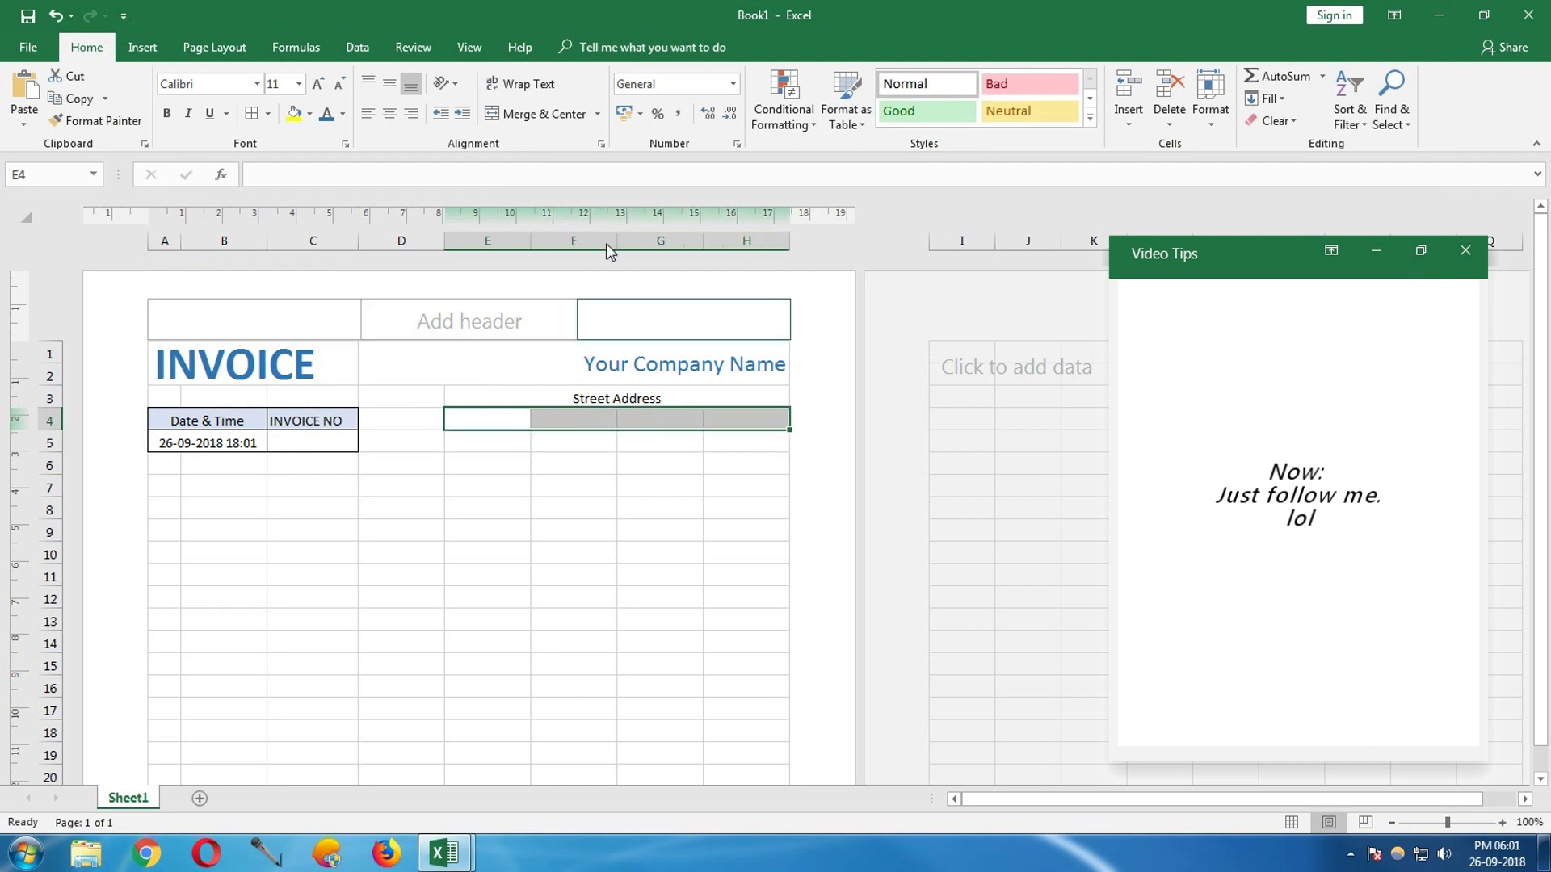
pyautogui.click(530, 121)
pyautogui.write('City, State, Zip')
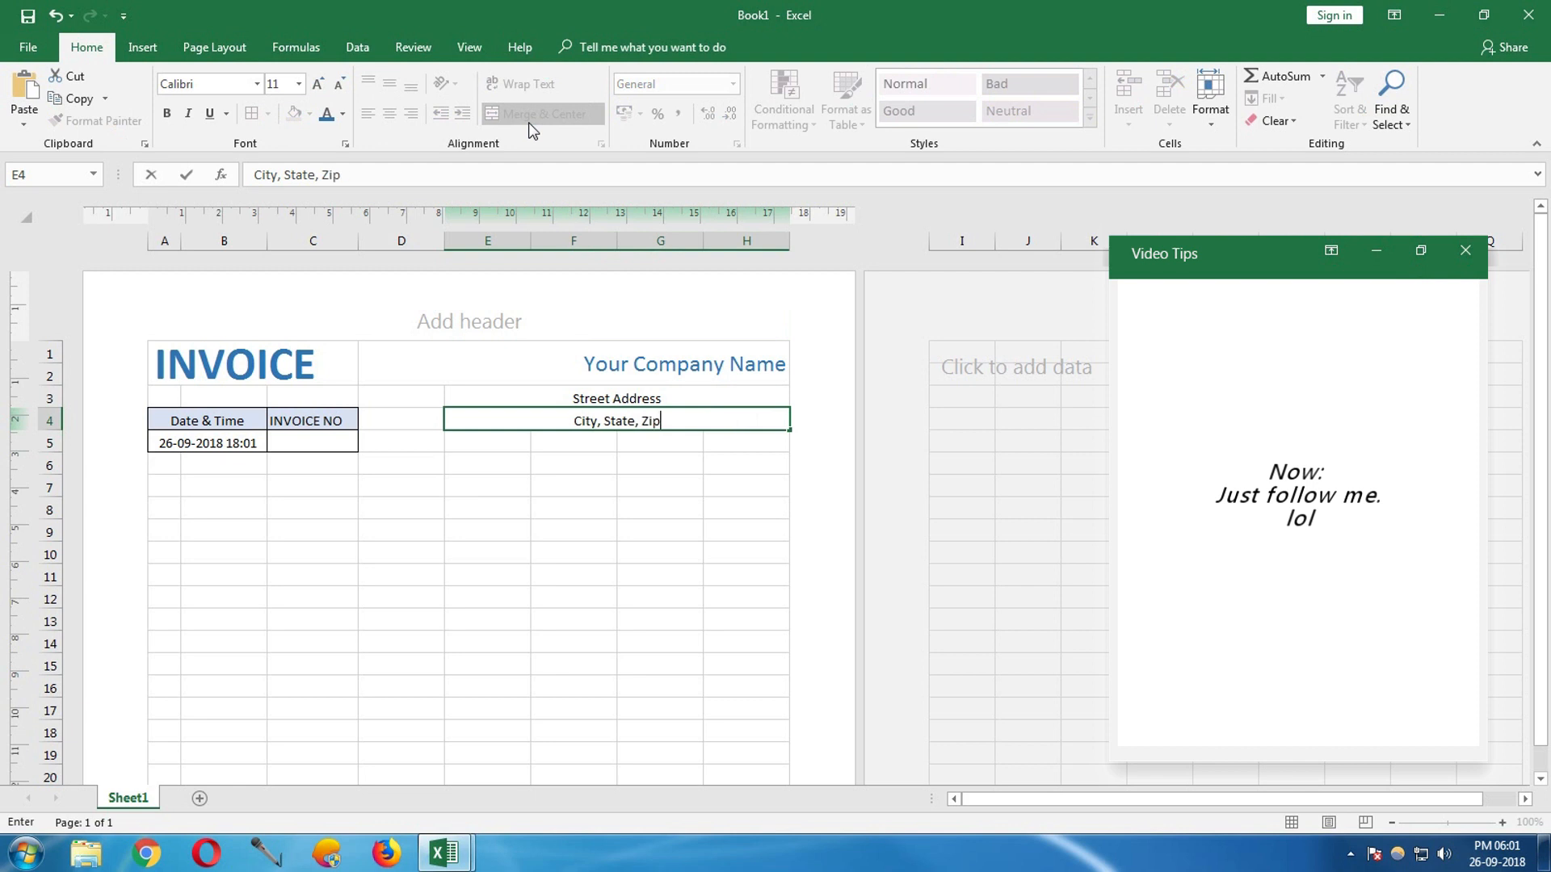
pyautogui.press('Return')
# - Merge and center cells E5:H5 and enter "Phone:" followed by an all-zero placeholder phone number
pyautogui.moveTo(488, 443); pyautogui.dragTo(767, 442)
pyautogui.click(537, 114)
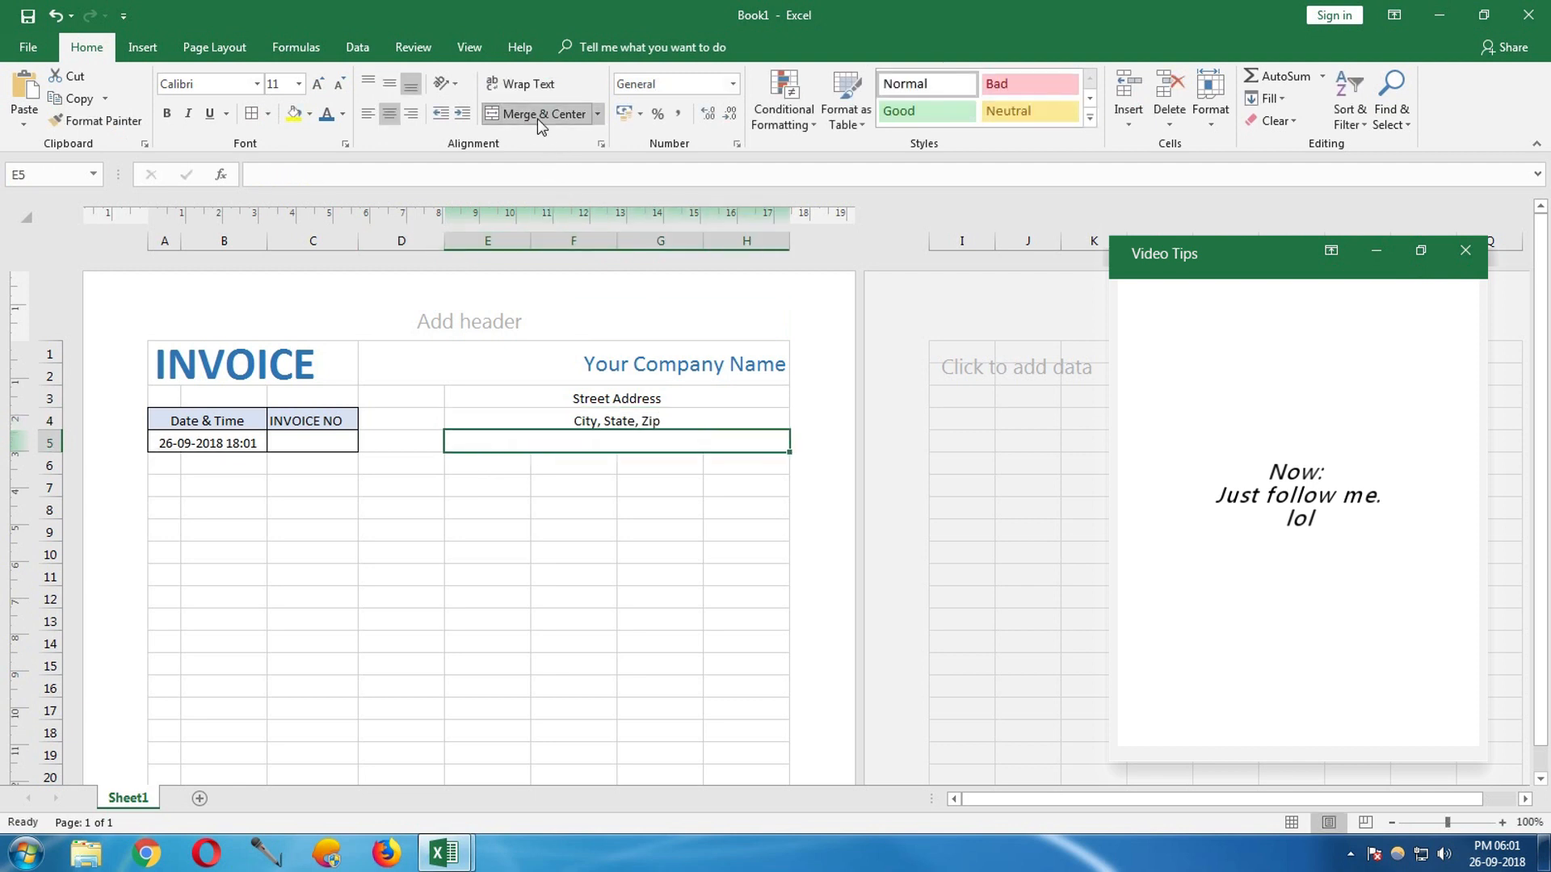
pyautogui.write('Phone: (00')
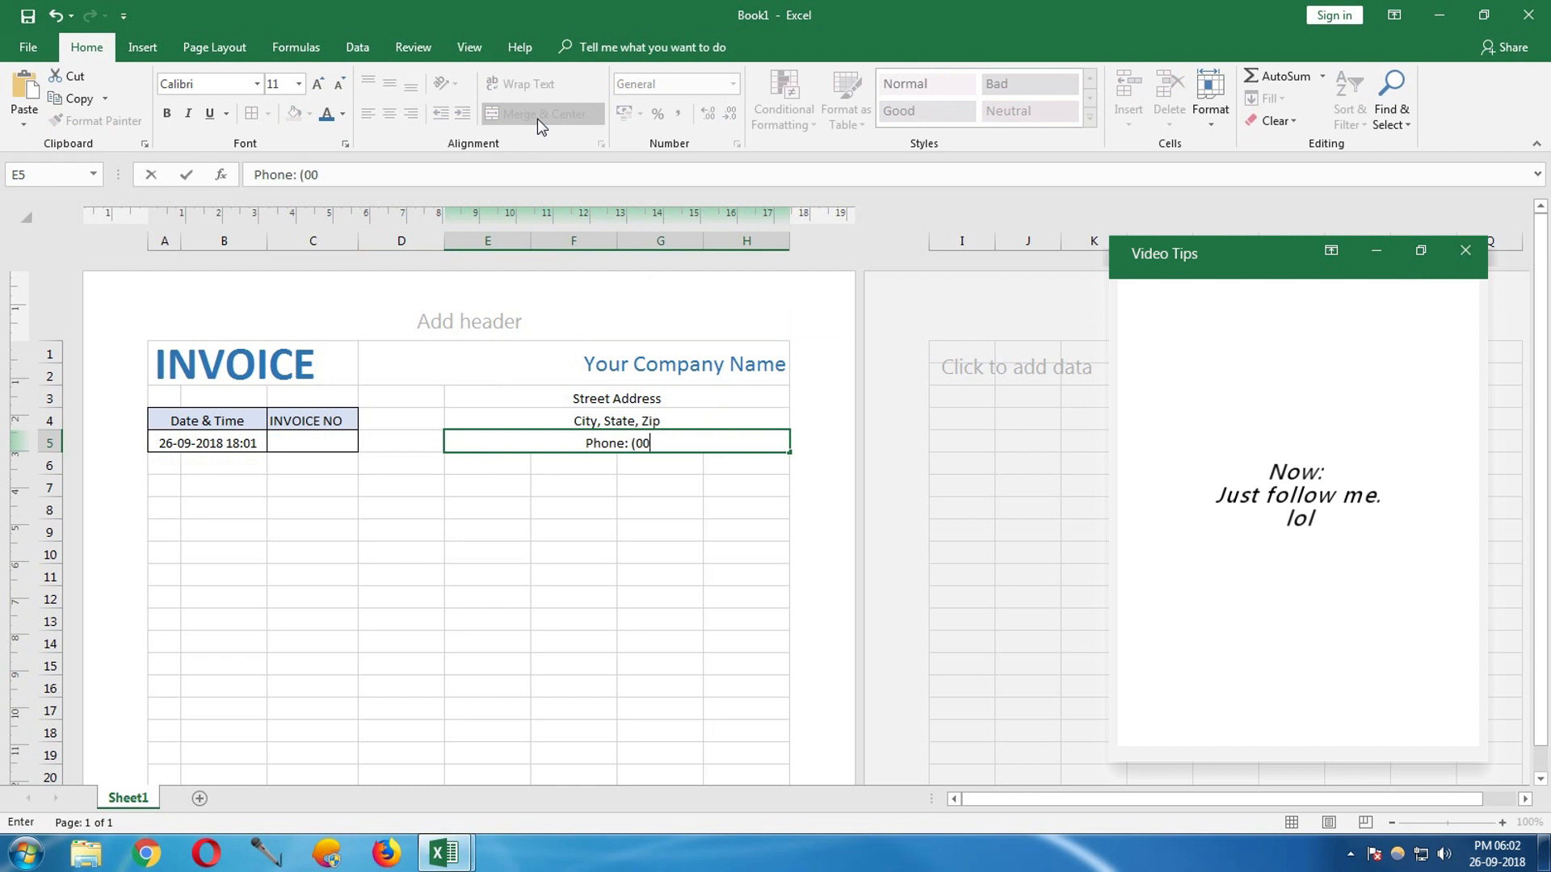
pyautogui.write('0) 000-0000')
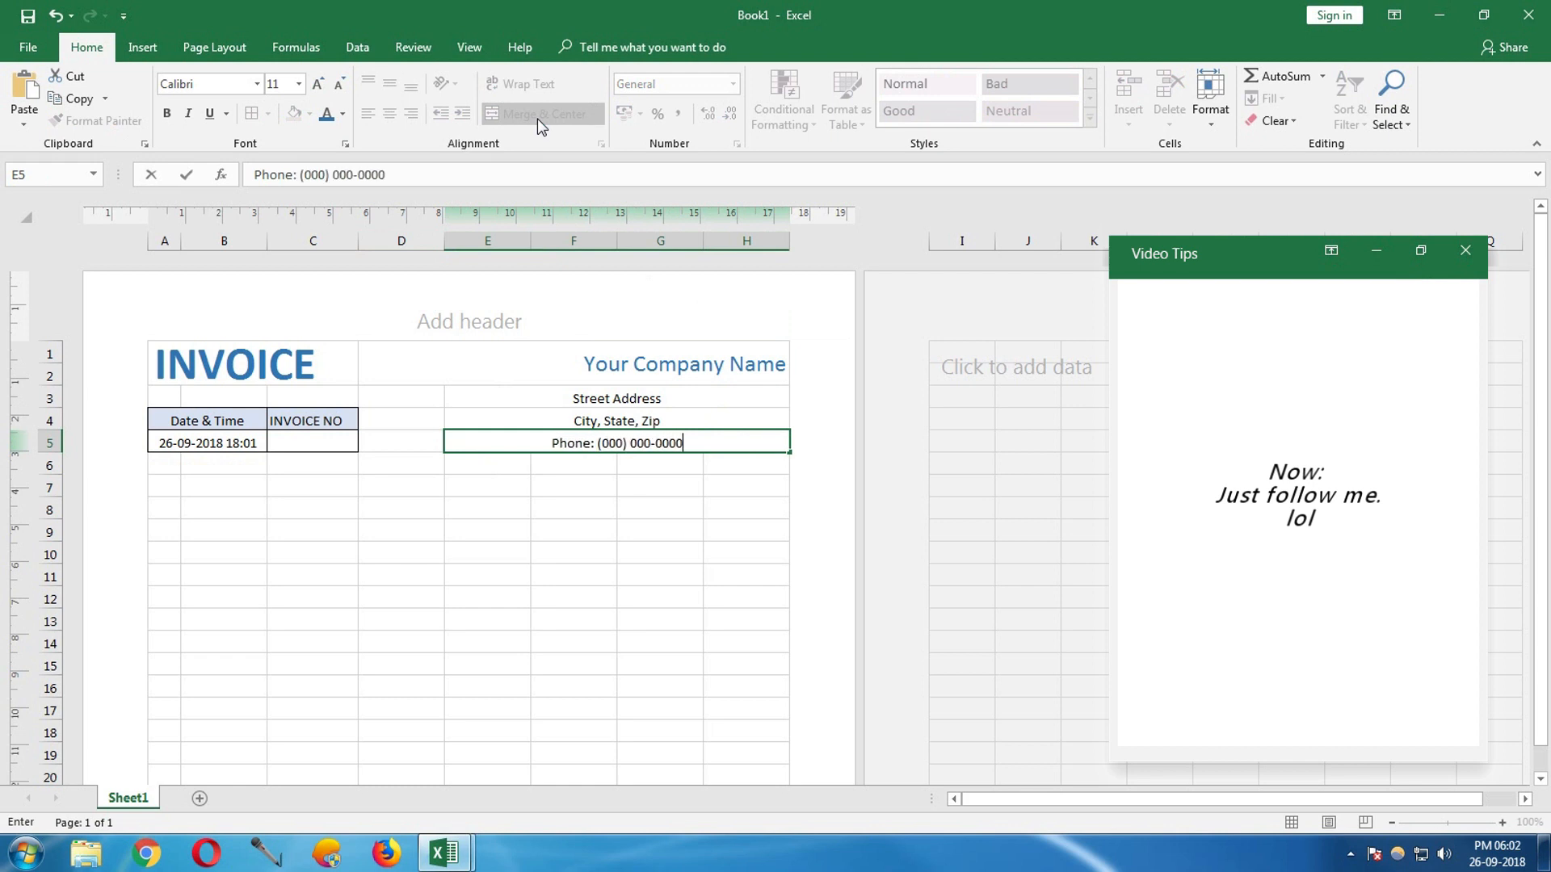
pyautogui.click(695, 501)
# - Right-align the company address and phone lines in cells E3:H5
pyautogui.moveTo(605, 400); pyautogui.dragTo(644, 437)
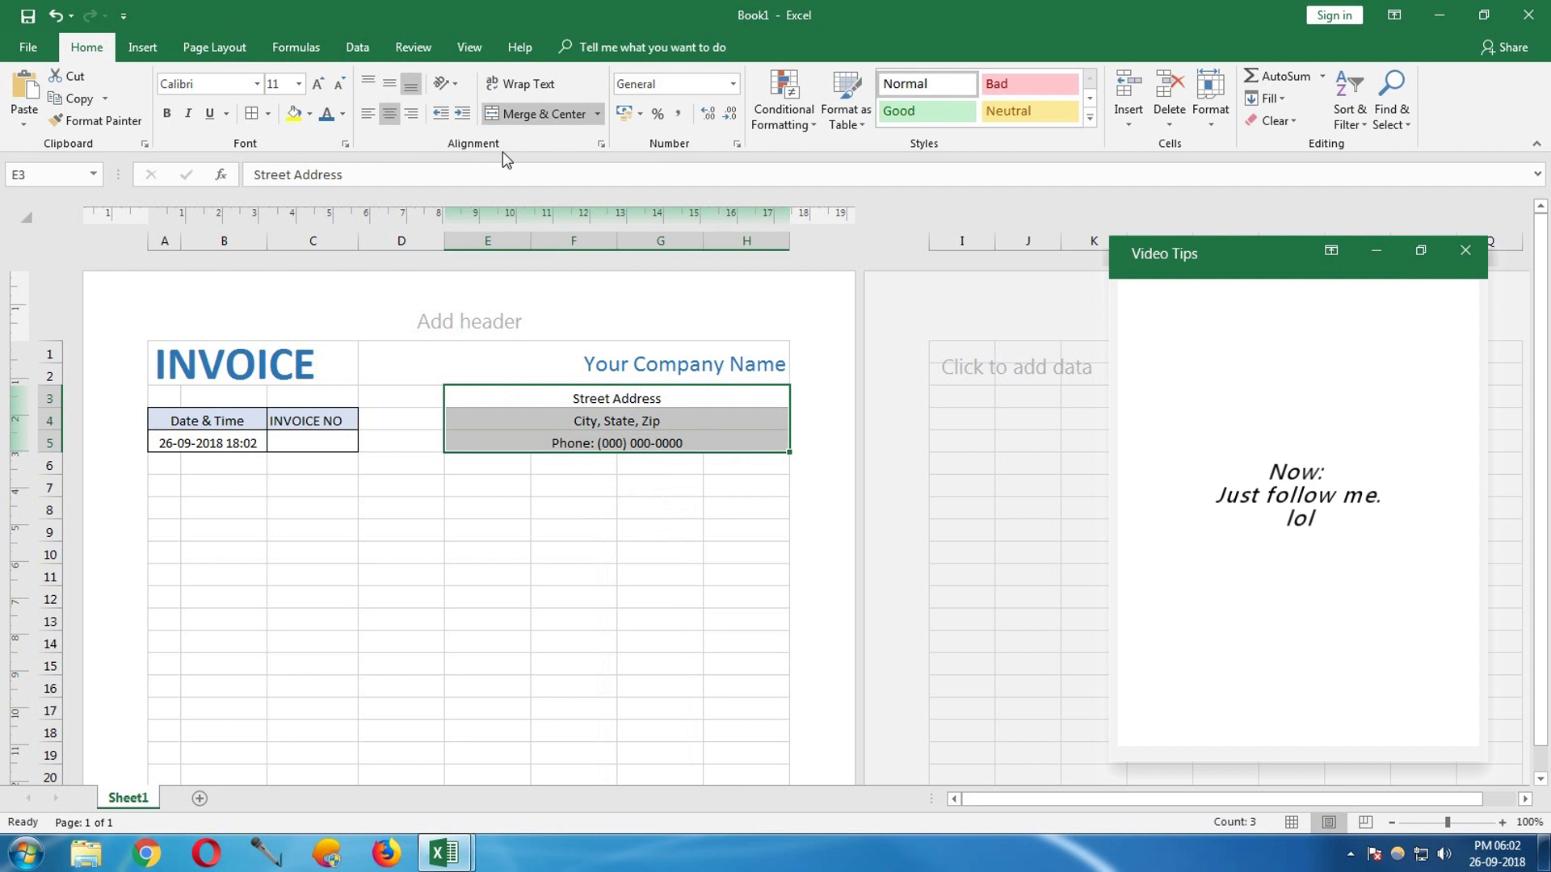
pyautogui.click(410, 113)
pyautogui.click(501, 552)
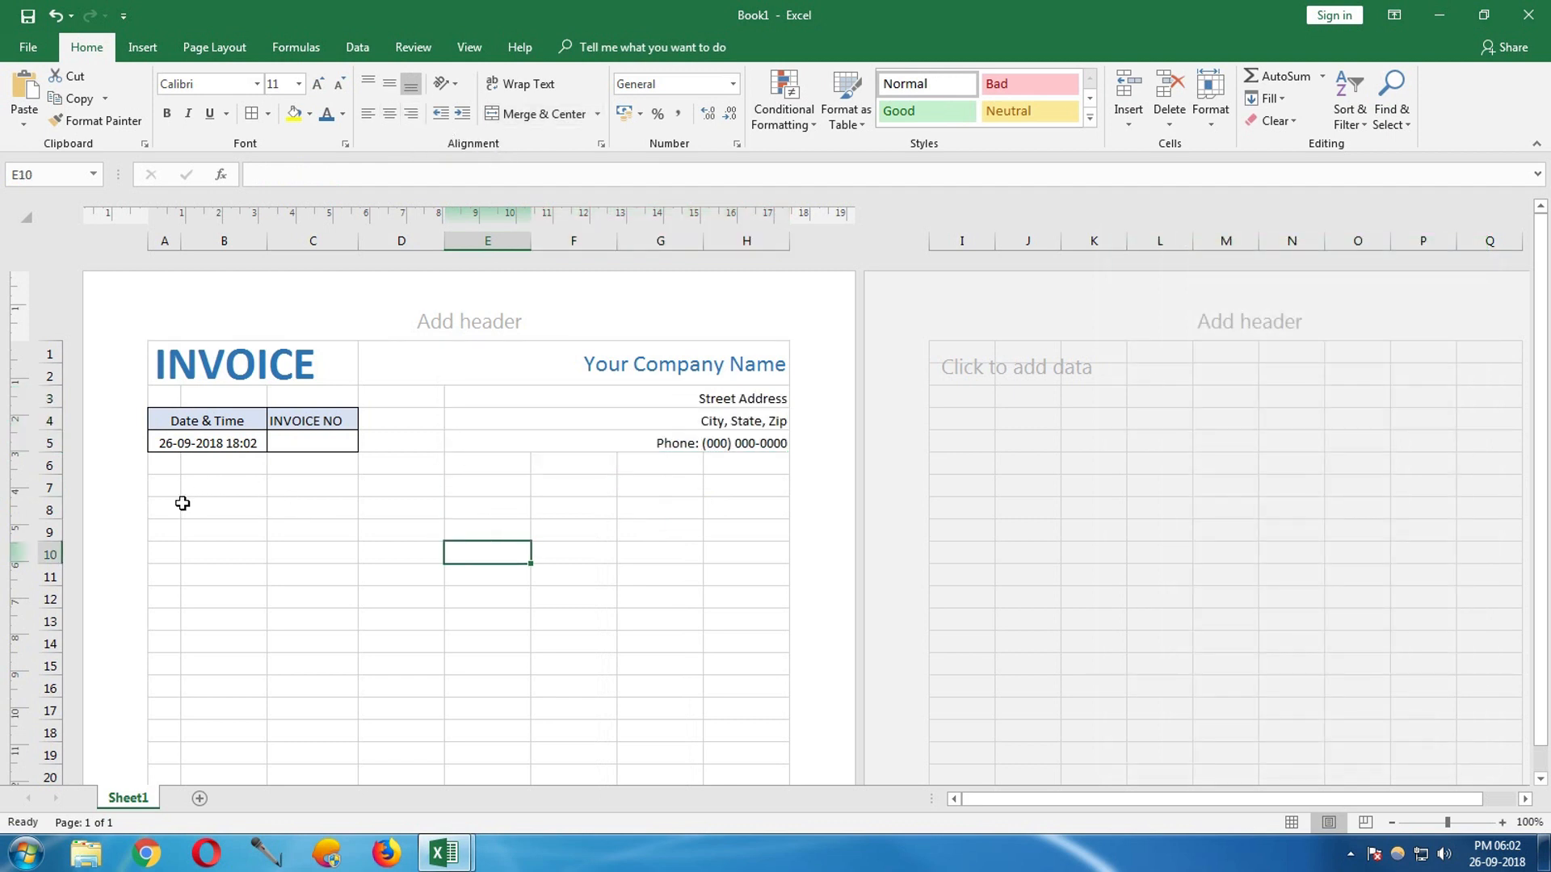
# - Merge and center cells A7:H7 and enter the heading "Bill To"
pyautogui.moveTo(169, 496); pyautogui.dragTo(753, 482)
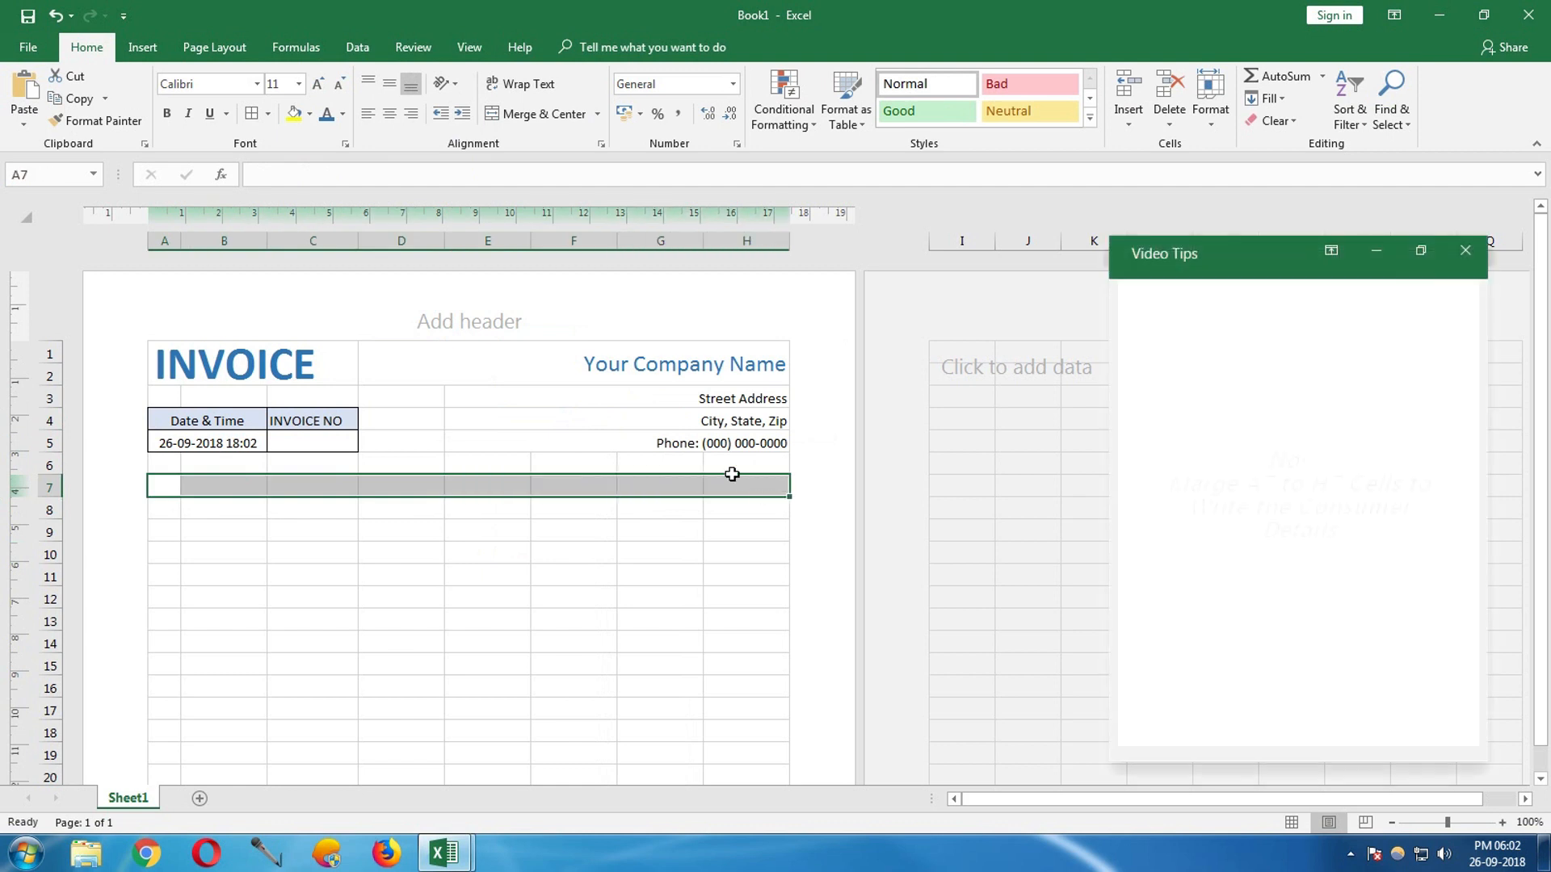
pyautogui.click(538, 115)
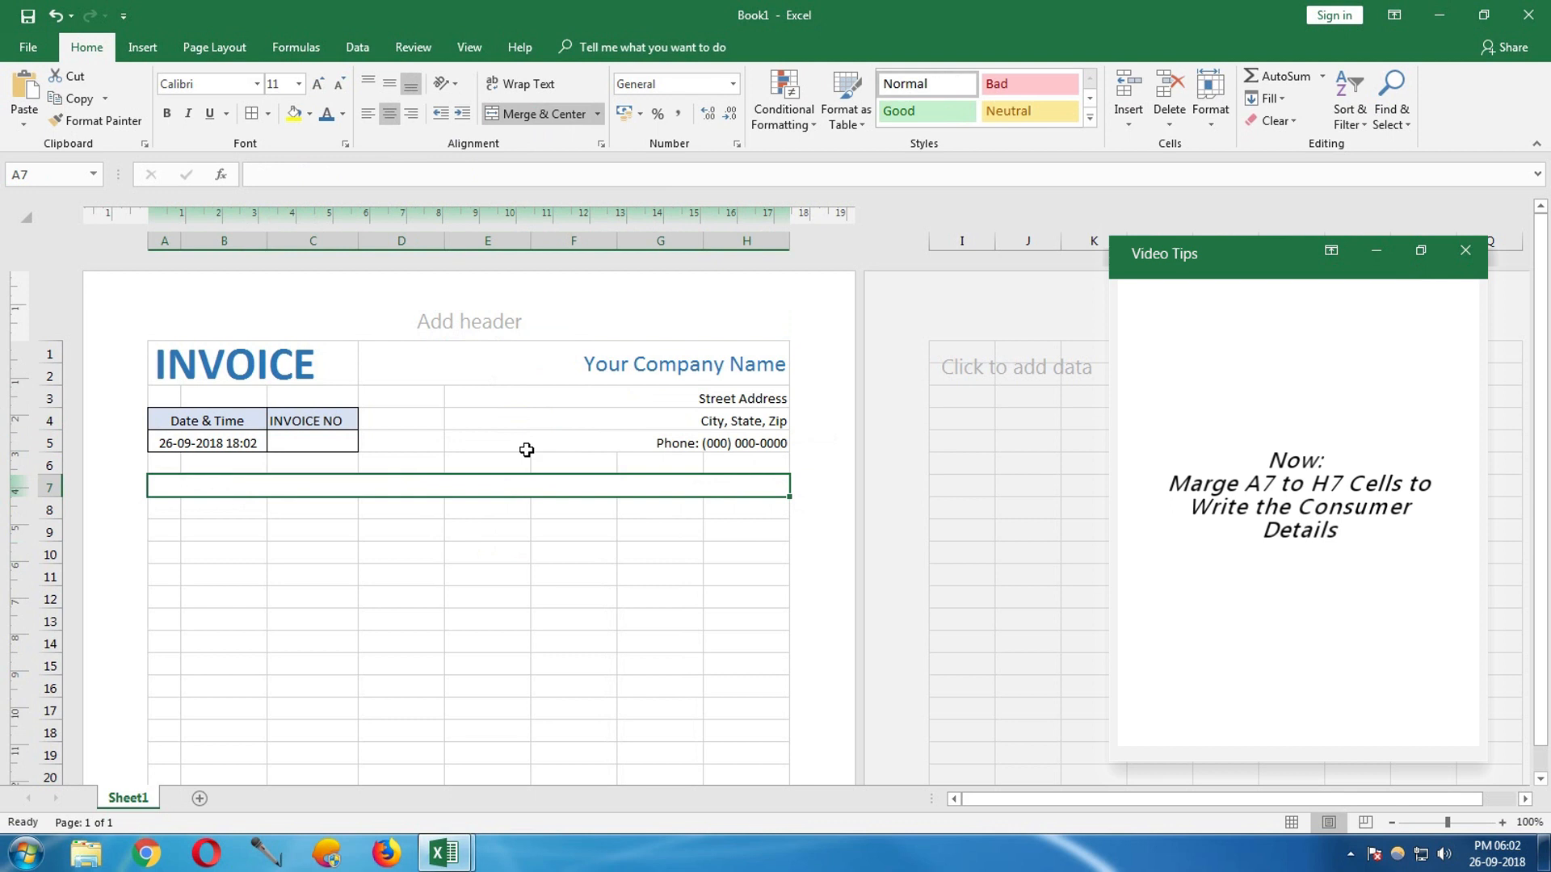
pyautogui.write('Bill')
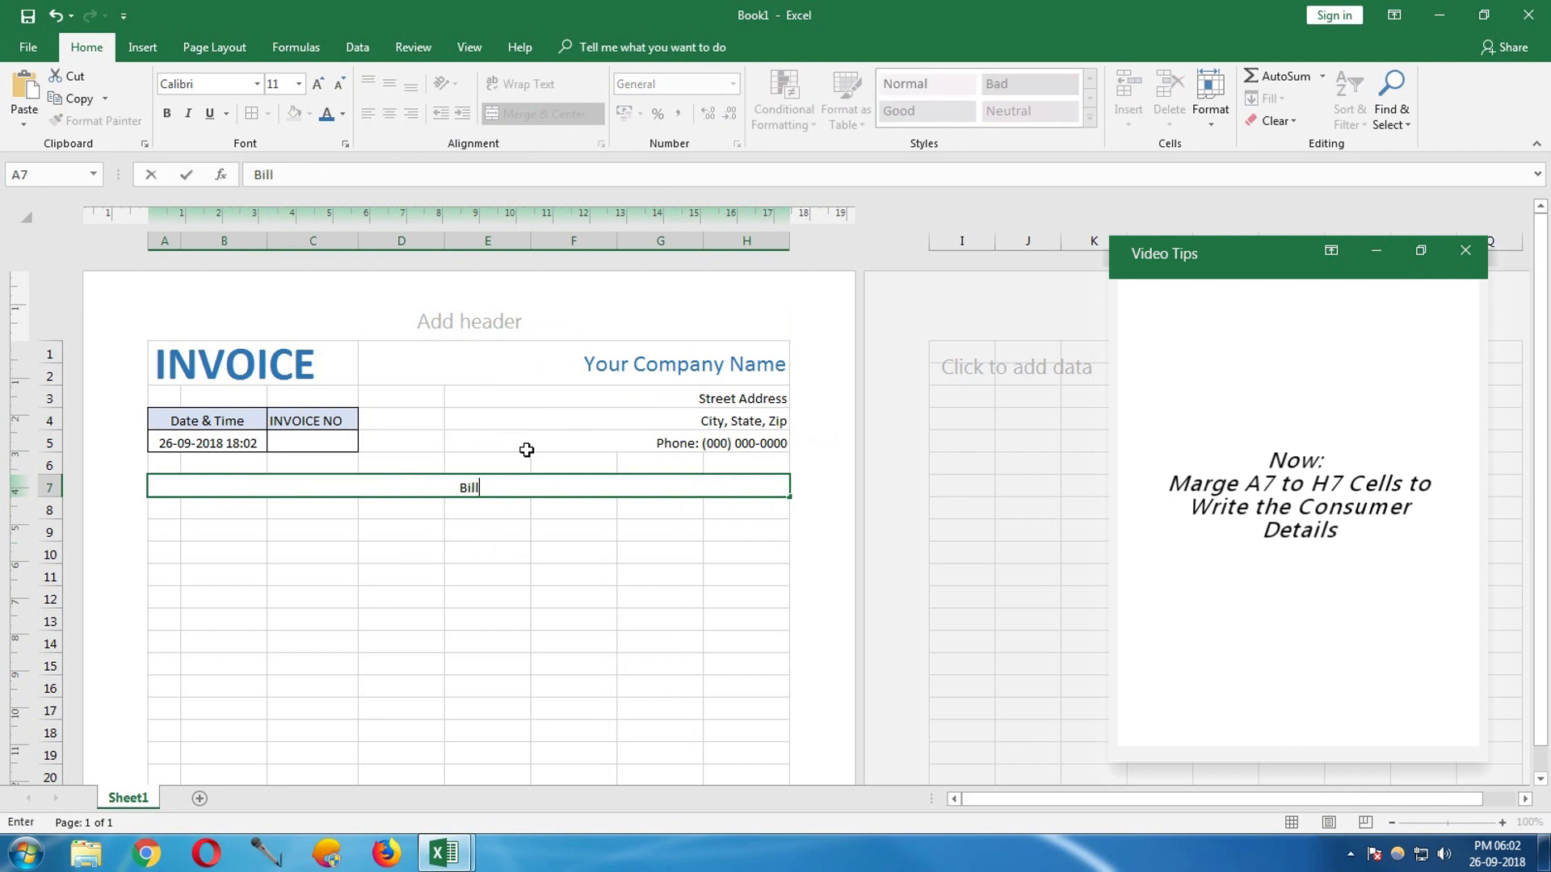
pyautogui.press('Return')
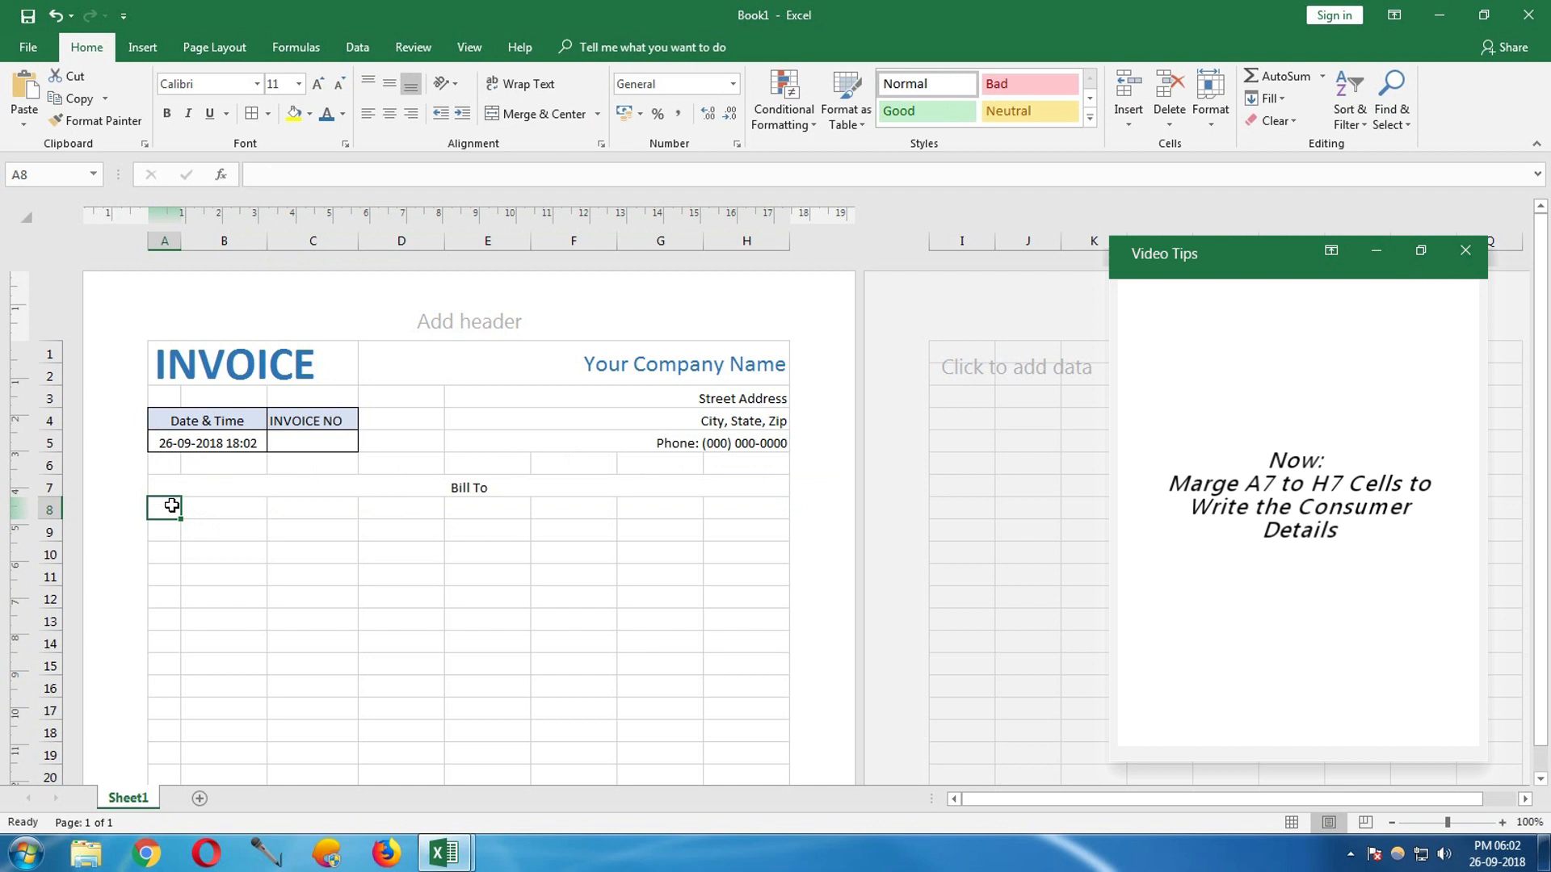
# - Merge and center cells A8:B8 and enter the label "Name"
pyautogui.moveTo(172, 506); pyautogui.dragTo(211, 510)
pyautogui.click(546, 114)
pyautogui.write('Name')
pyautogui.press('Return')
# - Enter the labels "Company Name", "Street Address", "City State Zip", "Phone" and "Email Address" in cells A9 to A13
pyautogui.write('Company Name')
pyautogui.press('Return')
pyautogui.write('Street Address')
pyautogui.press('Return')
pyautogui.write('City State Zip')
pyautogui.press('Return')
pyautogui.write('Phone')
pyautogui.press('Return')
pyautogui.write('Email')
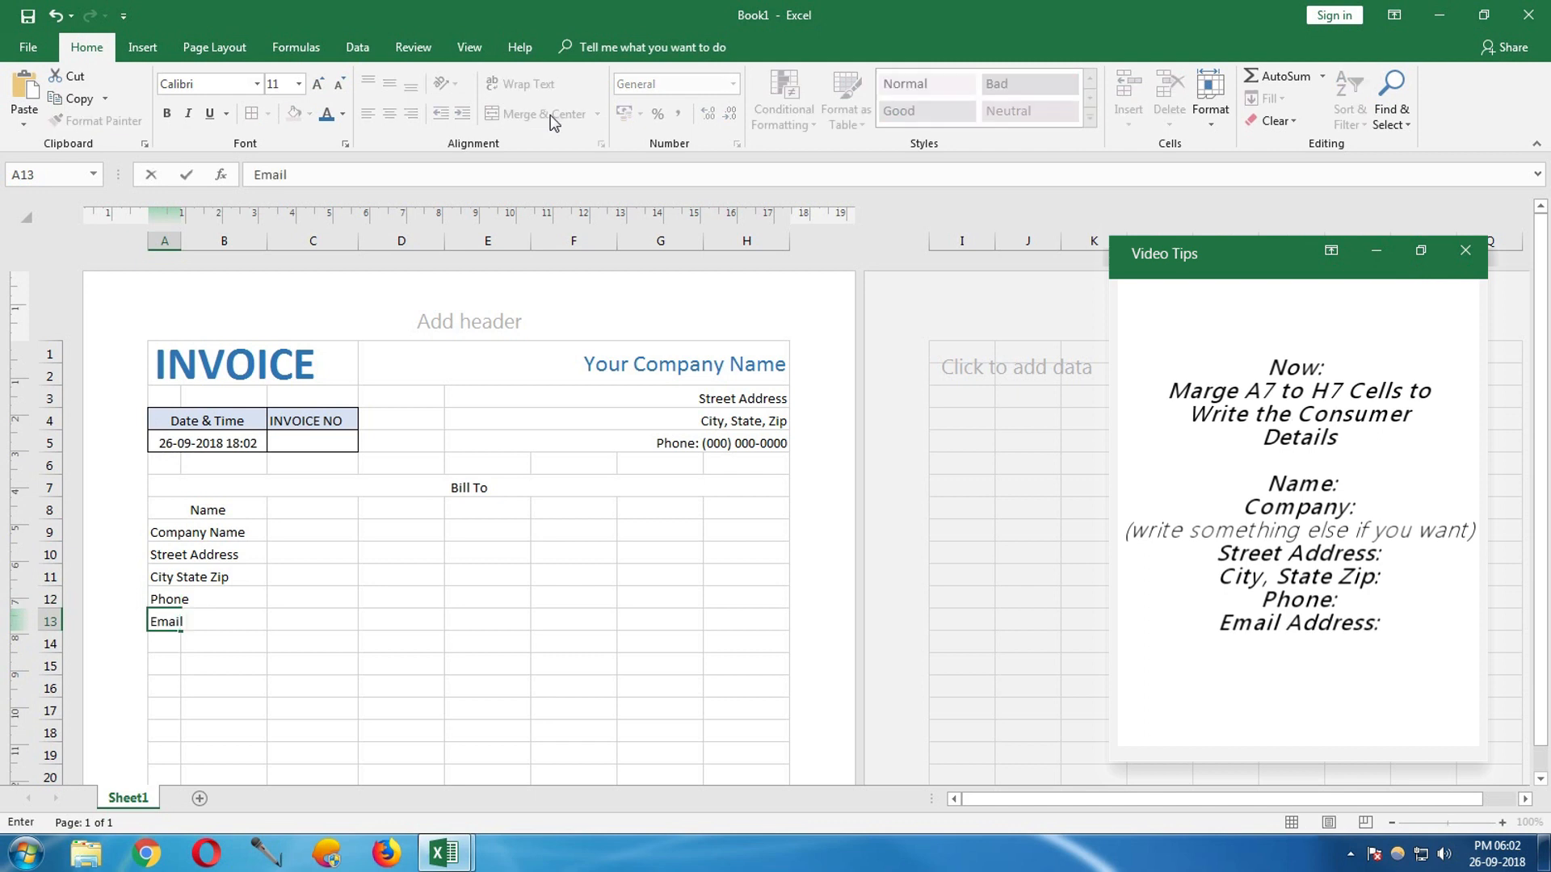
pyautogui.write(' Address')
pyautogui.press('Return')
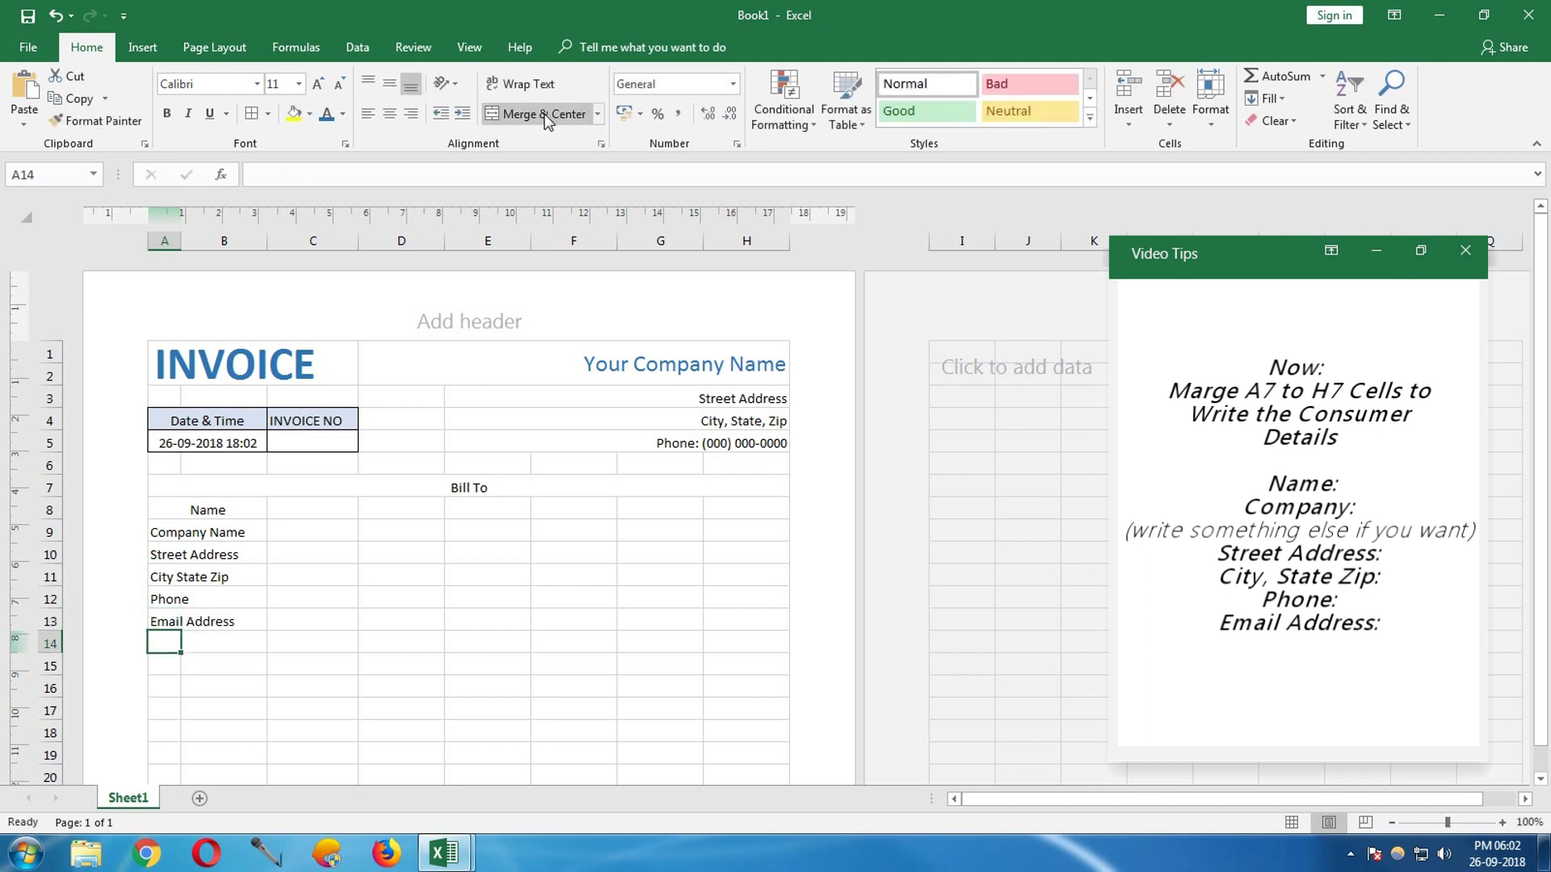
# - Merge and center columns A and B separately in each row from 9 to 13
pyautogui.click(184, 531)
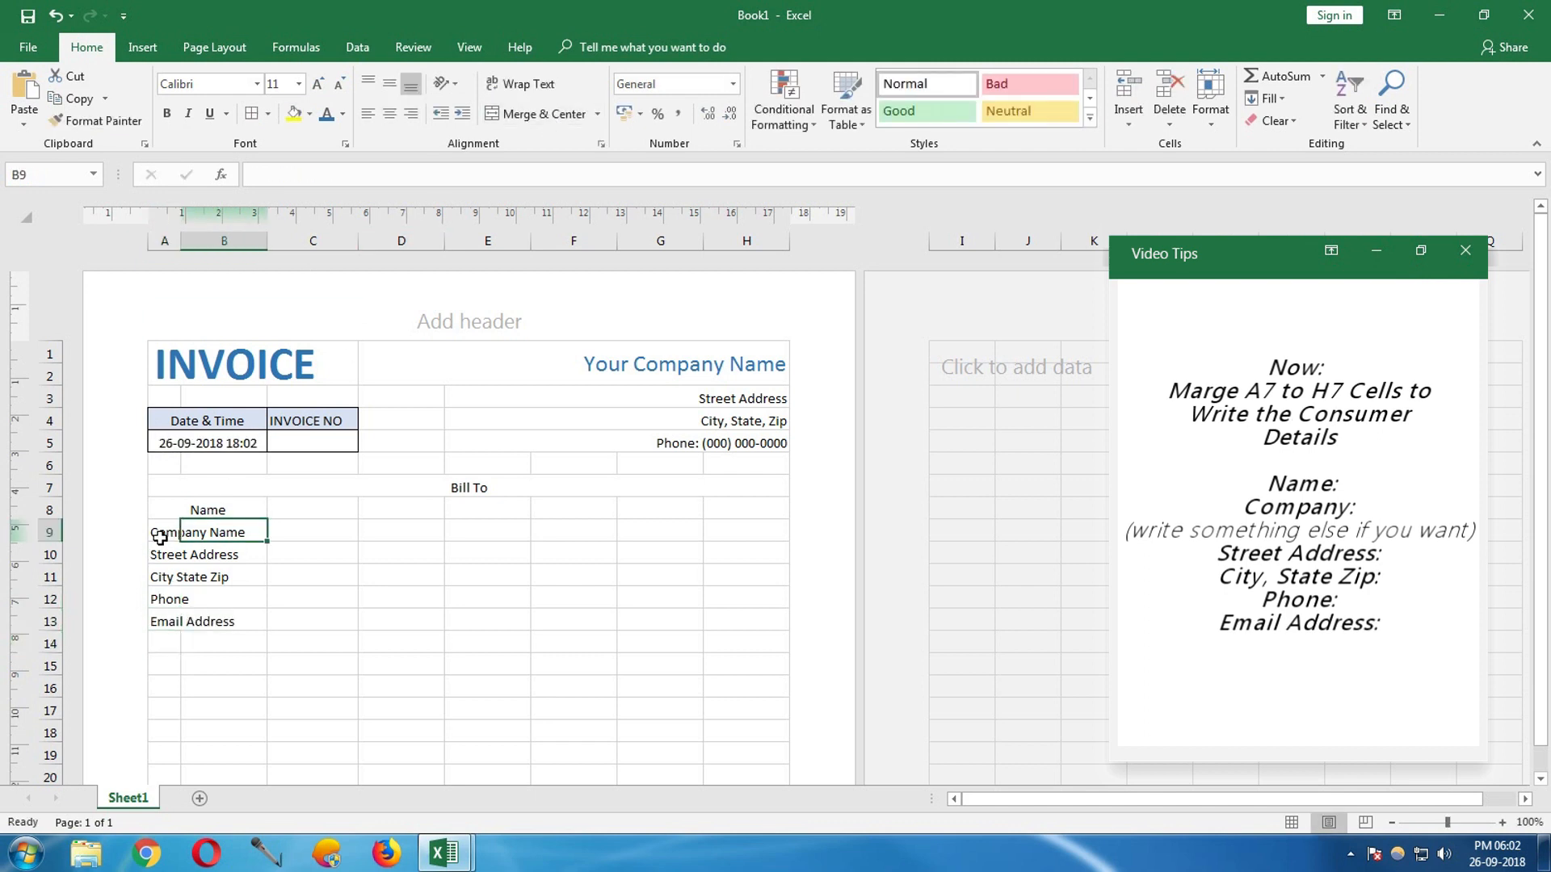
pyautogui.moveTo(164, 540); pyautogui.dragTo(214, 533)
pyautogui.click(536, 113)
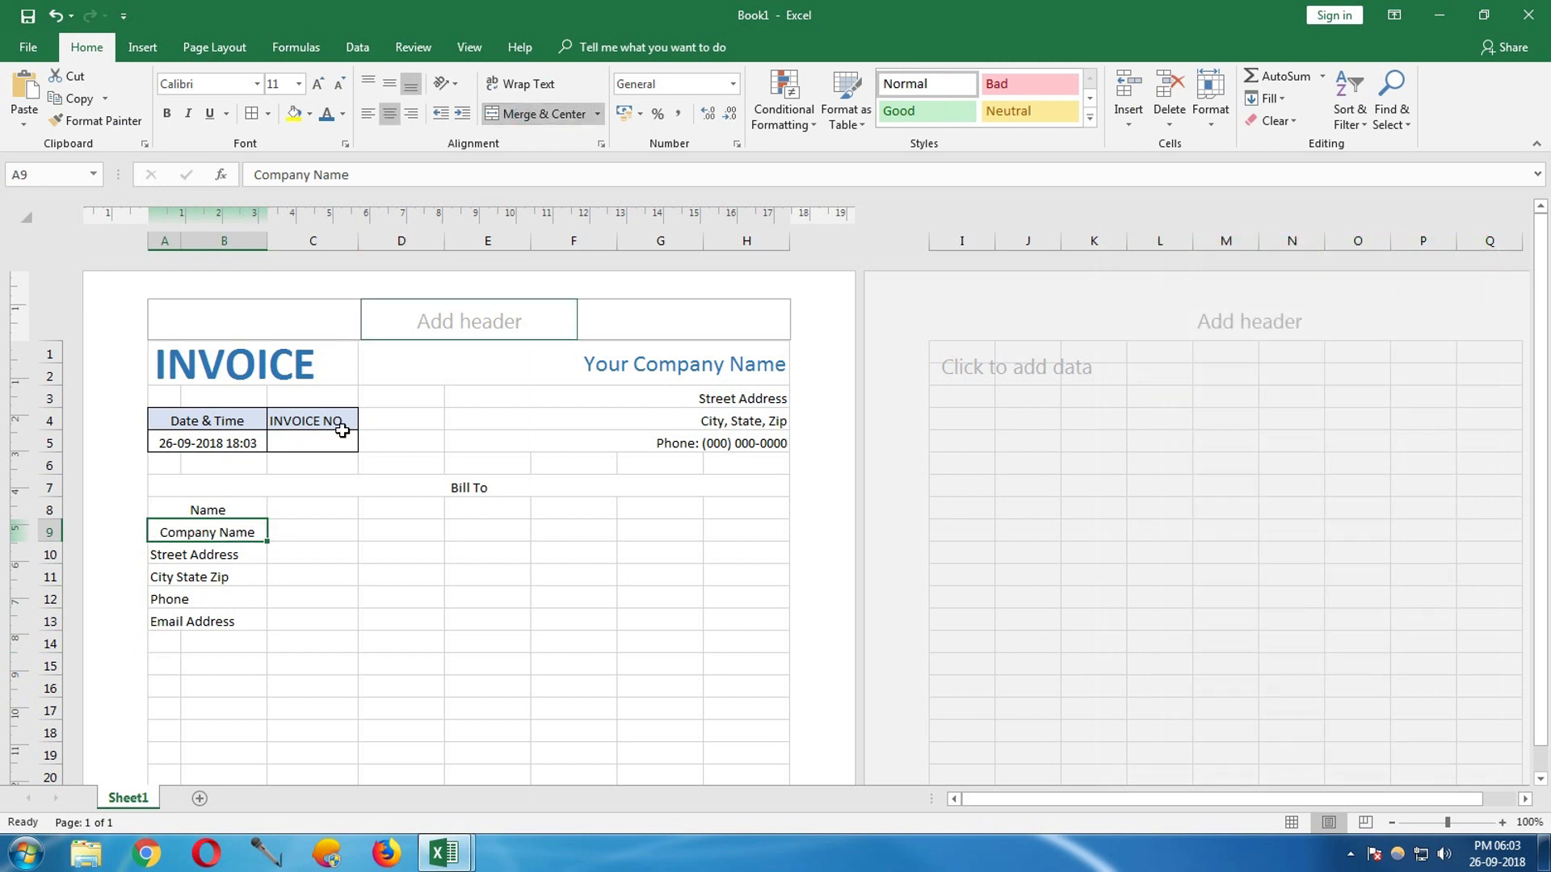
pyautogui.click(185, 555)
pyautogui.moveTo(186, 553); pyautogui.dragTo(230, 577)
pyautogui.click(537, 113)
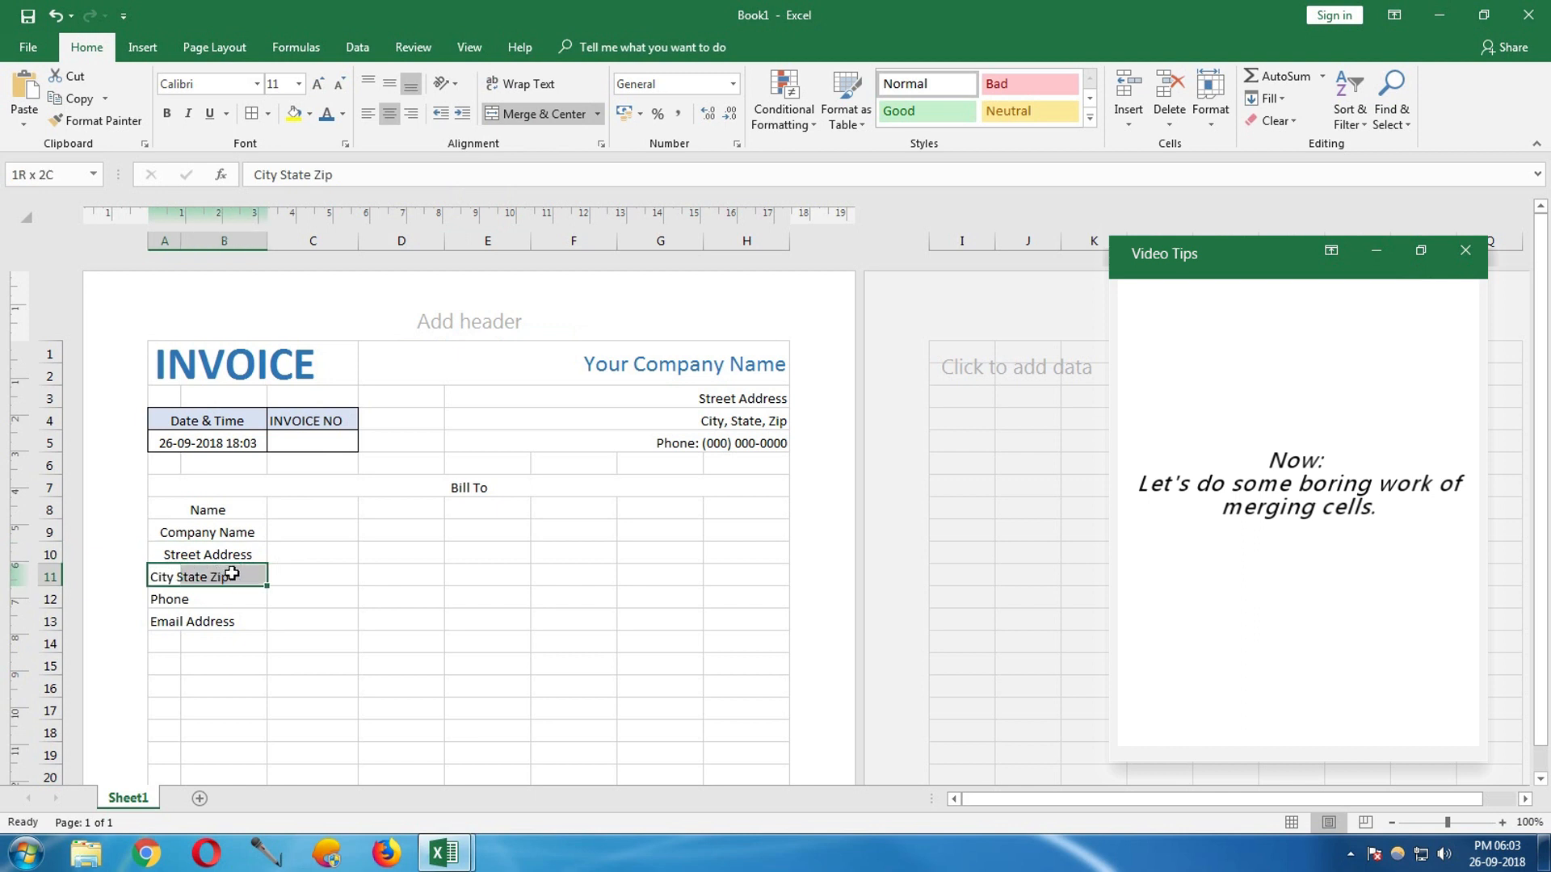
pyautogui.click(517, 114)
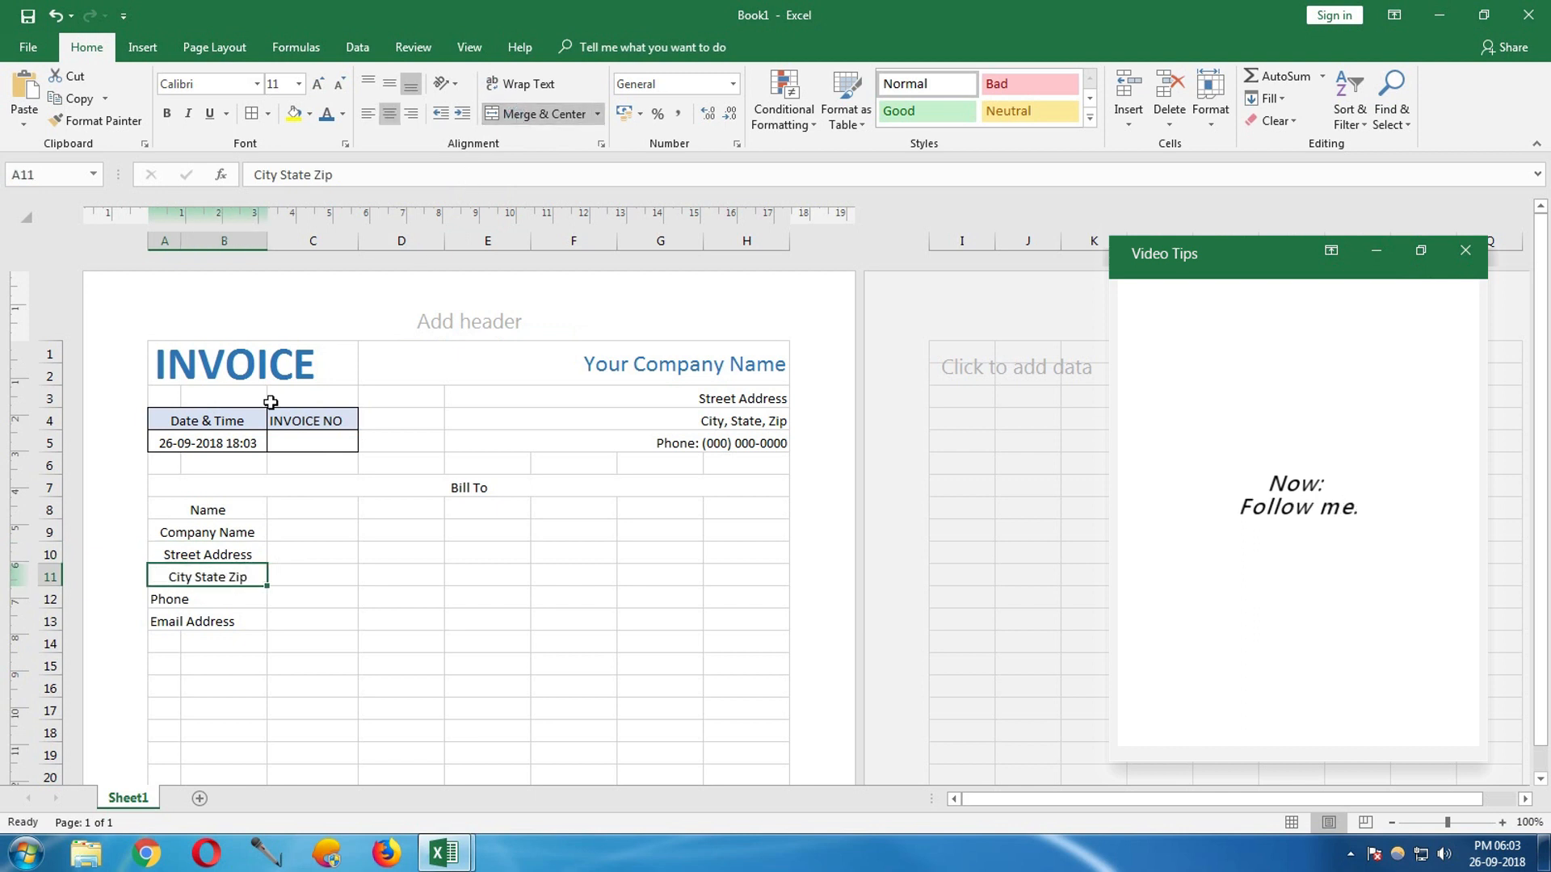
pyautogui.moveTo(172, 594); pyautogui.dragTo(243, 622)
pyautogui.click(537, 113)
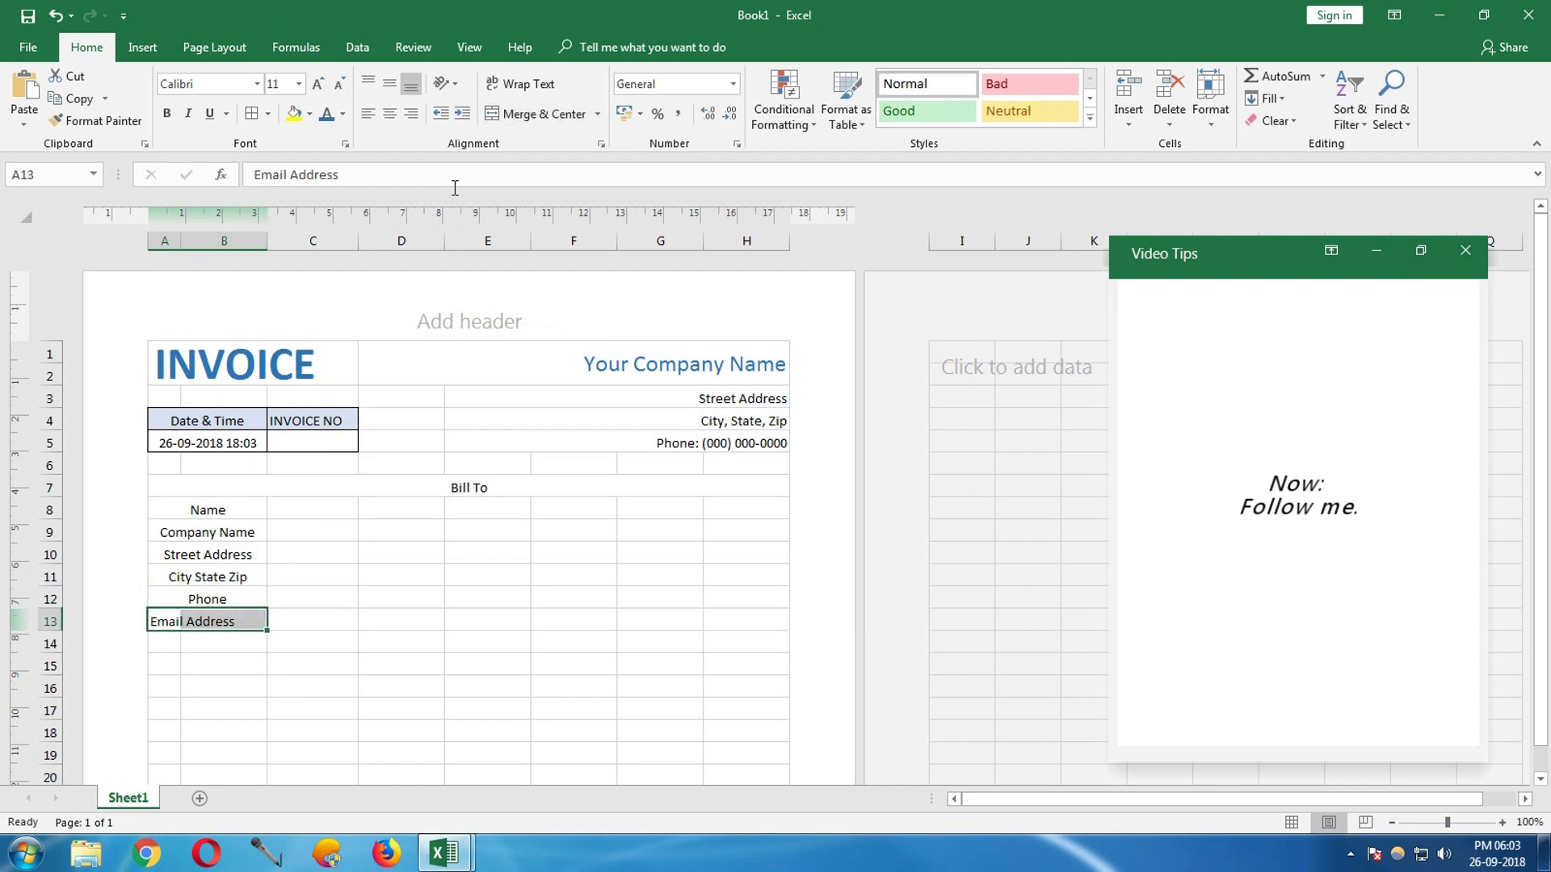
pyautogui.click(531, 114)
# - Left-align and middle-align the customer detail labels in cells A8:B13
pyautogui.moveTo(207, 510); pyautogui.dragTo(211, 626)
pyautogui.click(370, 120)
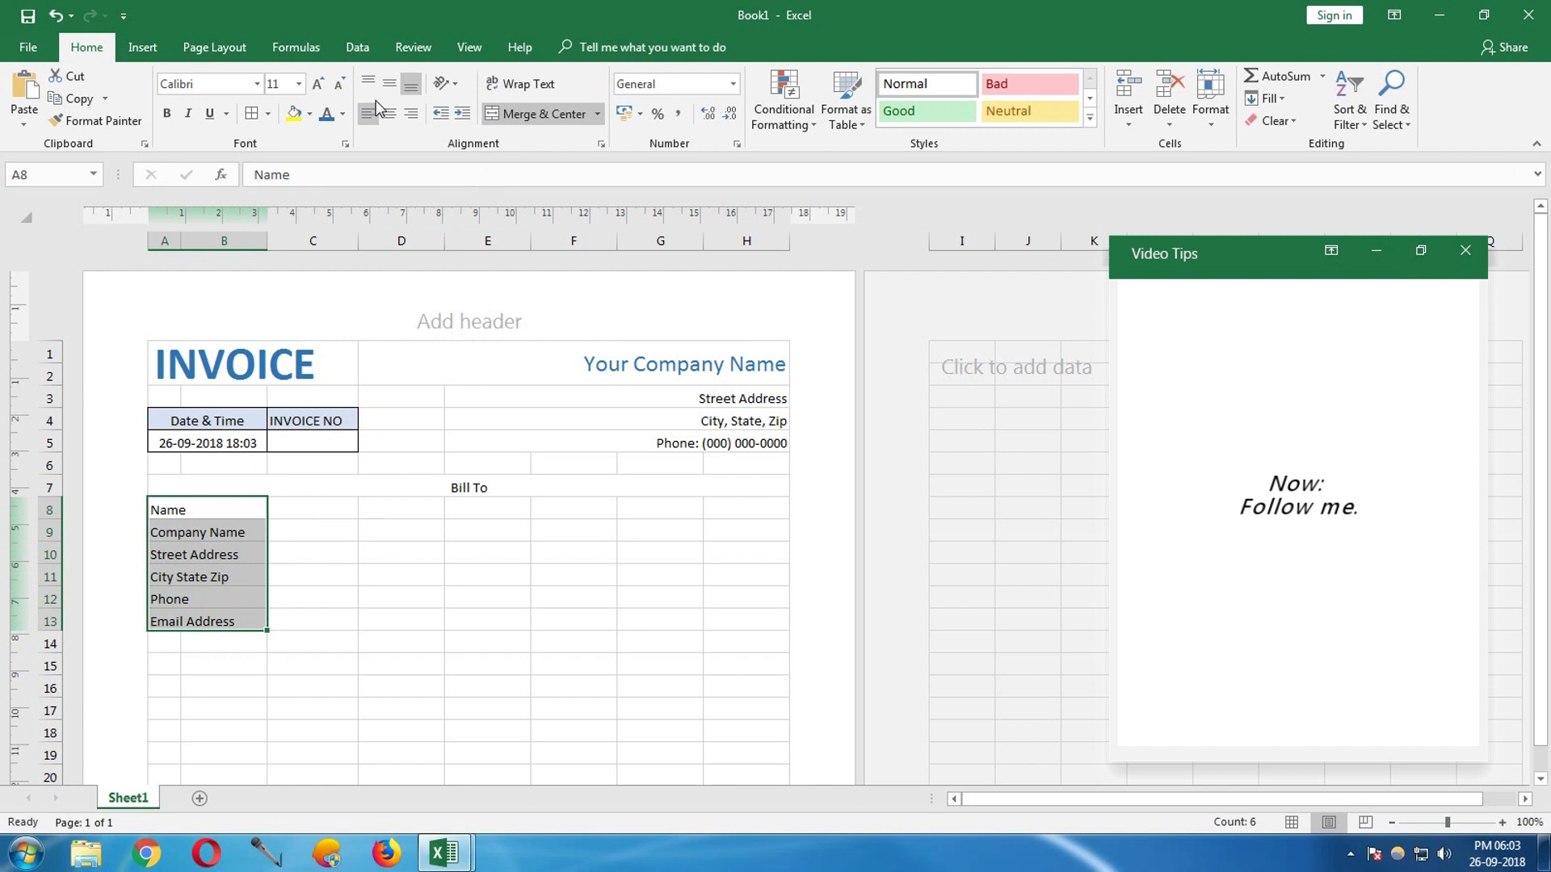
pyautogui.click(389, 84)
# - Merge and center columns C to H separately in each row from 8 to 13 for the customer details
pyautogui.moveTo(273, 509); pyautogui.dragTo(724, 509)
pyautogui.click(521, 113)
pyautogui.moveTo(335, 530); pyautogui.dragTo(737, 536)
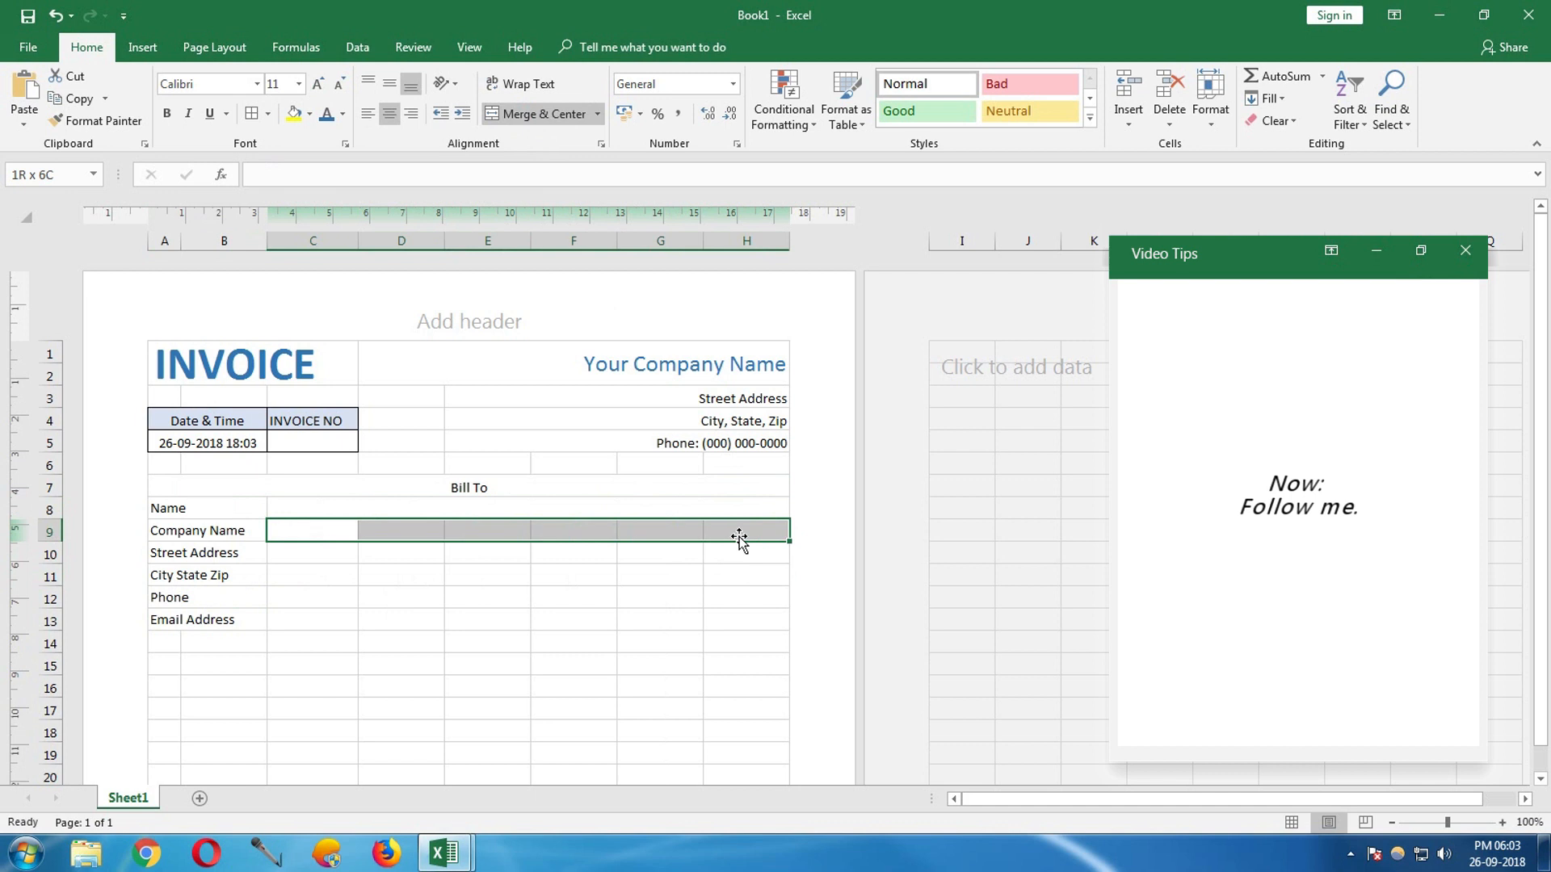
pyautogui.click(534, 114)
pyautogui.moveTo(309, 552); pyautogui.dragTo(727, 564)
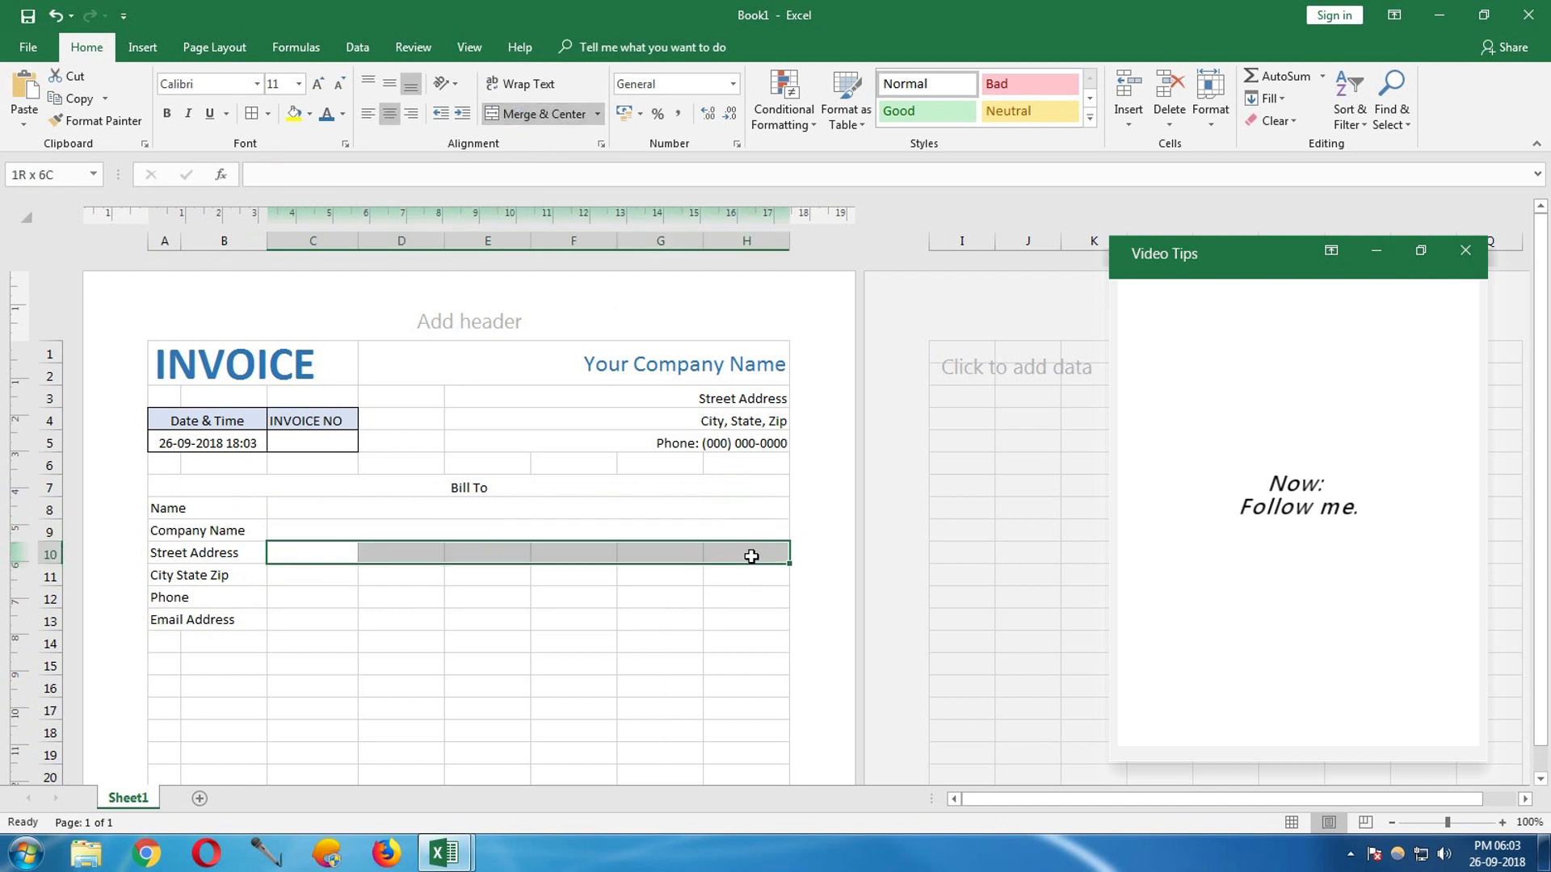
pyautogui.click(526, 114)
pyautogui.moveTo(312, 573); pyautogui.dragTo(752, 574)
pyautogui.click(527, 114)
pyautogui.moveTo(305, 596); pyautogui.dragTo(764, 598)
pyautogui.click(527, 113)
pyautogui.moveTo(311, 616); pyautogui.dragTo(722, 608)
pyautogui.click(538, 116)
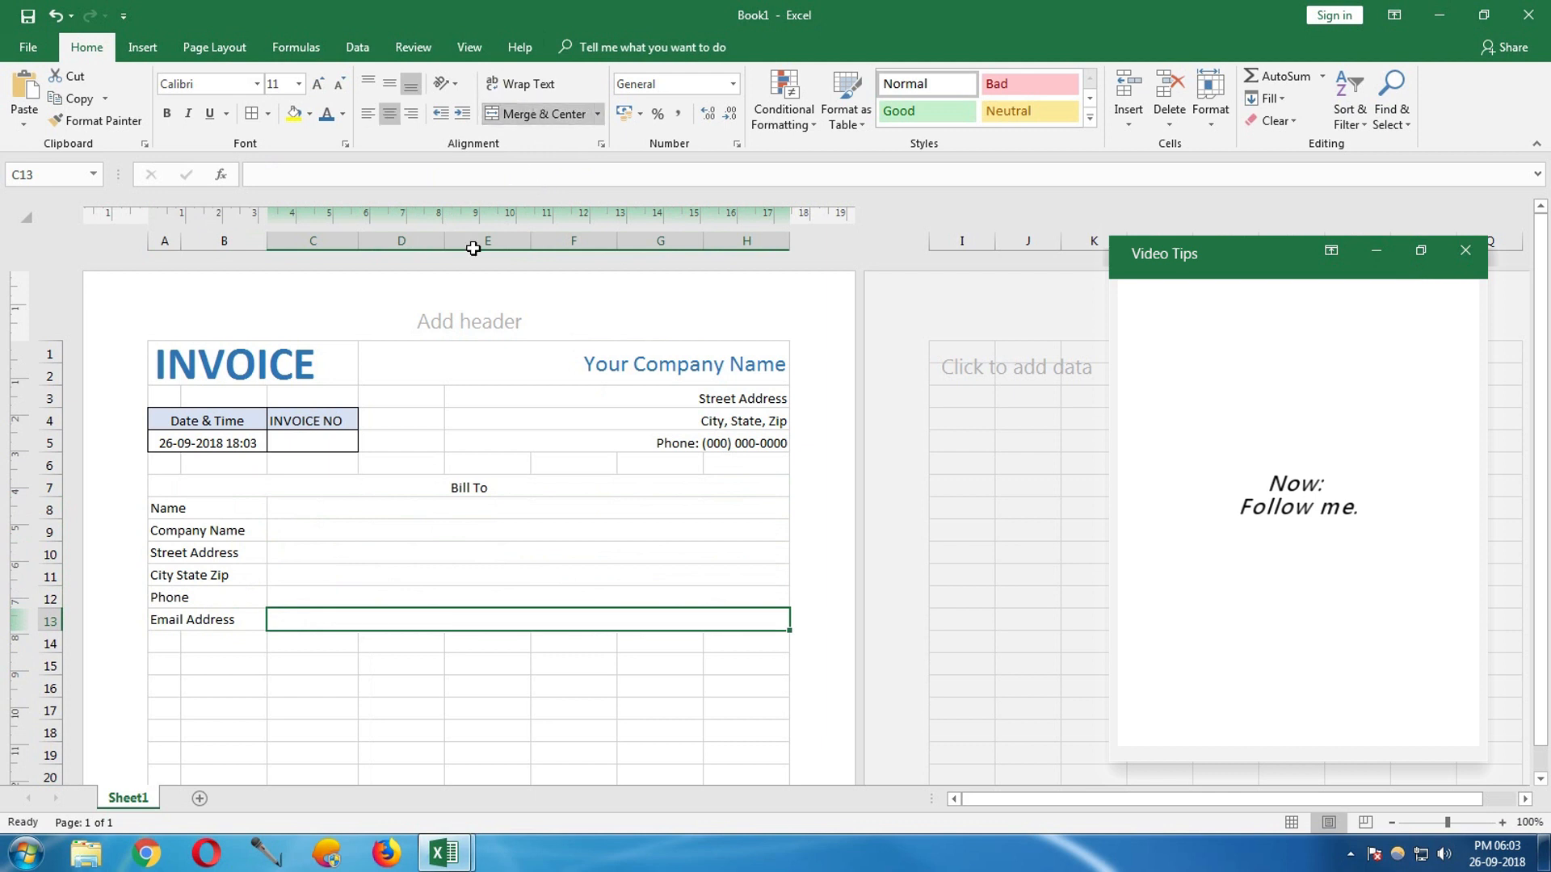
# - Apply All Borders to the whole Bill To block in cells A7:H13
pyautogui.moveTo(194, 508); pyautogui.dragTo(788, 602)
pyautogui.moveTo(226, 481); pyautogui.dragTo(661, 619)
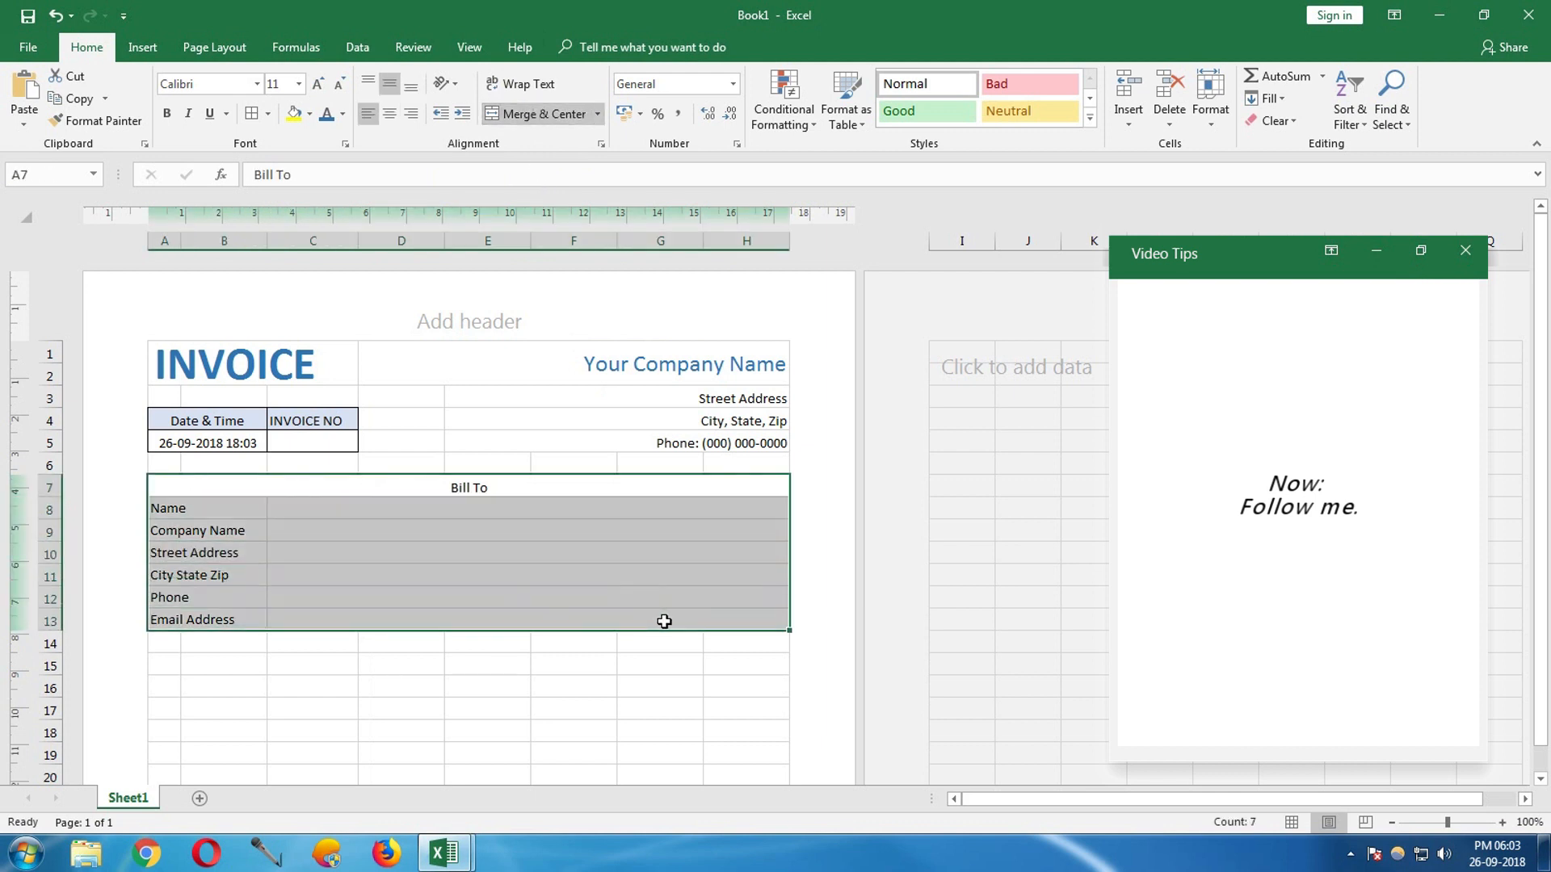
pyautogui.click(269, 117)
pyautogui.click(293, 278)
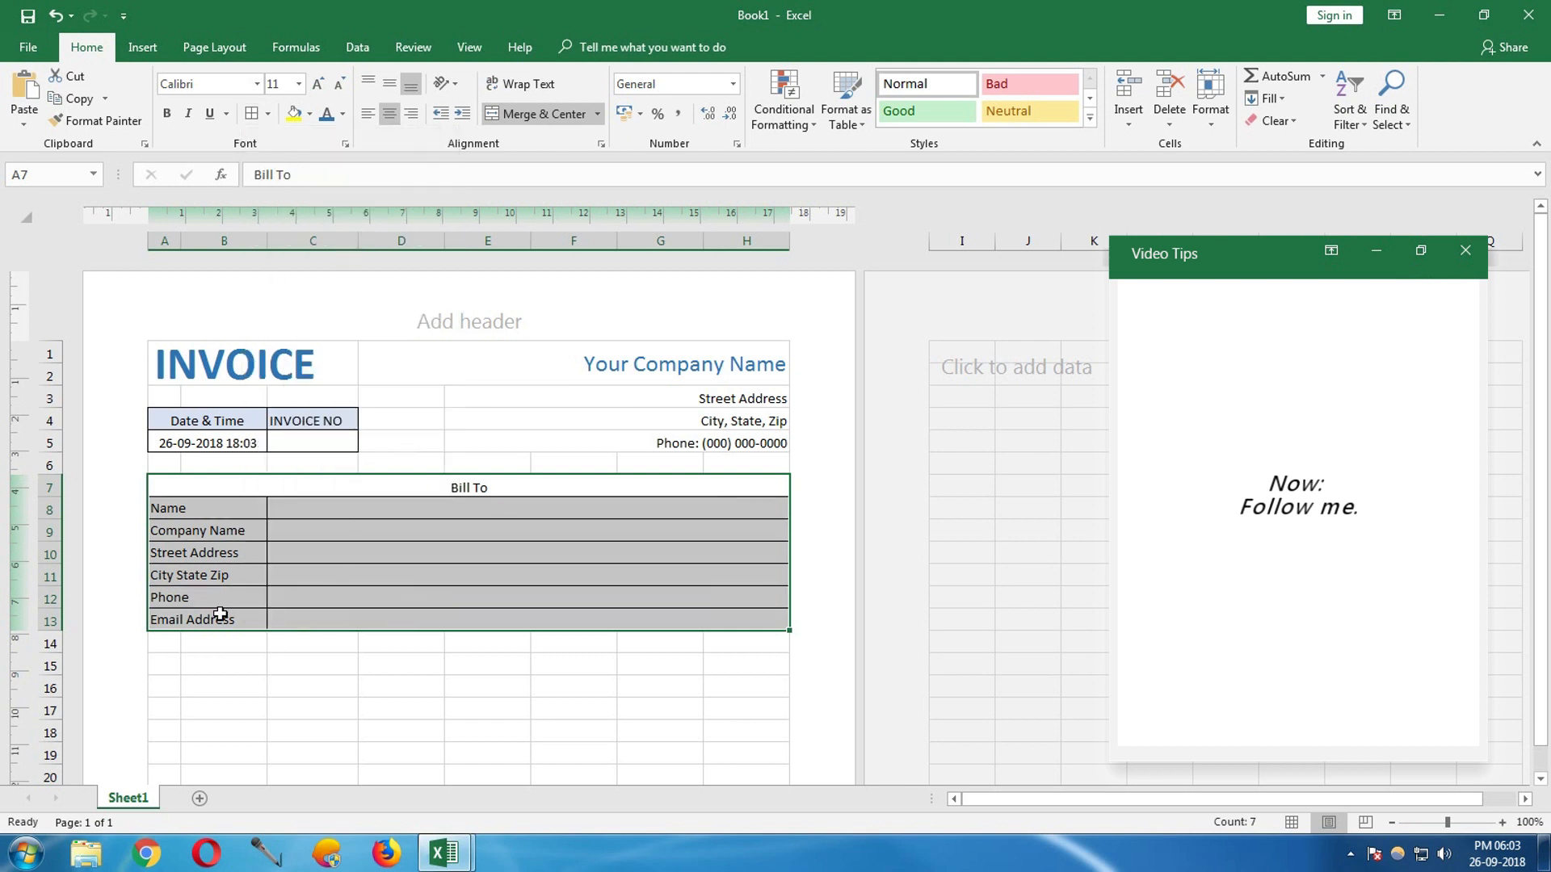
pyautogui.click(176, 693)
# - Apply the 20% - Accent1 cell style to the "Bill To" heading in row 7
pyautogui.click(185, 492)
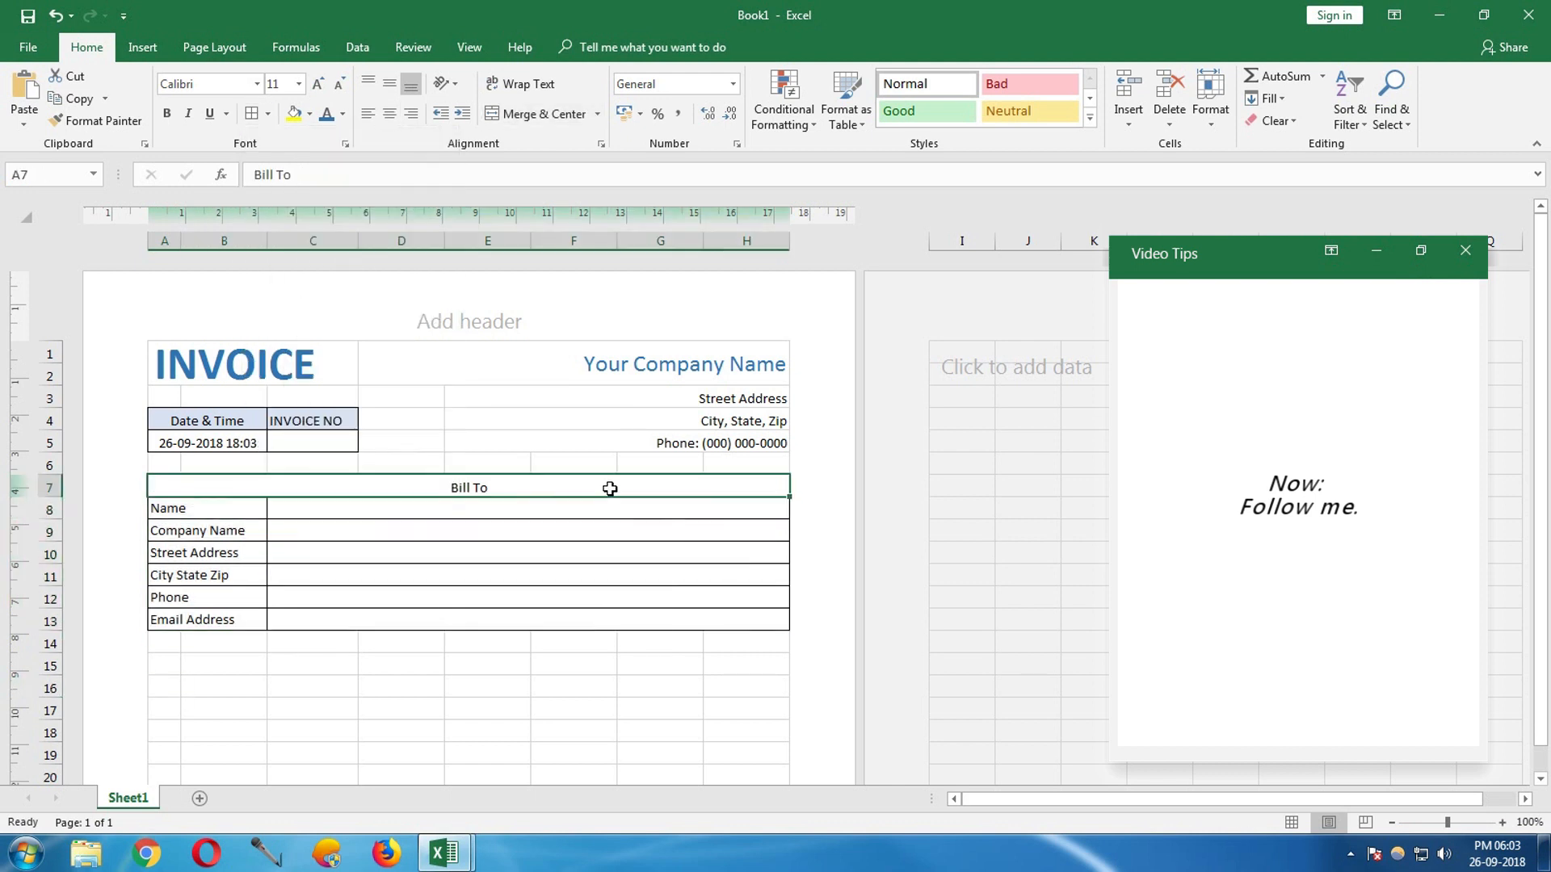
pyautogui.click(1090, 118)
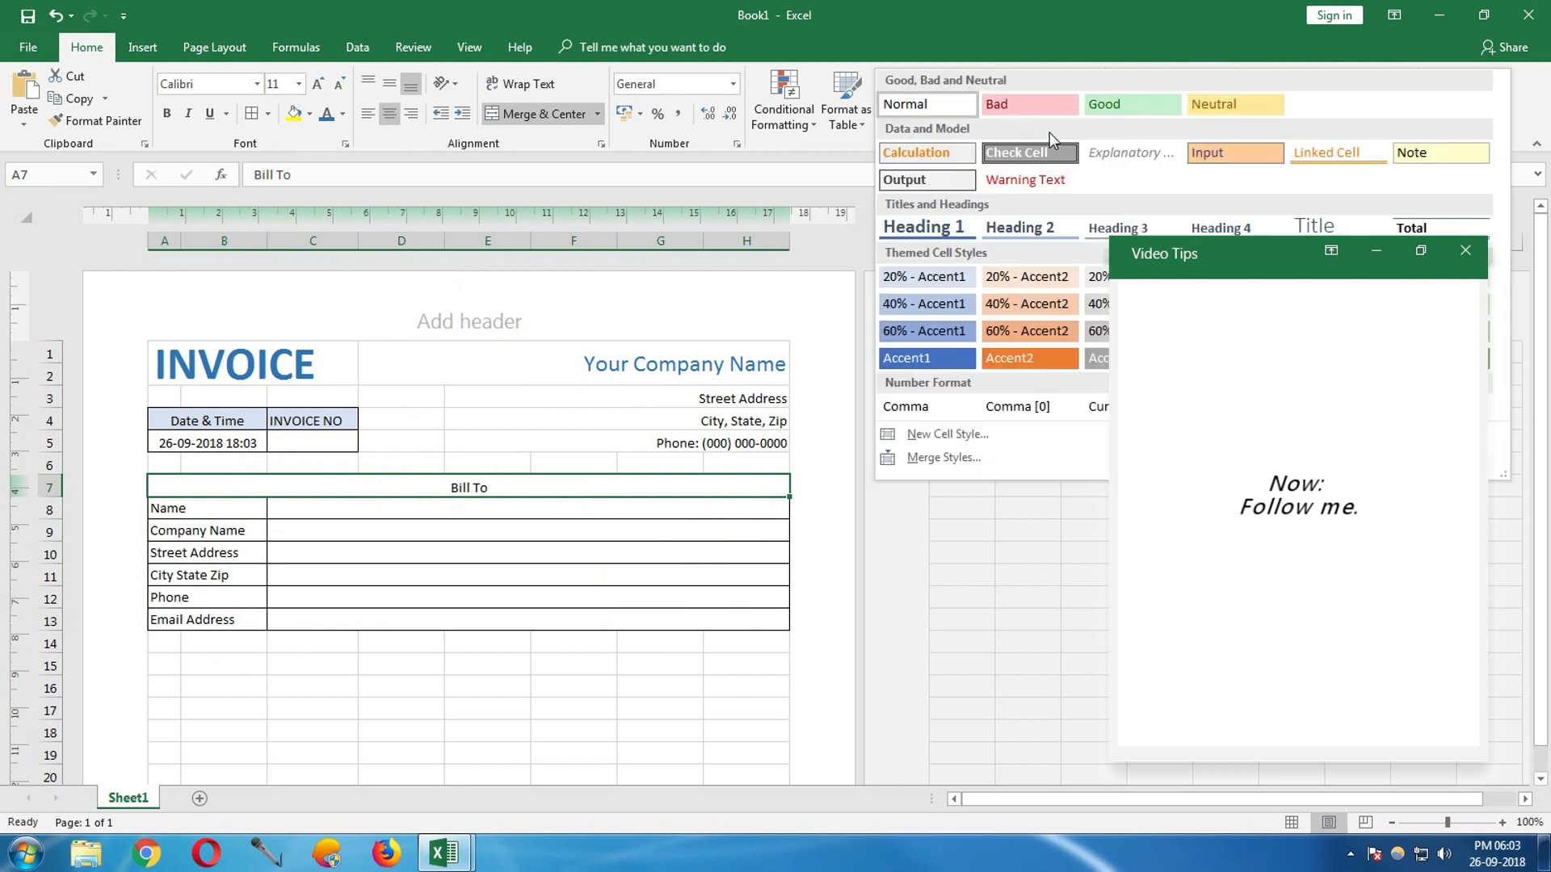
pyautogui.click(953, 280)
# - Apply the 20% - Accent1 cell style to the customer detail labels in cells A8:B13
pyautogui.moveTo(235, 513); pyautogui.dragTo(243, 622)
pyautogui.click(1090, 118)
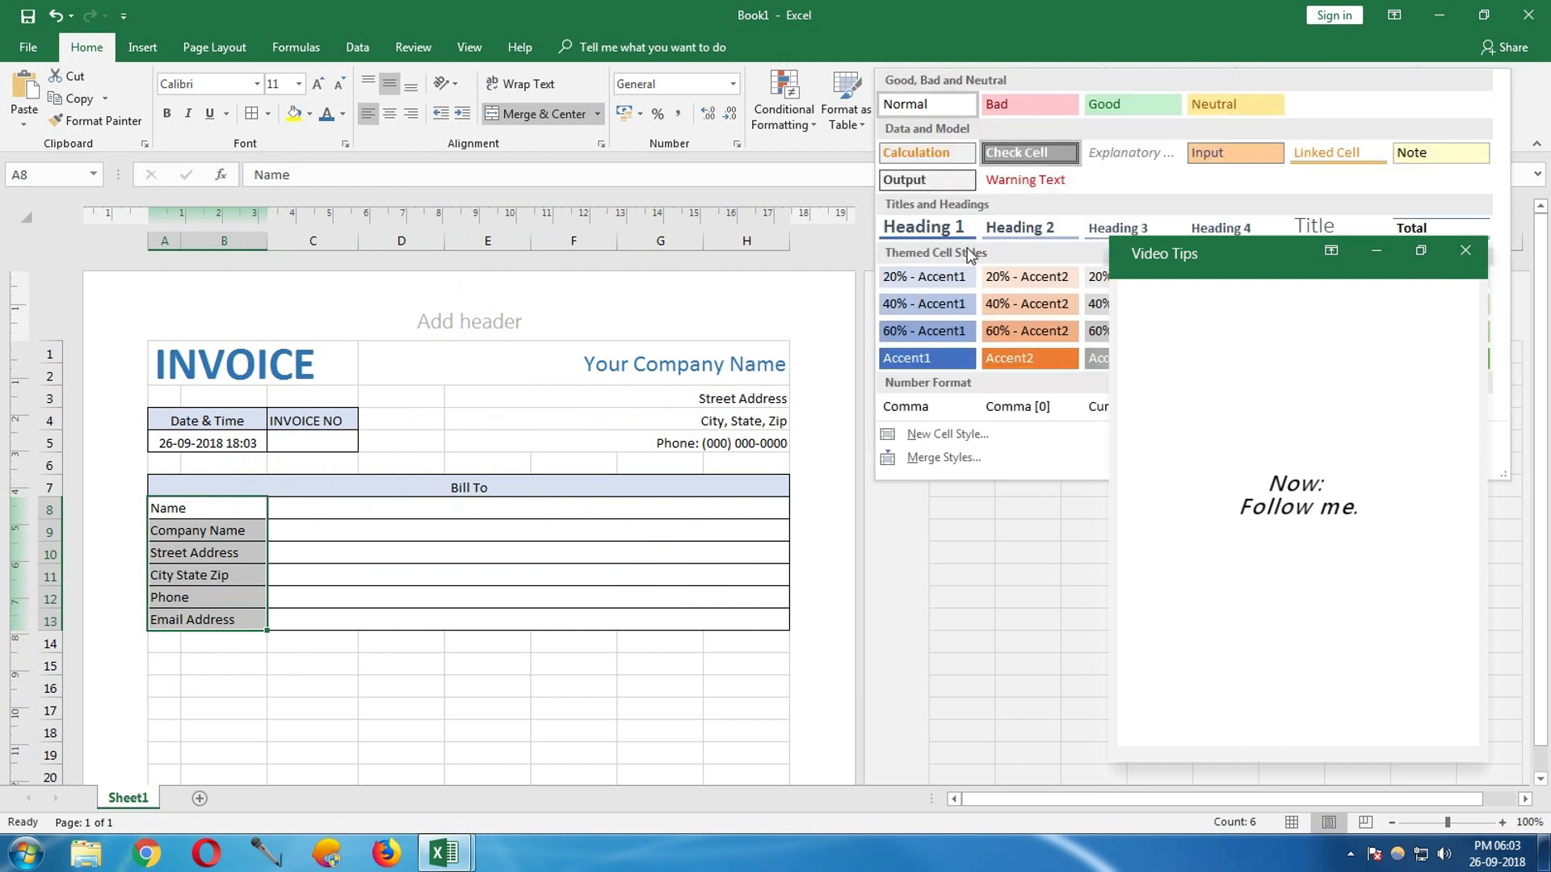
pyautogui.click(678, 539)
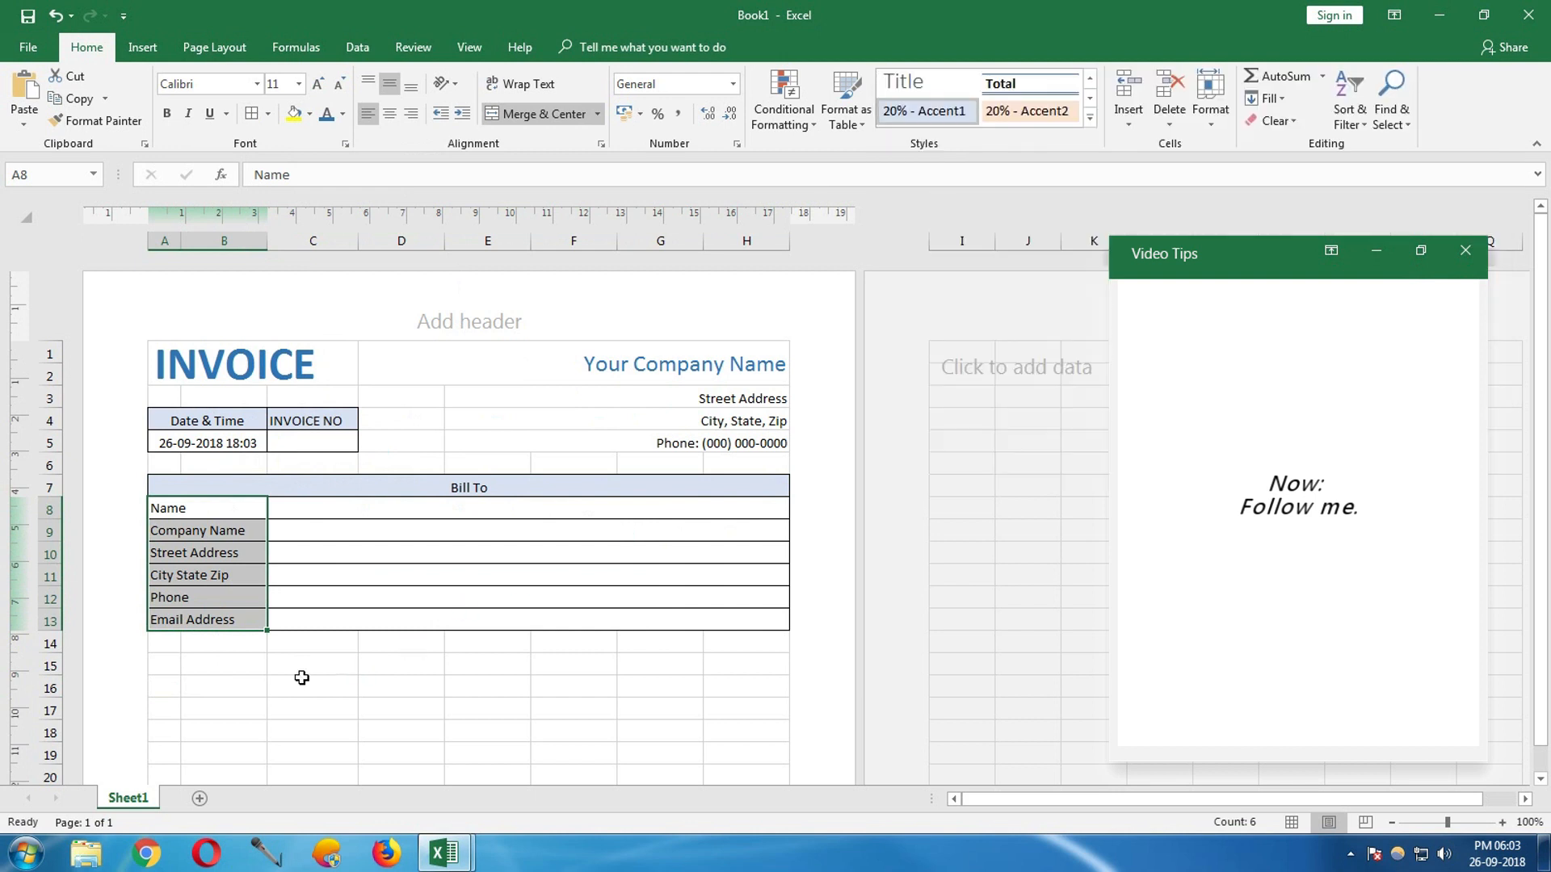
pyautogui.click(225, 671)
pyautogui.scroll(-2, 201, 686)
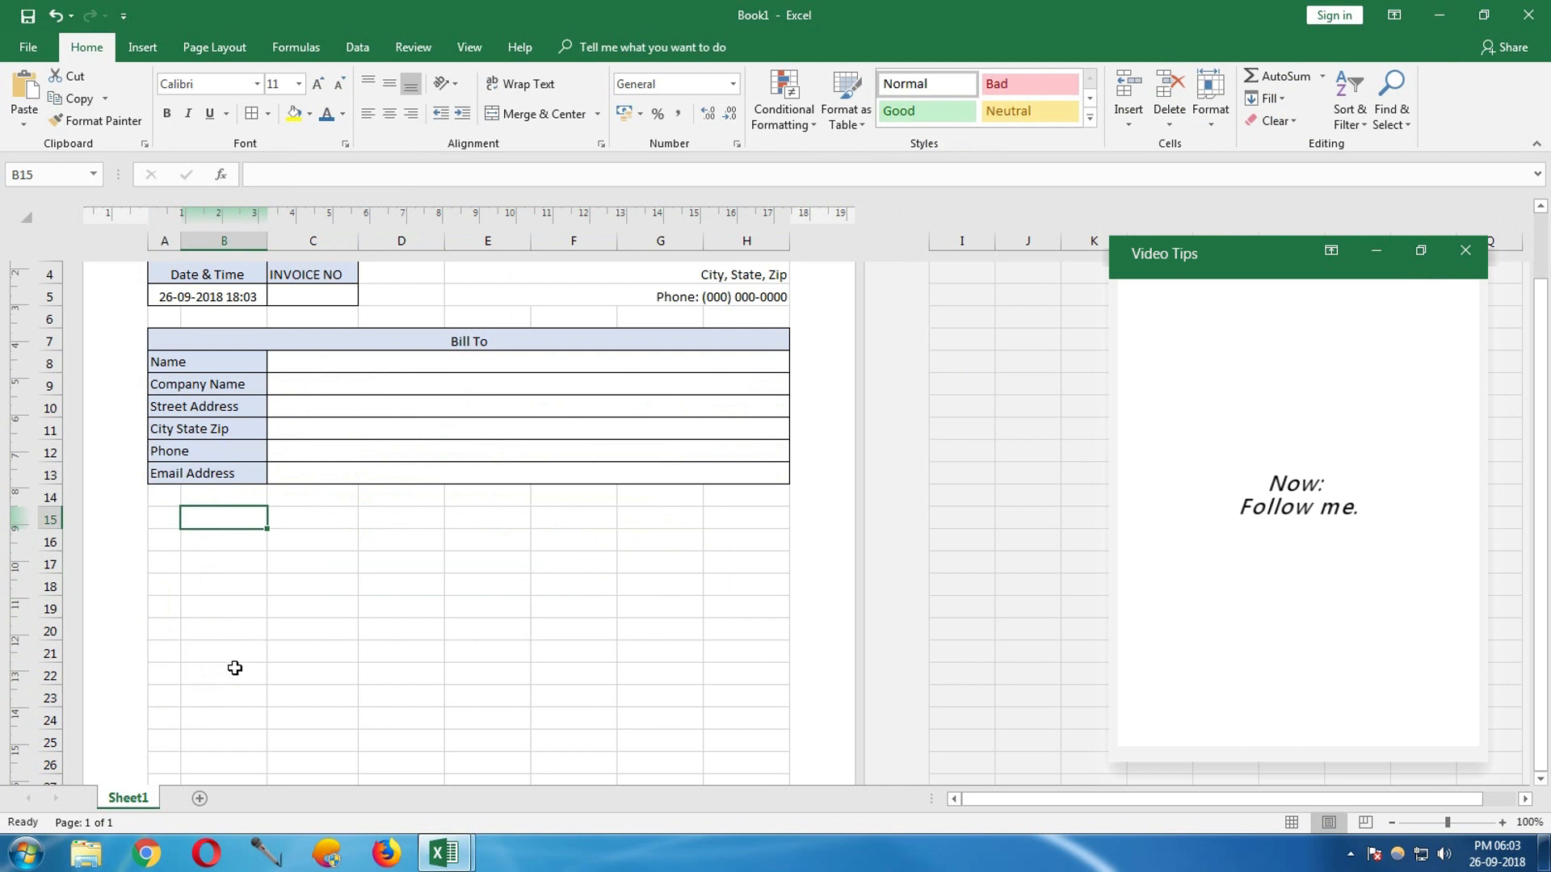
# - Widen column A slightly and narrow columns G and B so that columns A to H fit on one page
pyautogui.click(163, 540)
pyautogui.scroll(2, 247, 446)
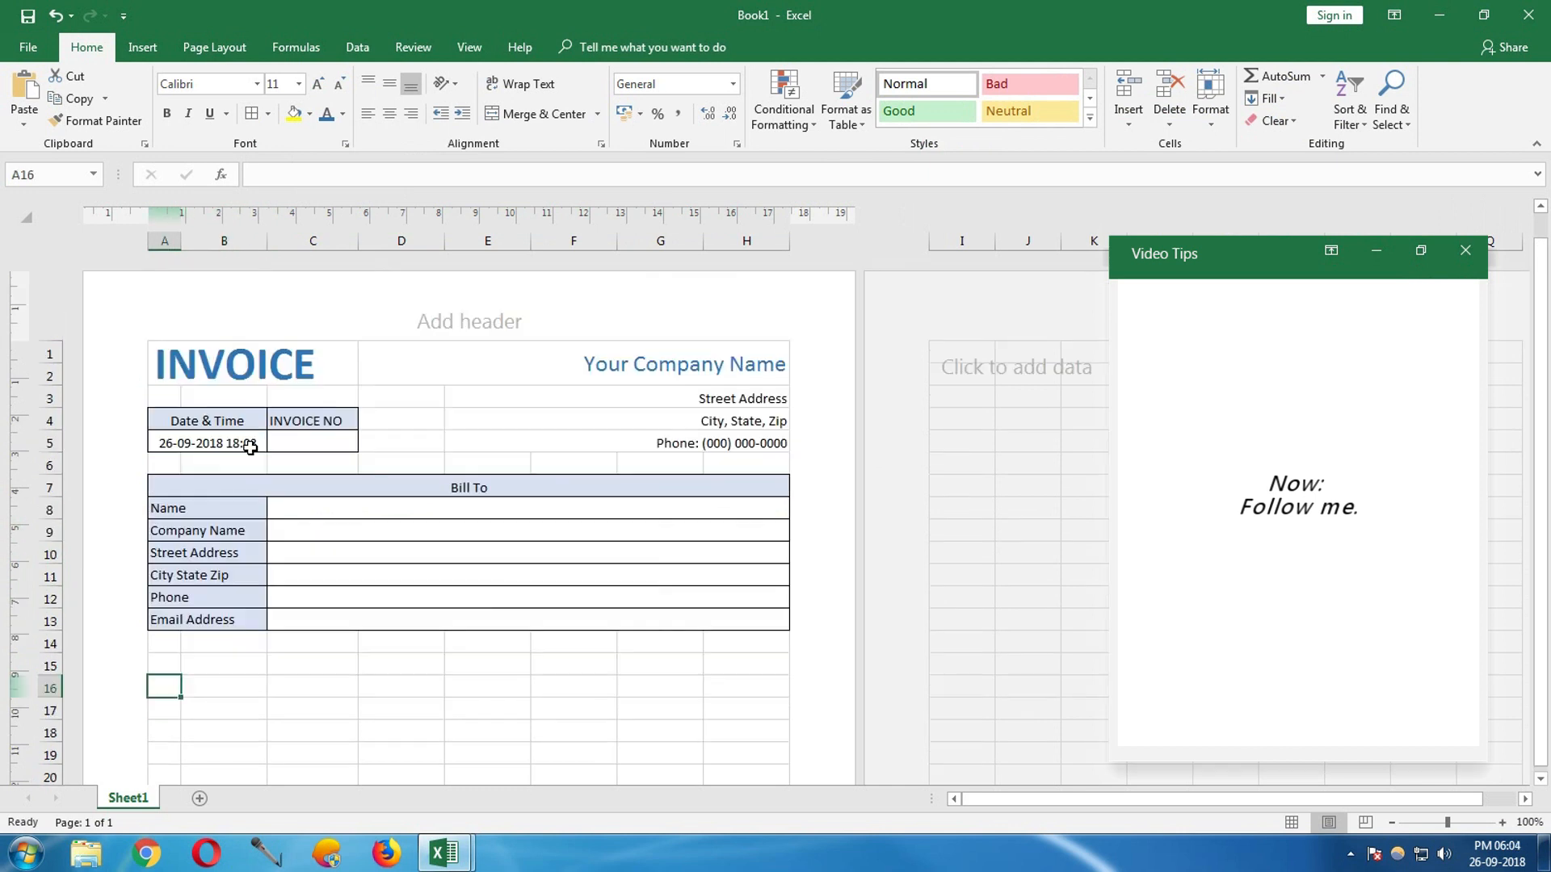
pyautogui.moveTo(180, 238); pyautogui.dragTo(188, 238)
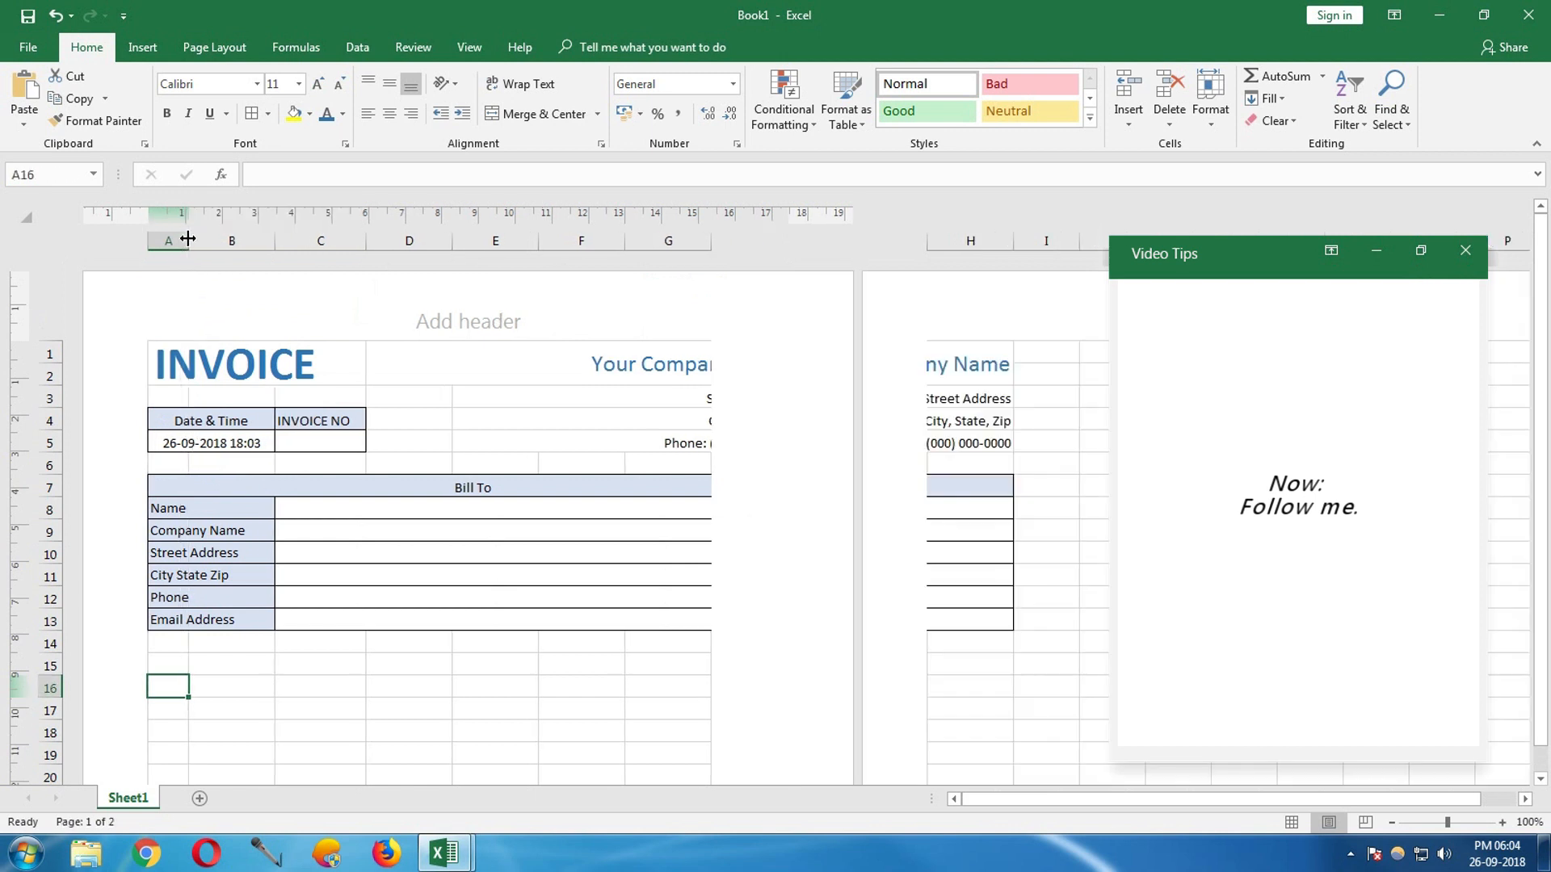
pyautogui.moveTo(710, 247); pyautogui.dragTo(704, 247)
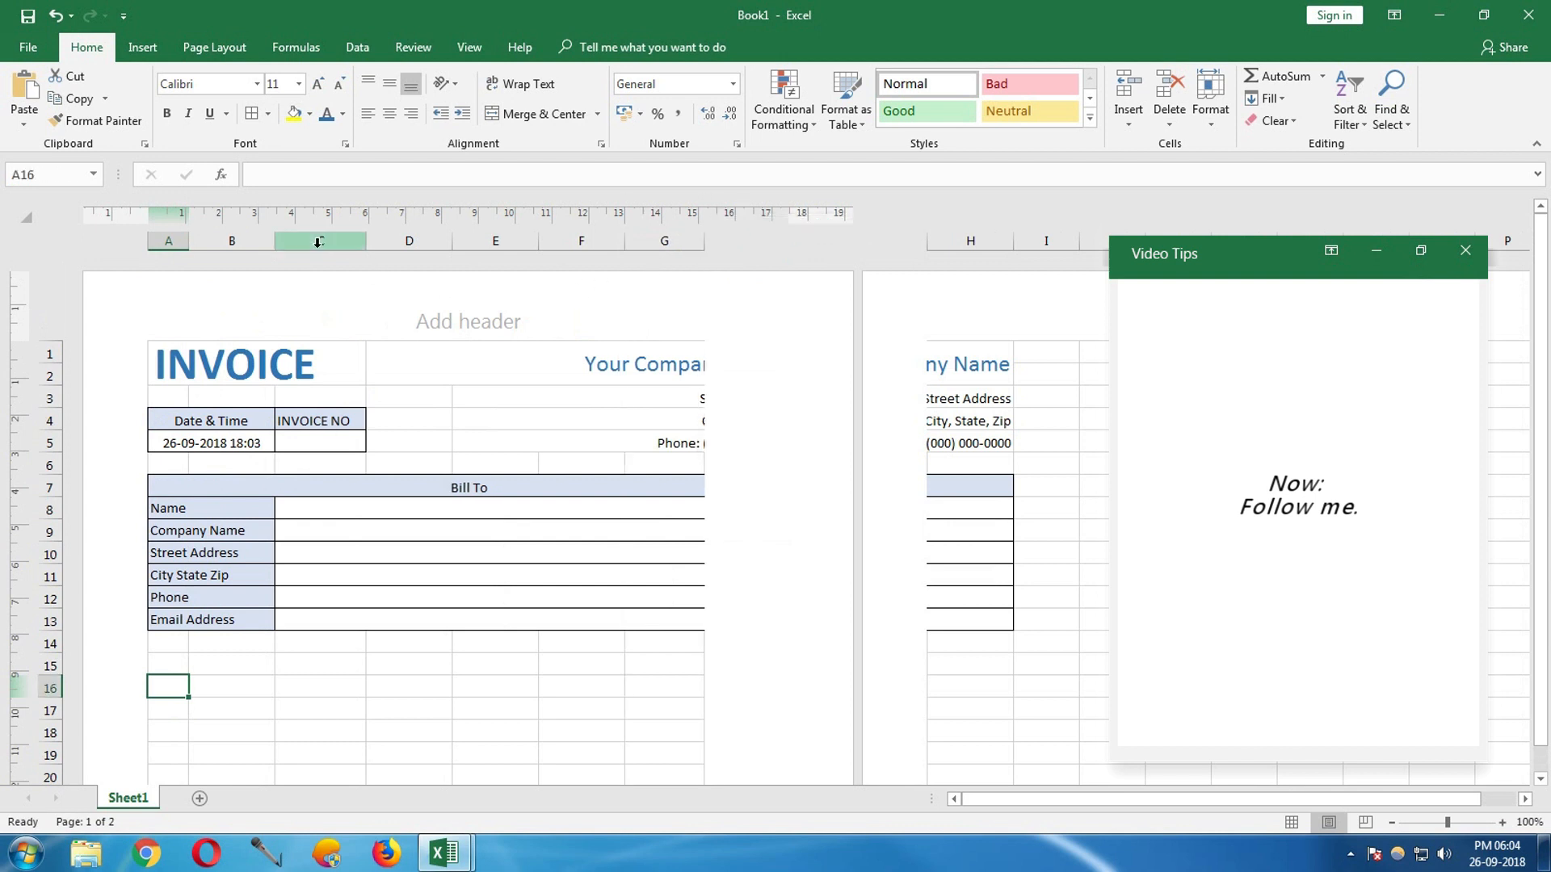
pyautogui.moveTo(274, 243); pyautogui.dragTo(266, 242)
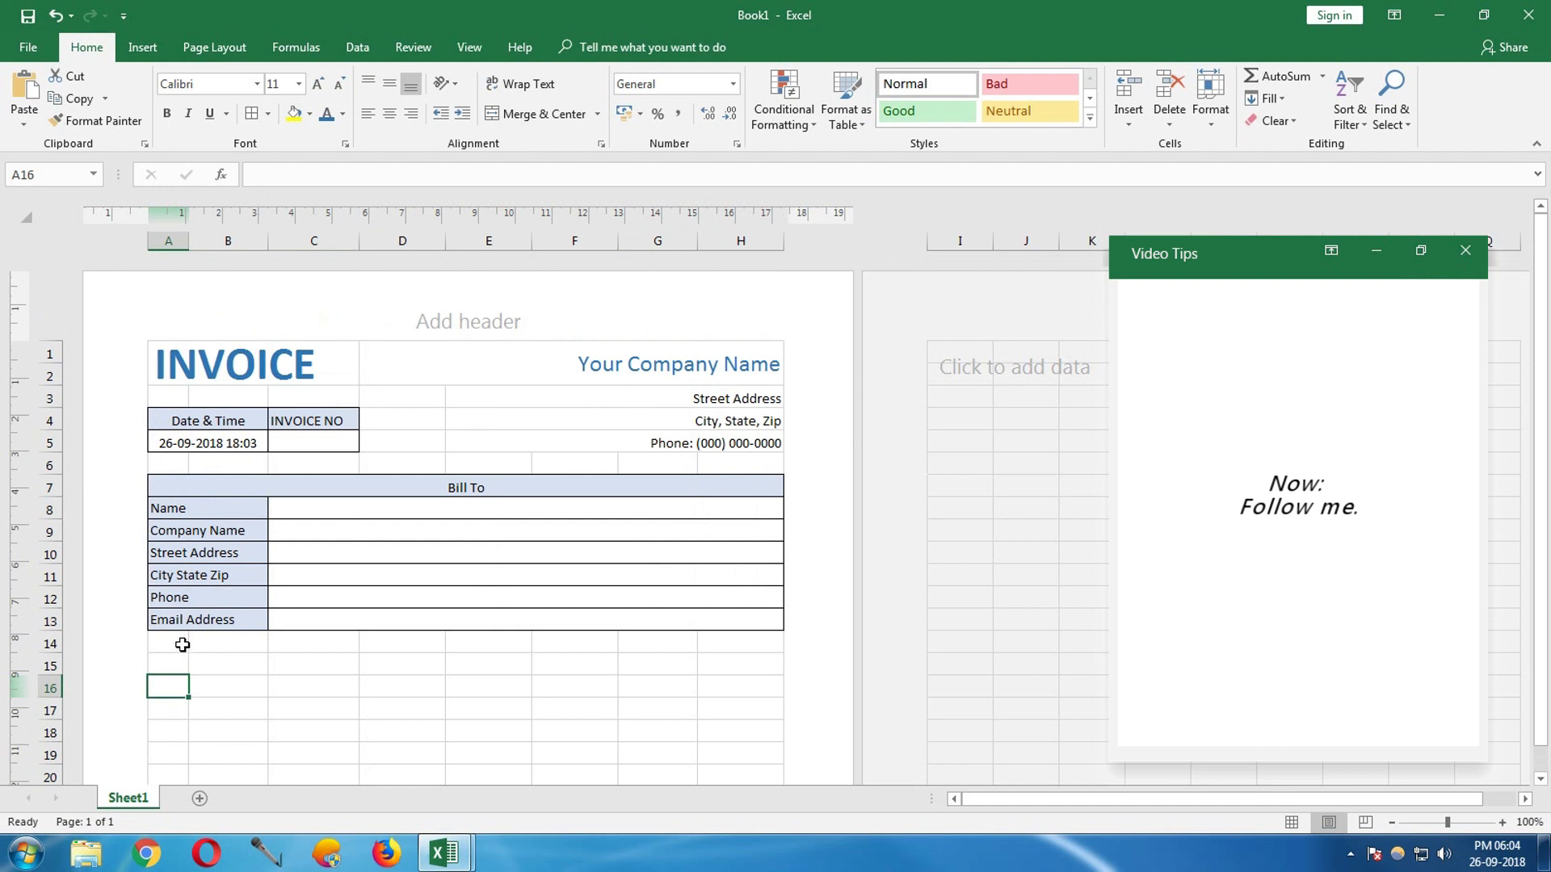
# - Enter the heading "SL No." in cell A16
pyautogui.write('Sl No')
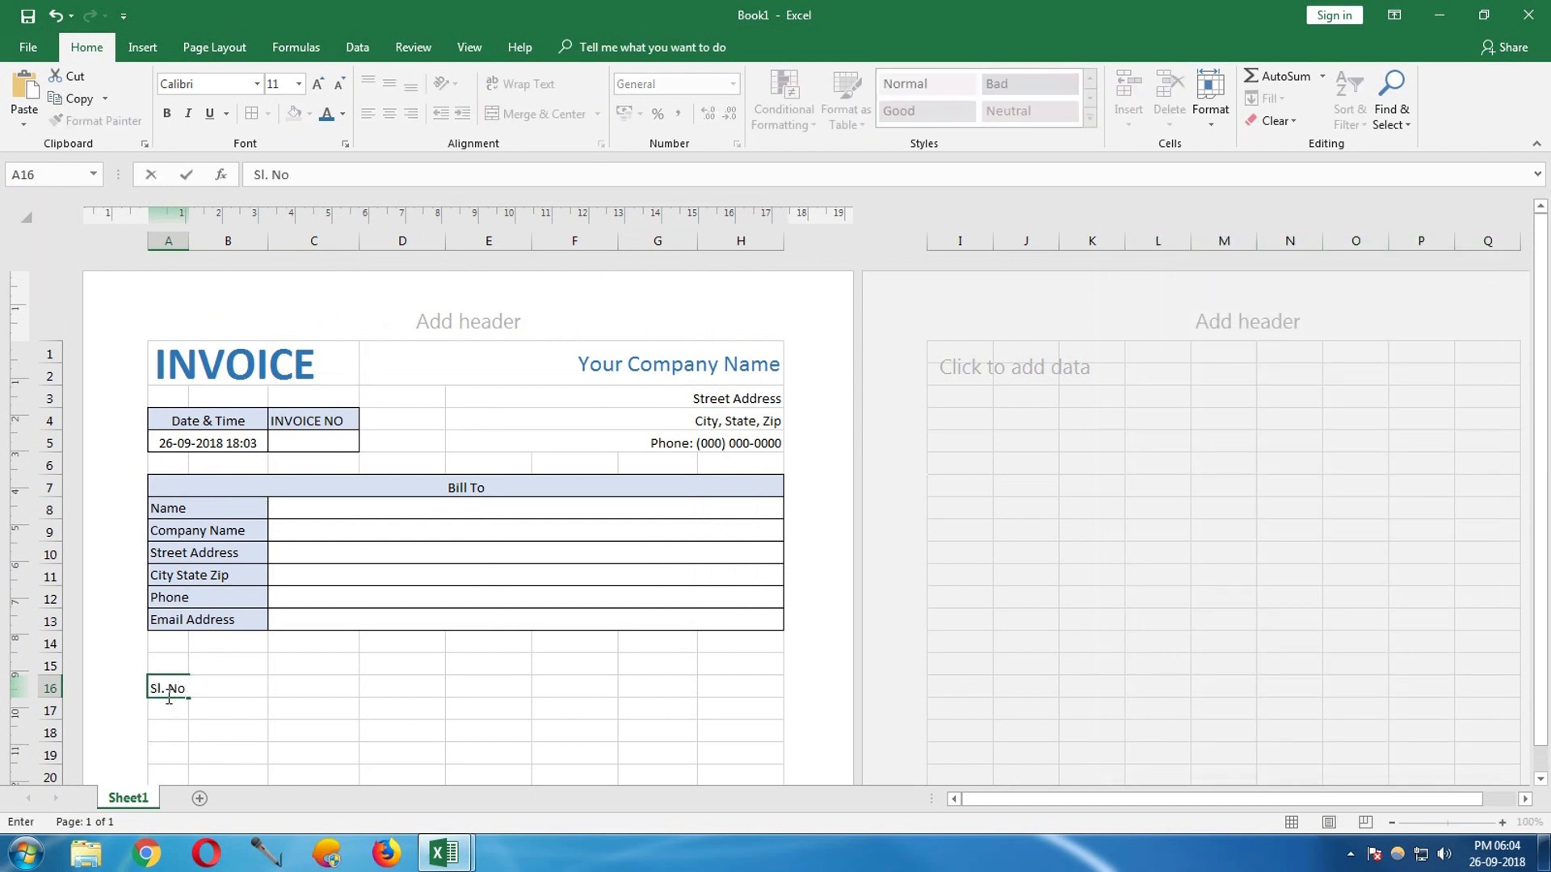
pyautogui.press('BackSpace')
pyautogui.write('L')
pyautogui.press('Return')
# - Merge and center cells B16:E16 and enter the heading "Product Description" there
pyautogui.click(216, 683)
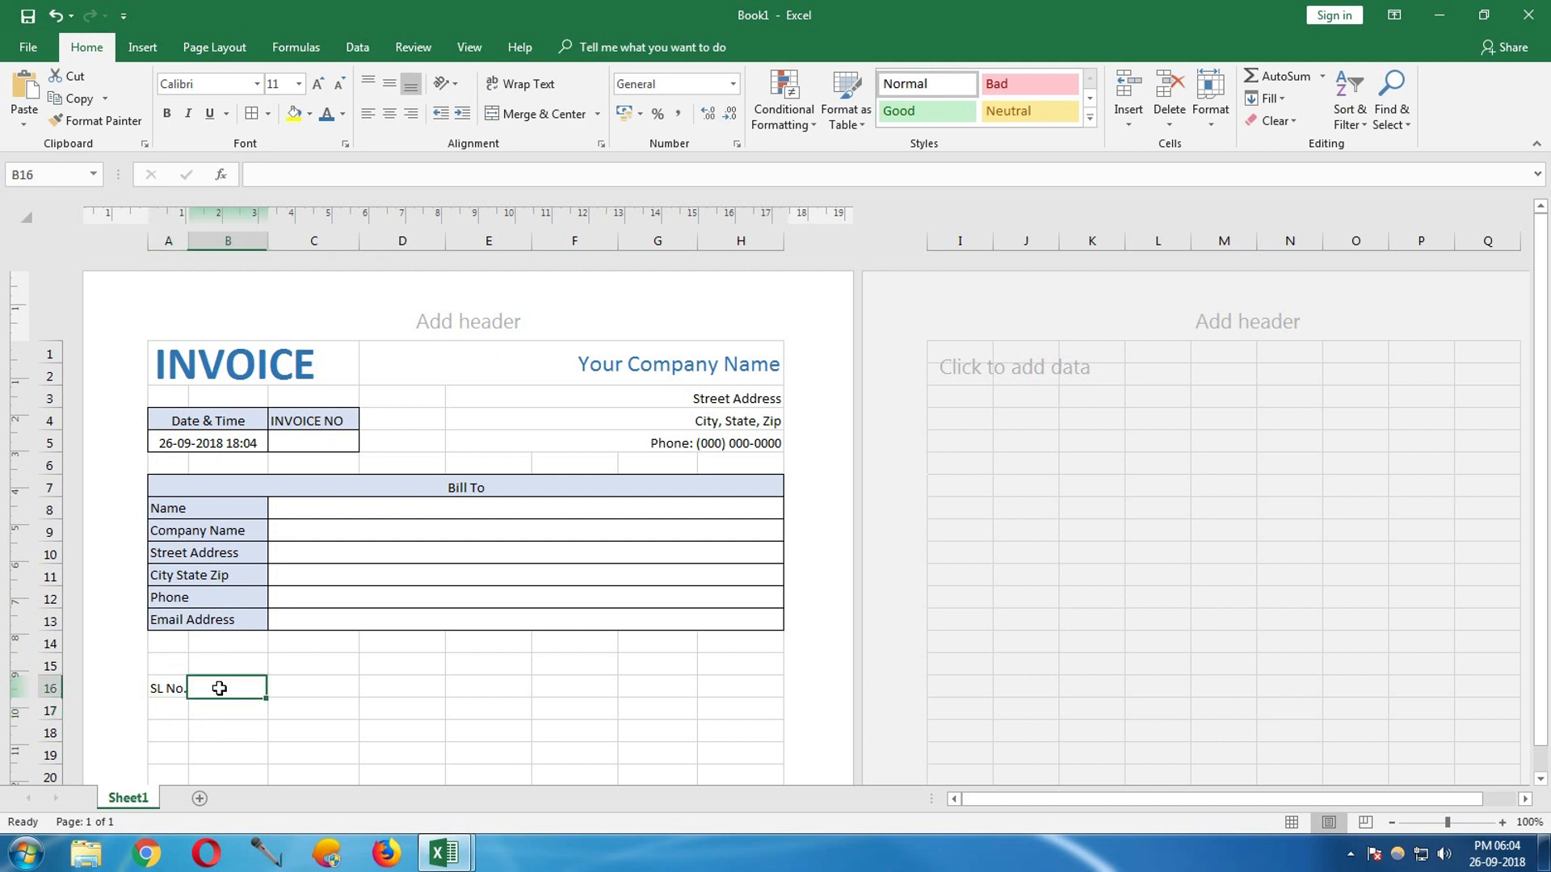
pyautogui.moveTo(196, 687); pyautogui.dragTo(458, 685)
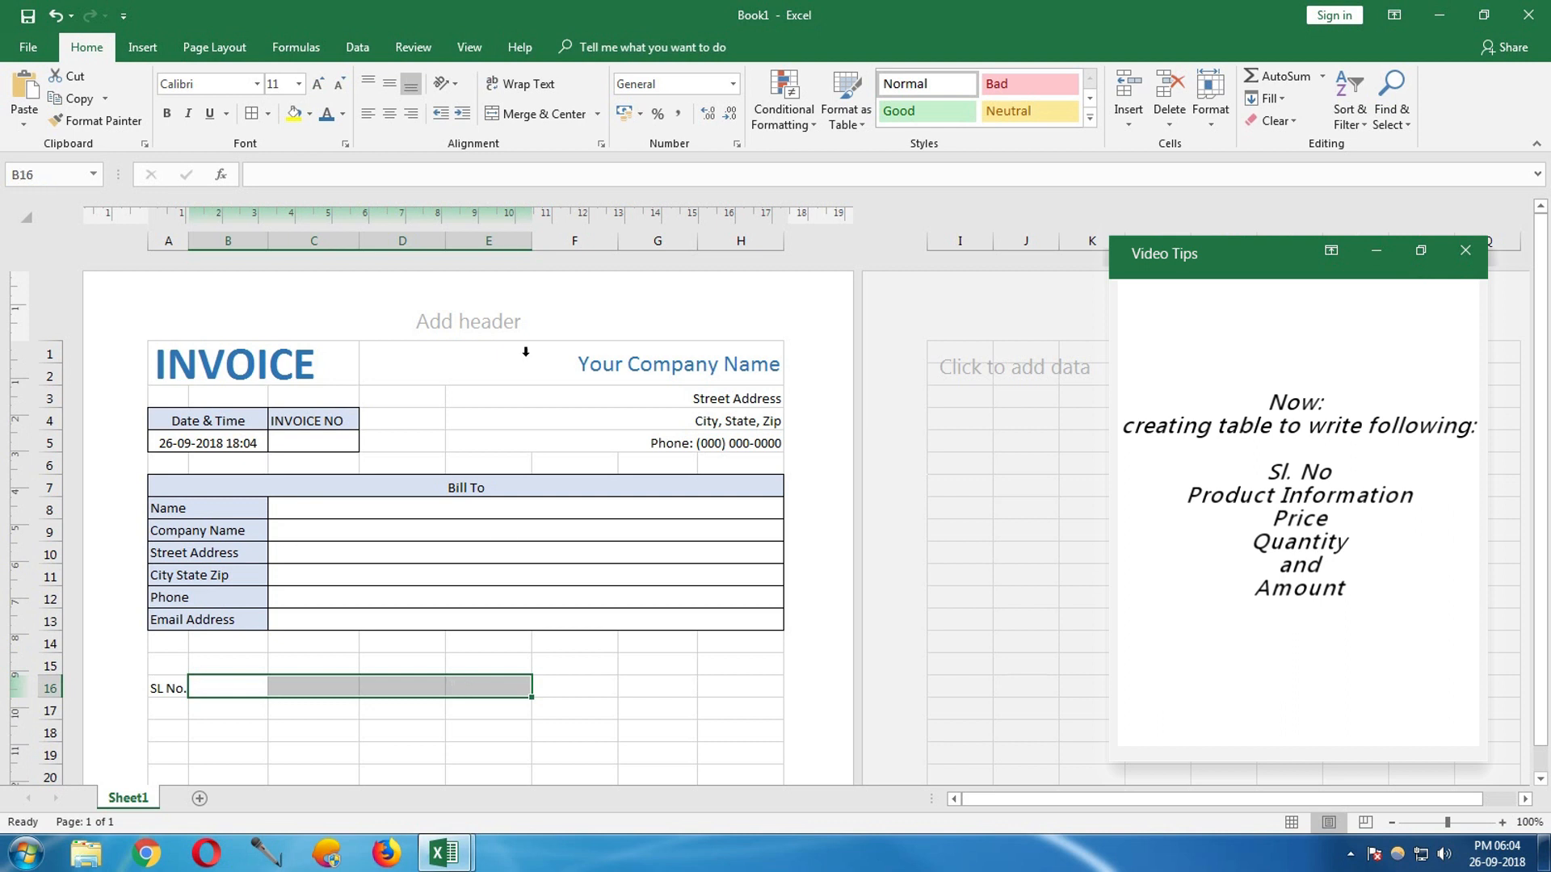
pyautogui.click(501, 115)
pyautogui.write('Product Description')
pyautogui.press('Tab')
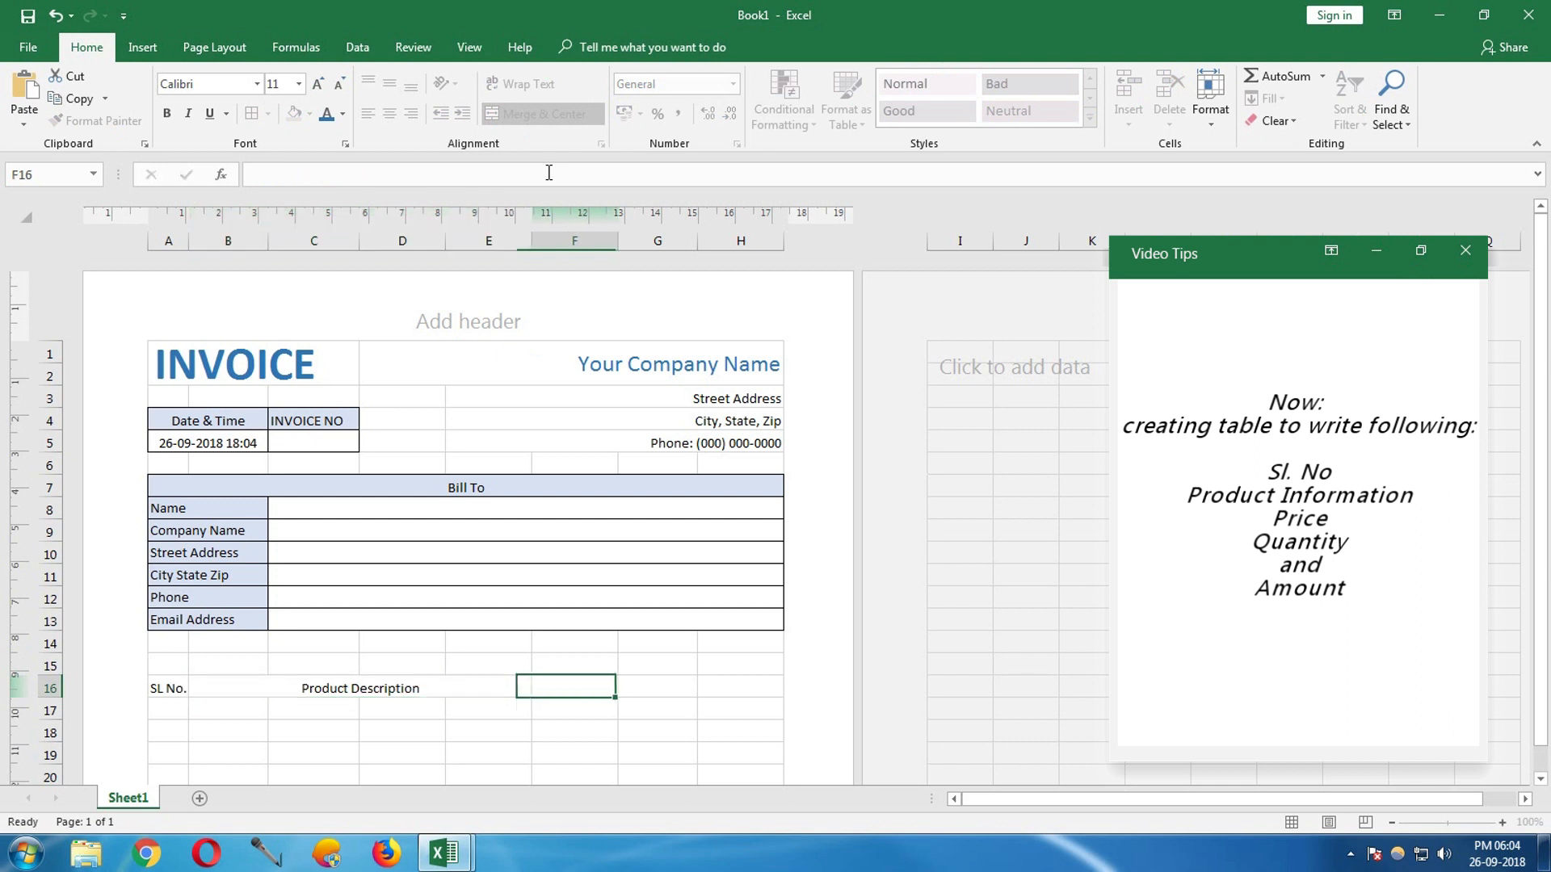
# - Enter the headings "Price", "Quantity" and "Ammount" in cells F16, G16 and H16
pyautogui.write('Price')
pyautogui.press('Tab')
pyautogui.write('Quant')
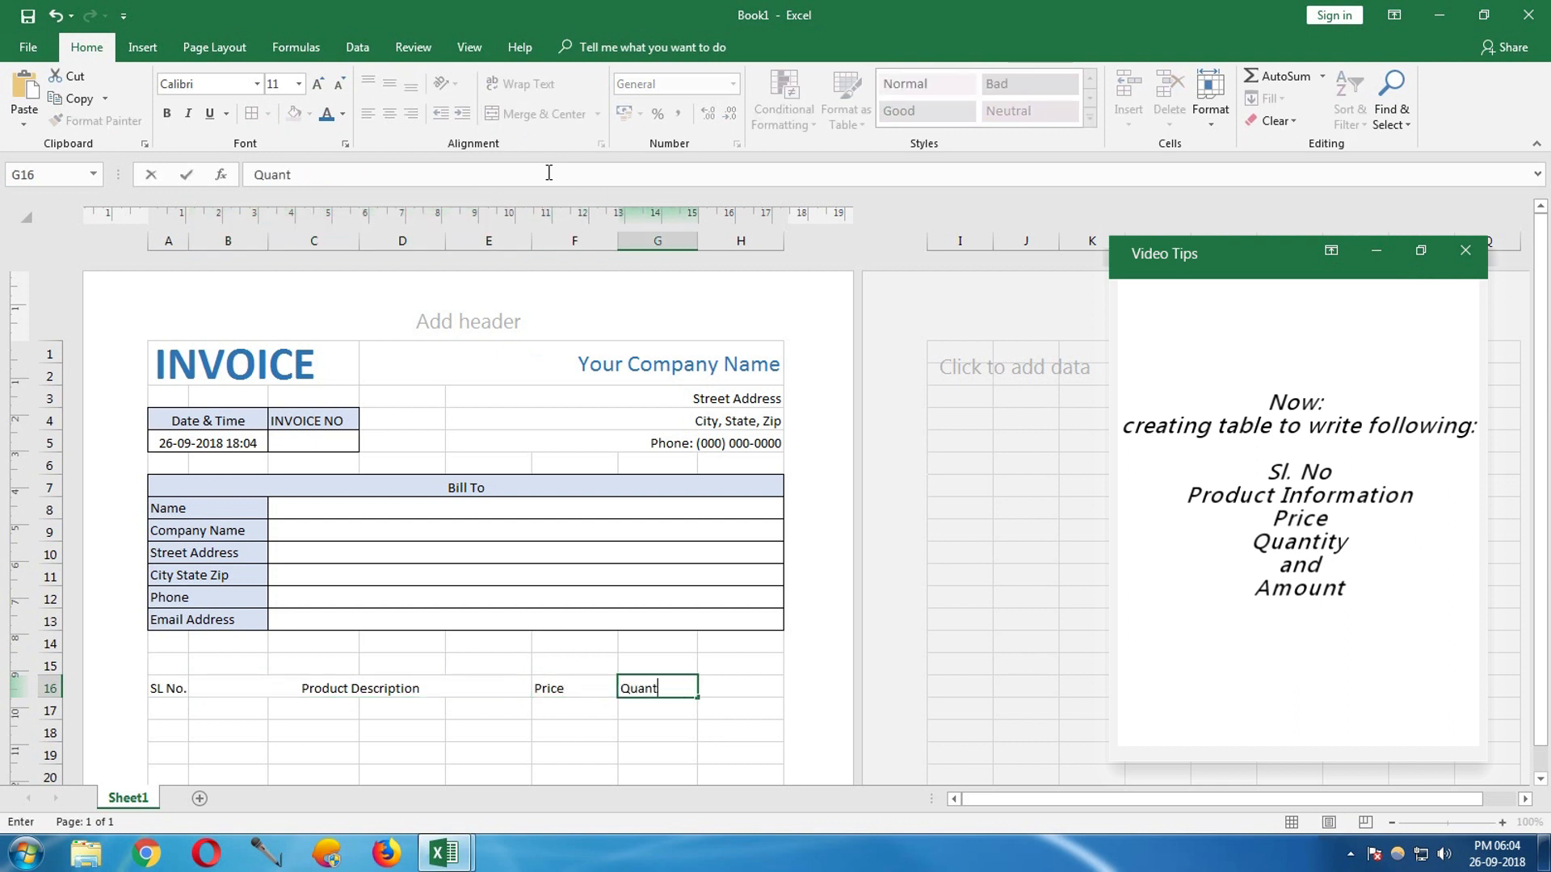
pyautogui.write('ity')
pyautogui.press('Tab')
pyautogui.write('Ammount')
pyautogui.press('Return')
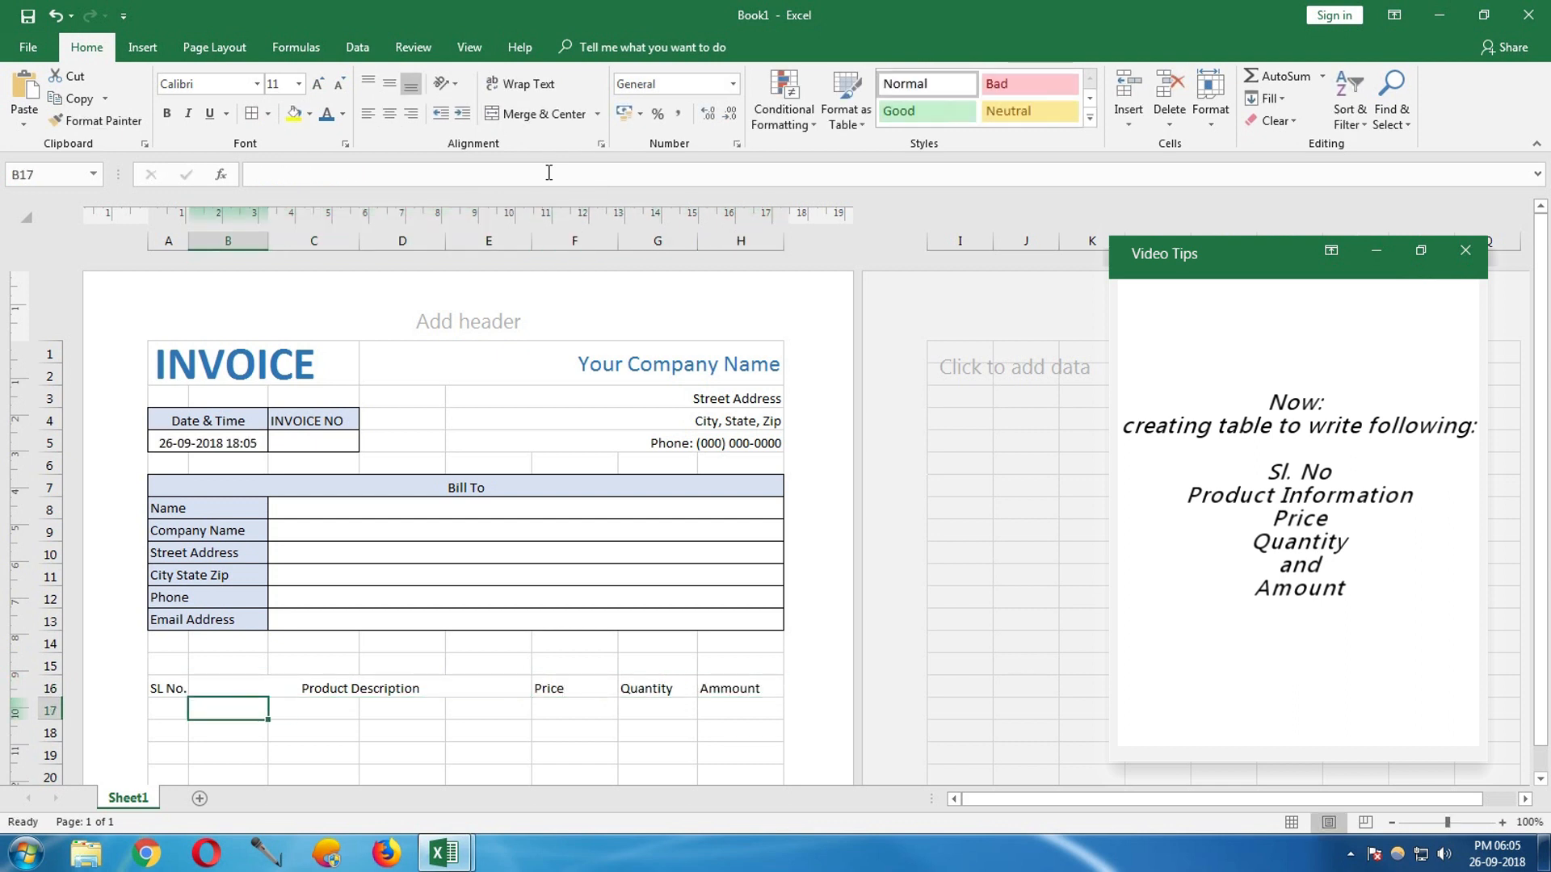
# - Apply the 20% - Accent1 cell style to the product table's heading row, A16:H16
pyautogui.scroll(-3, 557, 299)
pyautogui.scroll(-1, 533, 324)
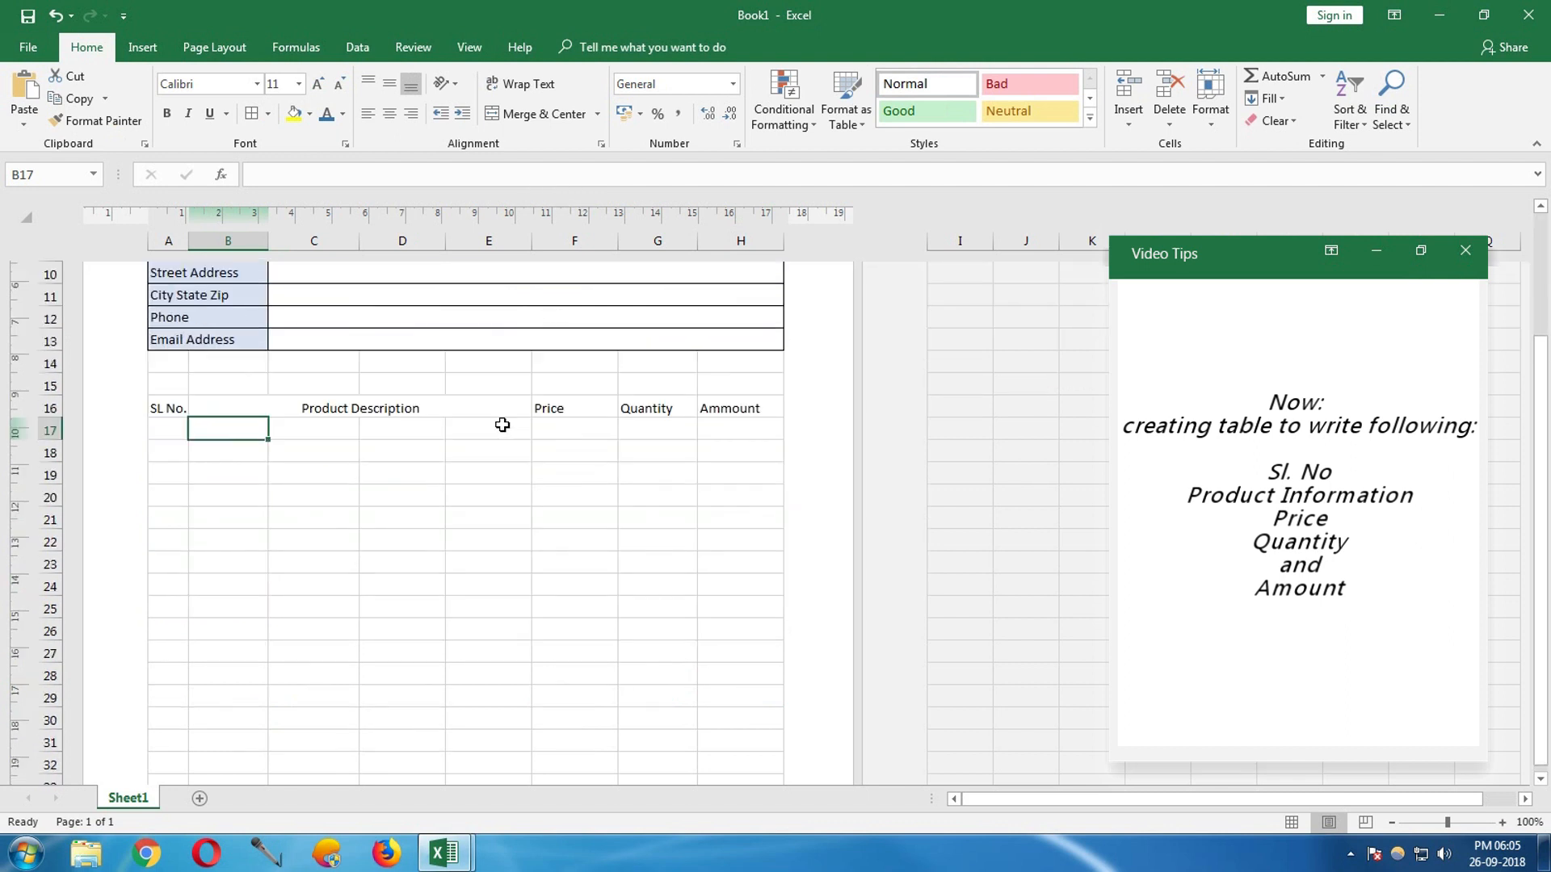
pyautogui.moveTo(168, 408); pyautogui.dragTo(725, 409)
pyautogui.click(1090, 118)
pyautogui.click(938, 280)
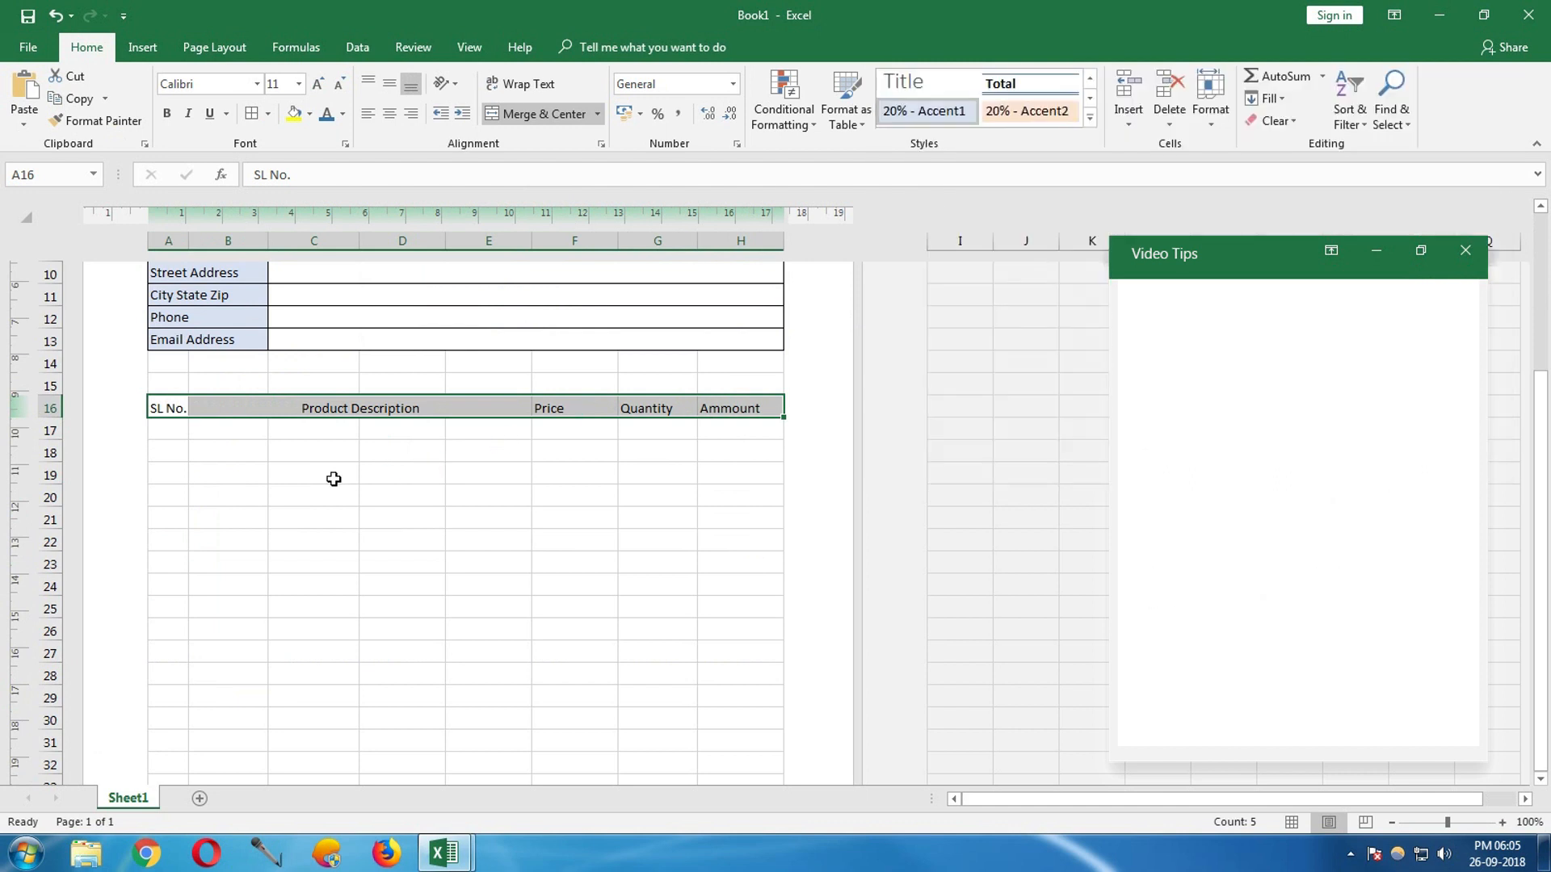
pyautogui.click(315, 477)
pyautogui.click(657, 496)
pyautogui.scroll(4, 613, 440)
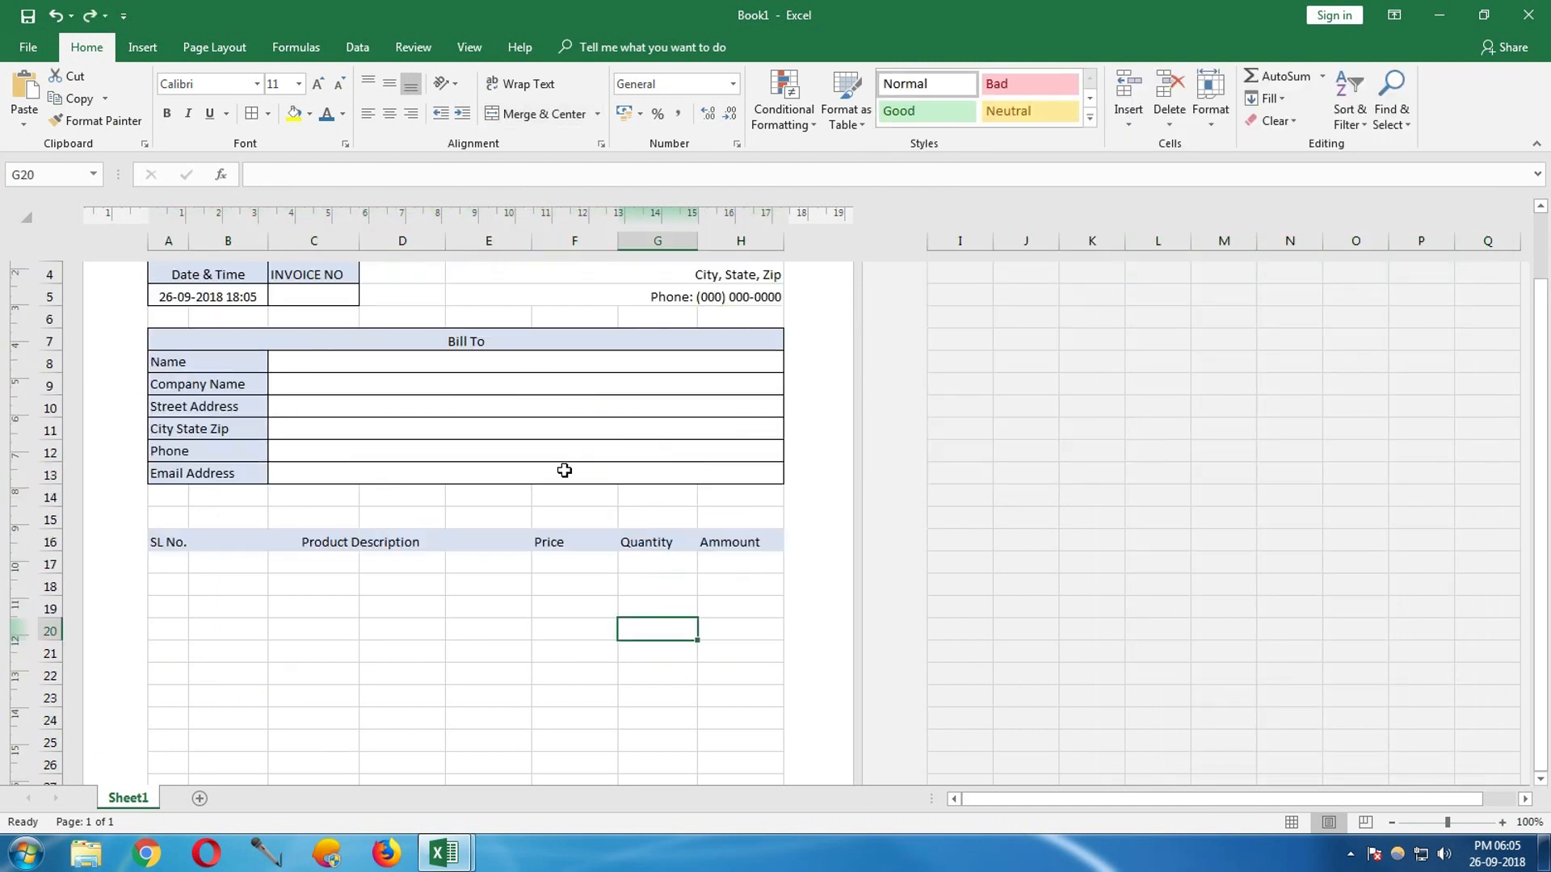
# - Merge and center columns B to E separately in each row from 17 to 30 for the product descriptions
pyautogui.scroll(-2, 565, 468)
pyautogui.scroll(-1, 565, 468)
pyautogui.moveTo(216, 498); pyautogui.dragTo(459, 497)
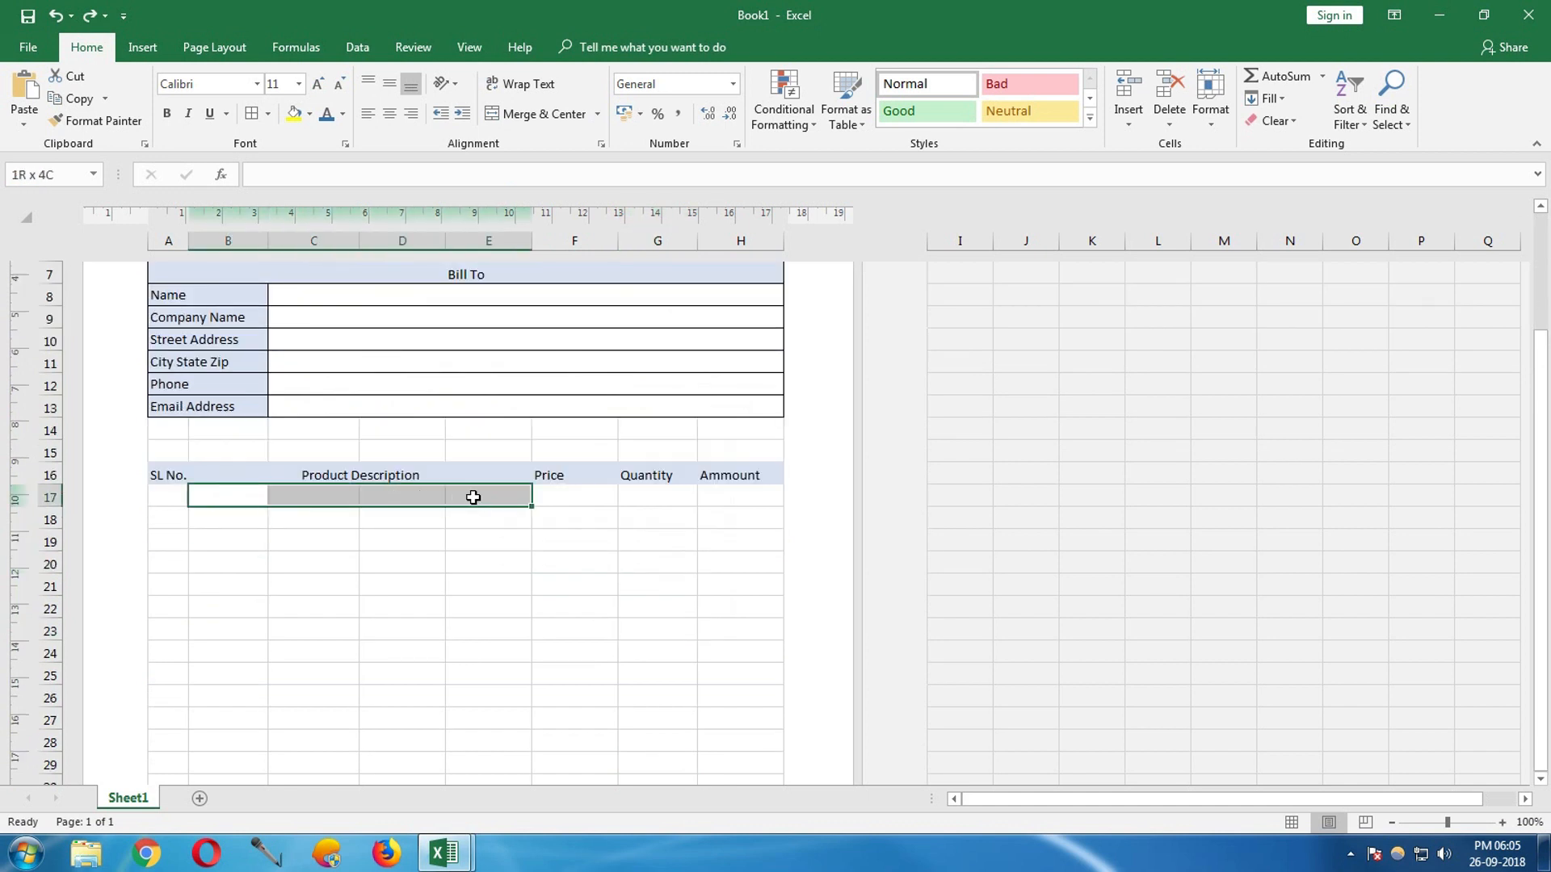
pyautogui.click(533, 113)
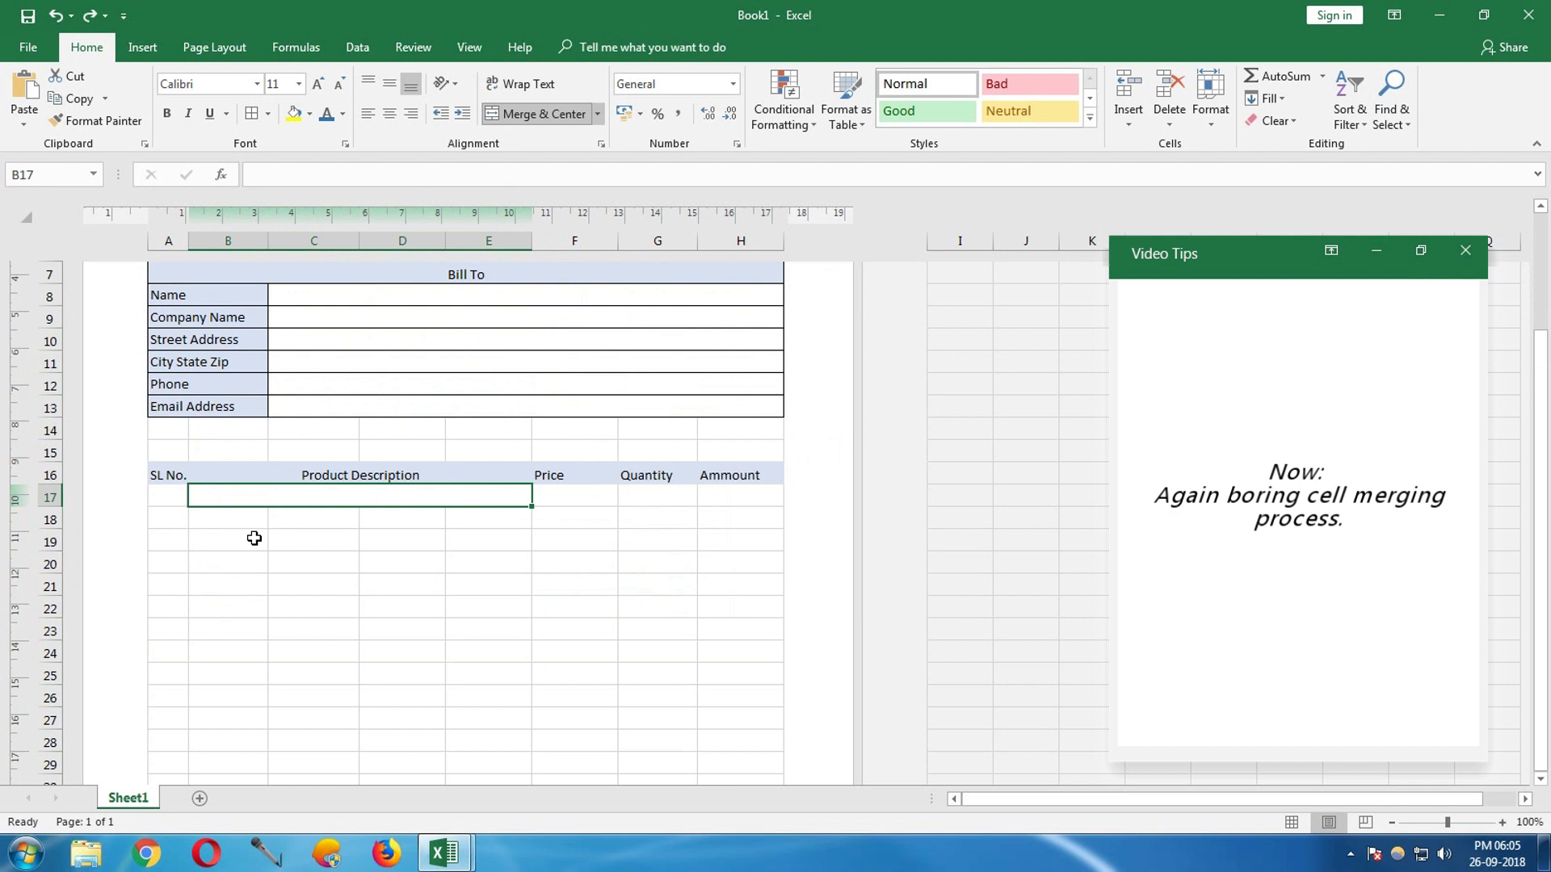
pyautogui.click(210, 521)
pyautogui.moveTo(210, 523); pyautogui.dragTo(460, 515)
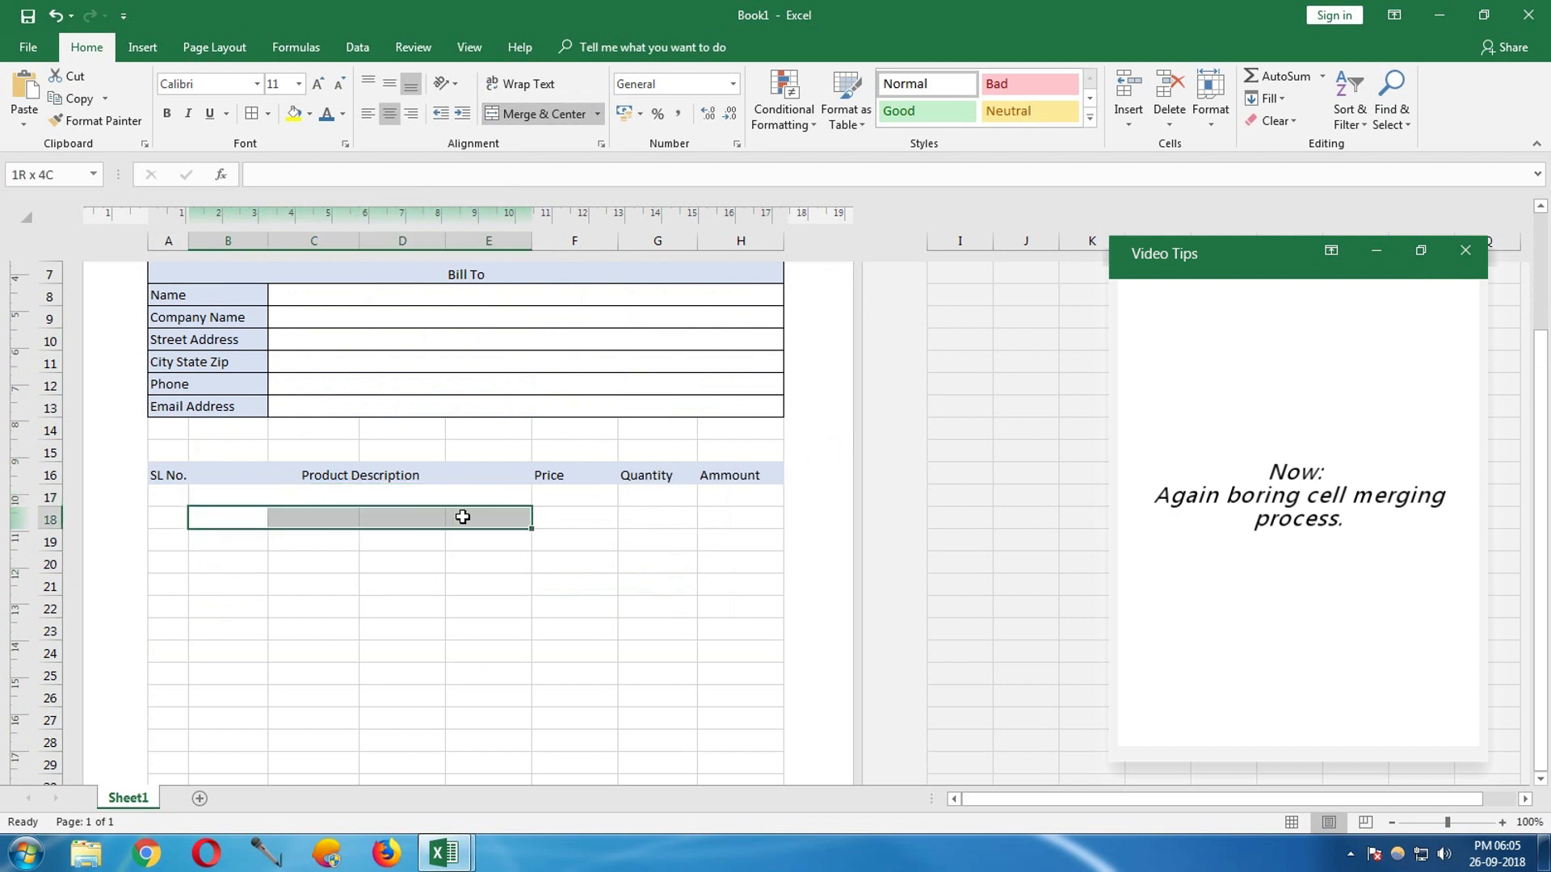
pyautogui.click(533, 113)
pyautogui.moveTo(207, 541); pyautogui.dragTo(506, 538)
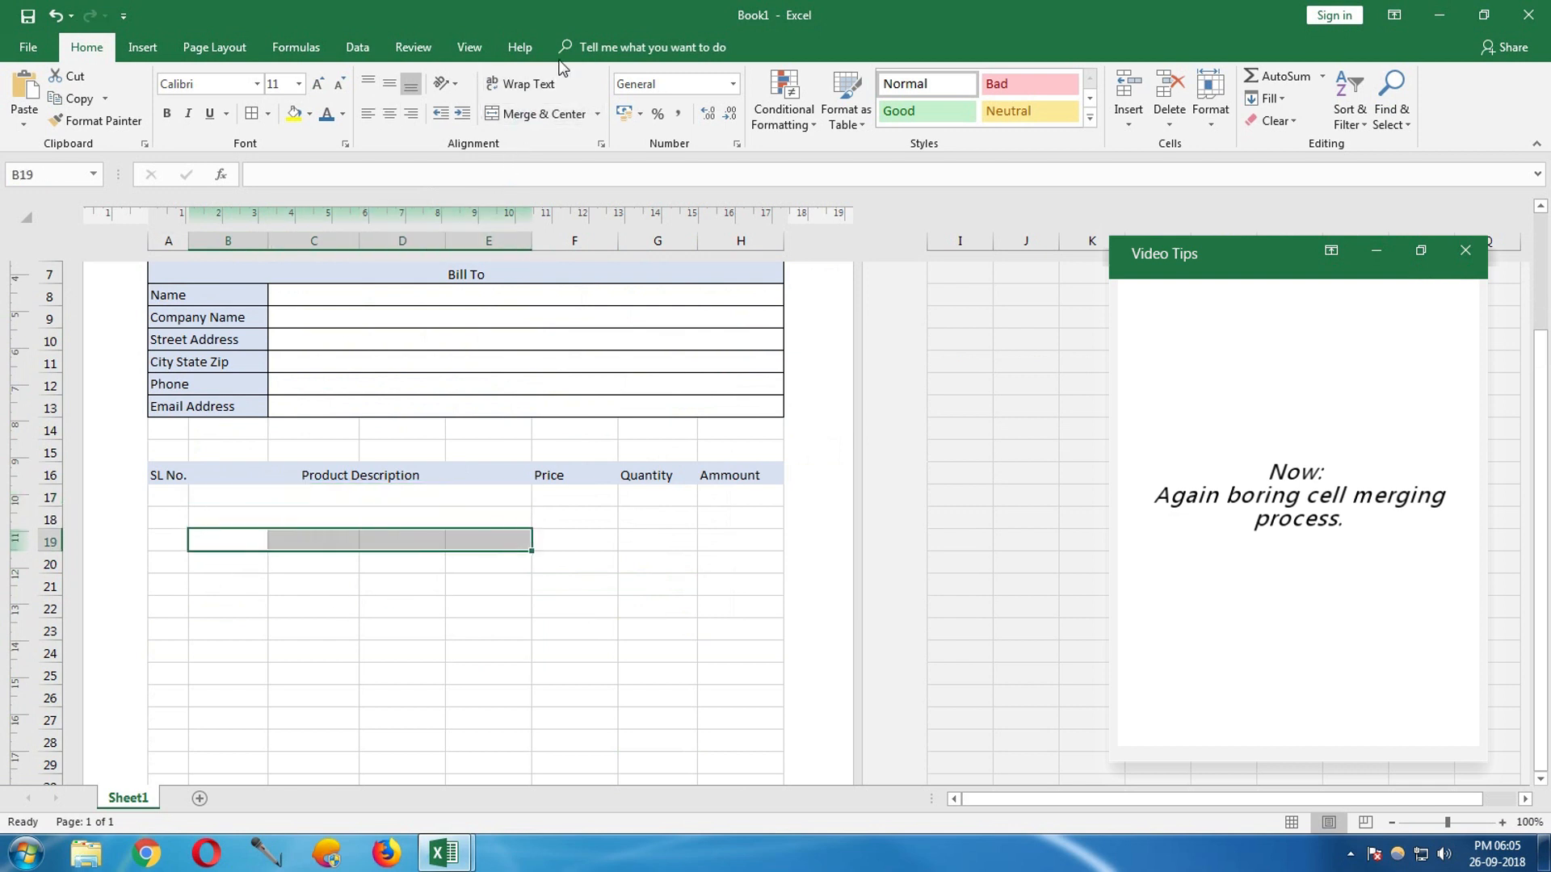
pyautogui.click(537, 113)
pyautogui.moveTo(226, 564); pyautogui.dragTo(495, 564)
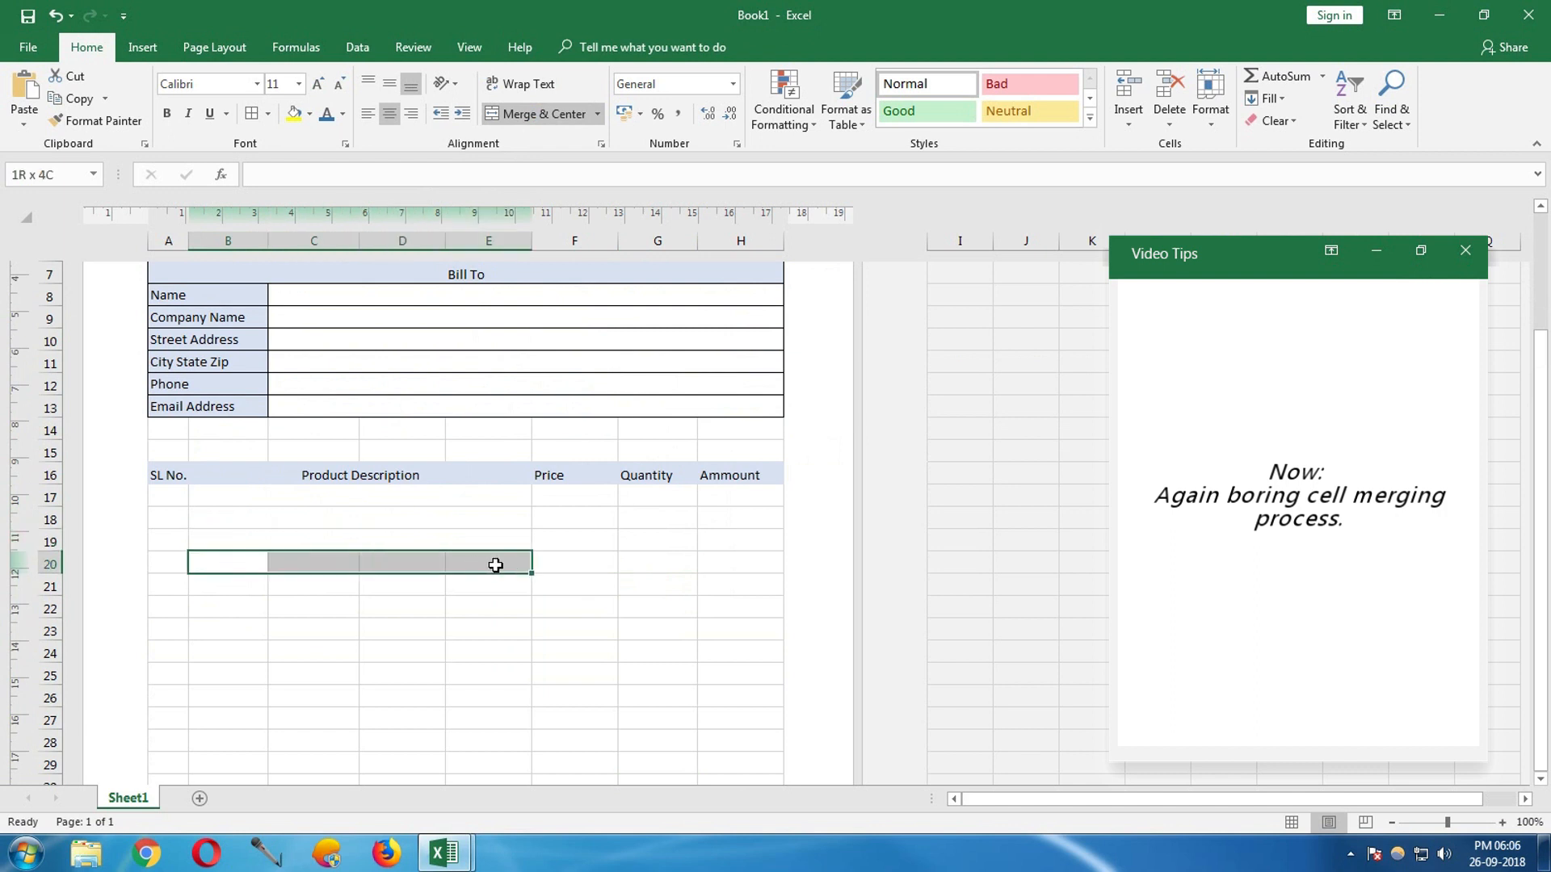
pyautogui.click(536, 114)
pyautogui.scroll(-2, 246, 485)
pyautogui.click(261, 450)
pyautogui.moveTo(260, 449); pyautogui.dragTo(474, 450)
pyautogui.click(537, 114)
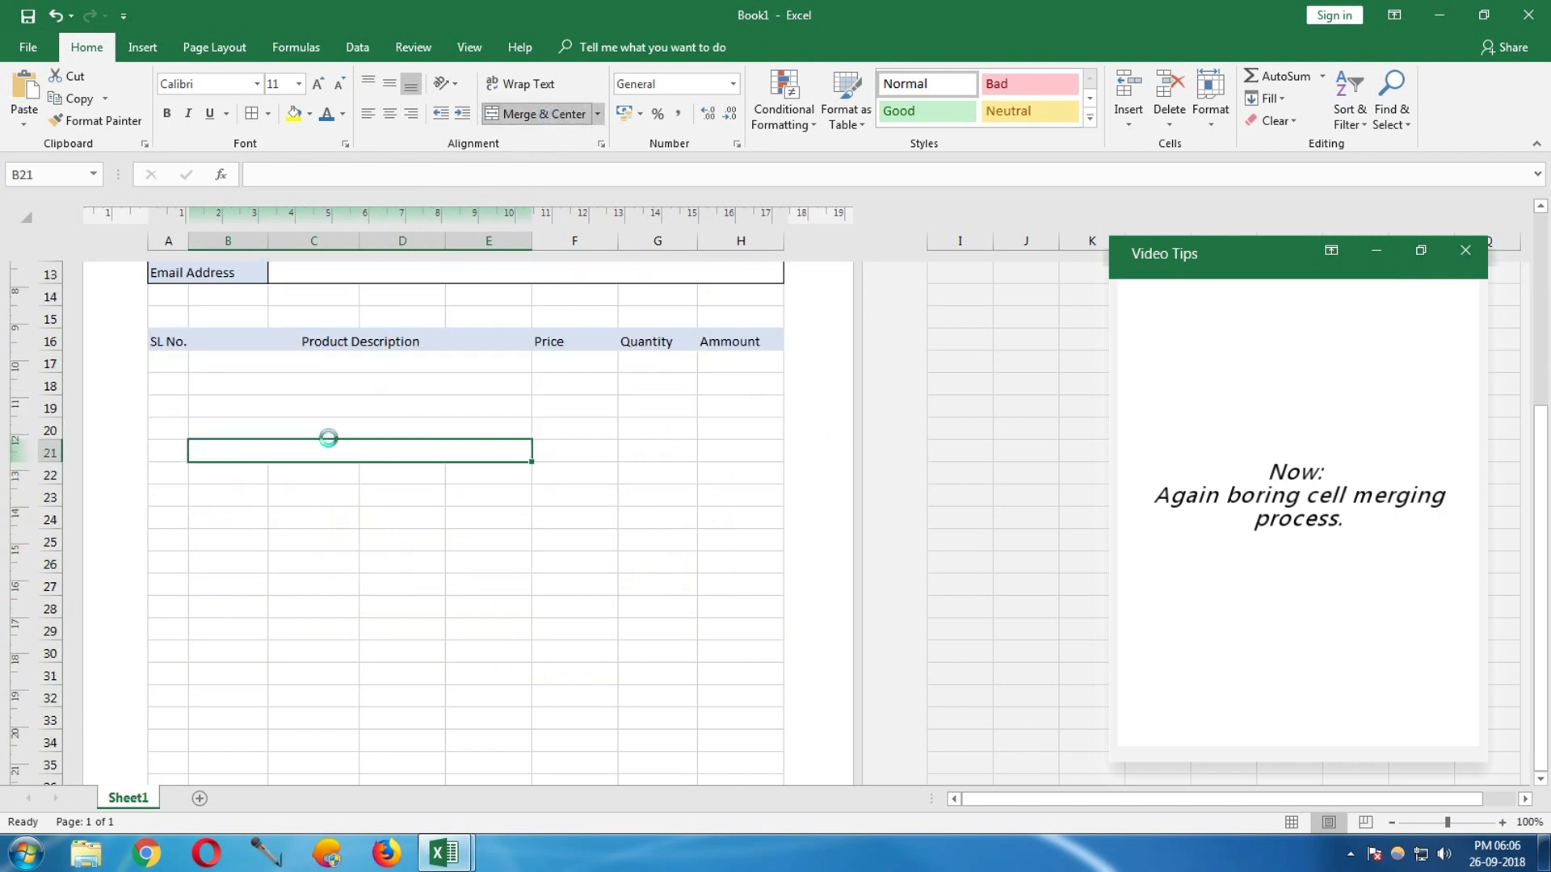
pyautogui.moveTo(237, 469); pyautogui.dragTo(488, 471)
pyautogui.click(537, 114)
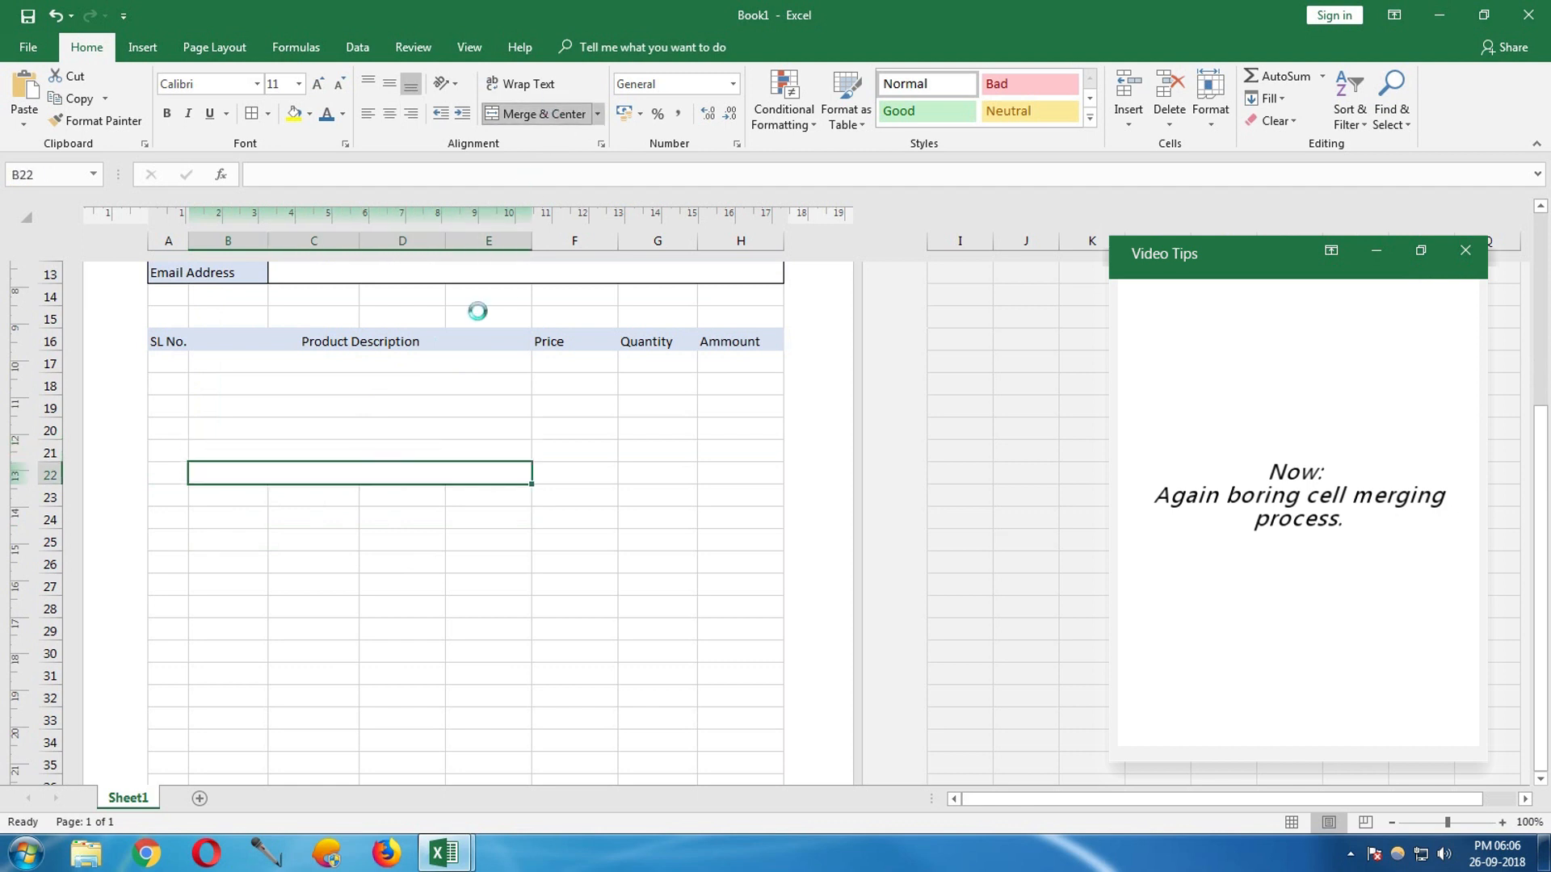
pyautogui.moveTo(219, 503); pyautogui.dragTo(509, 495)
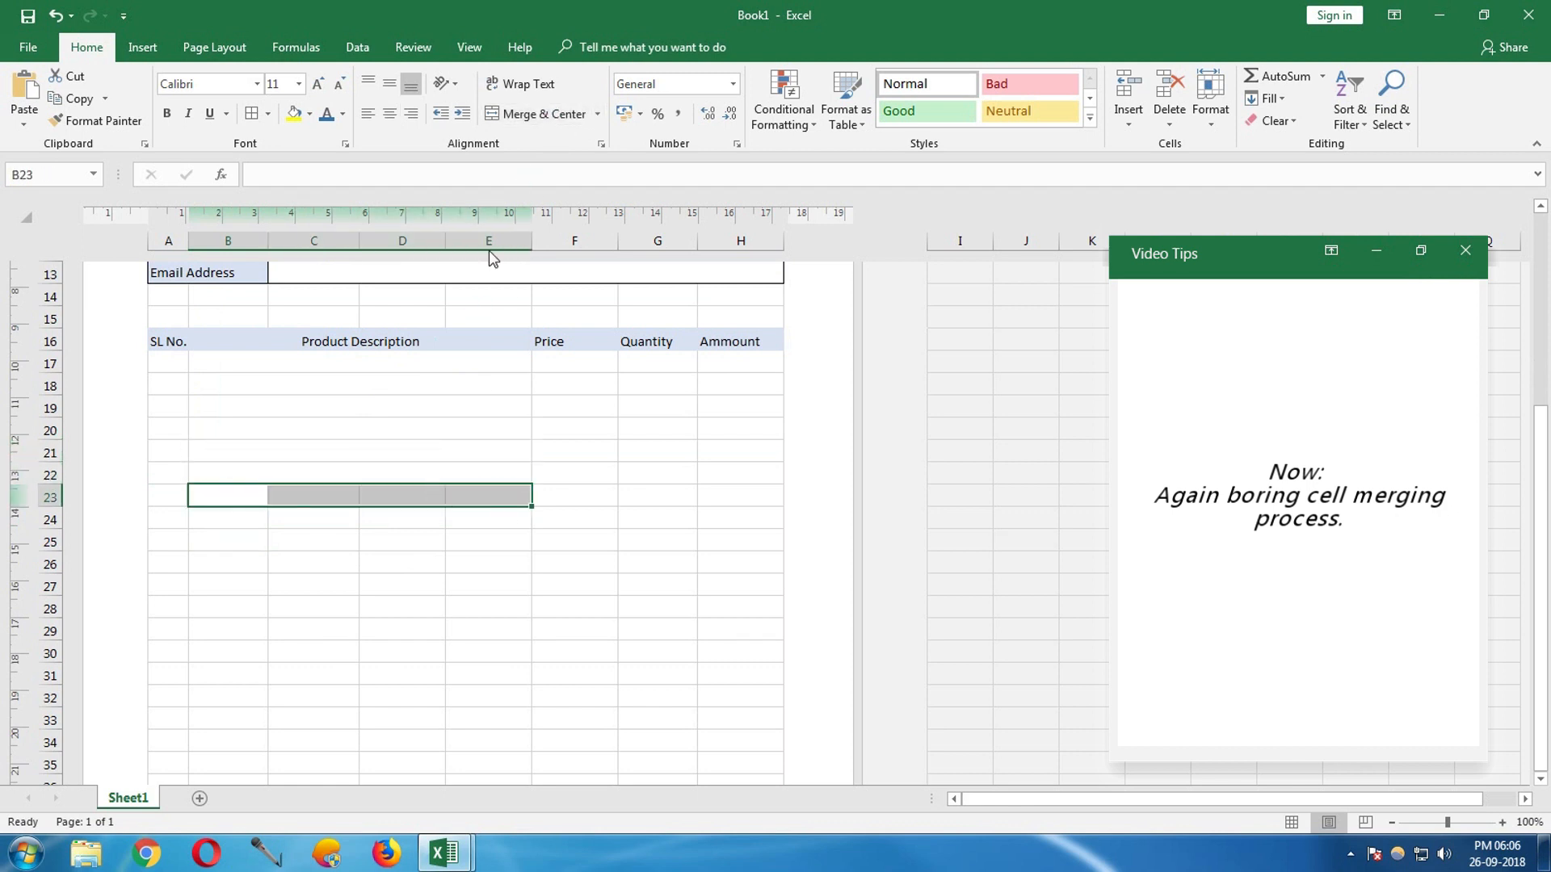
pyautogui.click(536, 114)
pyautogui.moveTo(216, 517); pyautogui.dragTo(480, 512)
pyautogui.click(537, 114)
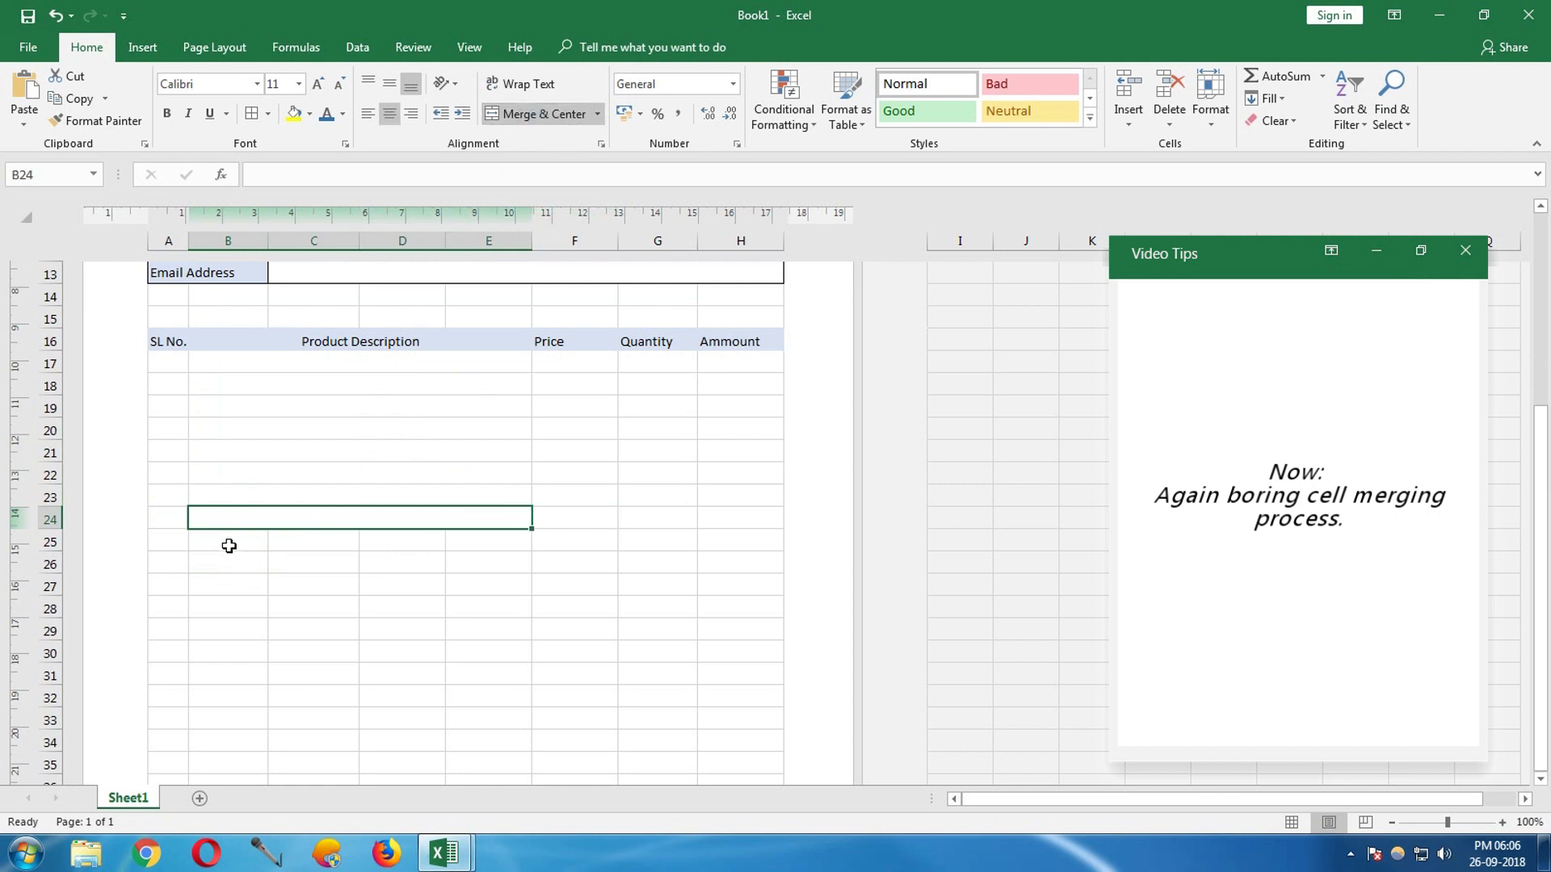
pyautogui.moveTo(229, 546); pyautogui.dragTo(457, 540)
pyautogui.click(537, 114)
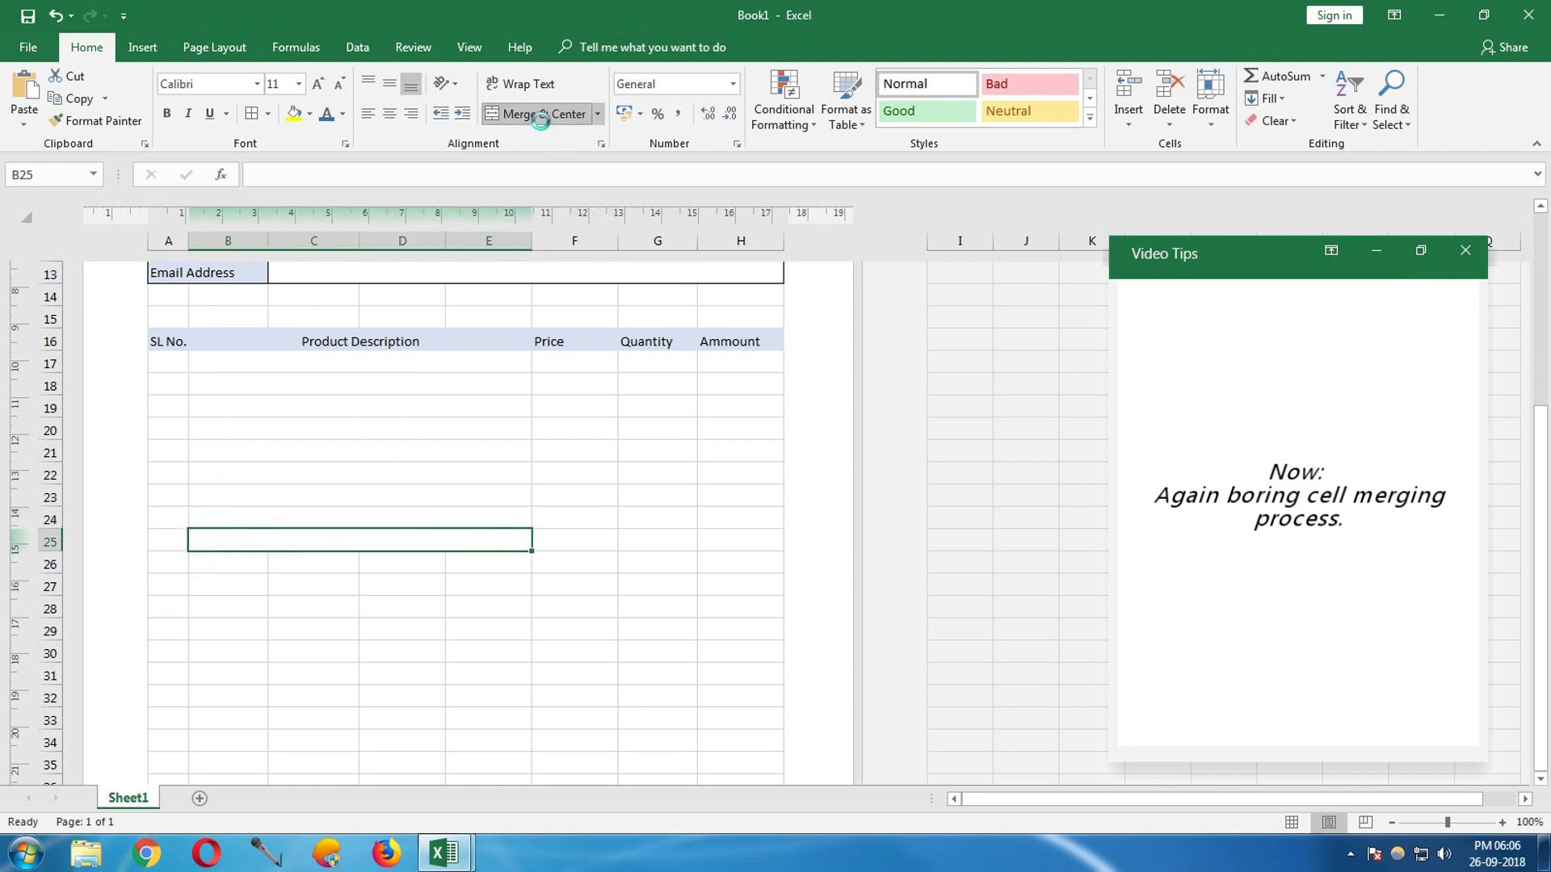
pyautogui.moveTo(243, 563); pyautogui.dragTo(468, 563)
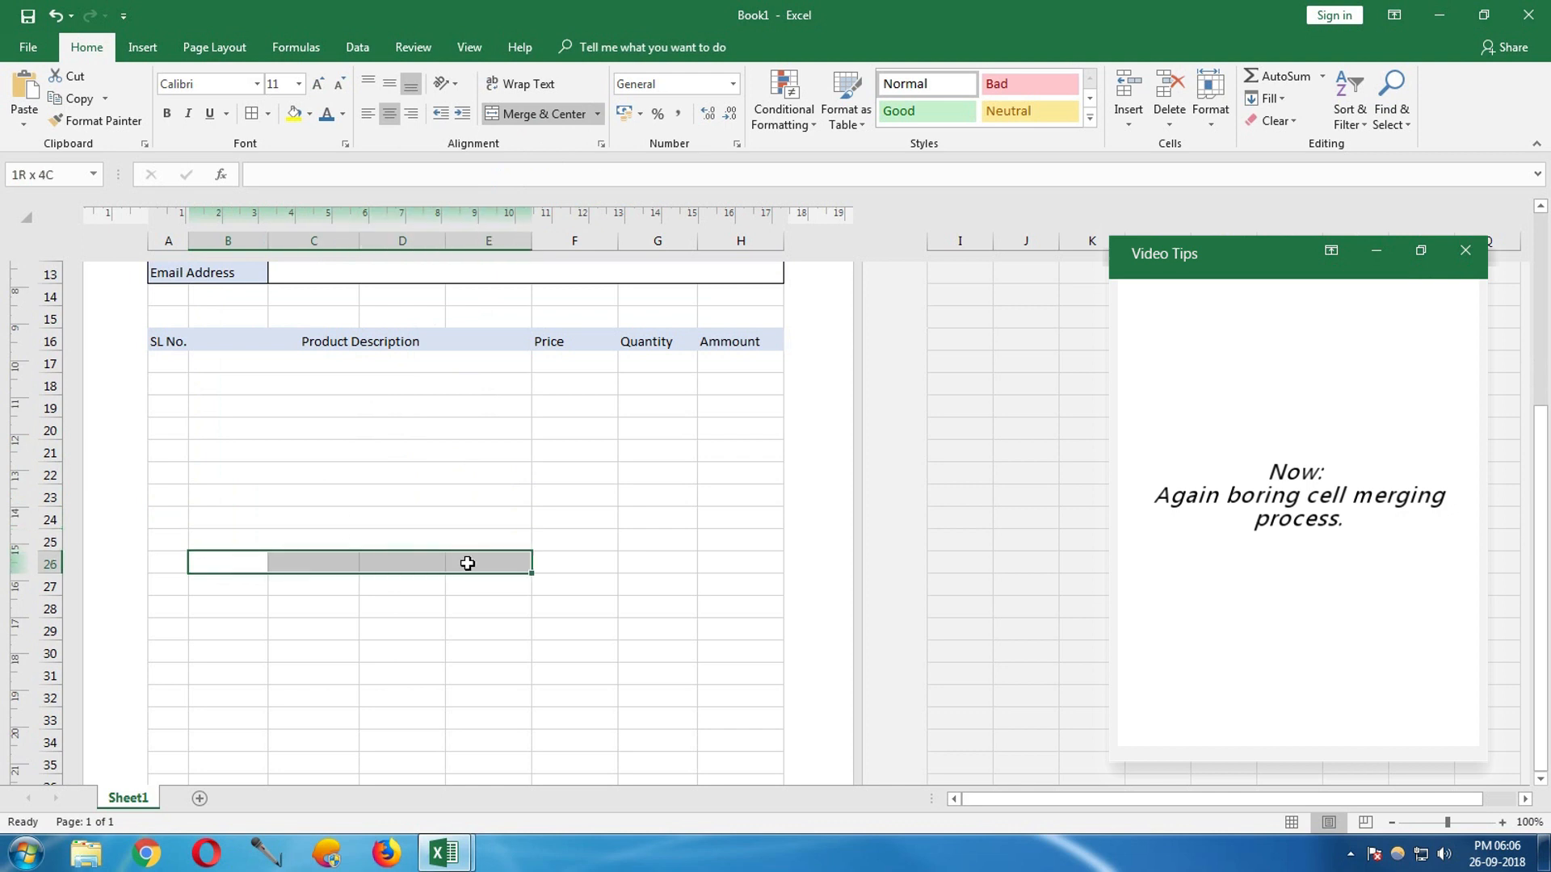
pyautogui.click(536, 114)
pyautogui.moveTo(237, 583); pyautogui.dragTo(485, 585)
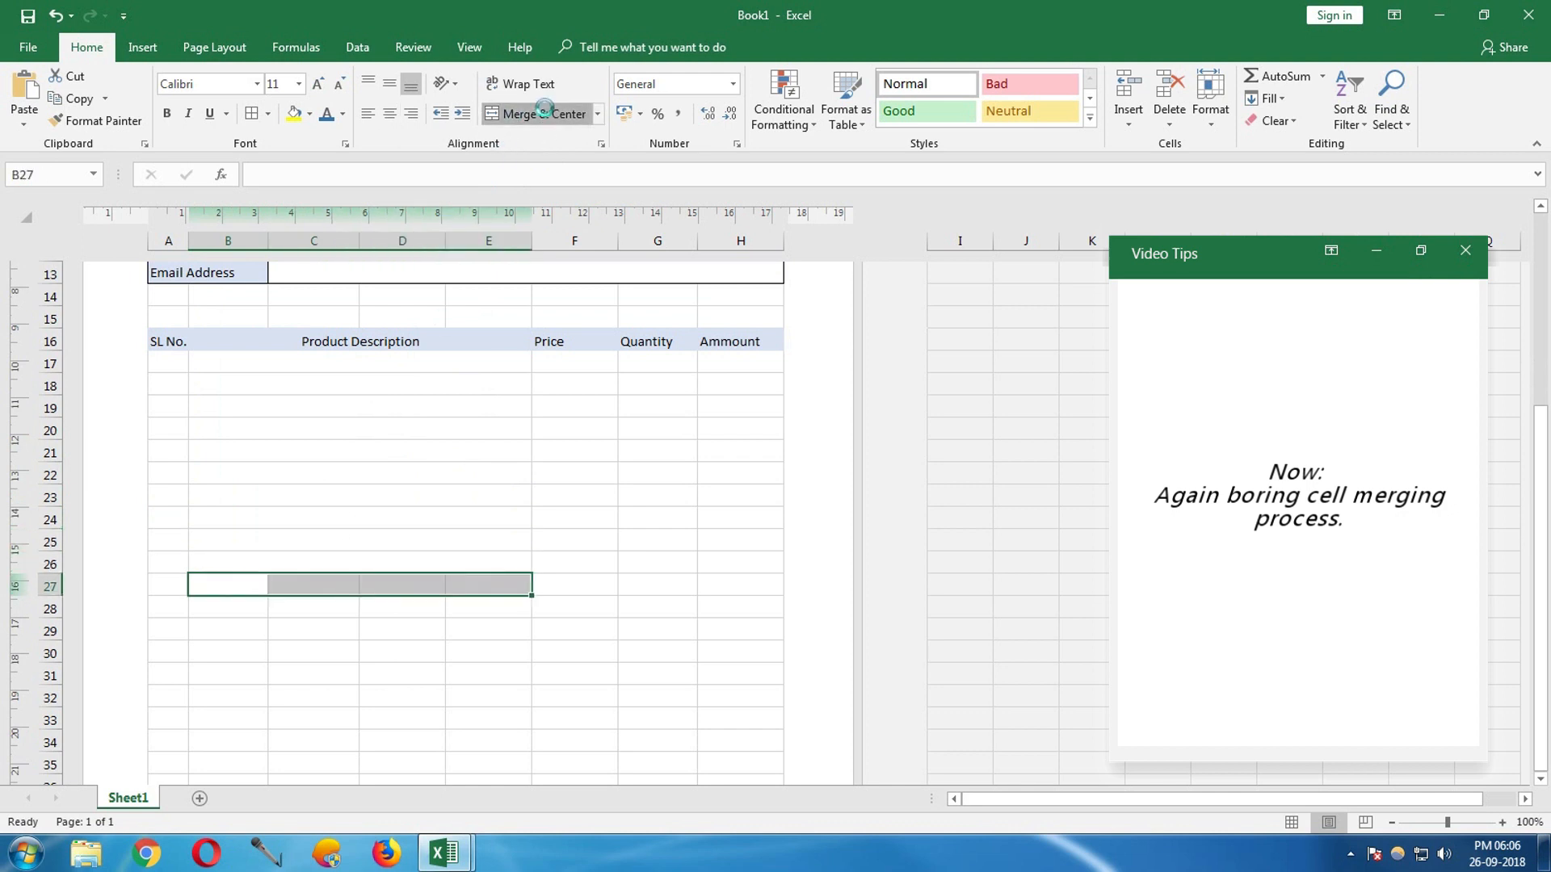
pyautogui.click(536, 113)
pyautogui.moveTo(243, 608); pyautogui.dragTo(485, 609)
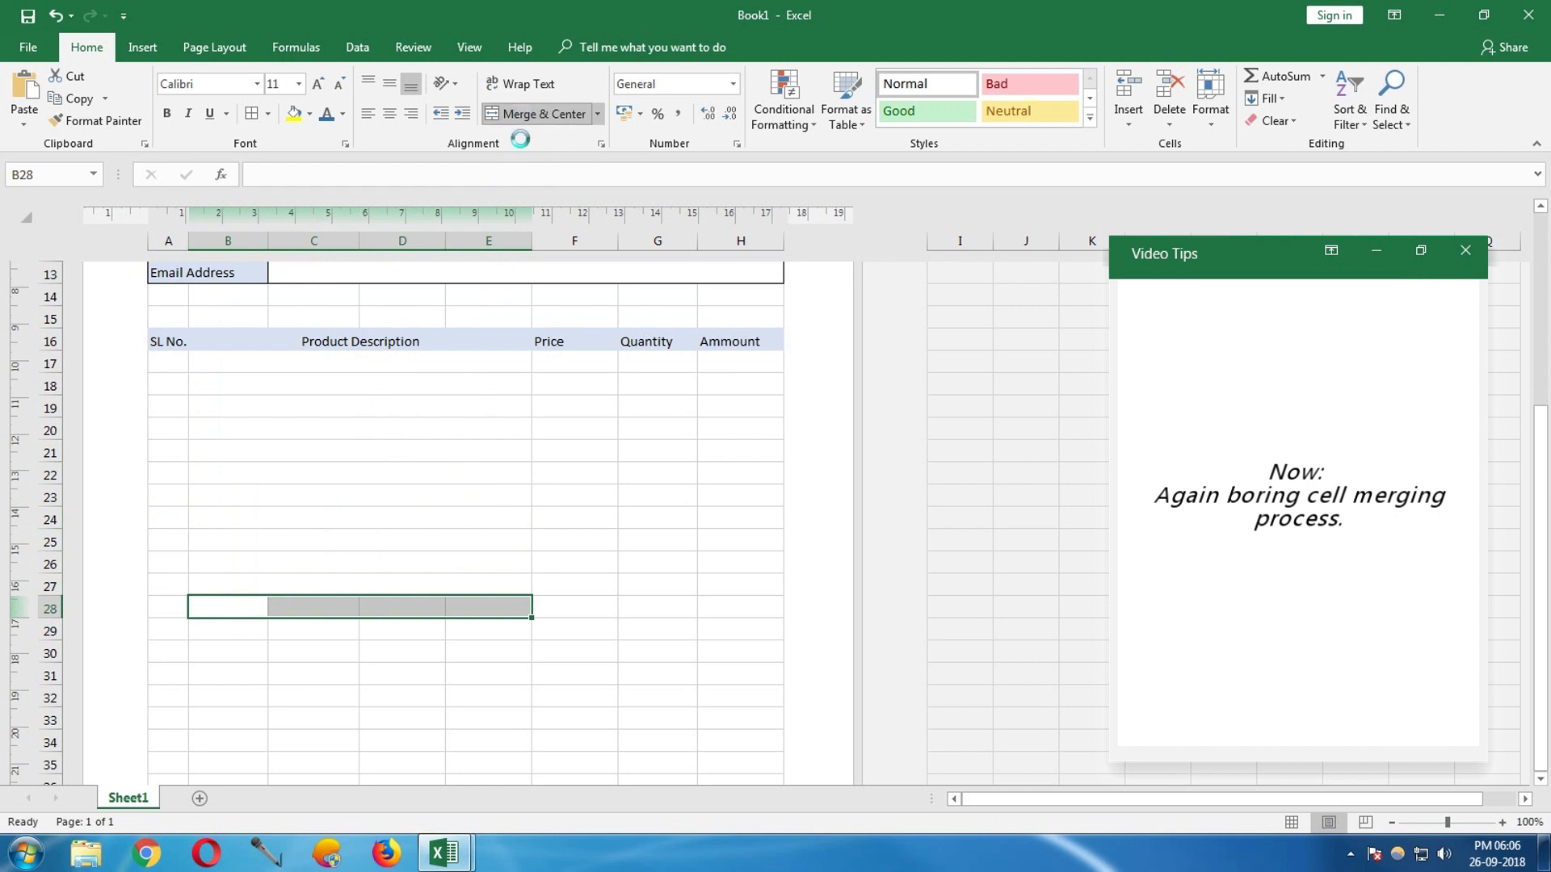
pyautogui.click(536, 114)
pyautogui.moveTo(242, 631); pyautogui.dragTo(485, 631)
pyautogui.click(537, 114)
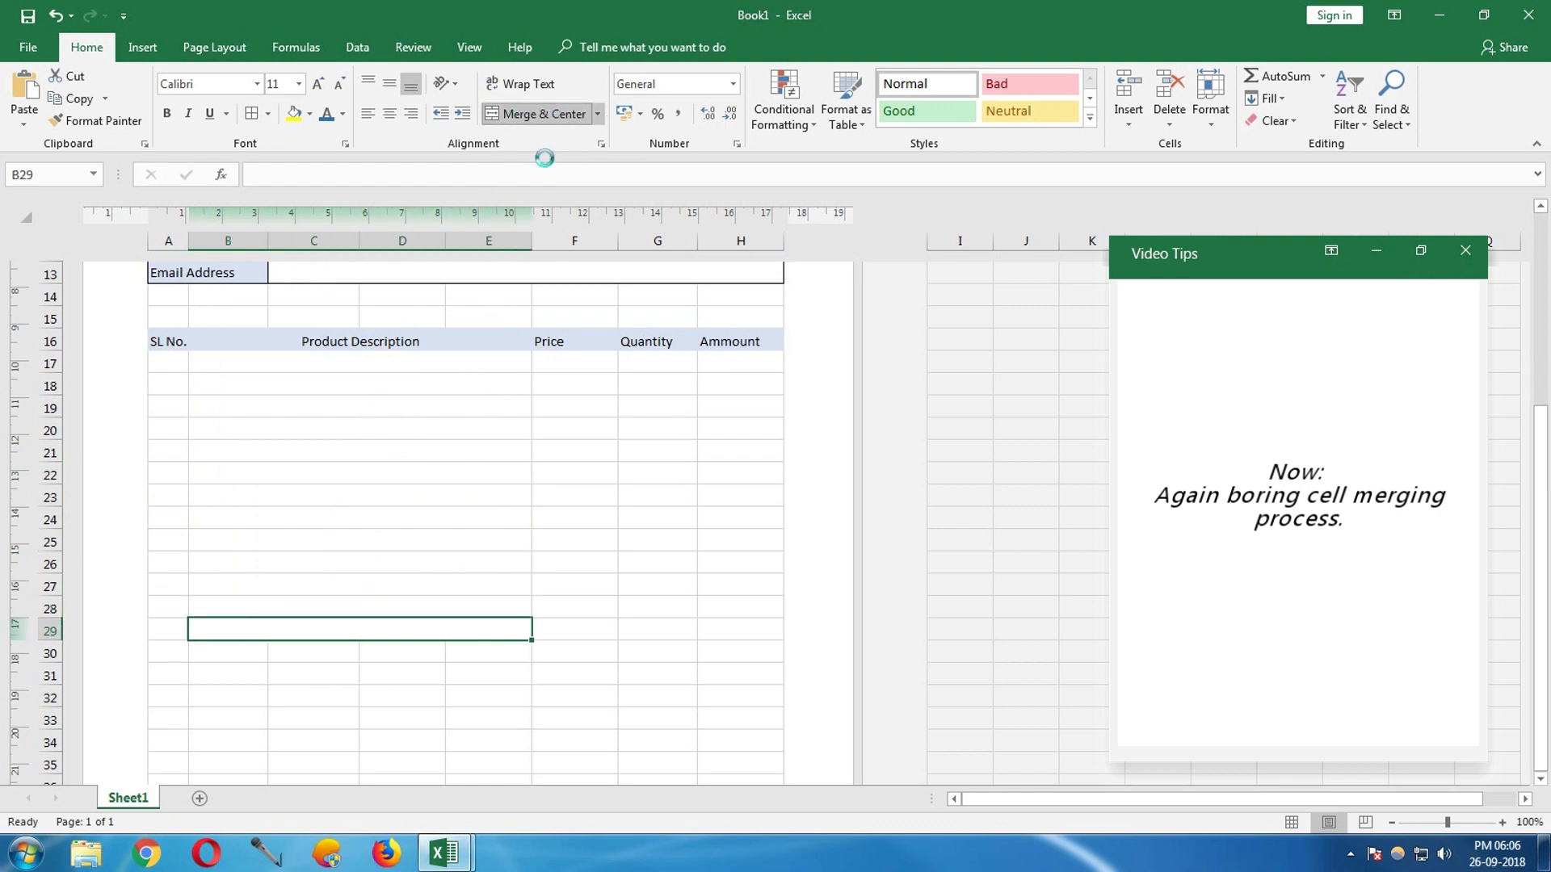
pyautogui.moveTo(256, 651); pyautogui.dragTo(514, 652)
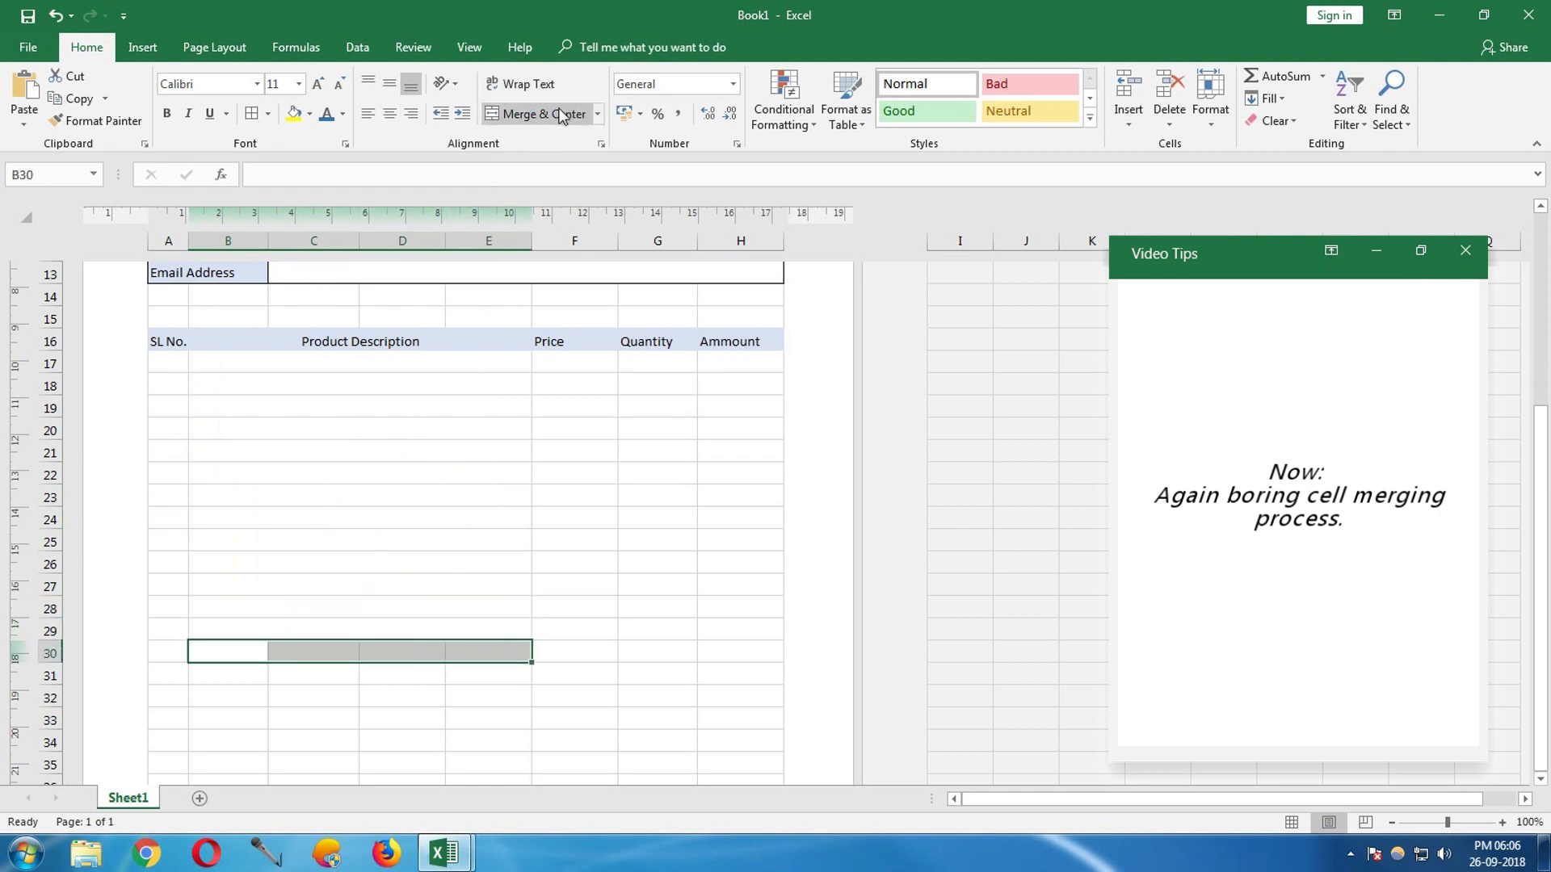
pyautogui.click(554, 120)
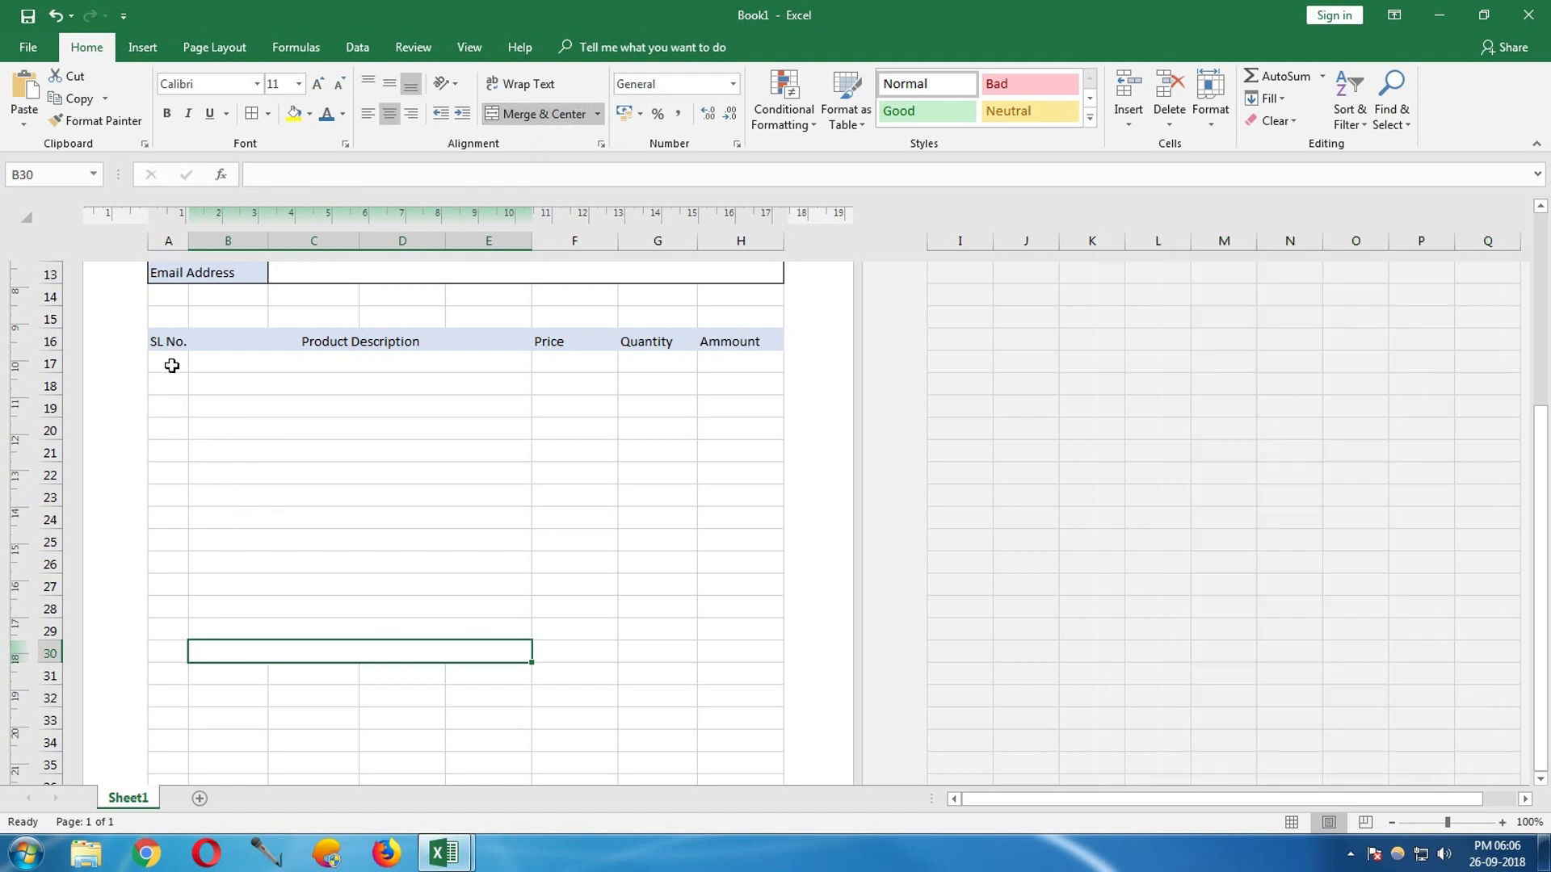
# - Apply All Borders to the whole product table in cells A16:H30
pyautogui.moveTo(164, 358)
pyautogui.mouseDown()
pyautogui.moveTo(443, 616)
pyautogui.moveTo(671, 653)
pyautogui.mouseUp()
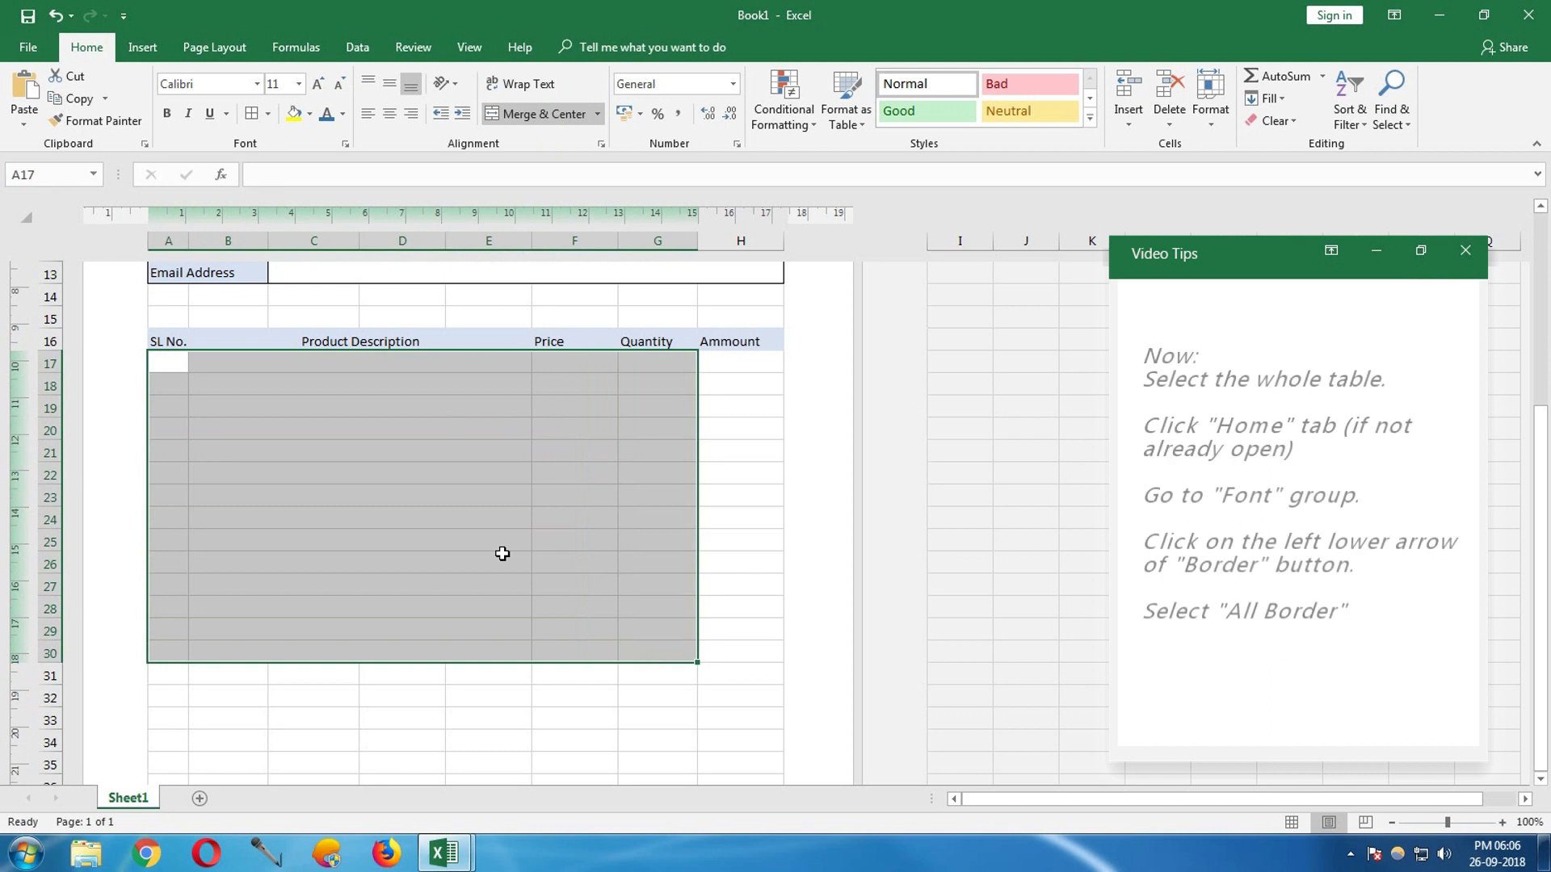
pyautogui.moveTo(165, 338); pyautogui.dragTo(751, 654)
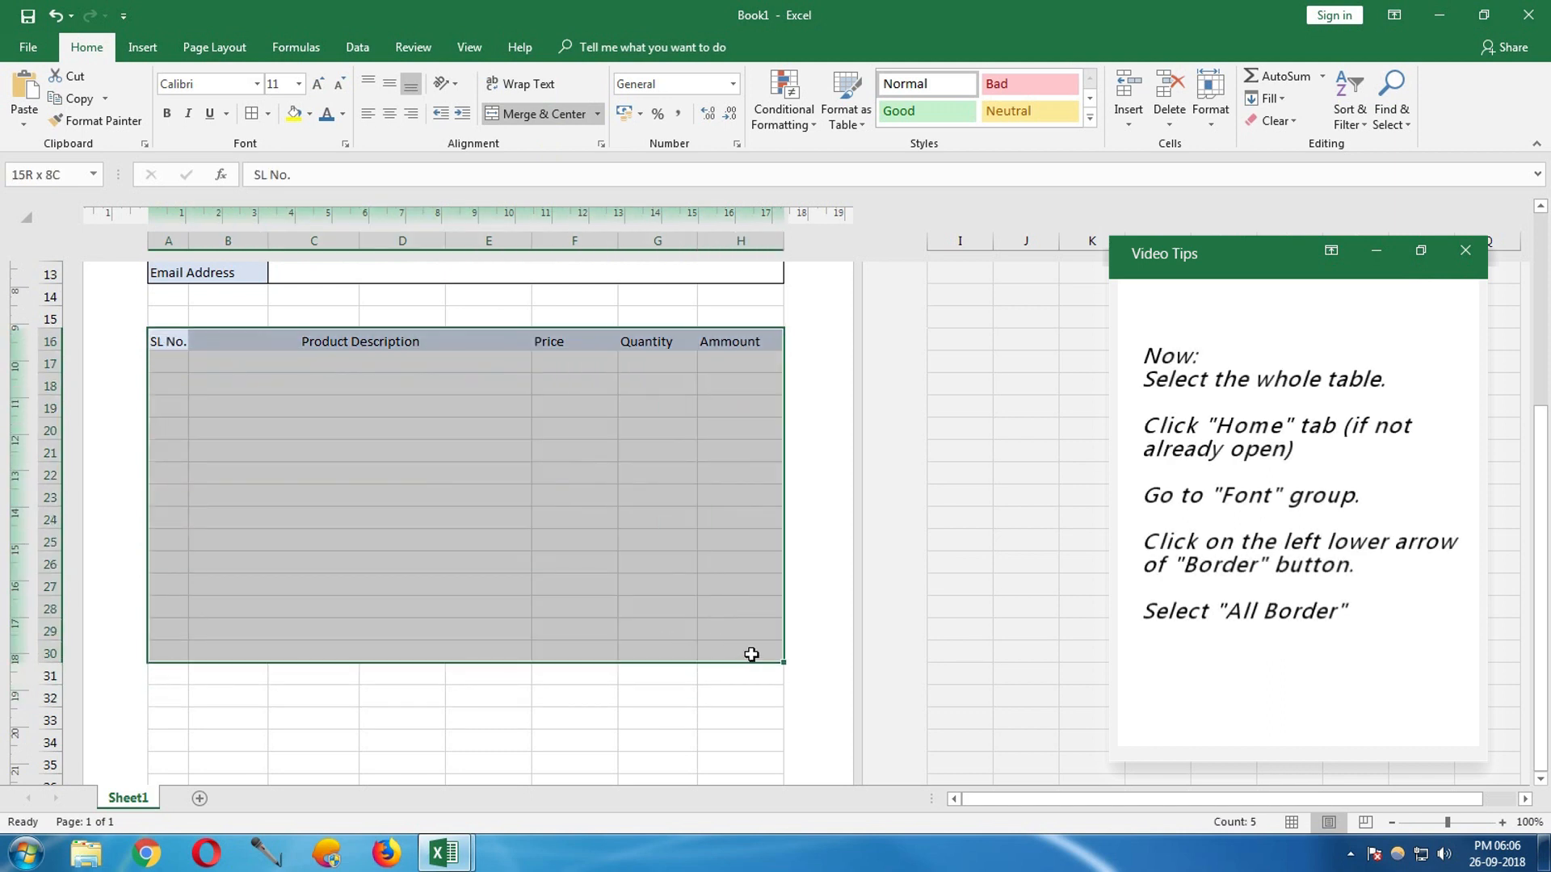
pyautogui.click(252, 114)
pyautogui.click(310, 738)
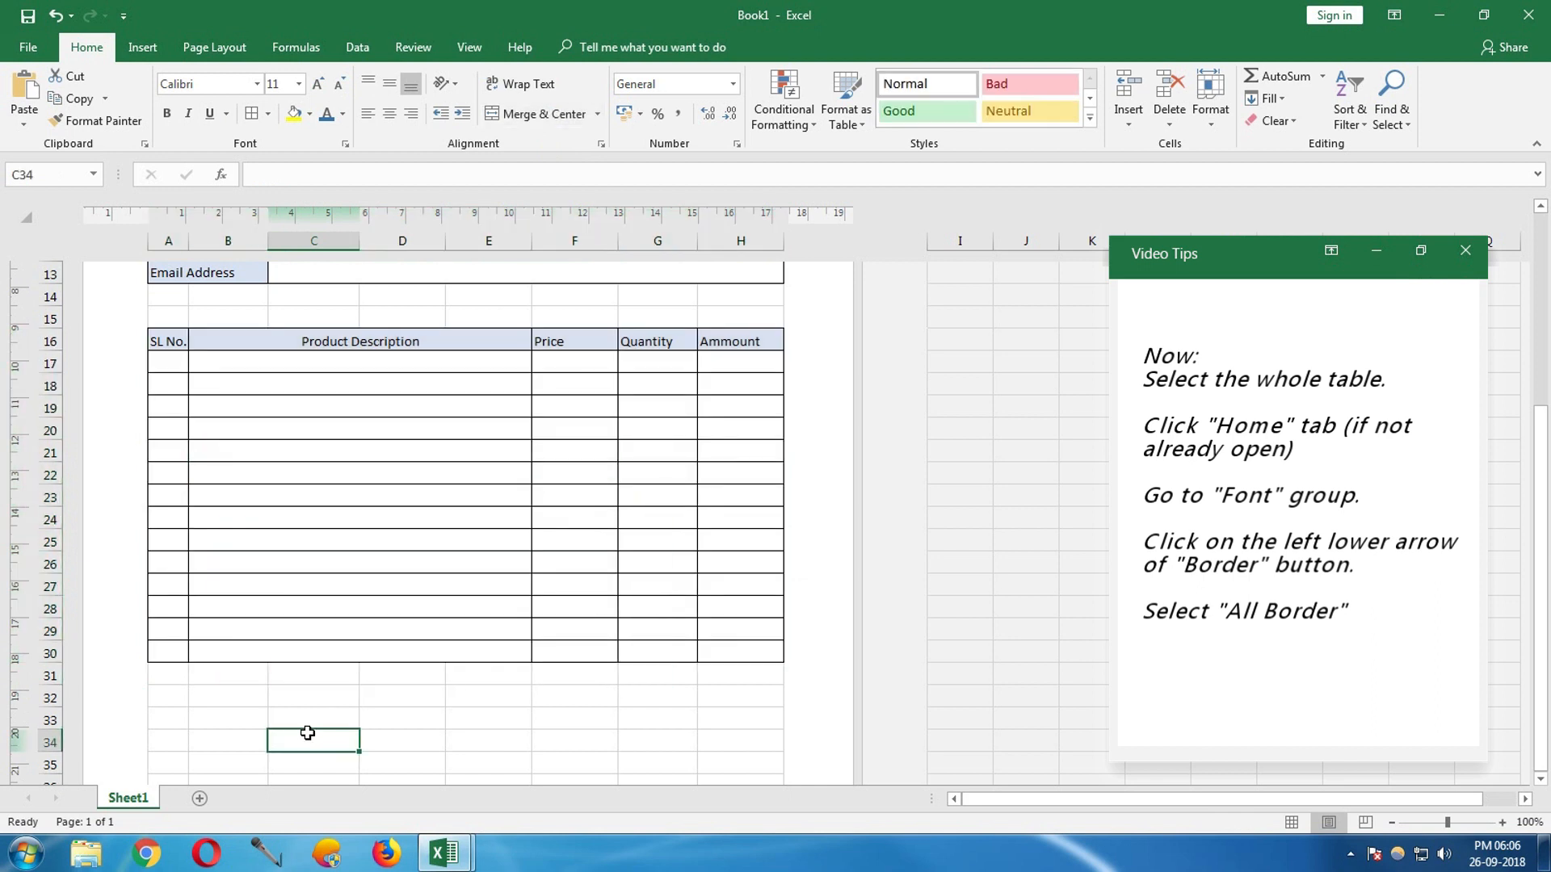
# - Enter the labels "TAX", "Discount" and "Total Ammount" in cells A31, C31 and E31 below the product table
pyautogui.scroll(-2, 309, 722)
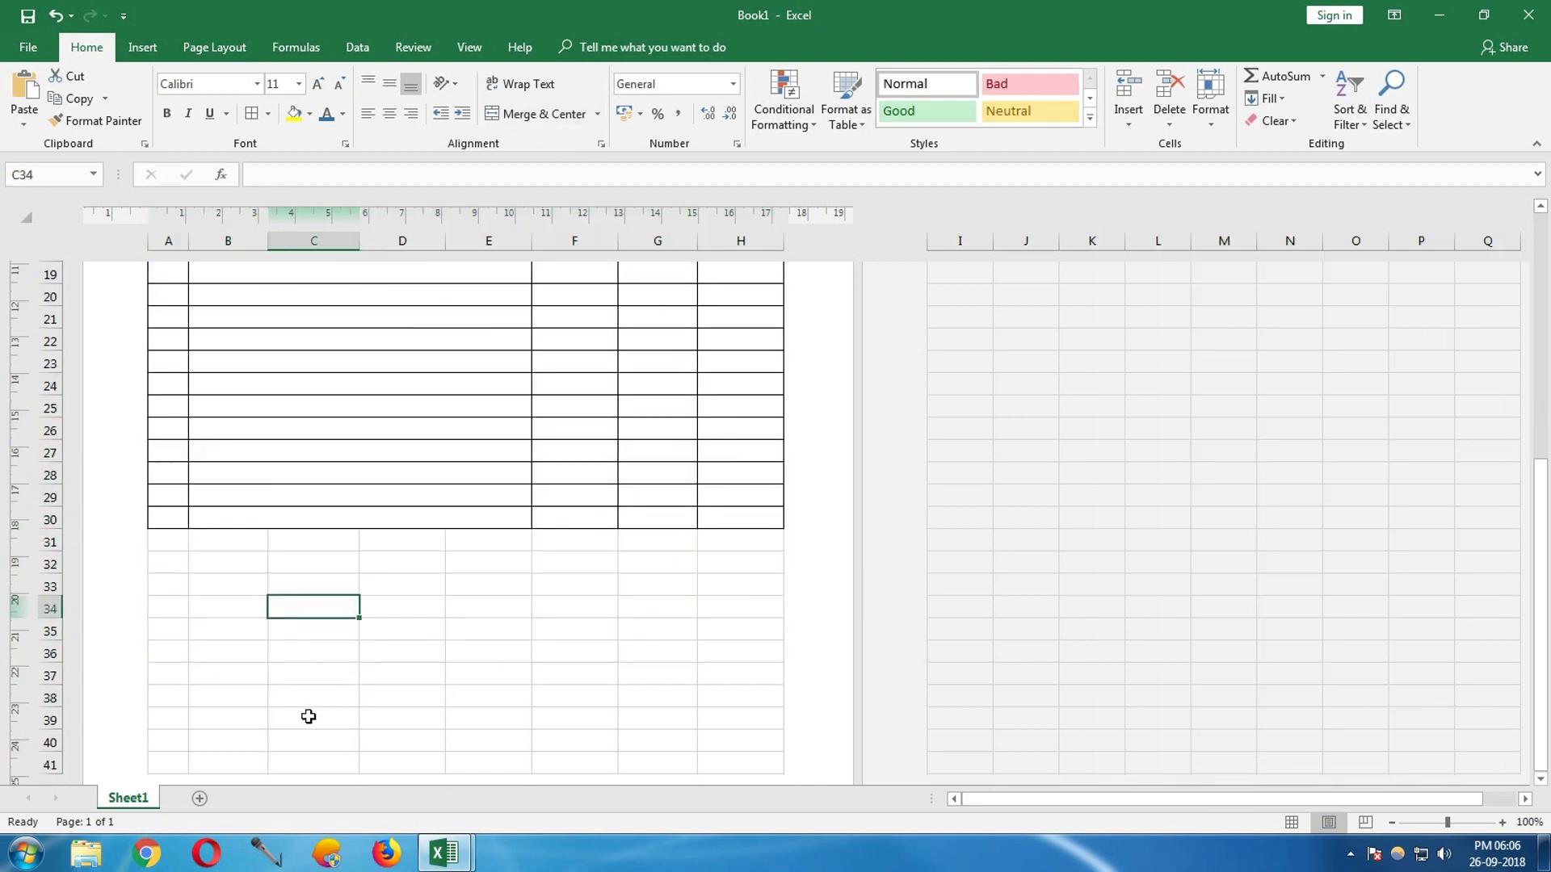
pyautogui.click(190, 546)
pyautogui.write('TAX')
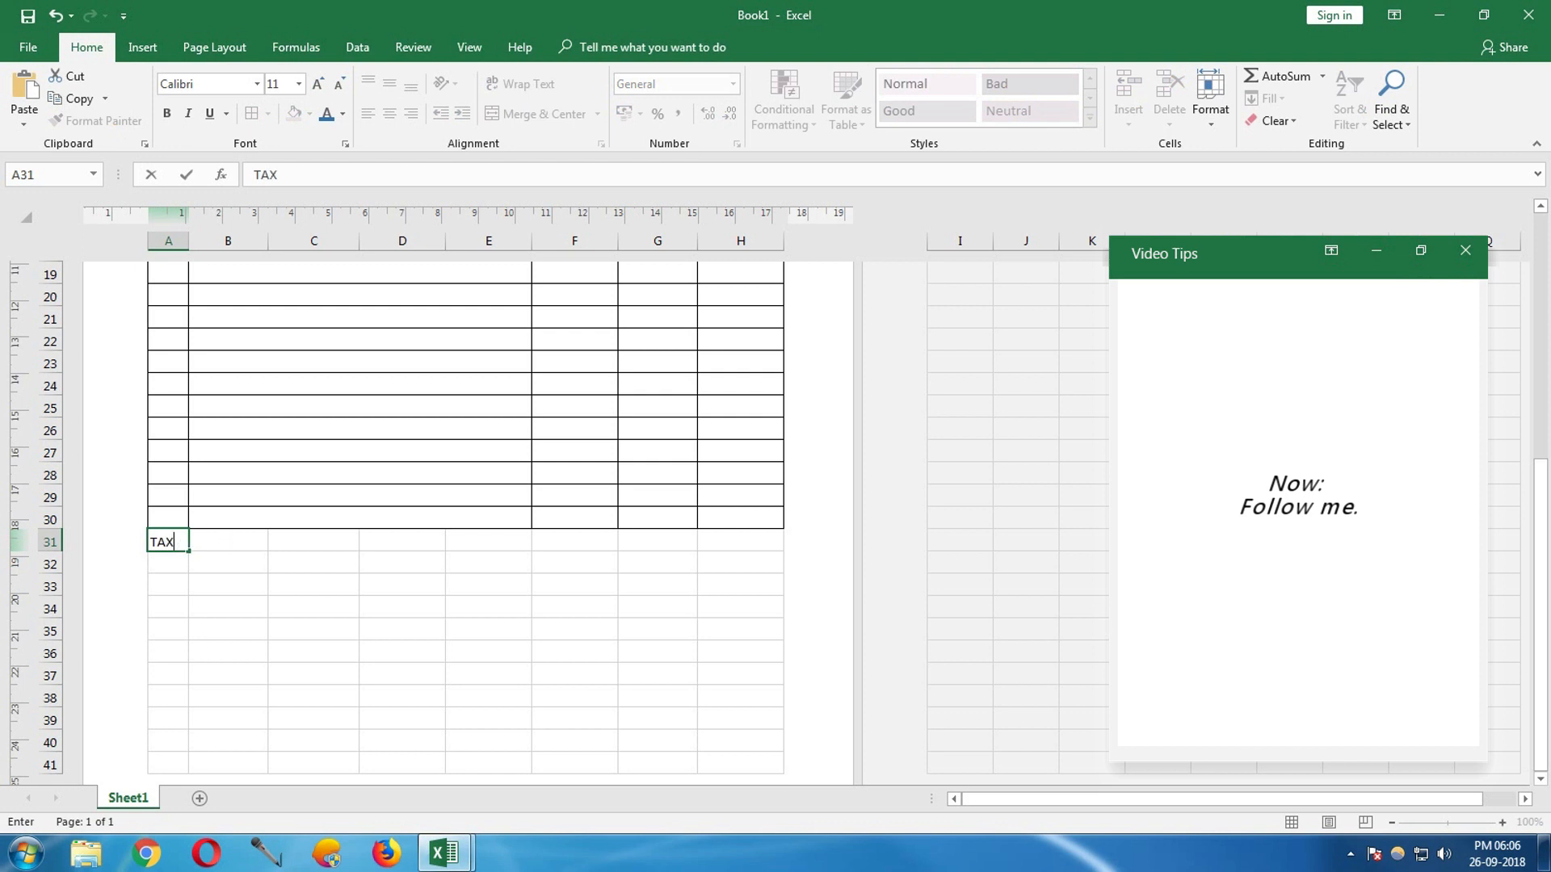
pyautogui.press('Tab')
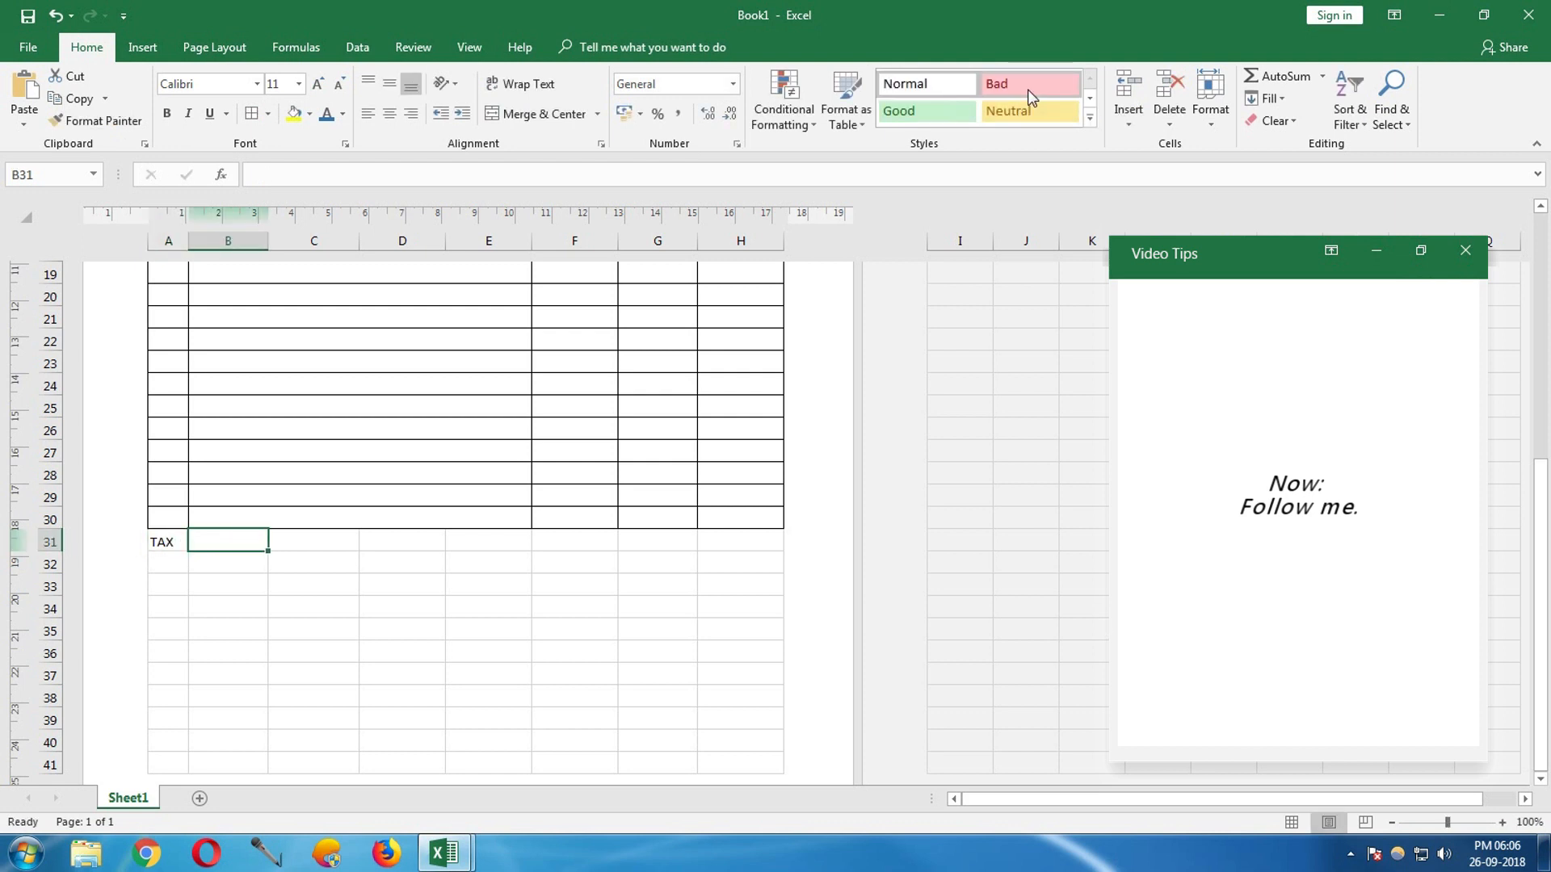
pyautogui.press('Tab')
pyautogui.write('D')
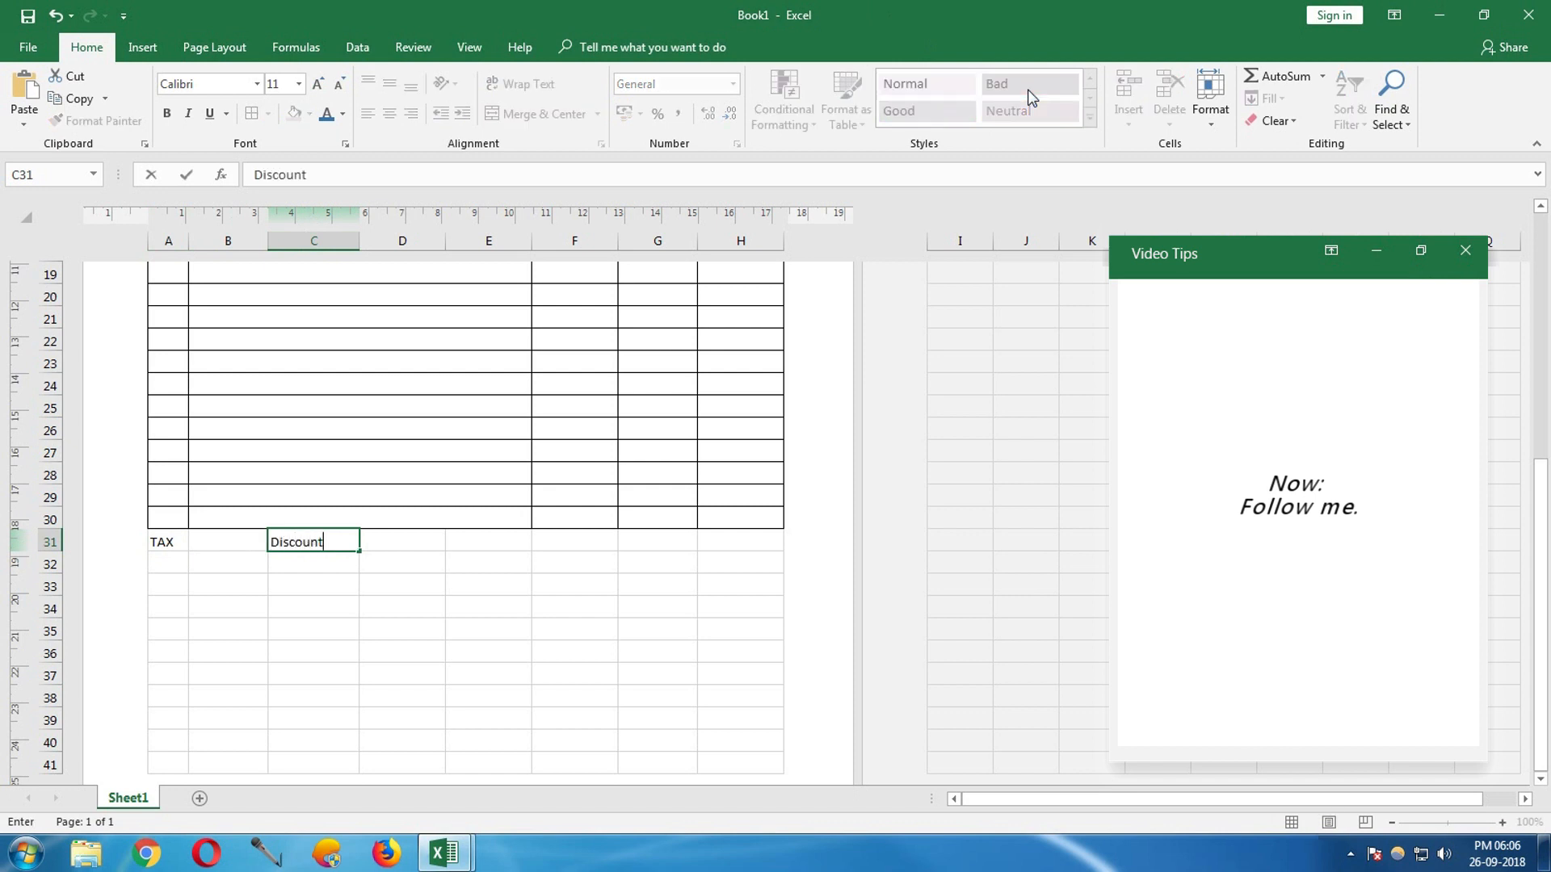
pyautogui.press('Tab')
pyautogui.press('Tab')
pyautogui.write('T')
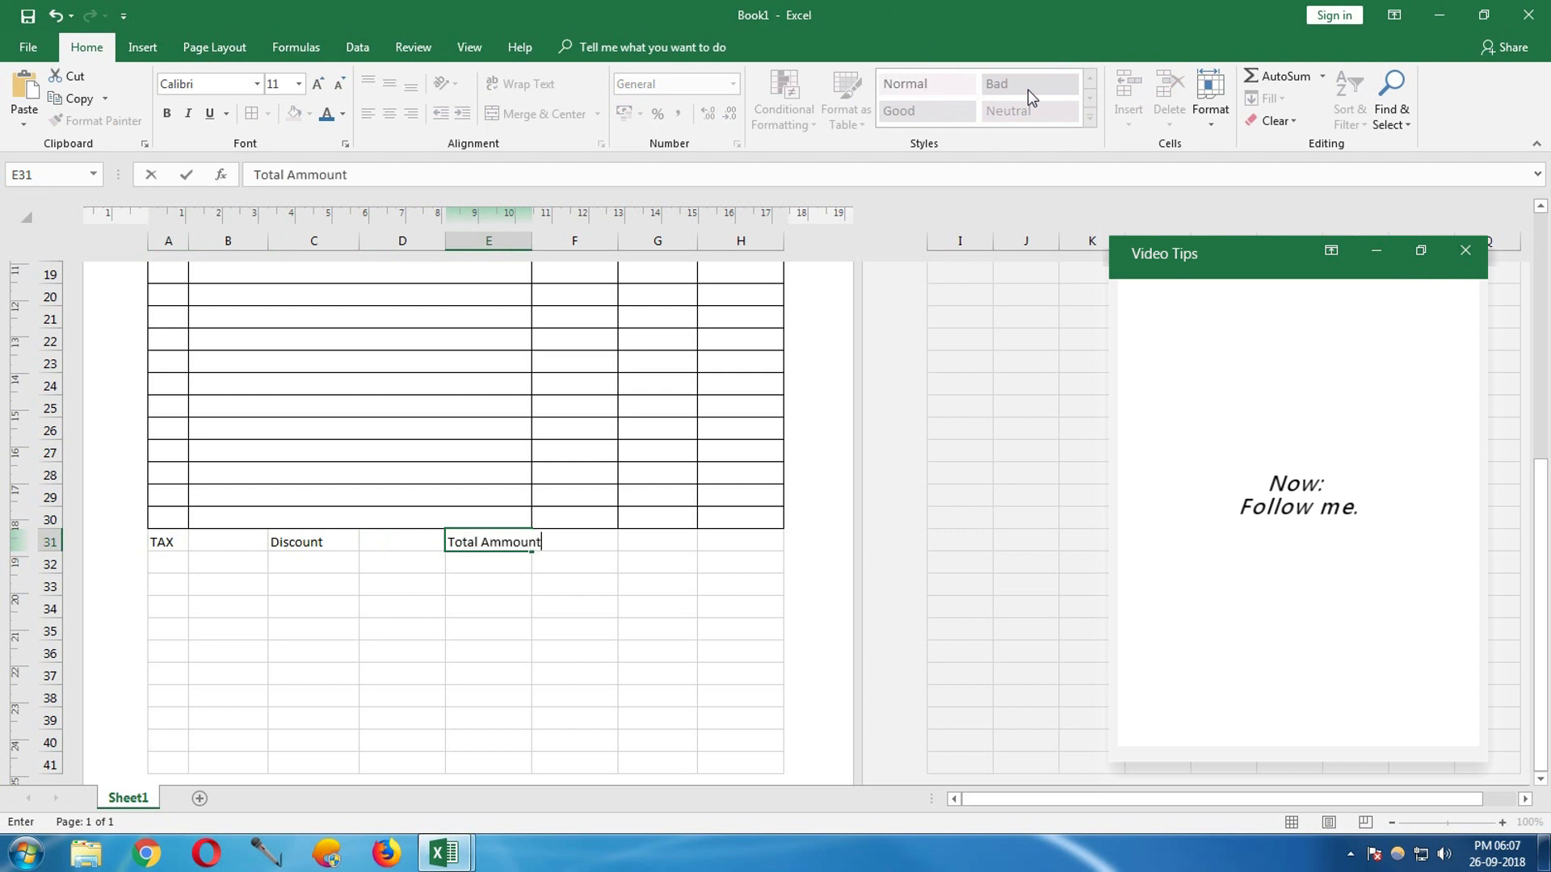
pyautogui.write('otal Ammount')
pyautogui.press('Tab')
# - Merge and center the cell pairs E31:F31, G31:H31, A32:B32 and C32:D32 separately
pyautogui.moveTo(501, 539); pyautogui.dragTo(748, 538)
pyautogui.click(534, 113)
pyautogui.click(548, 116)
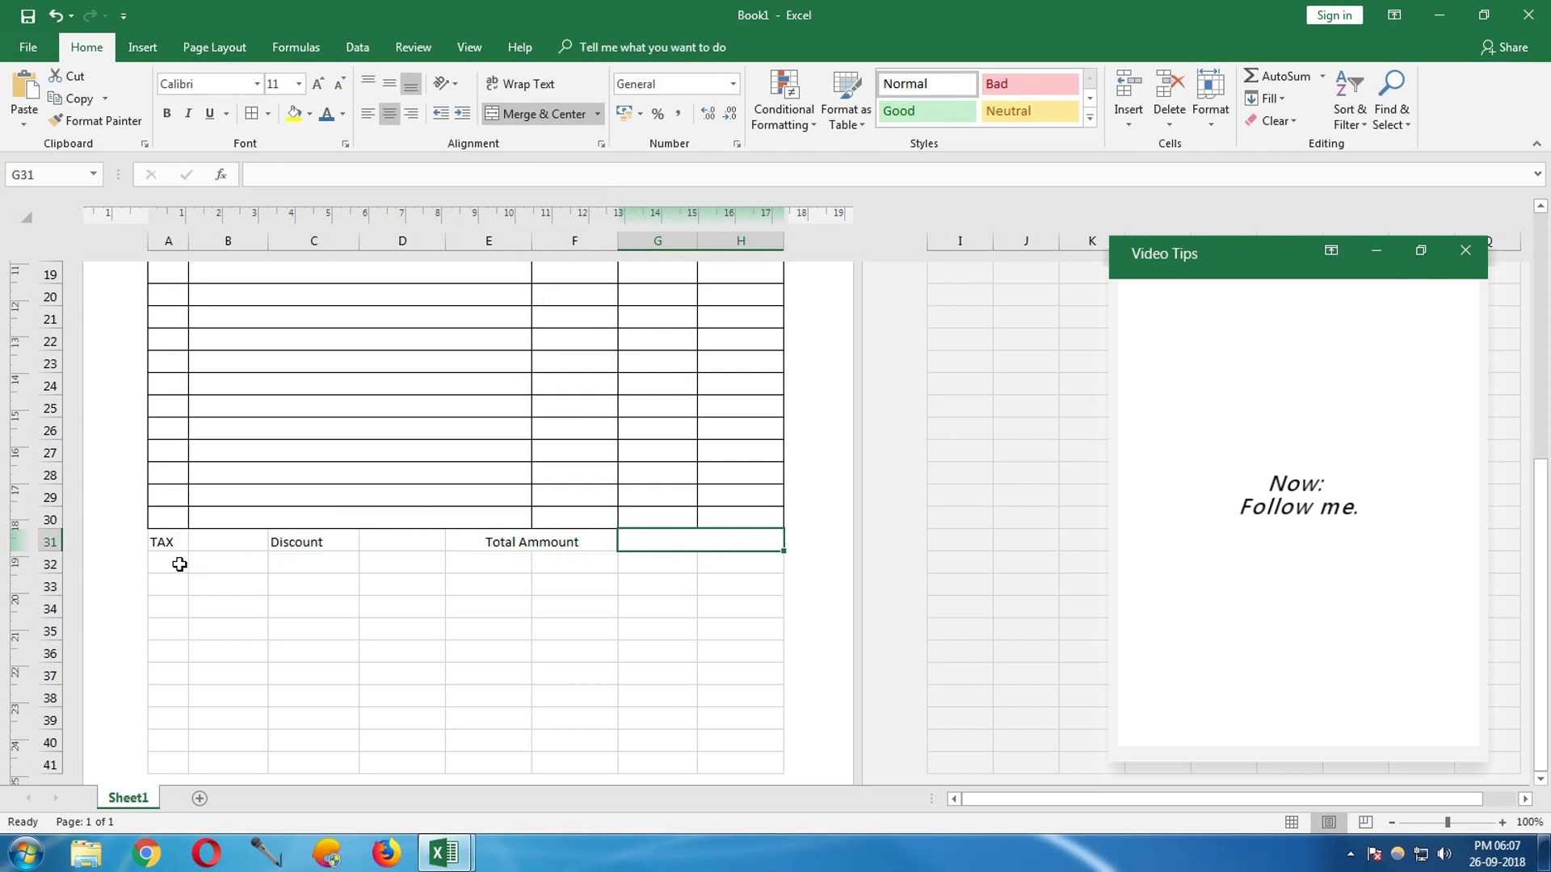
pyautogui.moveTo(177, 563); pyautogui.dragTo(226, 561)
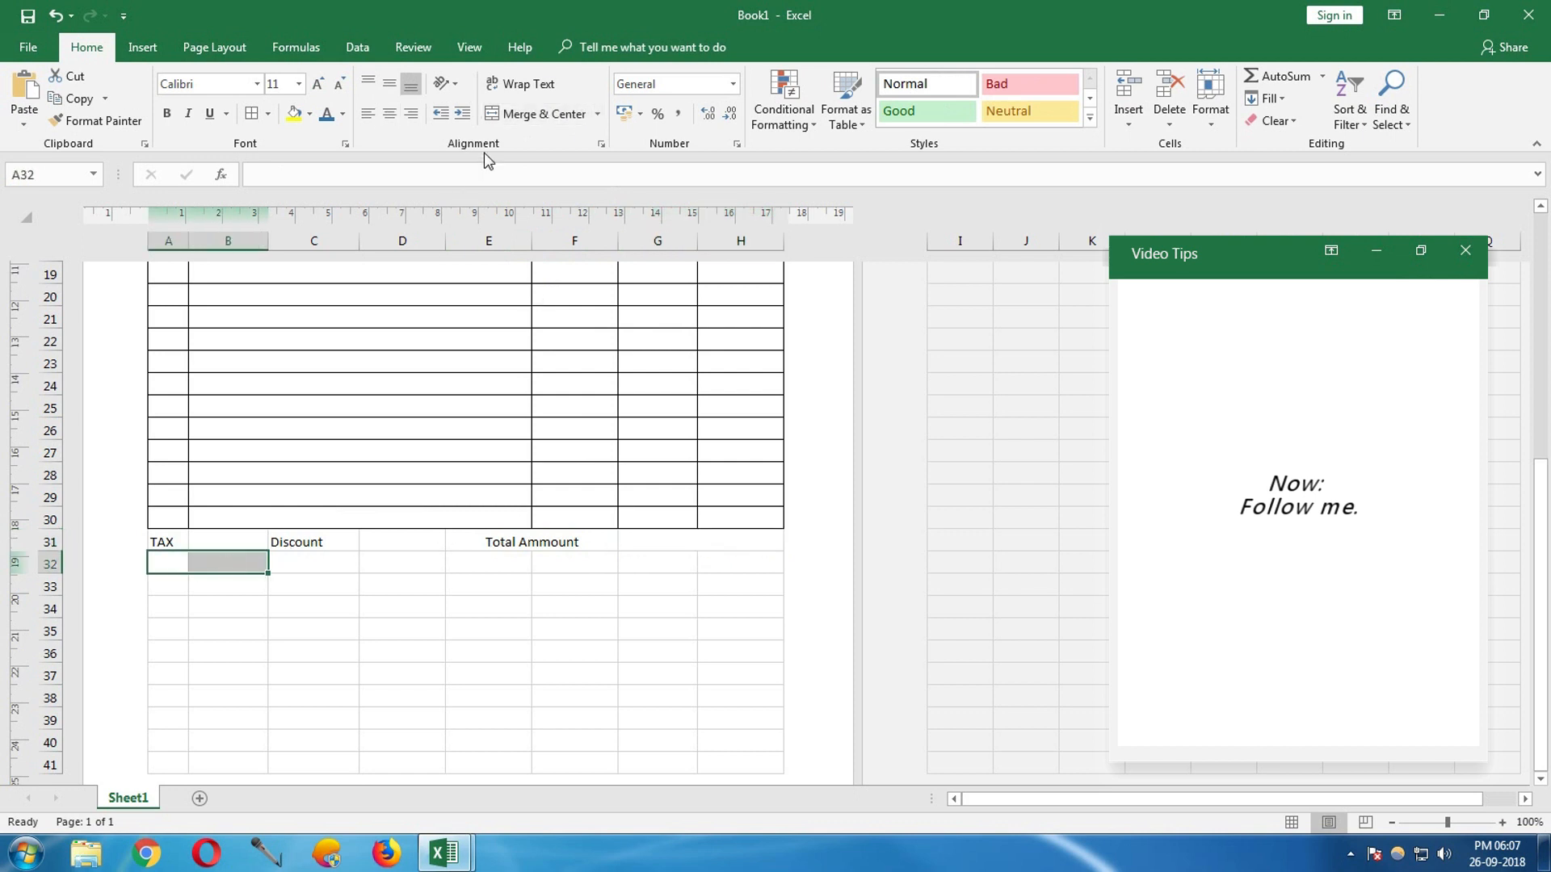
pyautogui.click(522, 120)
pyautogui.moveTo(322, 562); pyautogui.dragTo(613, 561)
pyautogui.click(536, 120)
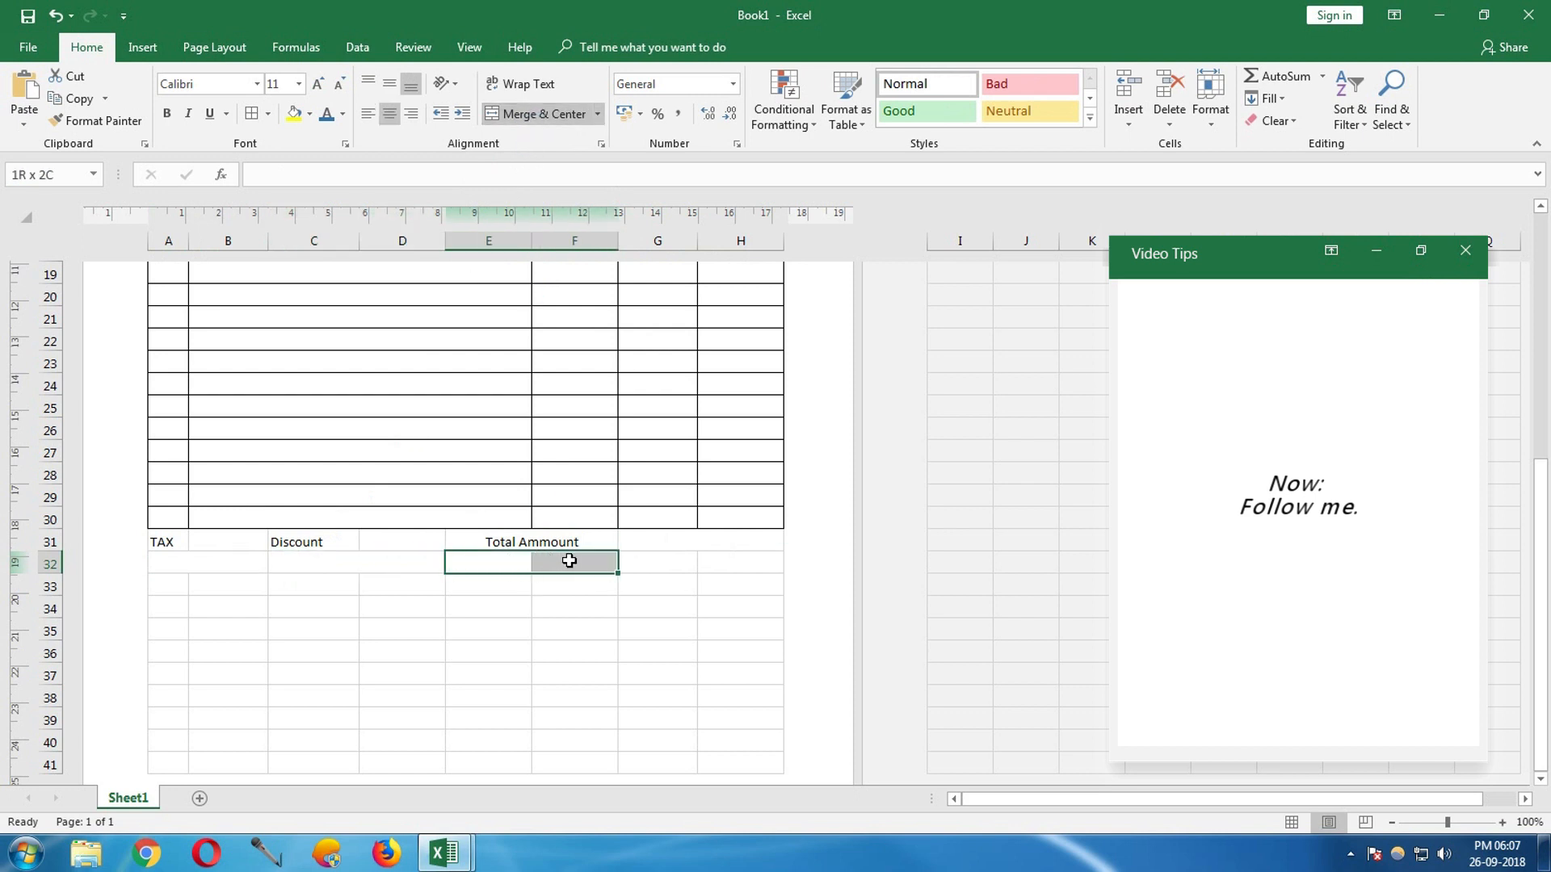
# - Merge and center E32:F32 and enter "Final Ammount" in it
pyautogui.click(543, 118)
pyautogui.write('Final Ammount')
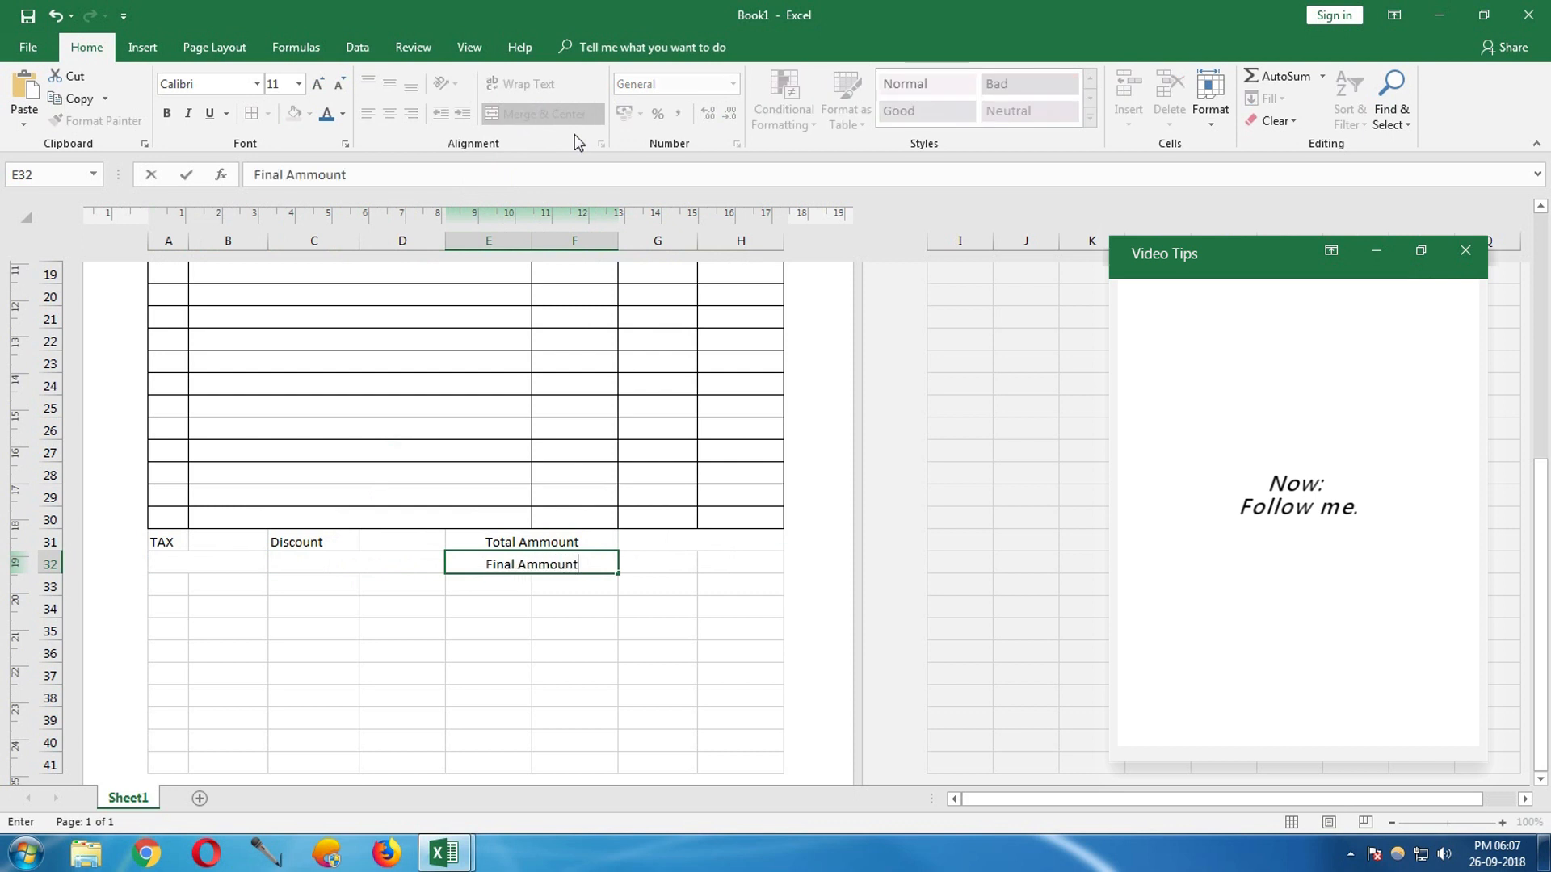
pyautogui.press('Return')
# - Apply All Borders to the totals rows in cells A31:H32
pyautogui.moveTo(156, 537); pyautogui.dragTo(731, 565)
pyautogui.click(247, 114)
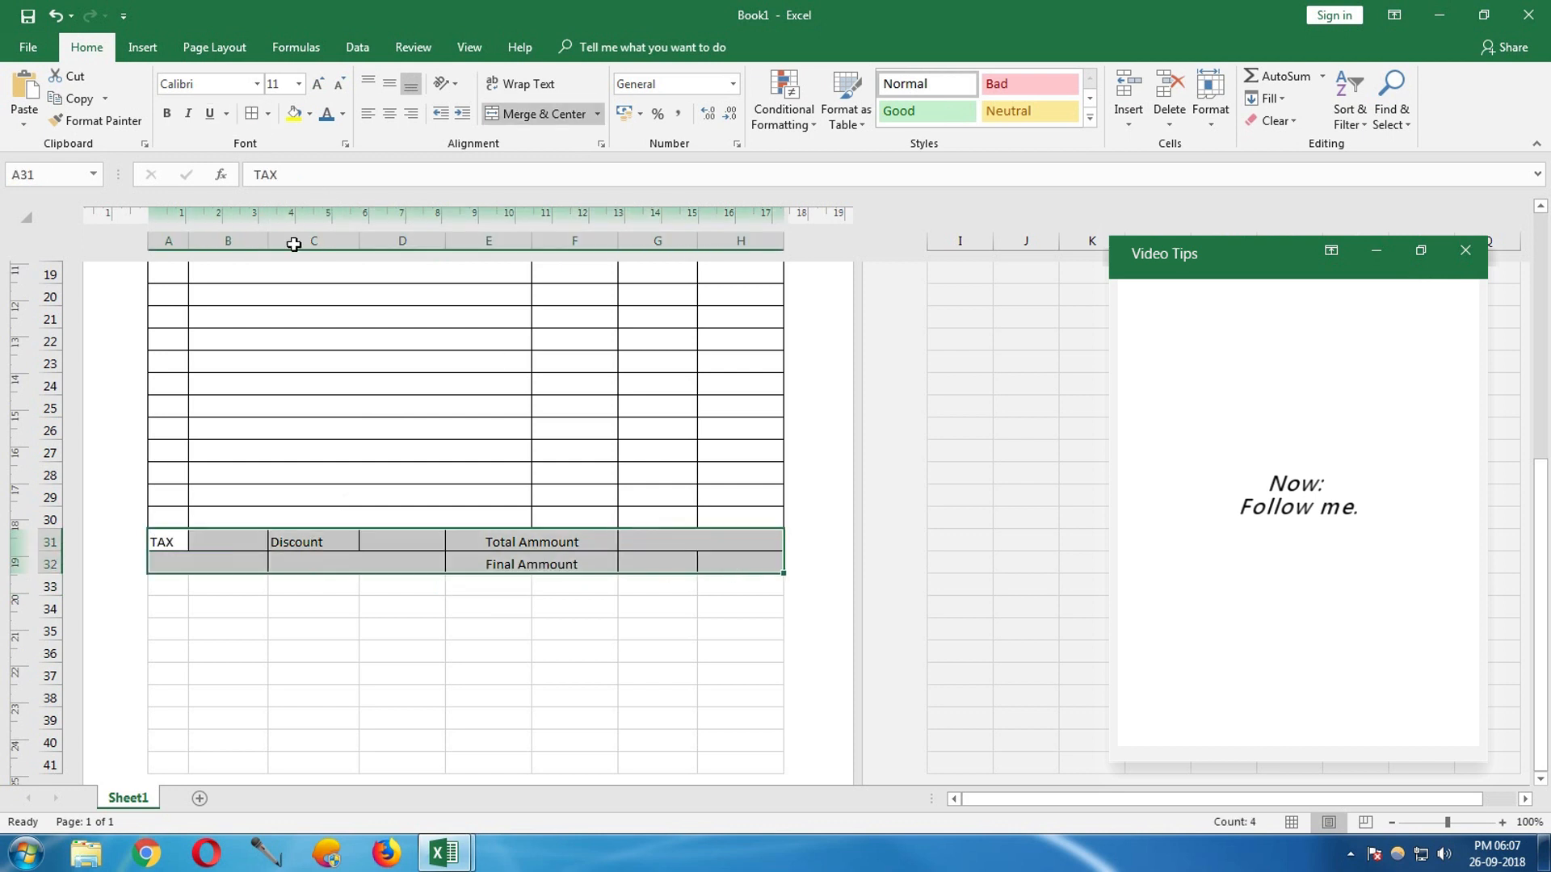
pyautogui.click(291, 601)
# - Enter a tax rate of 18% in B31 and a discount of 5% in D31
pyautogui.click(235, 540)
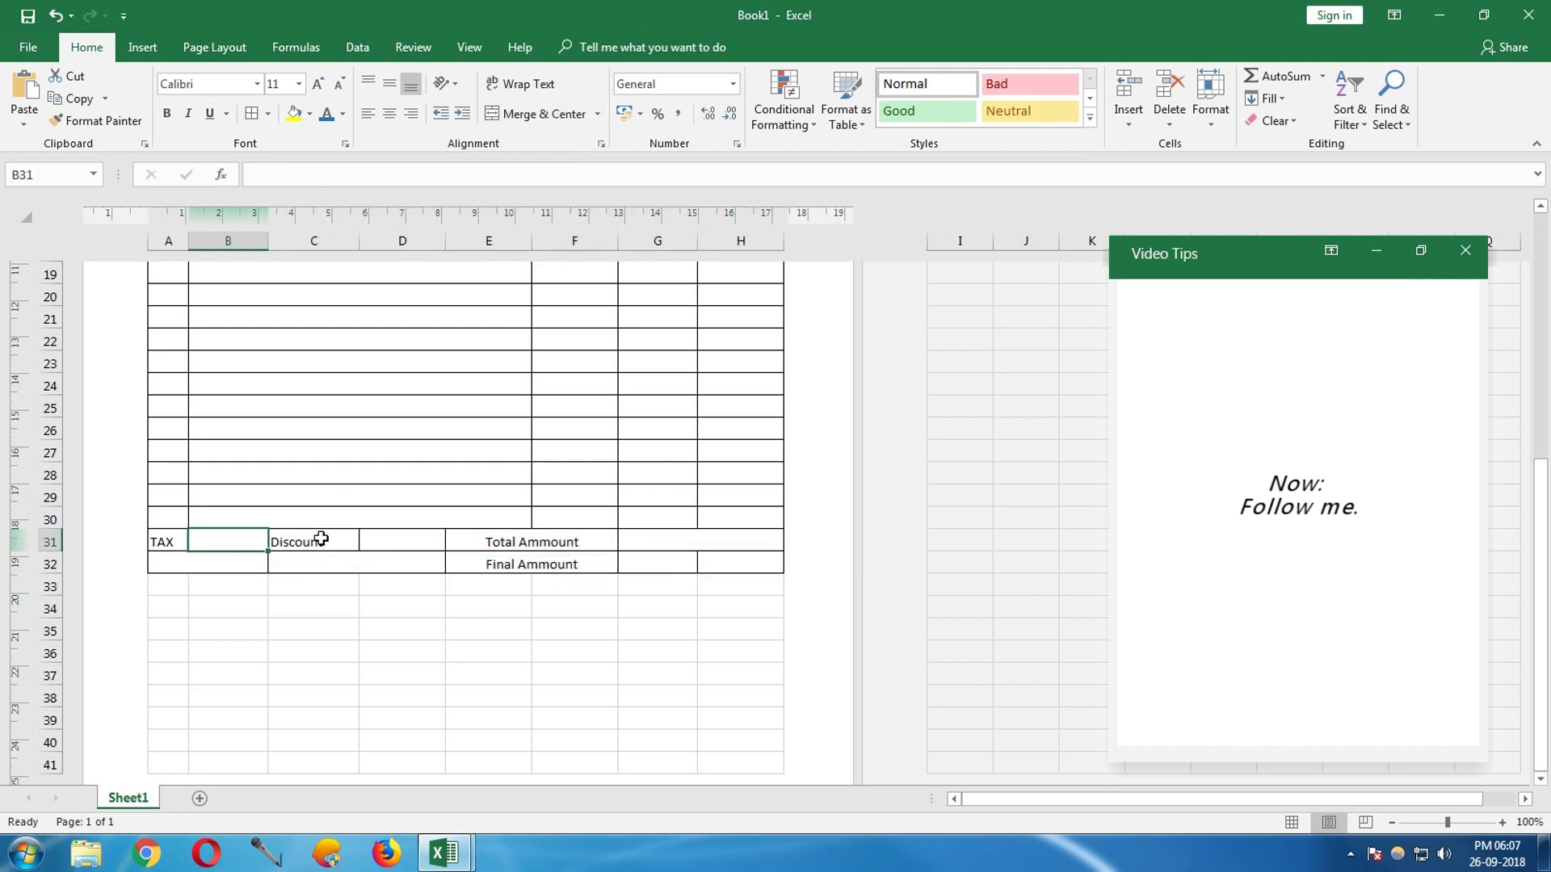
pyautogui.write('18')
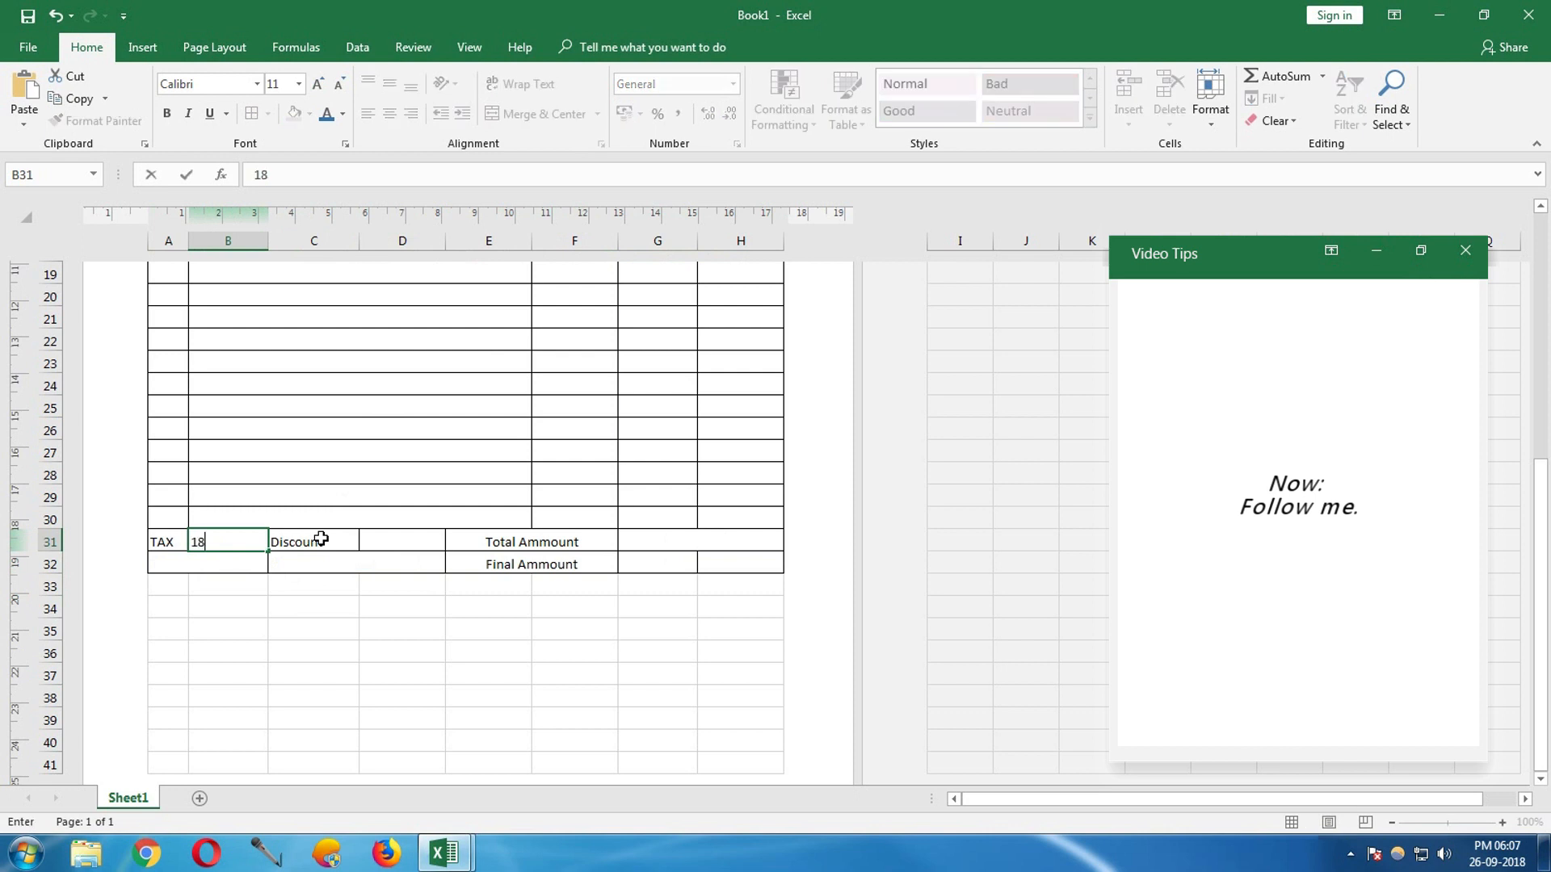
pyautogui.write('%')
pyautogui.press('Return')
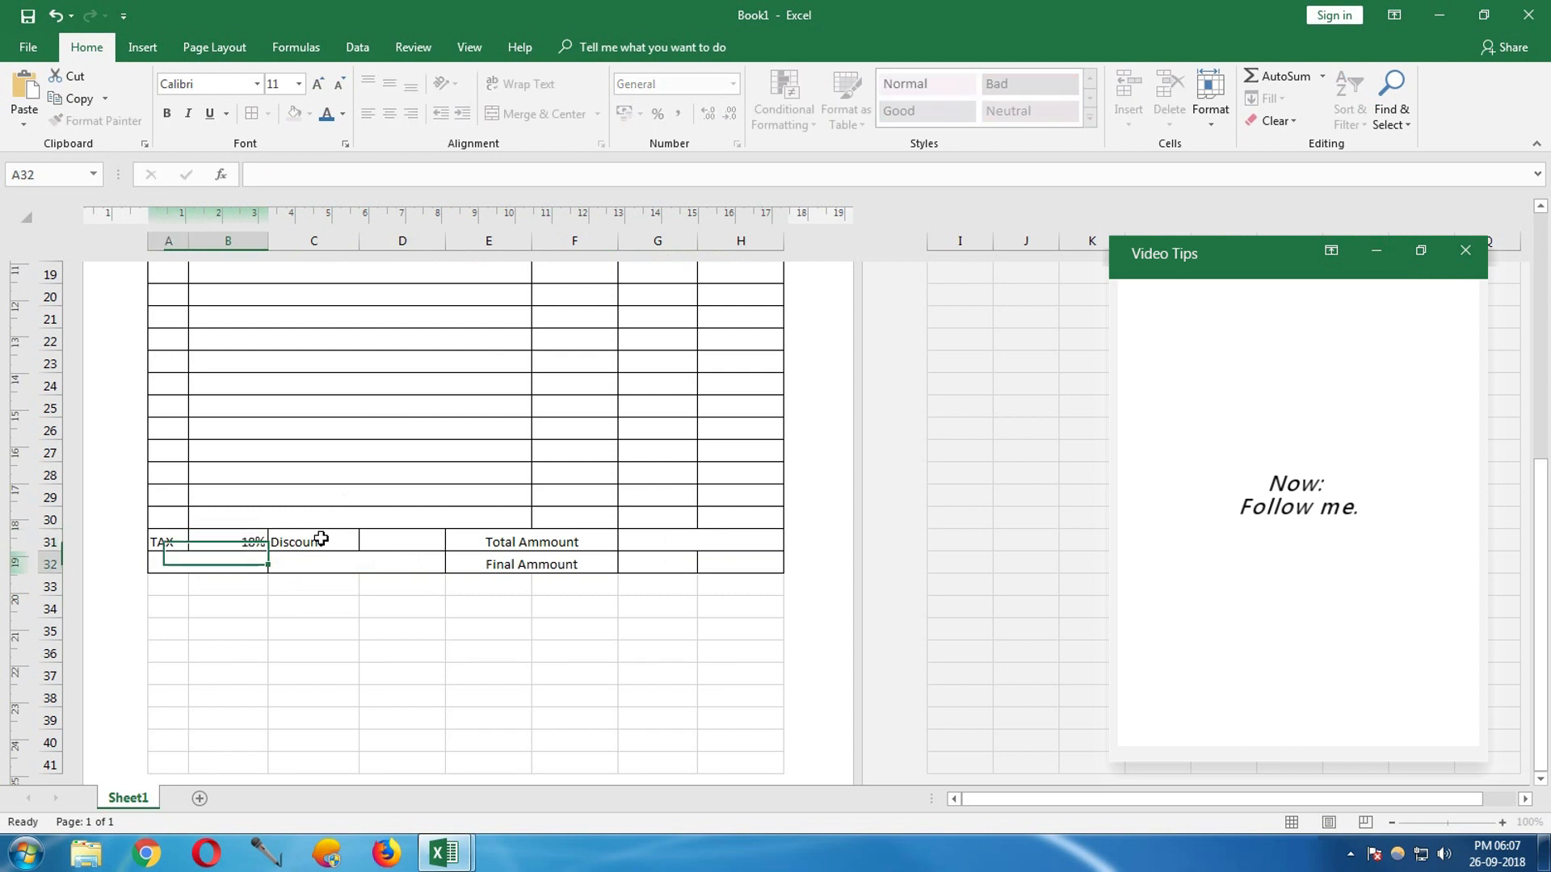
pyautogui.click(393, 540)
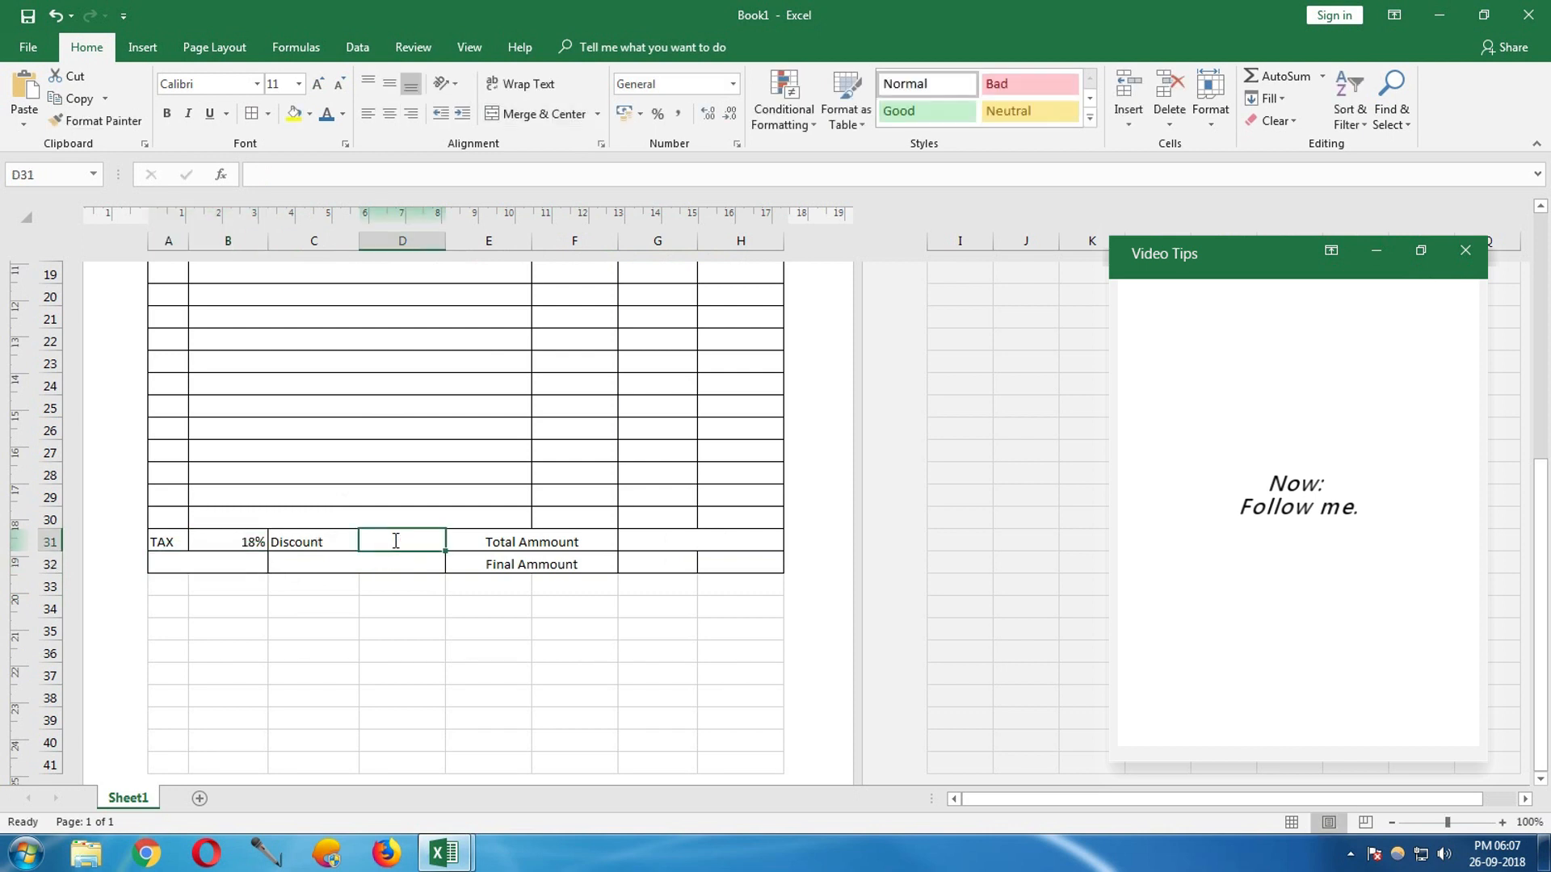
pyautogui.write('5')
pyautogui.press('Return')
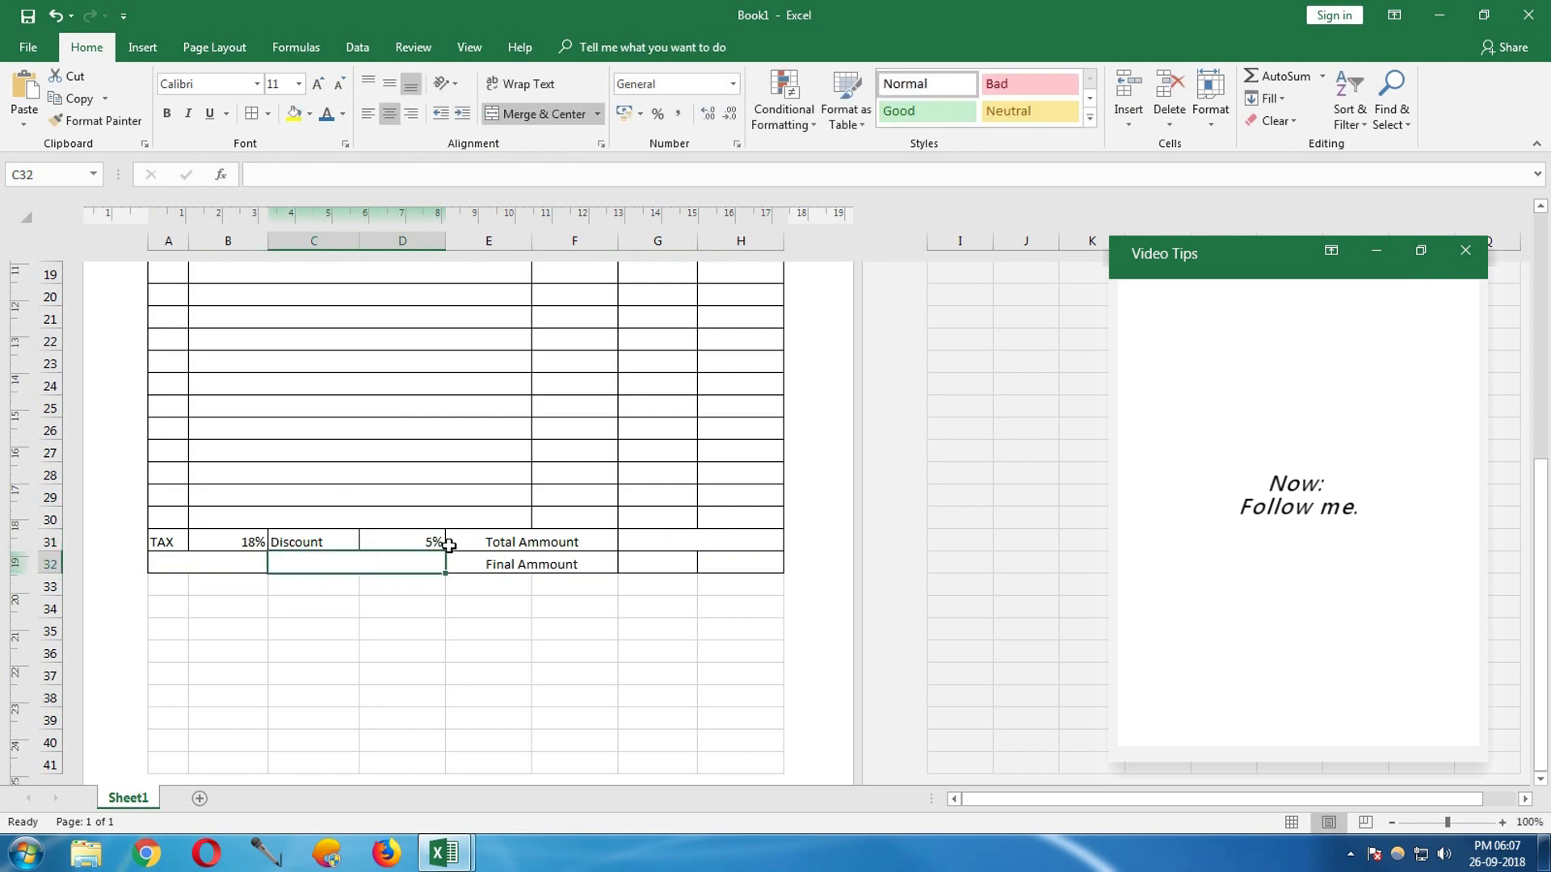
# - Center the contents of the totals rows A31:H32 horizontally and middle-align them vertically
pyautogui.click(436, 543)
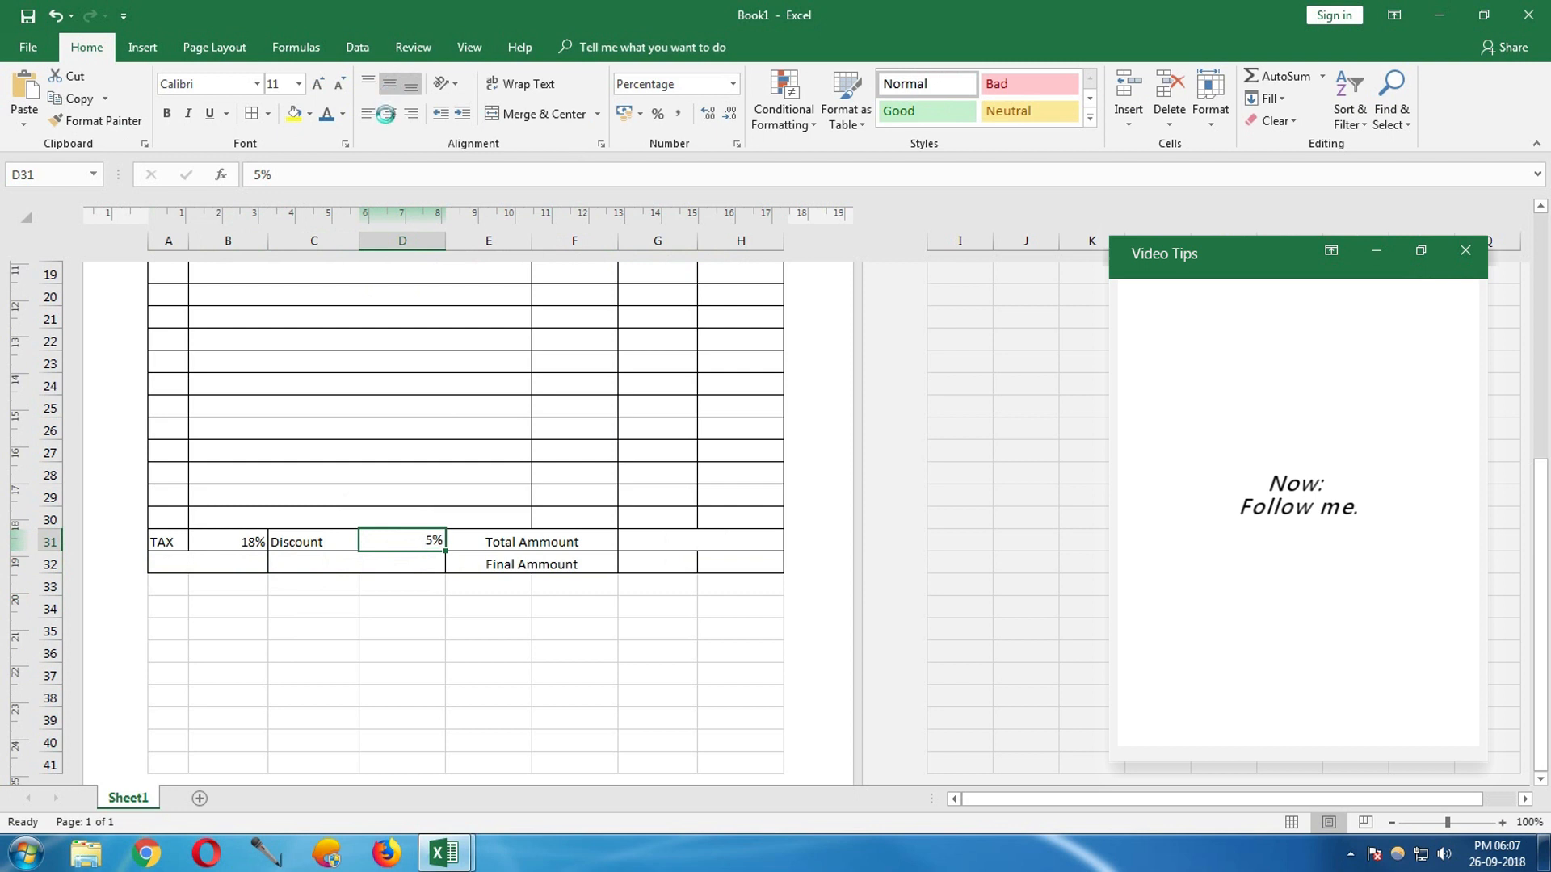
pyautogui.click(228, 540)
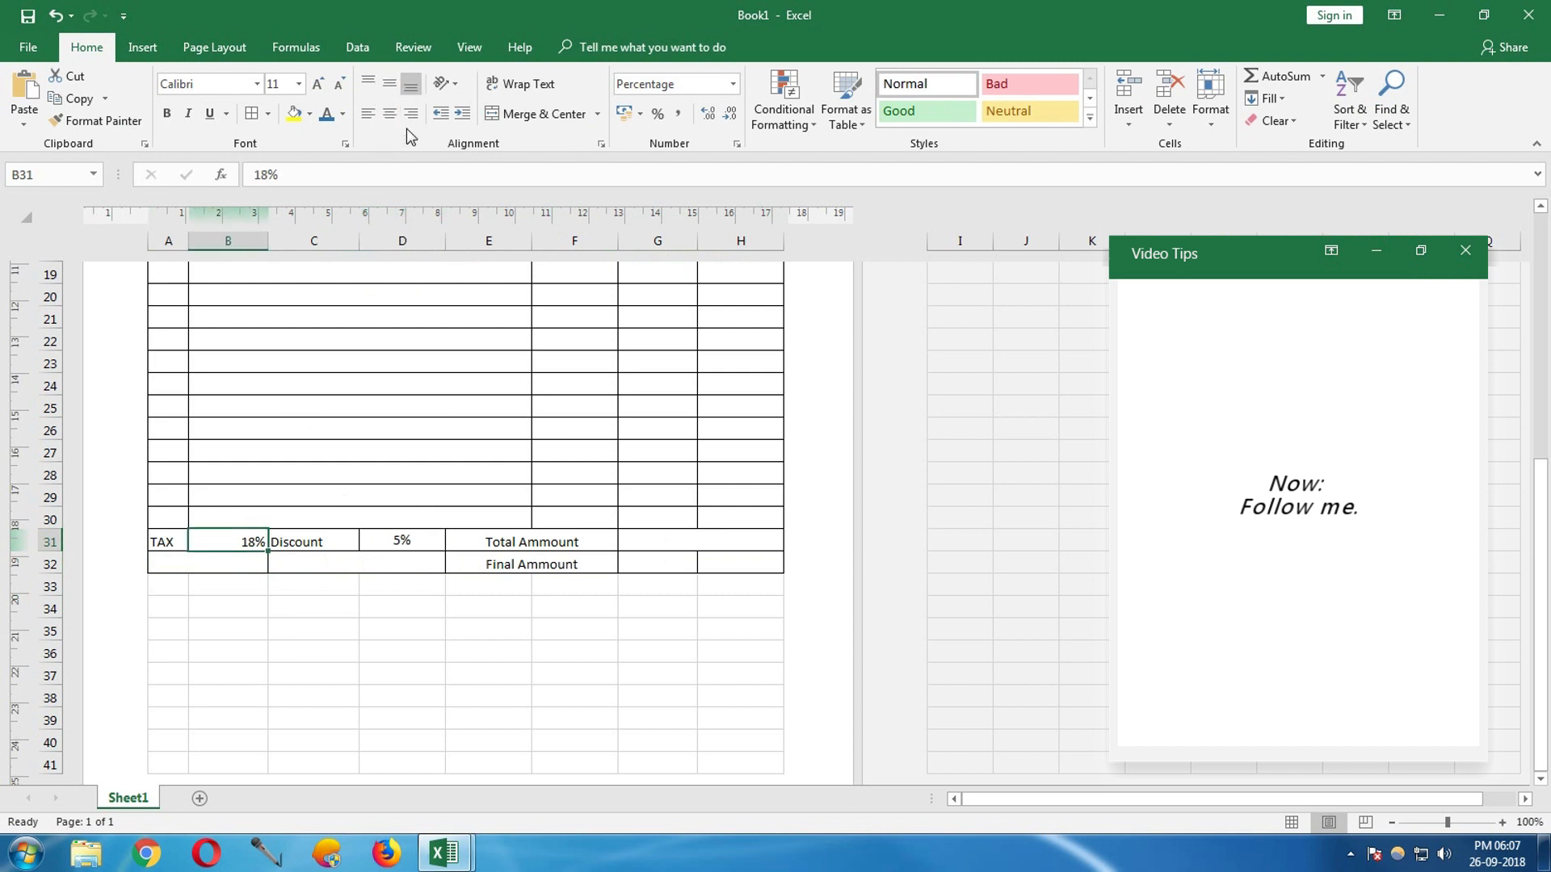
pyautogui.click(389, 113)
pyautogui.moveTo(162, 542); pyautogui.dragTo(730, 561)
pyautogui.click(389, 114)
pyautogui.click(386, 84)
# - Apply the 20% - Accent1 cell style to the totals rows, A31:H32
pyautogui.scroll(-1, 630, 550)
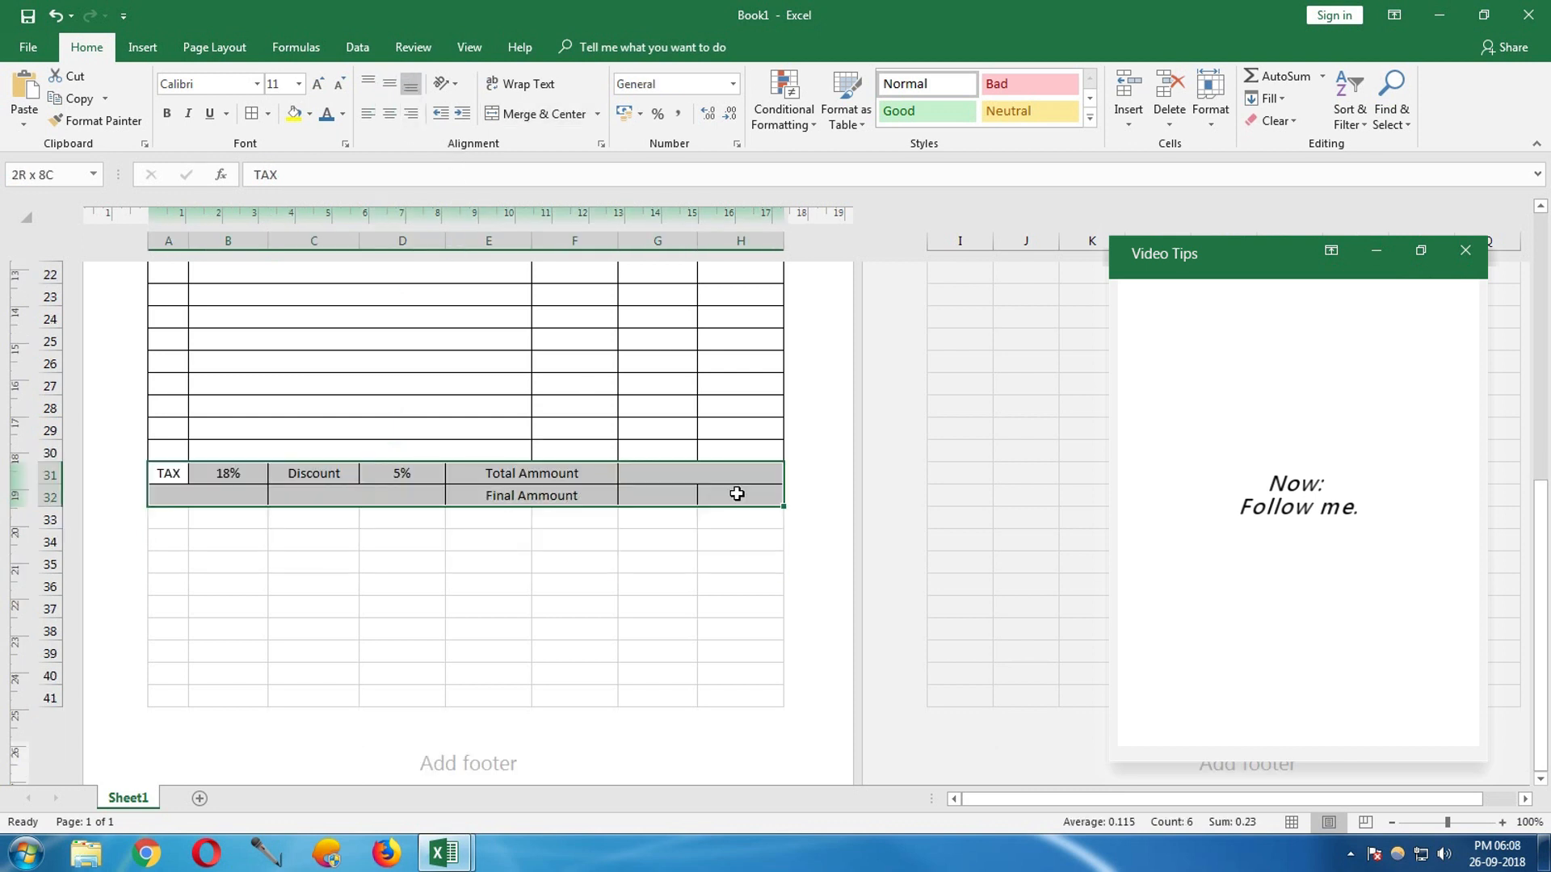
pyautogui.click(1090, 117)
pyautogui.click(933, 279)
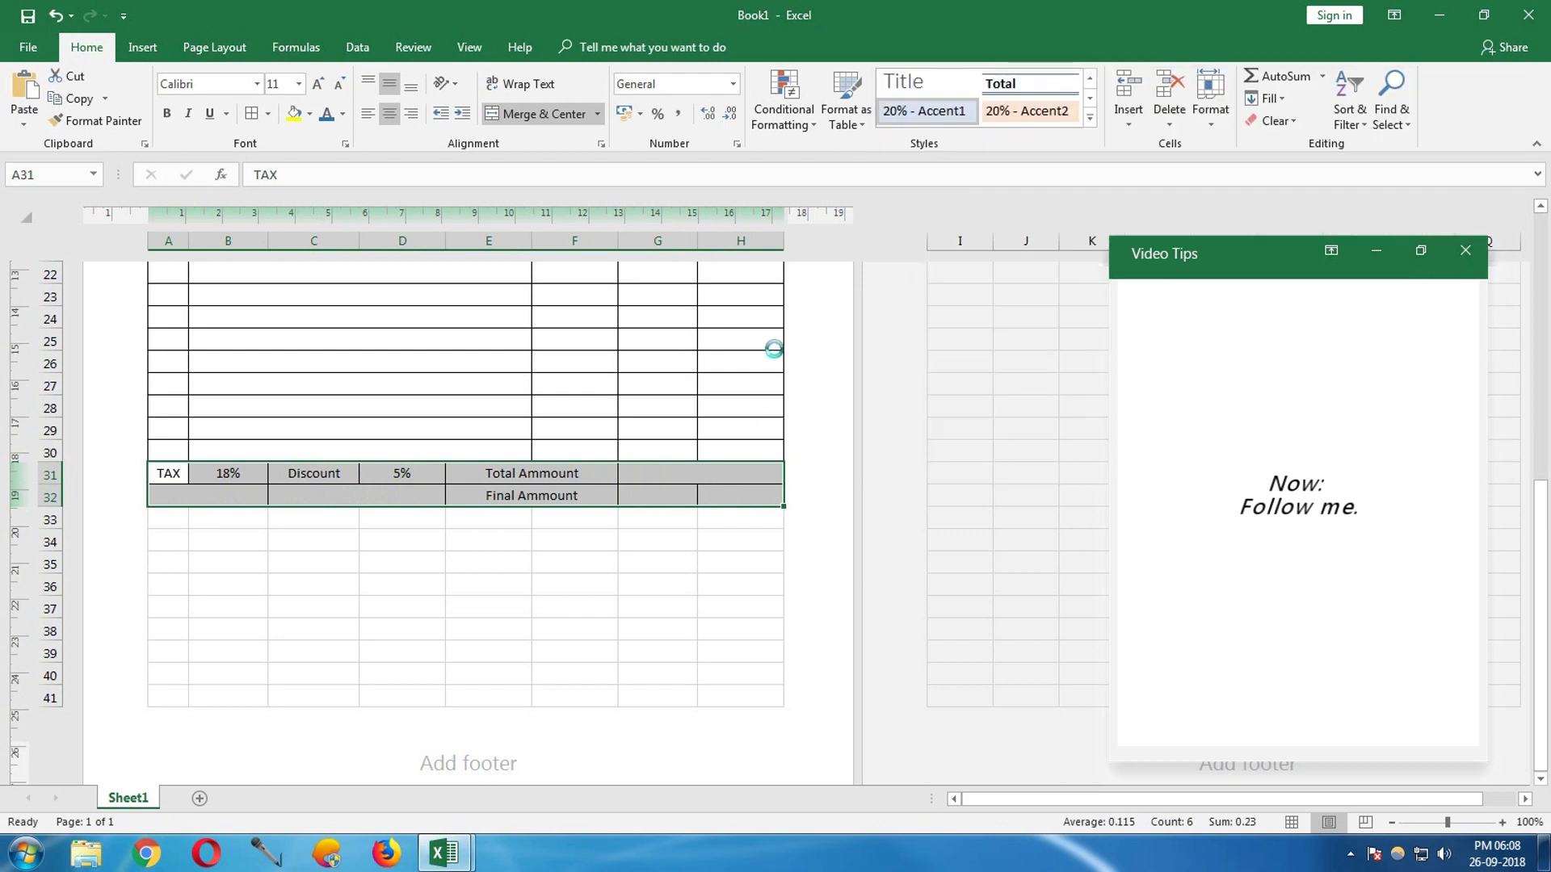
# - Merge and center G32:H32 and make the Final Ammount cells, E32:H32, bold
pyautogui.moveTo(583, 502); pyautogui.dragTo(727, 496)
pyautogui.click(637, 497)
pyautogui.click(525, 113)
pyautogui.moveTo(543, 492); pyautogui.dragTo(709, 495)
pyautogui.click(166, 114)
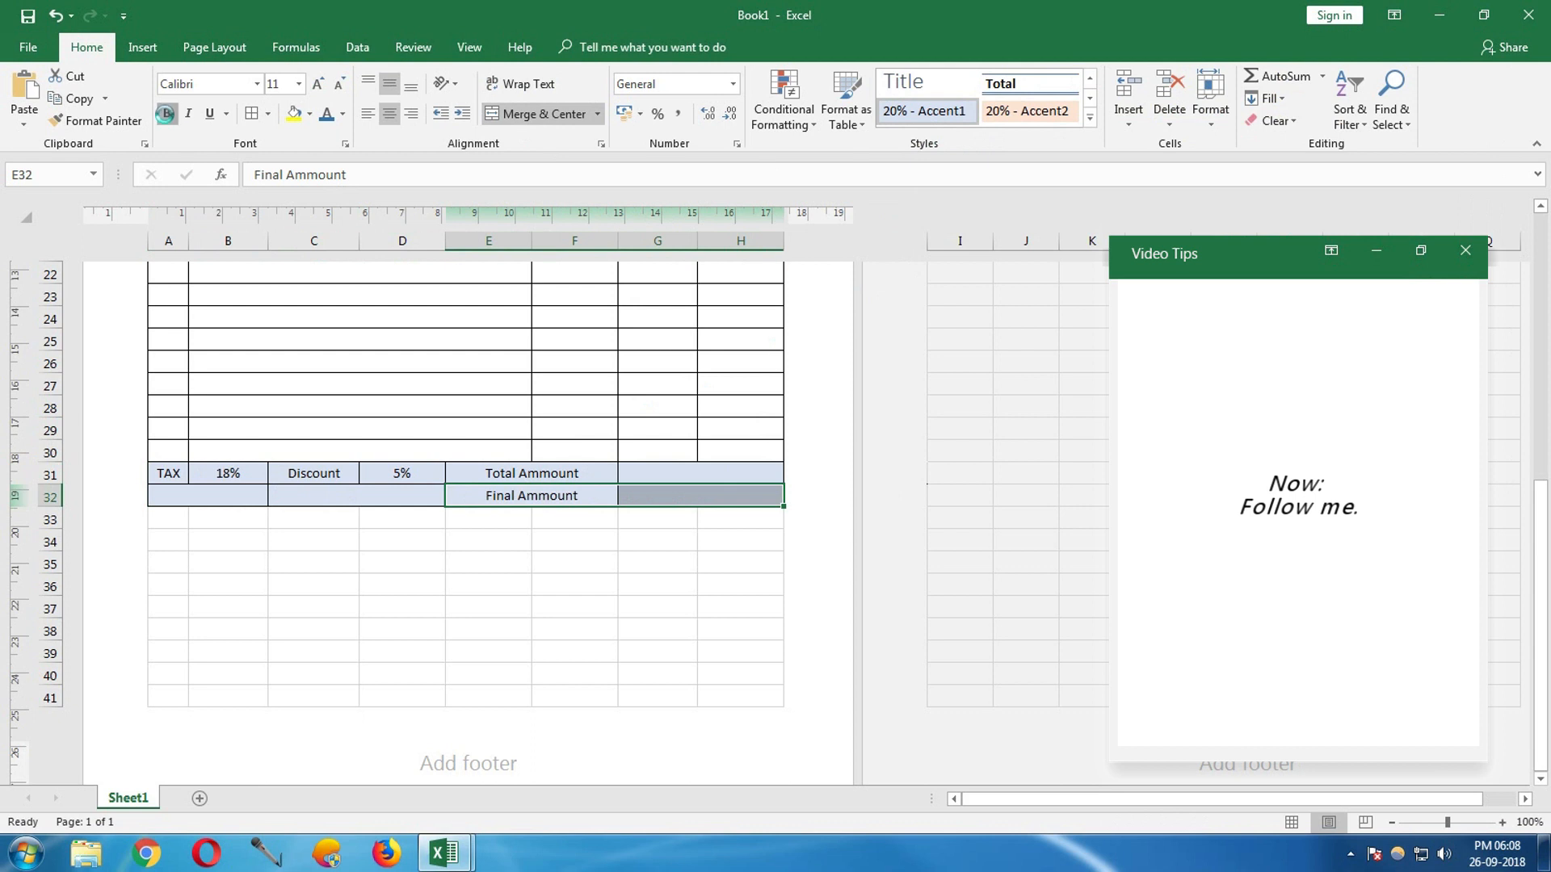
pyautogui.click(284, 592)
# - Merge and center A34:B34 with the label "Received By", and merge C34:E34 as its blank field
pyautogui.scroll(-1, 282, 593)
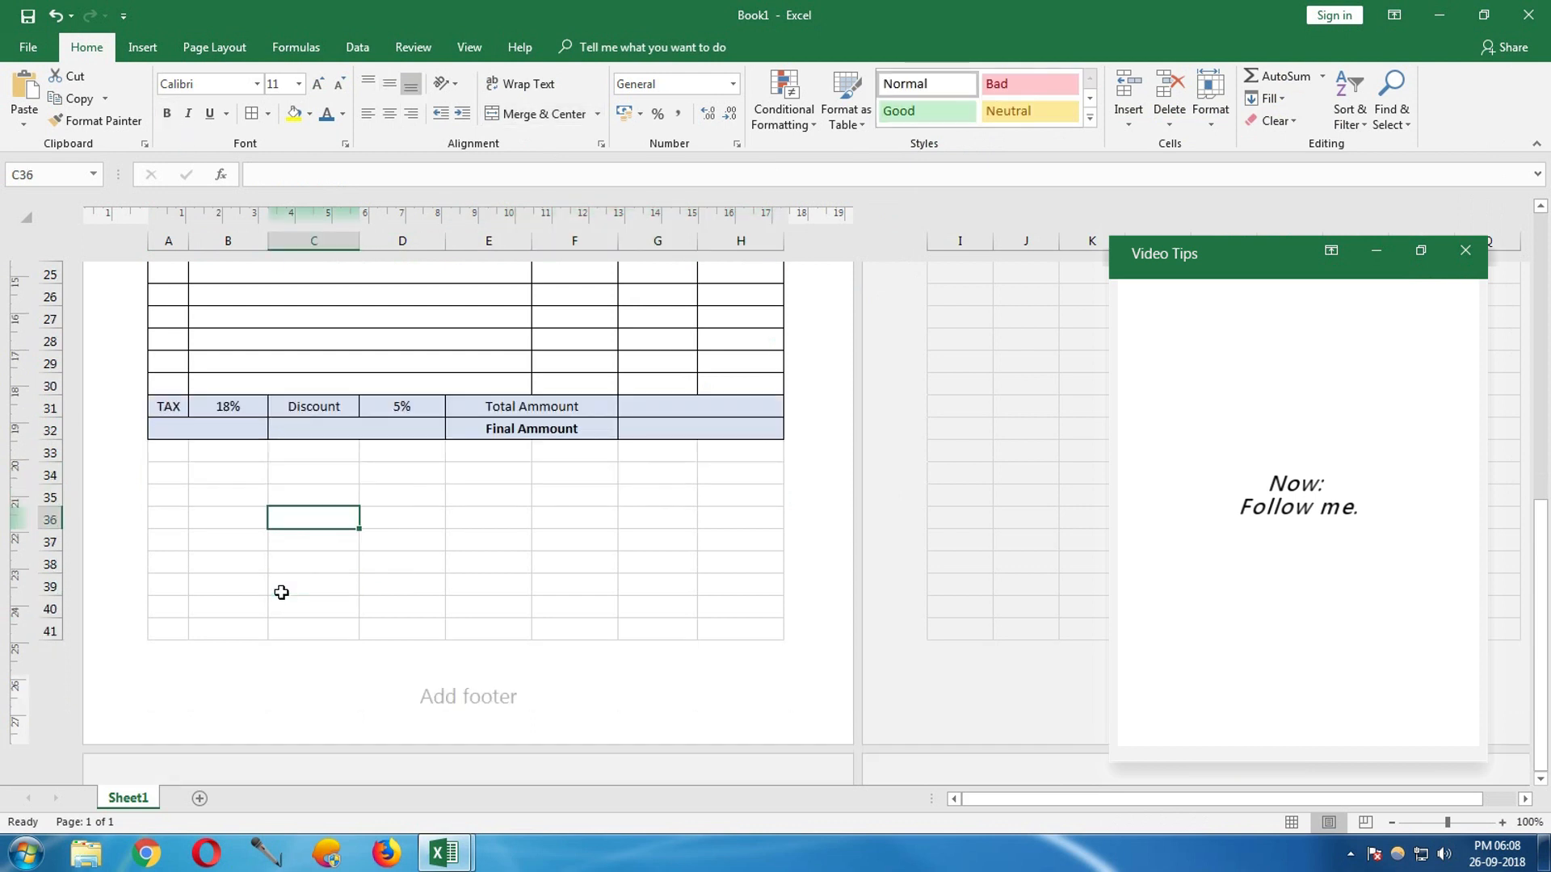
pyautogui.click(171, 476)
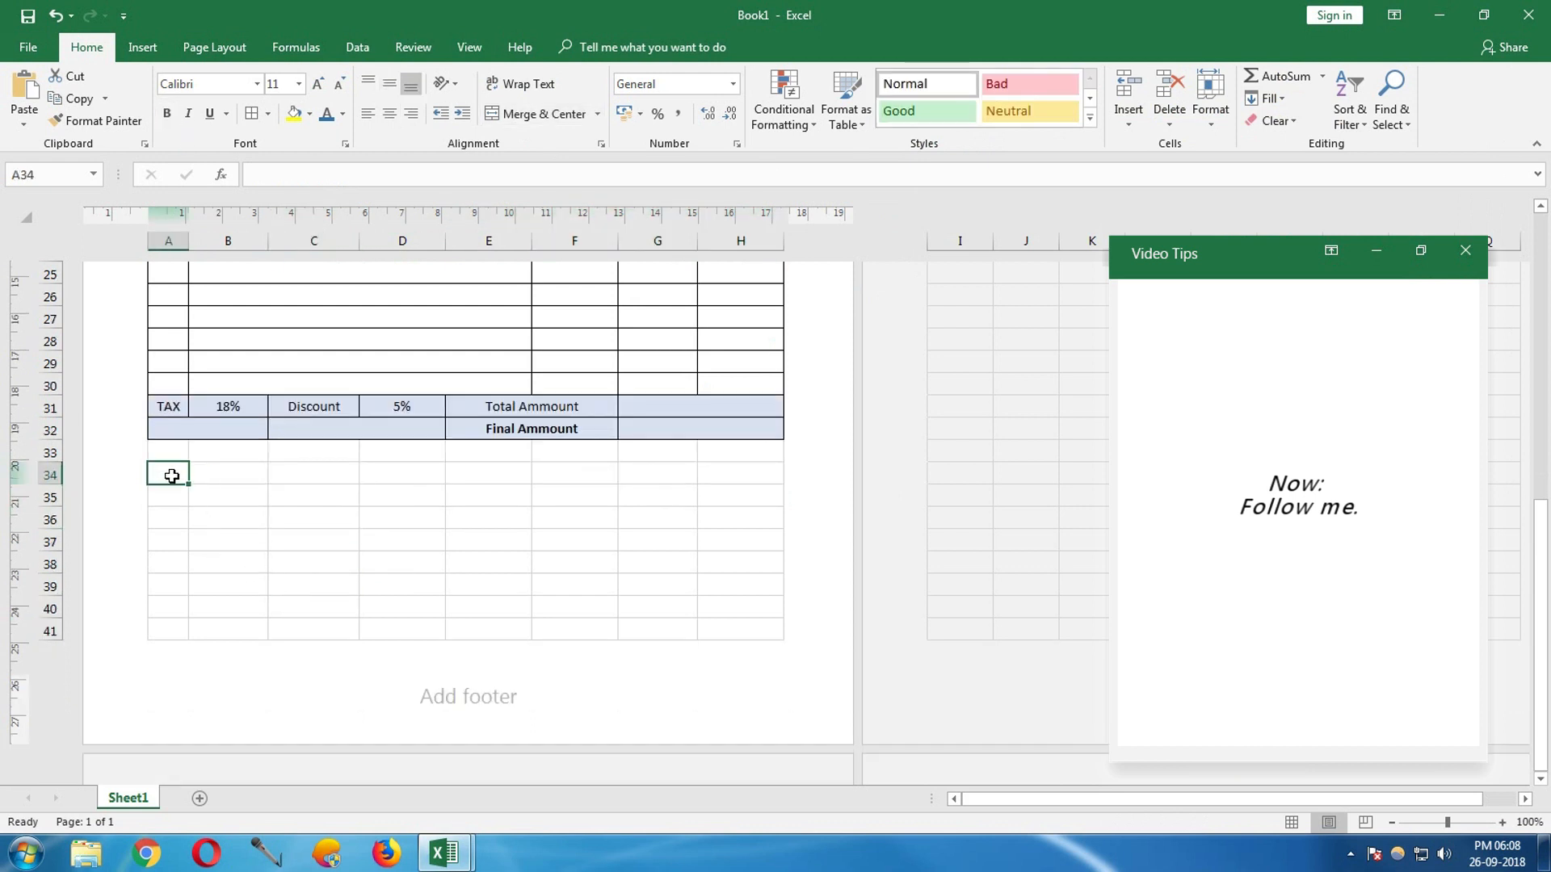
pyautogui.moveTo(171, 476); pyautogui.dragTo(249, 475)
pyautogui.click(517, 114)
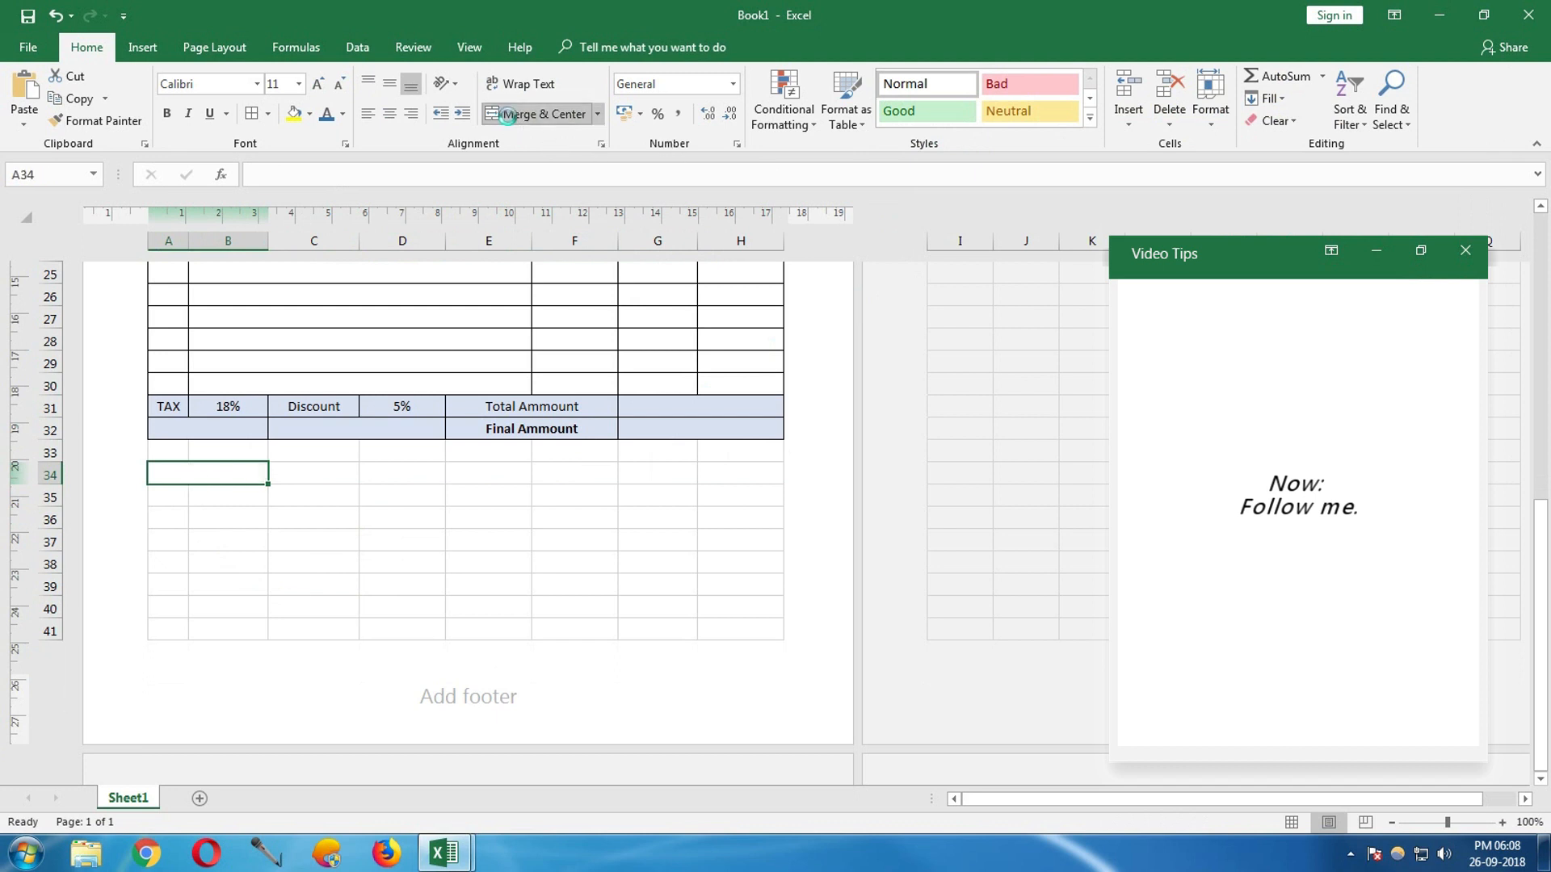
pyautogui.write('Re')
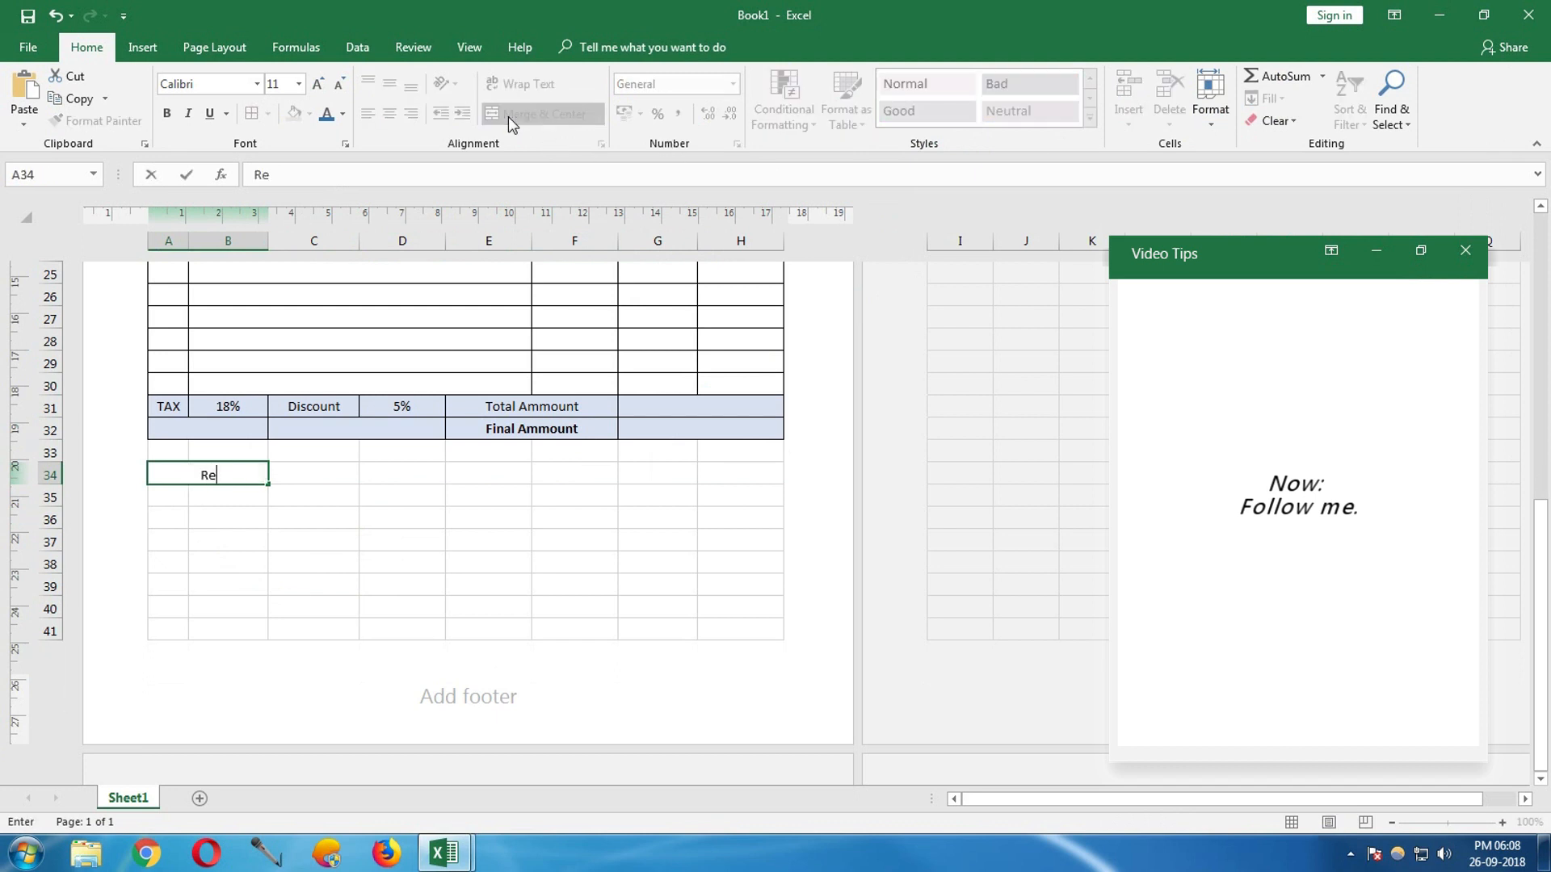
pyautogui.write('ceive')
pyautogui.press('BackSpace')
pyautogui.press('BackSpace')
pyautogui.write('eived By')
pyautogui.press('Tab')
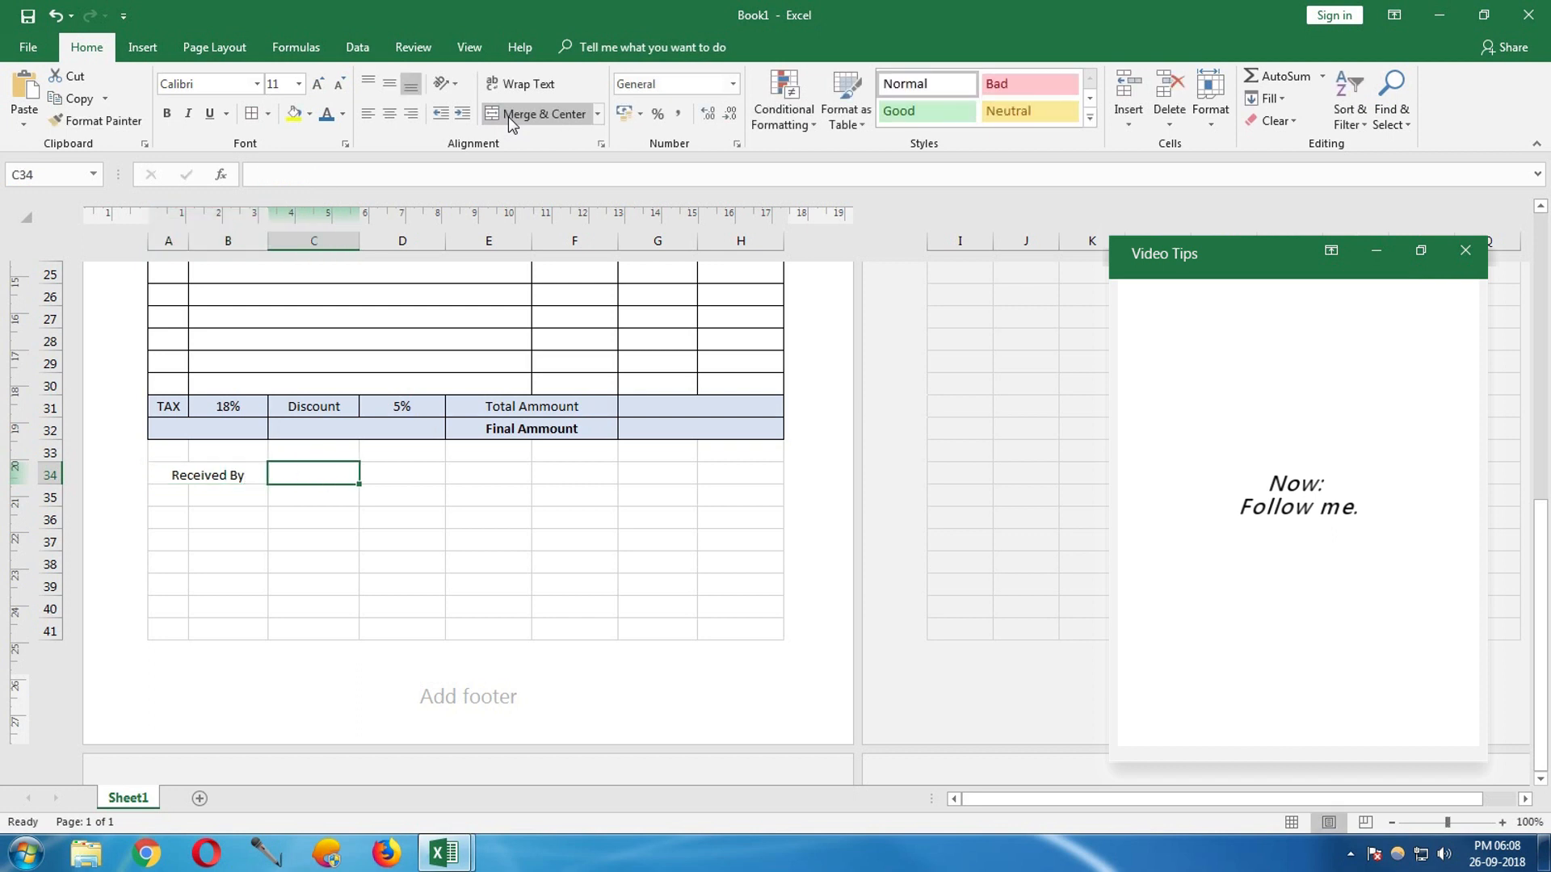
pyautogui.moveTo(304, 469); pyautogui.dragTo(484, 465)
pyautogui.click(533, 113)
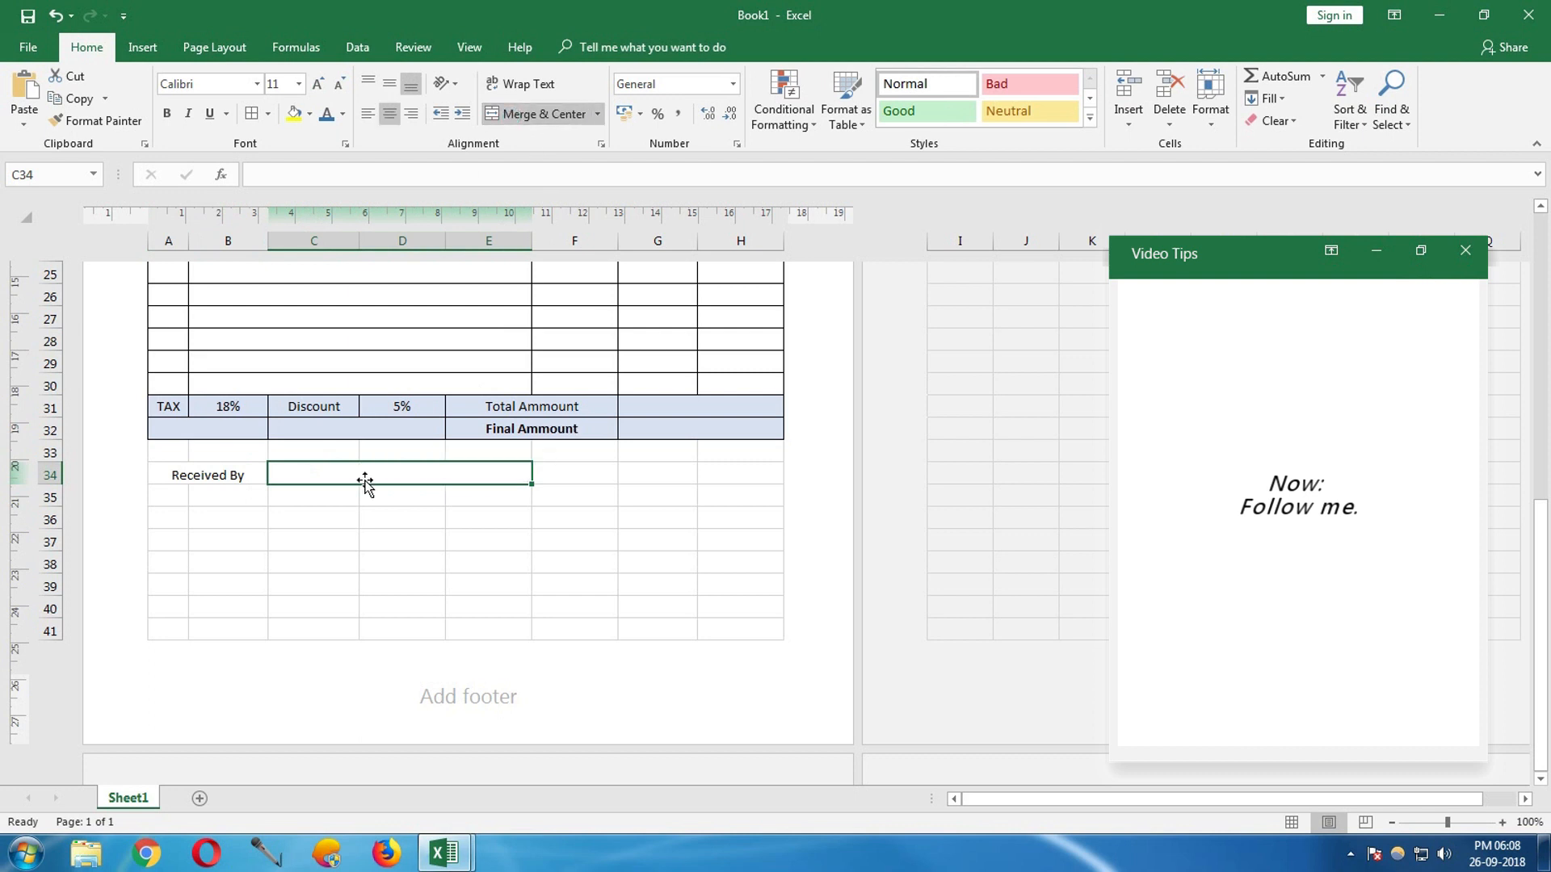
# - Merge and center A35:B35 with the label "Note*", and merge C35:E35 as its blank field
pyautogui.moveTo(169, 495); pyautogui.dragTo(249, 487)
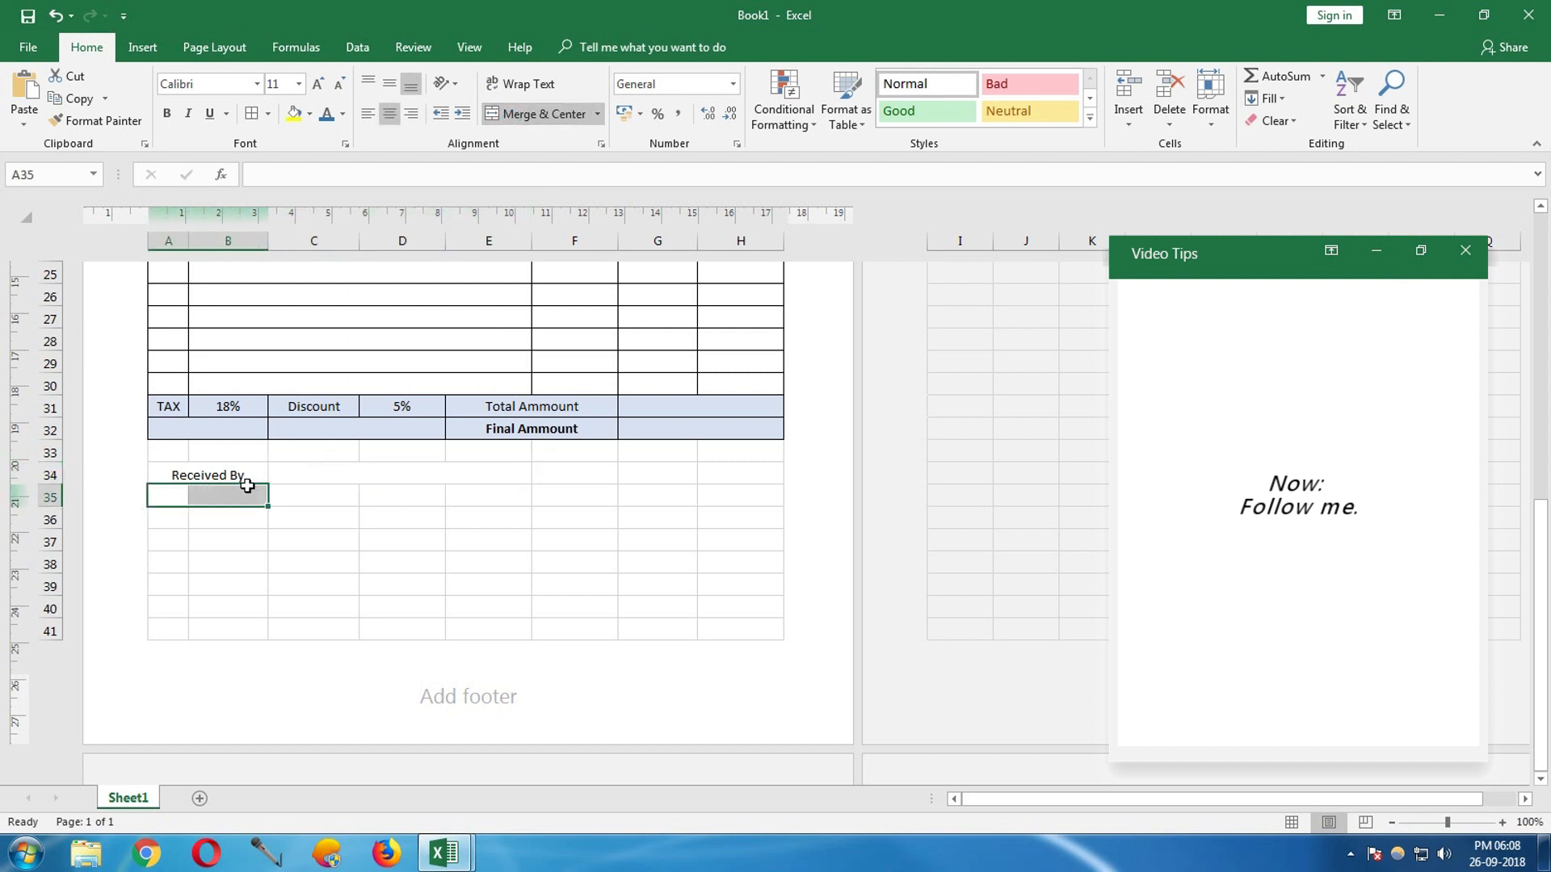
pyautogui.click(517, 119)
pyautogui.write('Note*')
pyautogui.press('Tab')
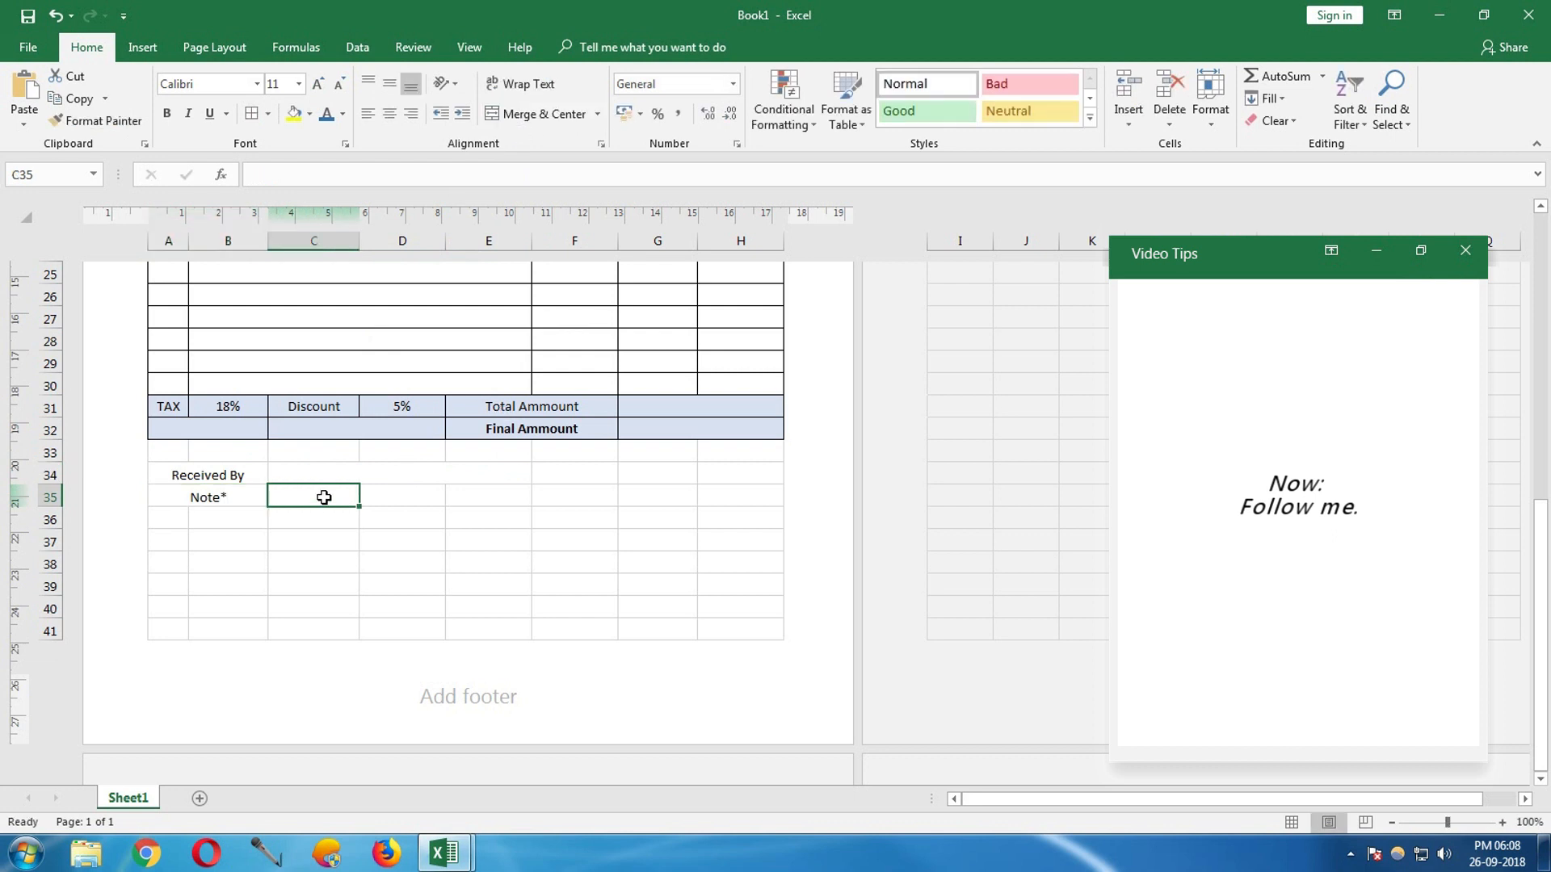
pyautogui.moveTo(324, 497); pyautogui.dragTo(493, 494)
pyautogui.click(537, 113)
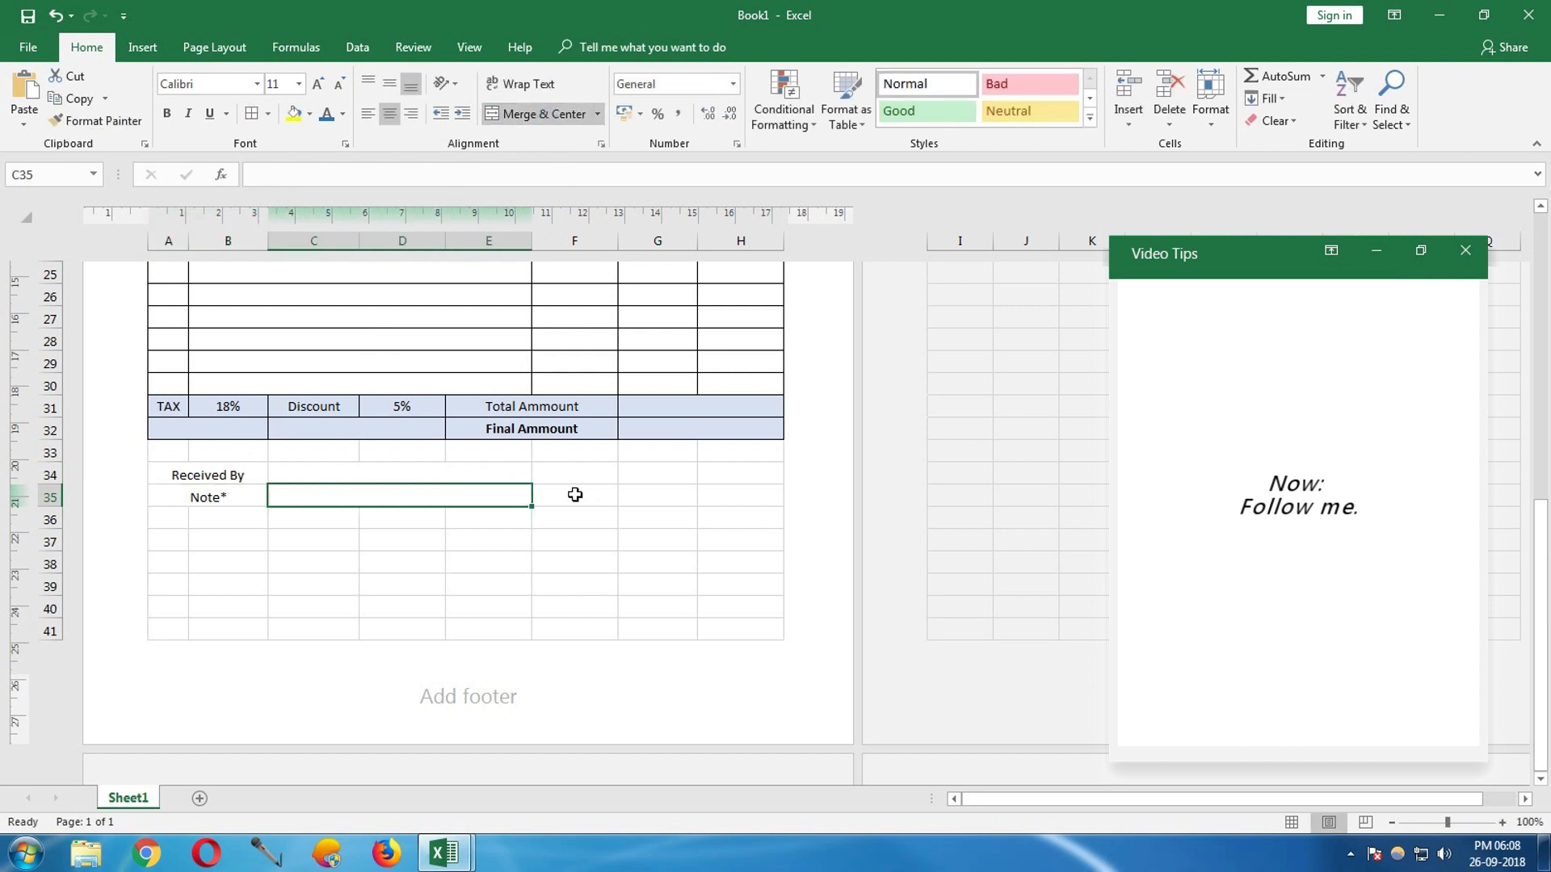
# - Enter the labels "Paid" in F34 and "Due" in F35
pyautogui.click(575, 494)
pyautogui.click(580, 470)
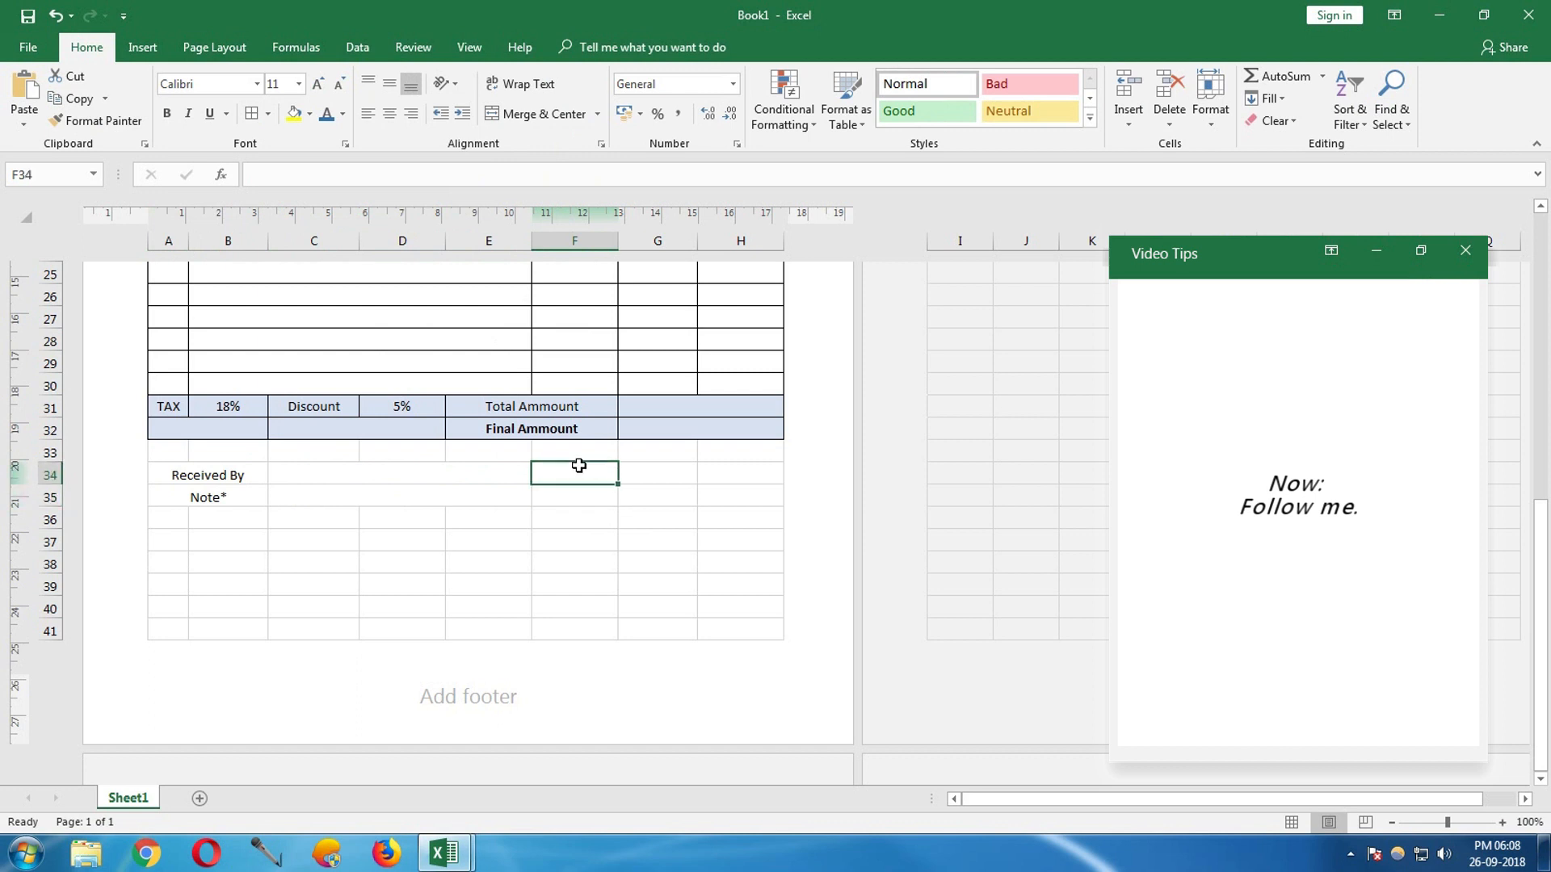
pyautogui.write('Paid')
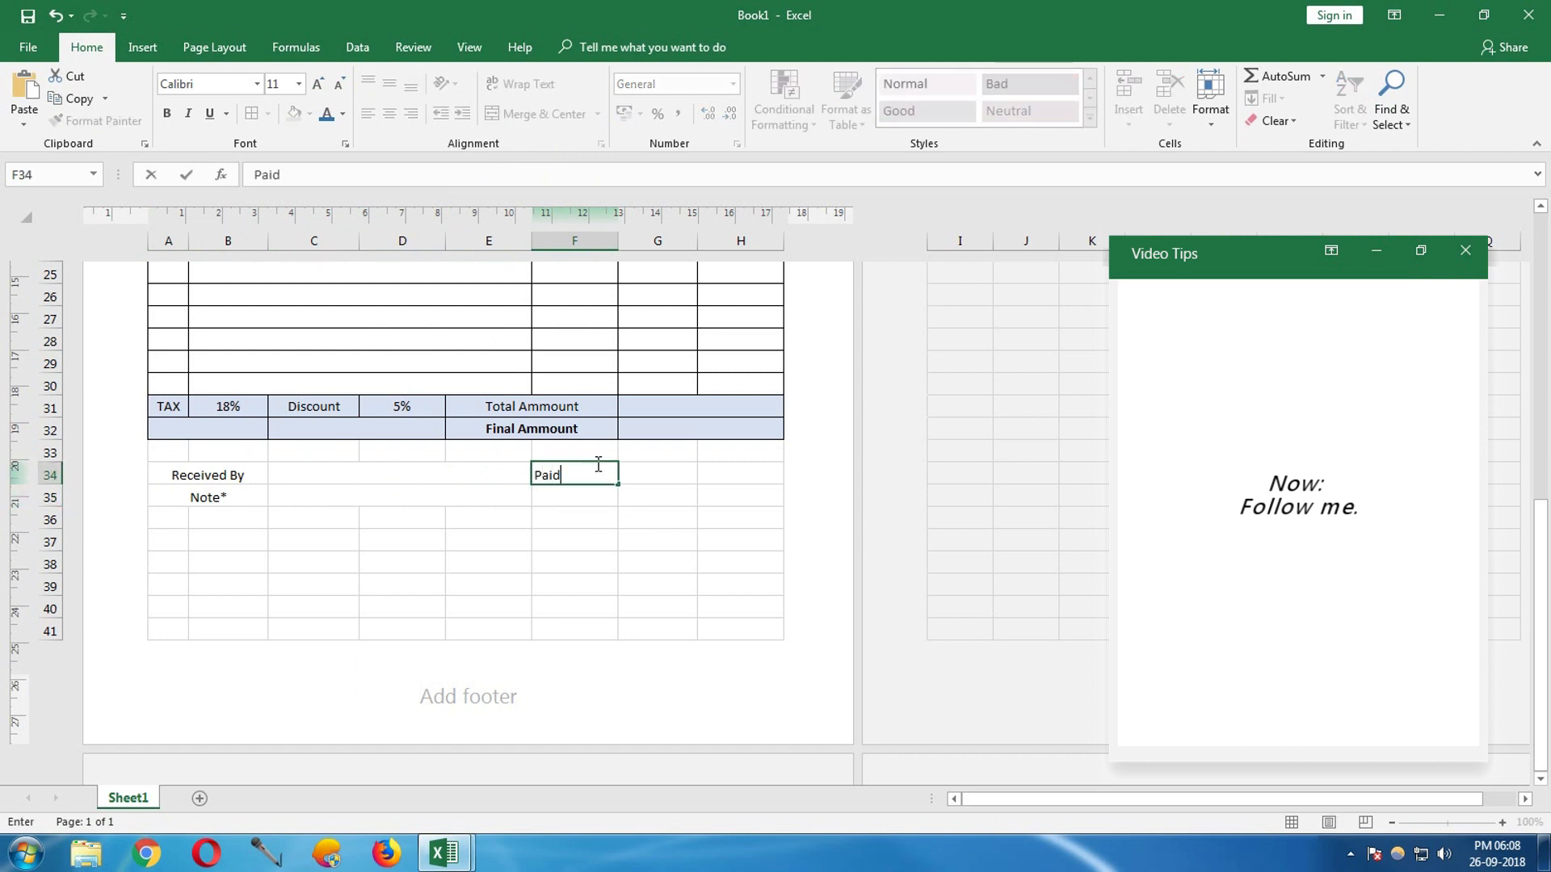
pyautogui.press('Return')
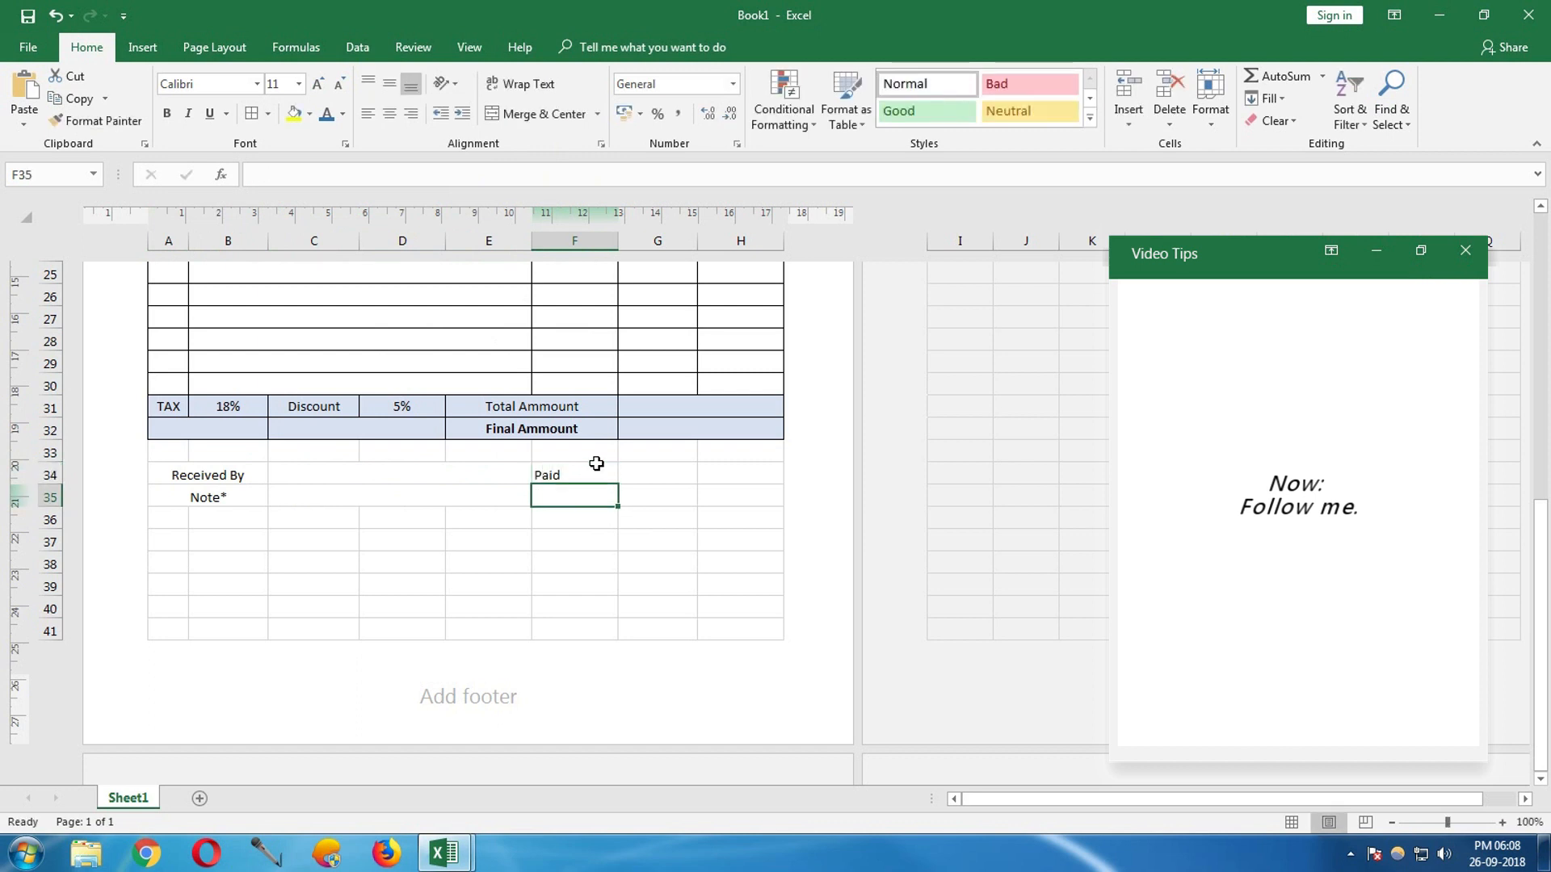
pyautogui.write('Due')
pyautogui.press('Tab')
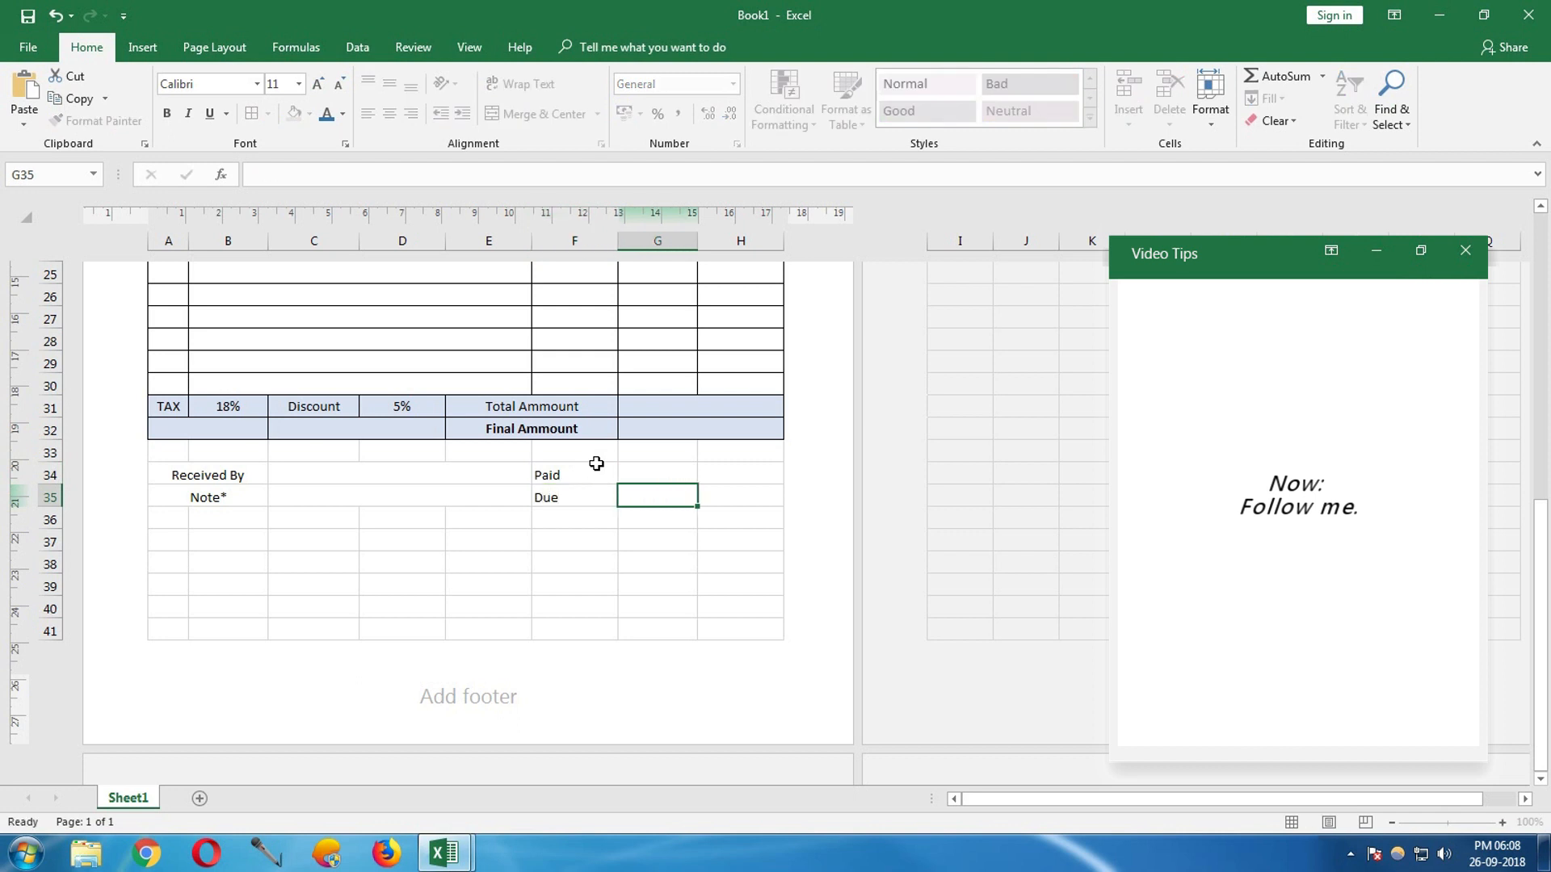
# - Merge and center G34:H34 and G35:H35 separately as the Paid and Due fields
pyautogui.moveTo(638, 469); pyautogui.dragTo(735, 494)
pyautogui.click(537, 113)
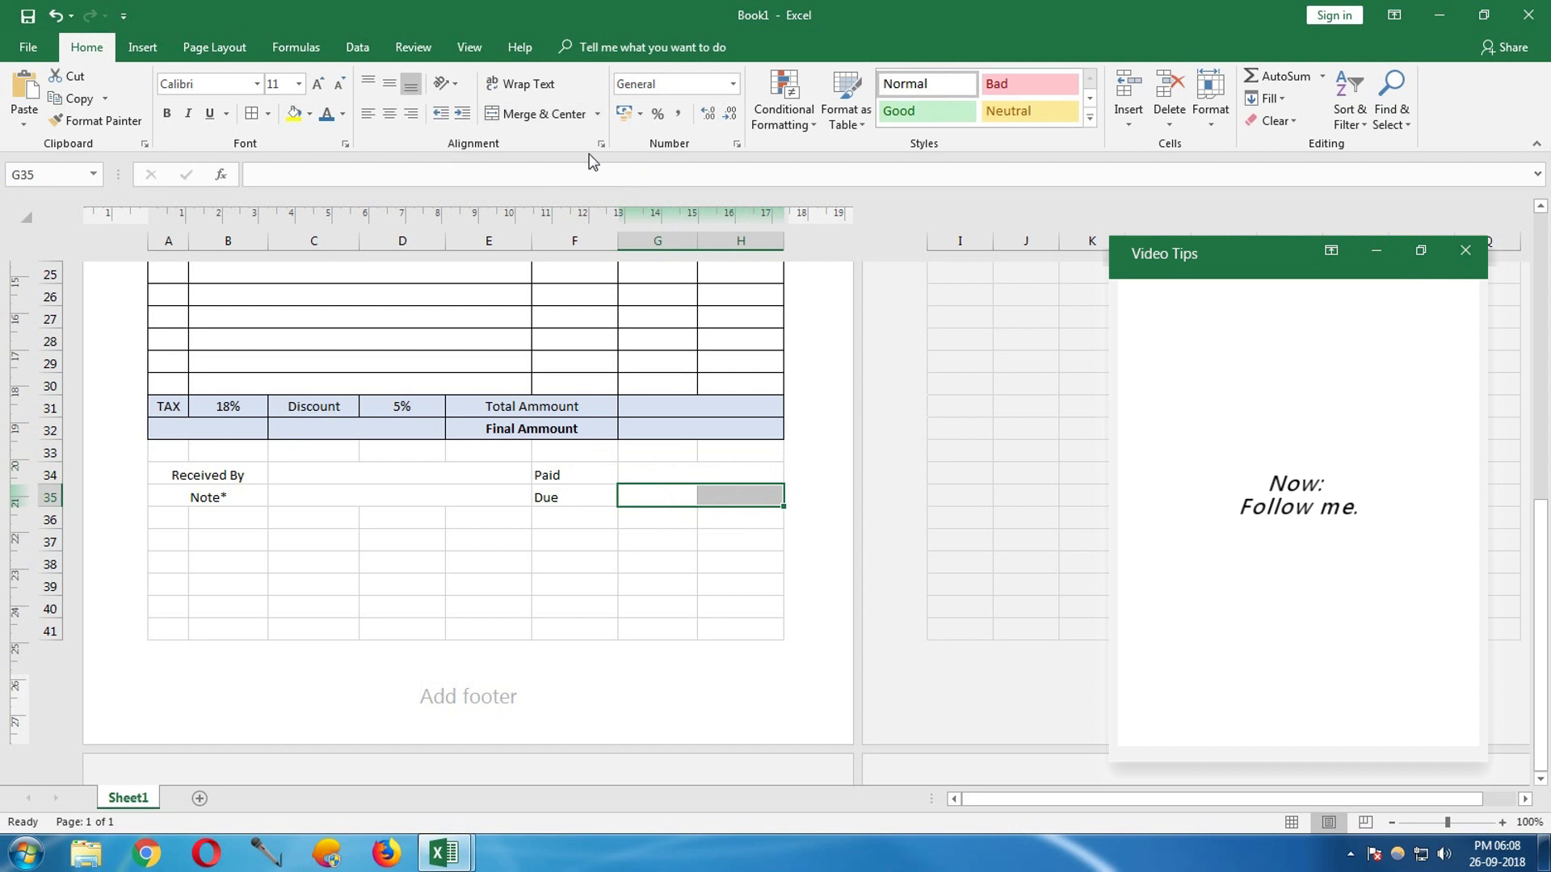
pyautogui.click(550, 114)
# - Apply all borders to A34:H35 and give the Received By and Note* labels the 20% - Accent1 cell style
pyautogui.moveTo(187, 475); pyautogui.dragTo(722, 496)
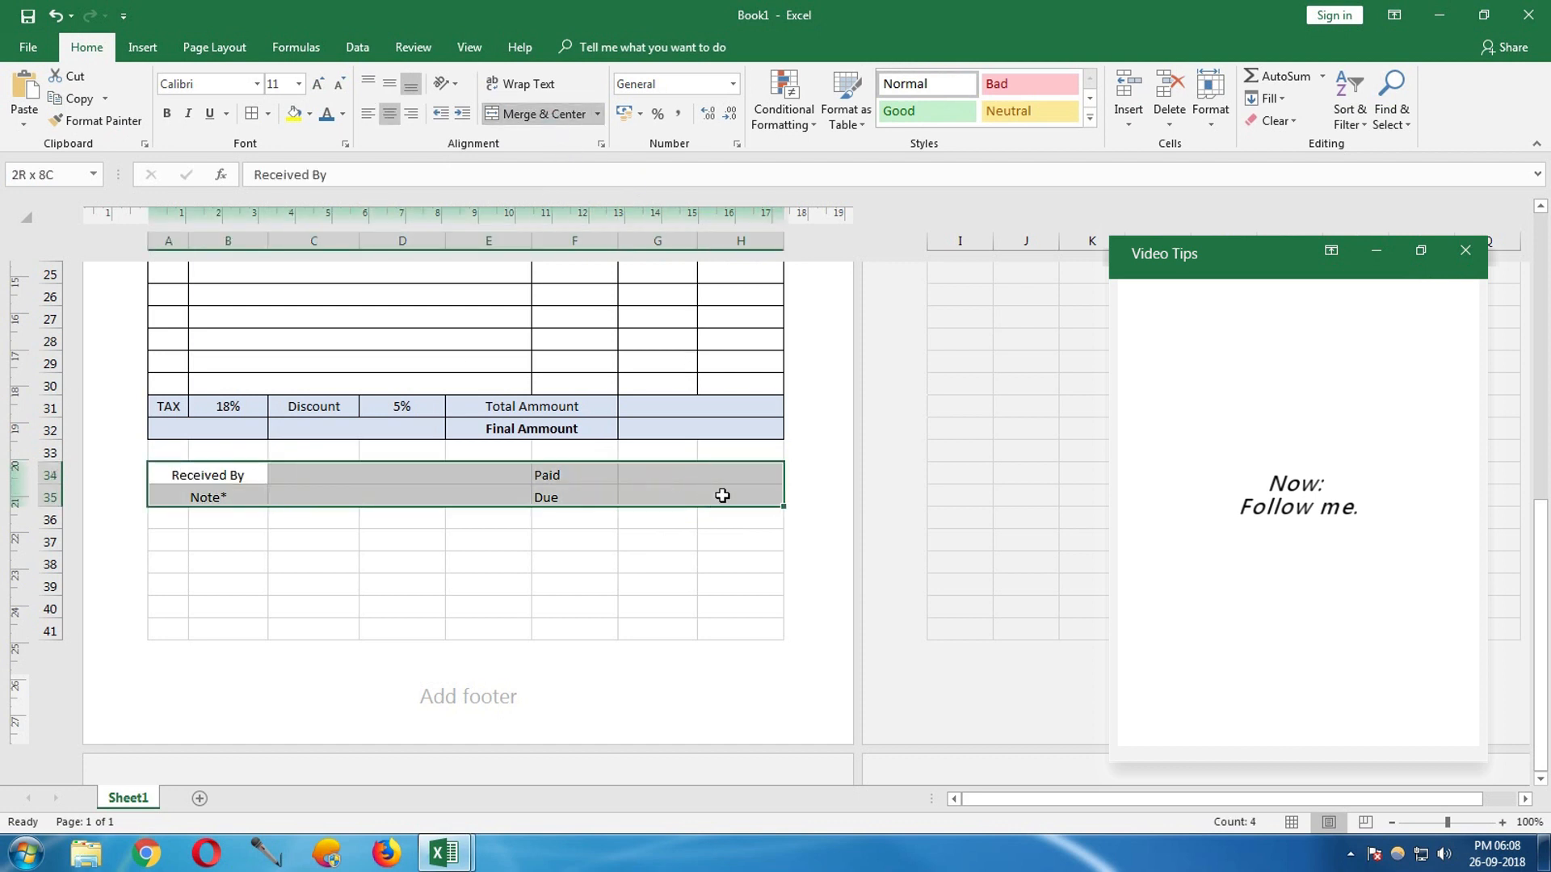
pyautogui.click(252, 113)
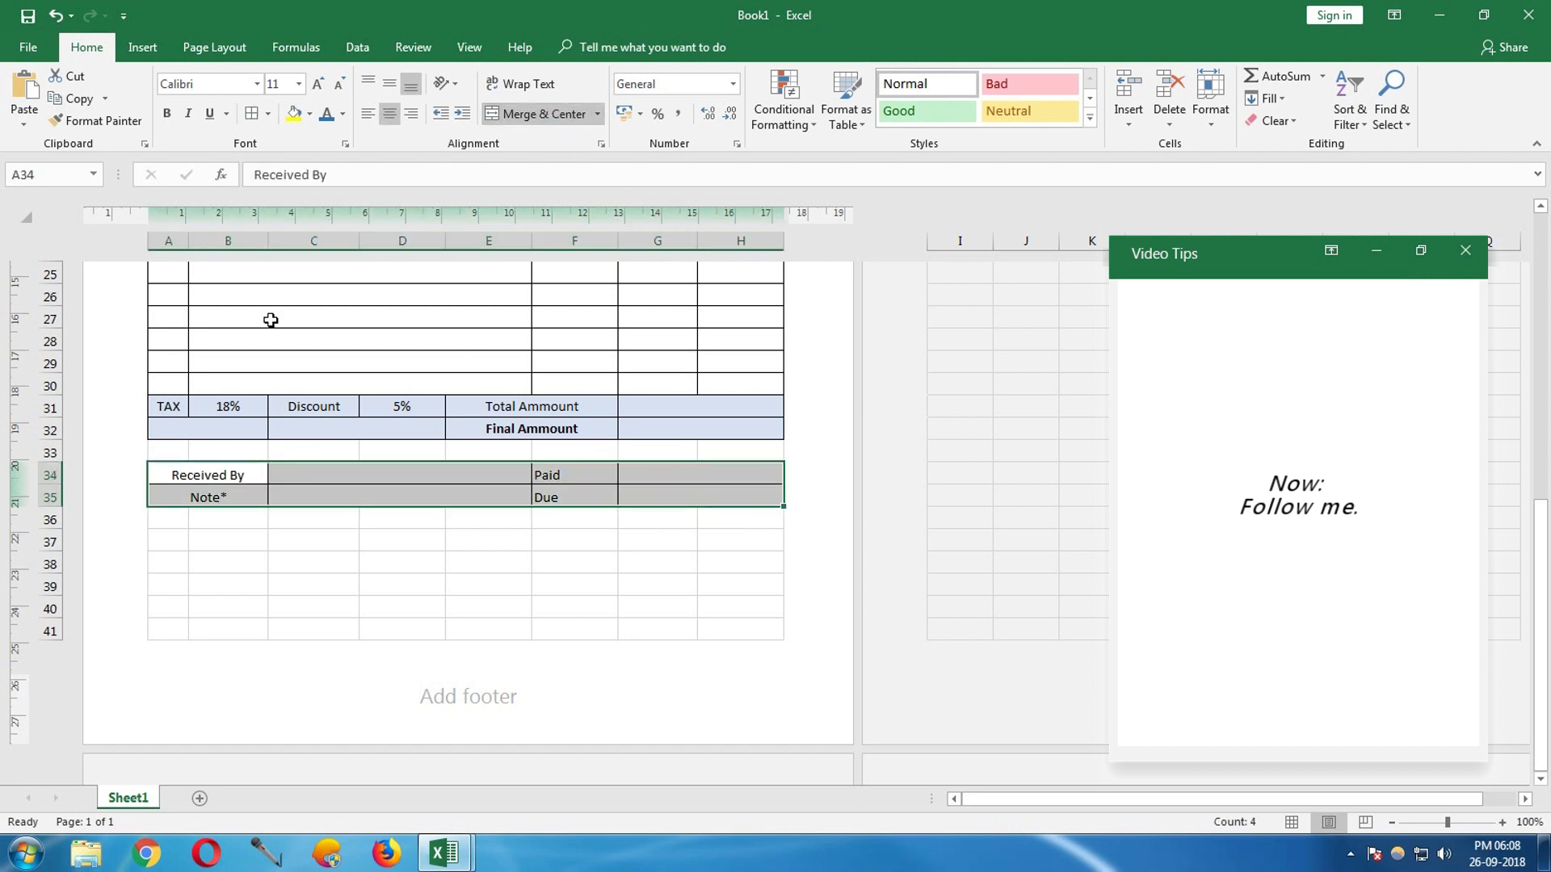
pyautogui.moveTo(208, 475); pyautogui.dragTo(208, 496)
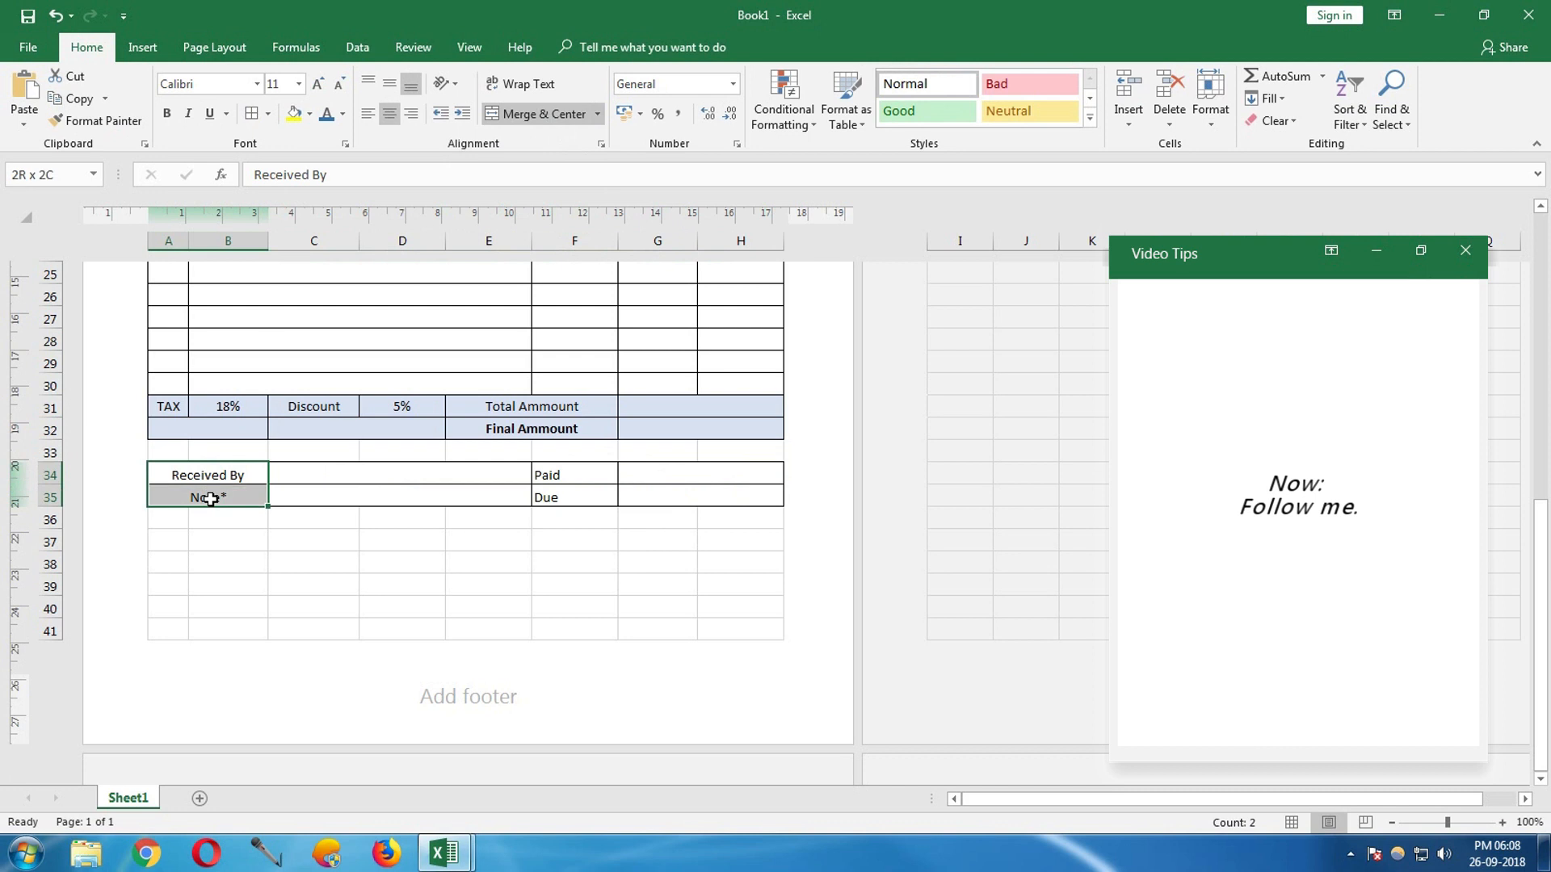
pyautogui.click(1090, 117)
pyautogui.click(937, 277)
pyautogui.click(937, 277)
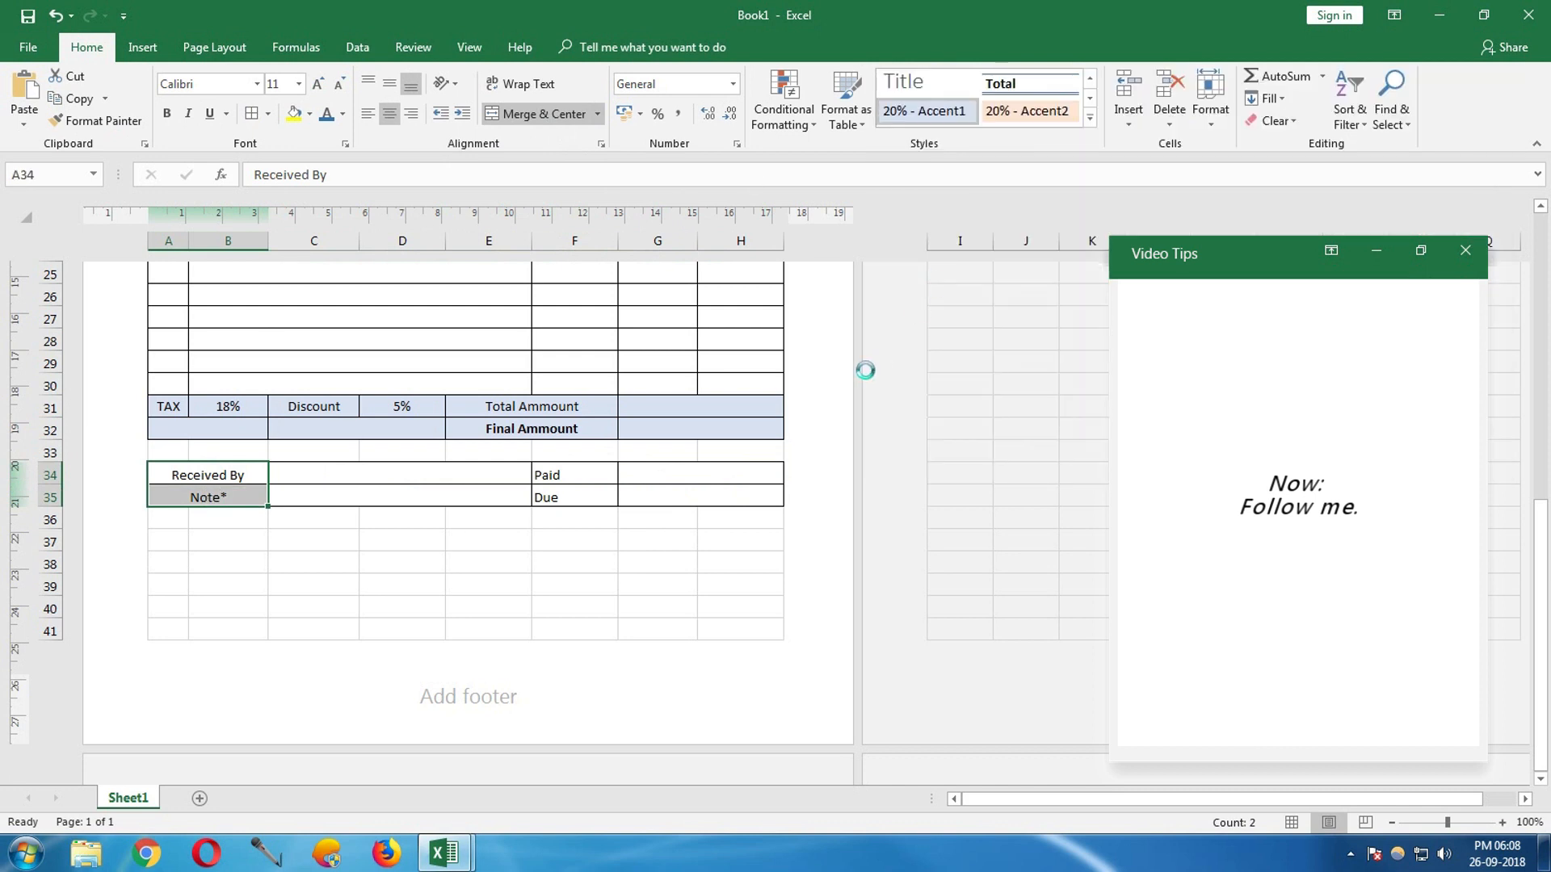
# - Apply the 20% - Accent1 cell style to the Paid and Due labels in F34:F35
pyautogui.moveTo(580, 476); pyautogui.dragTo(573, 497)
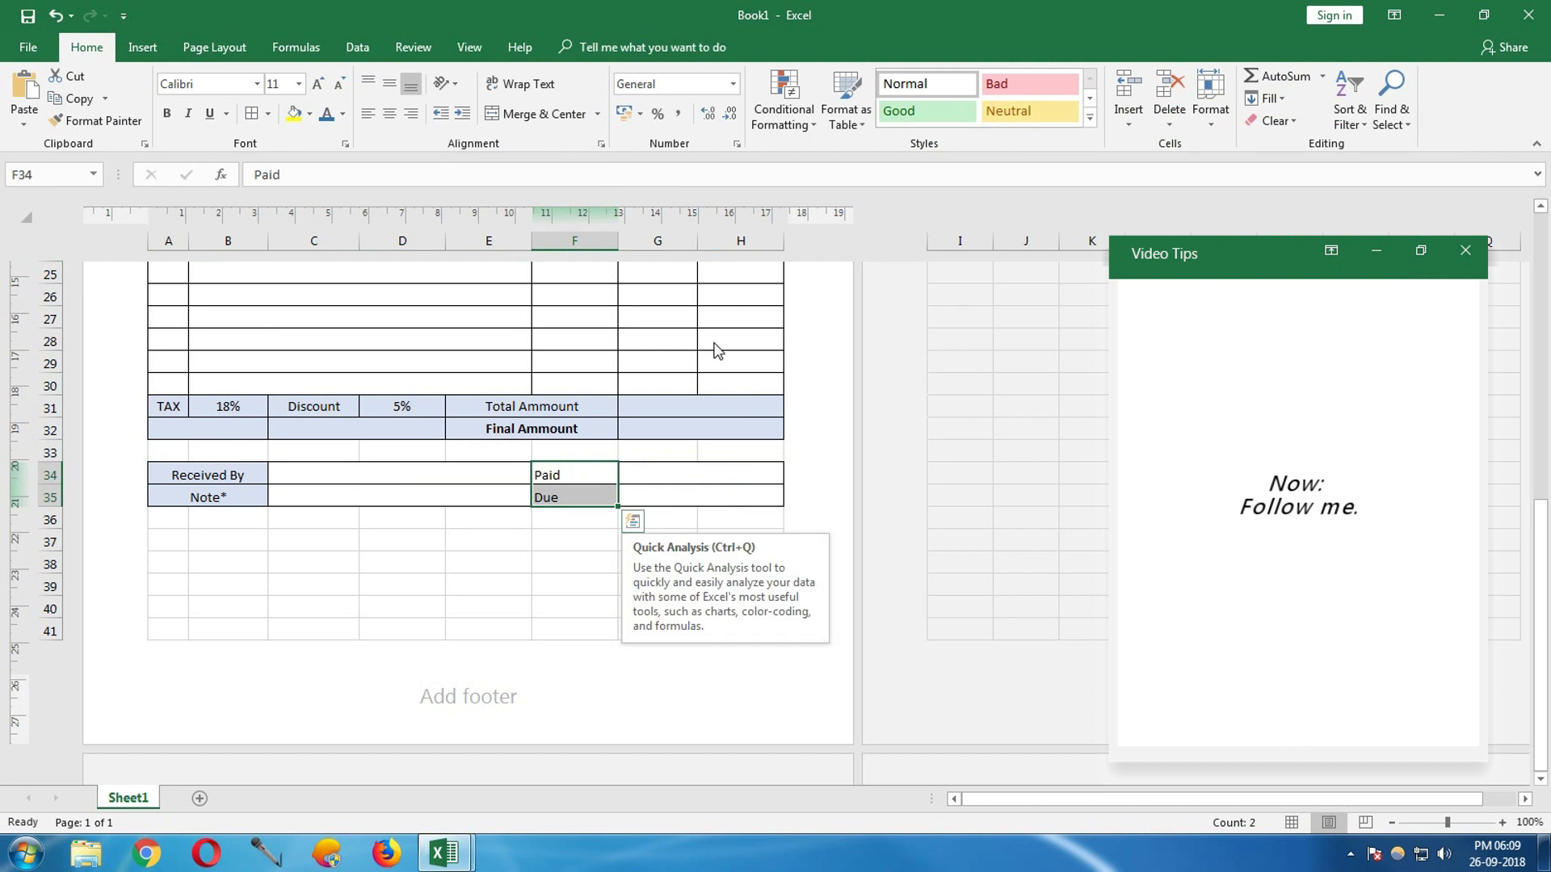
pyautogui.click(1090, 117)
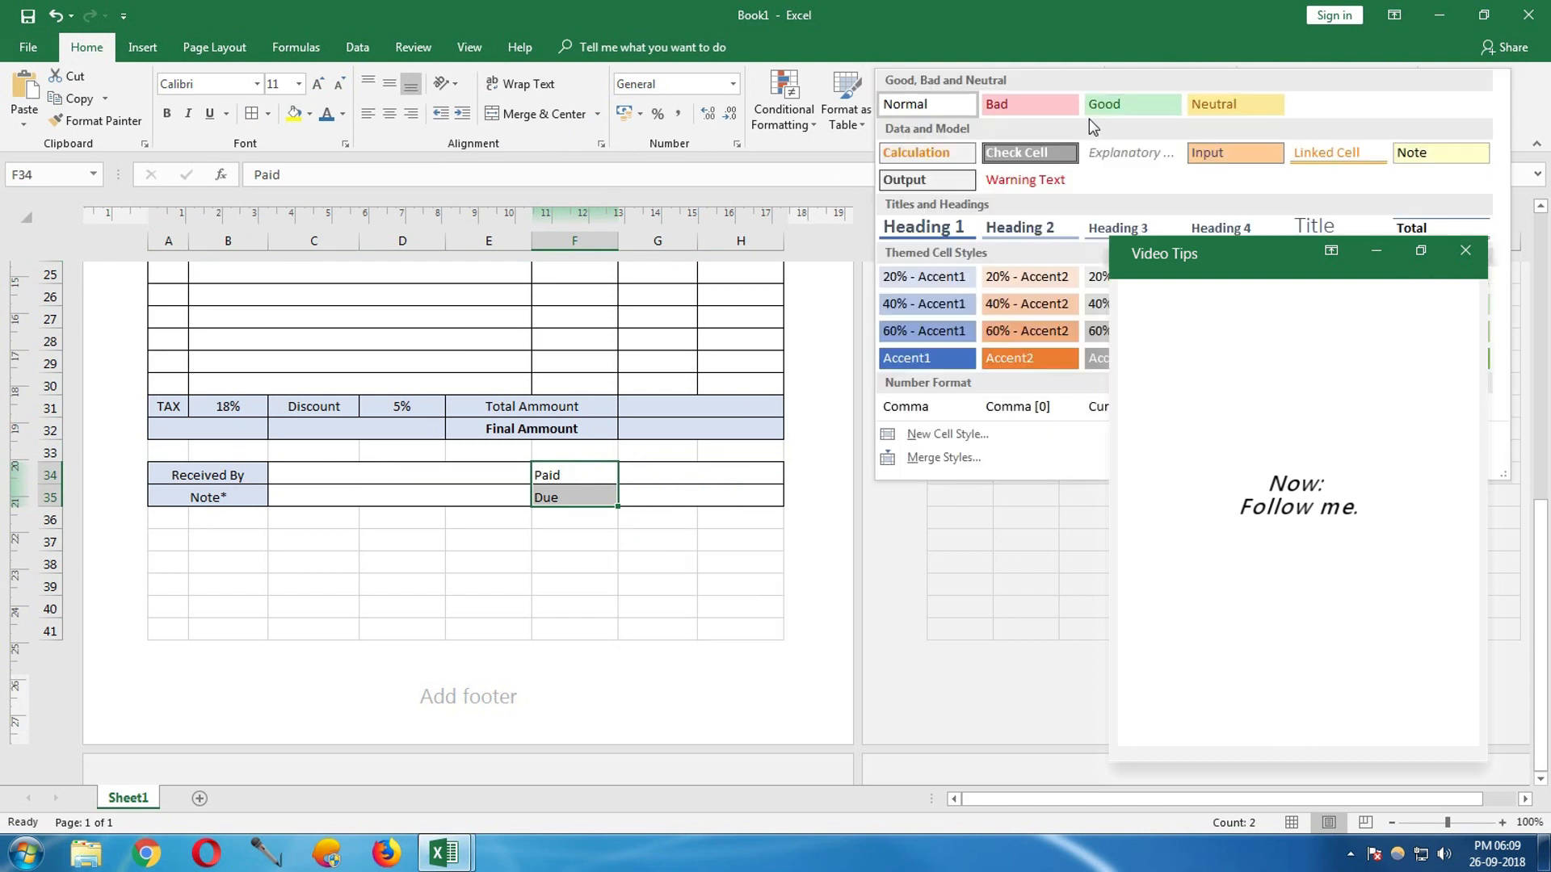
pyautogui.click(910, 273)
pyautogui.click(509, 565)
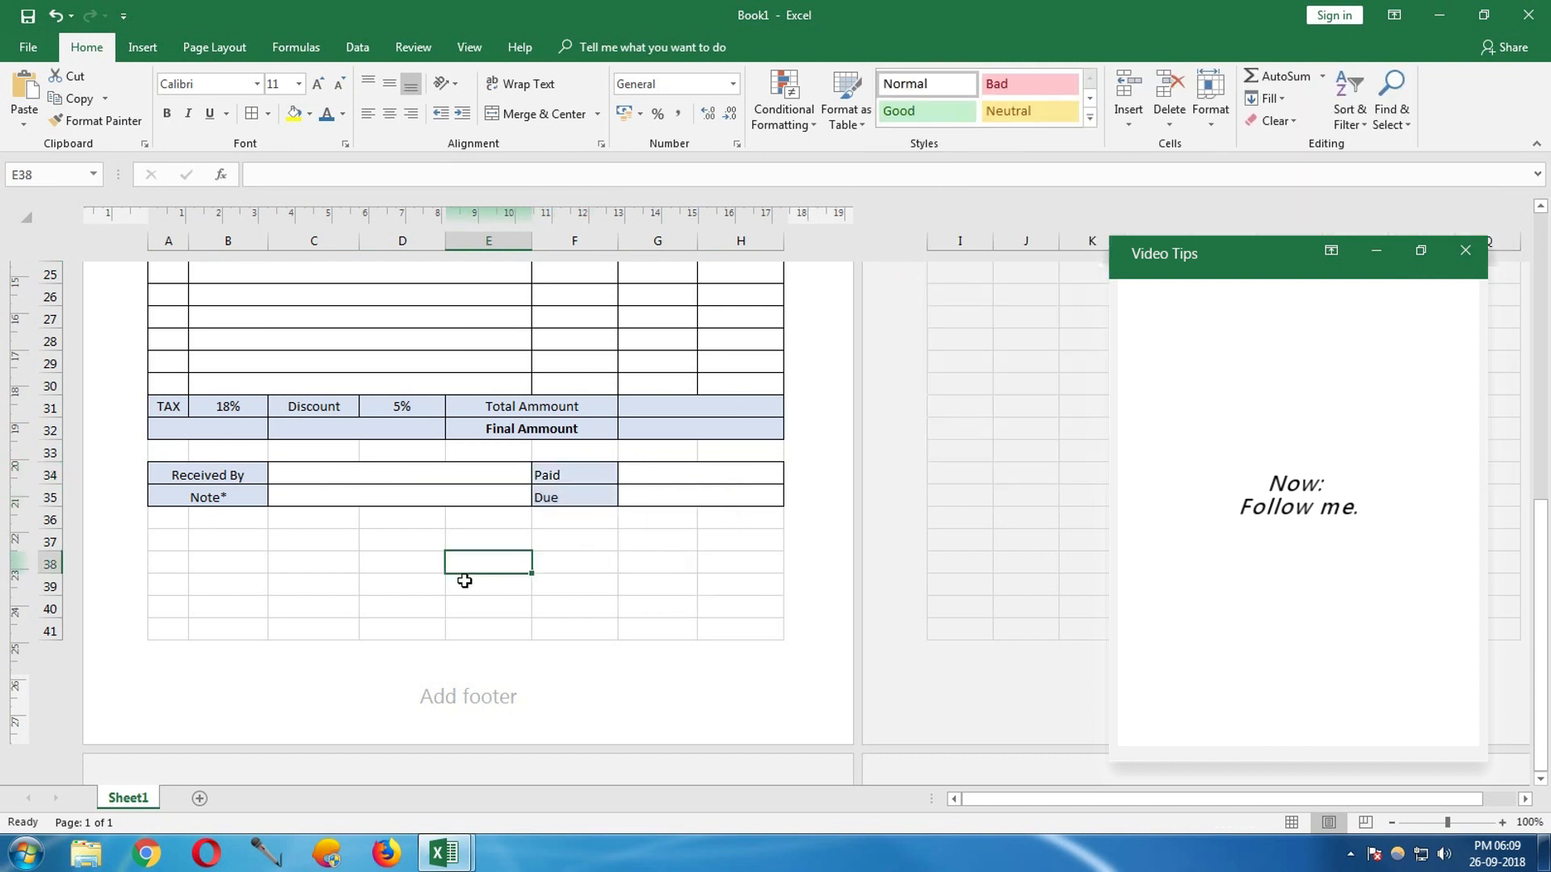
# - Merge and center G41:H41 and enter the label "Signature and Seal"
pyautogui.keyDown('ctrl'); pyautogui.scroll(2, 342, 593); pyautogui.keyUp('ctrl')
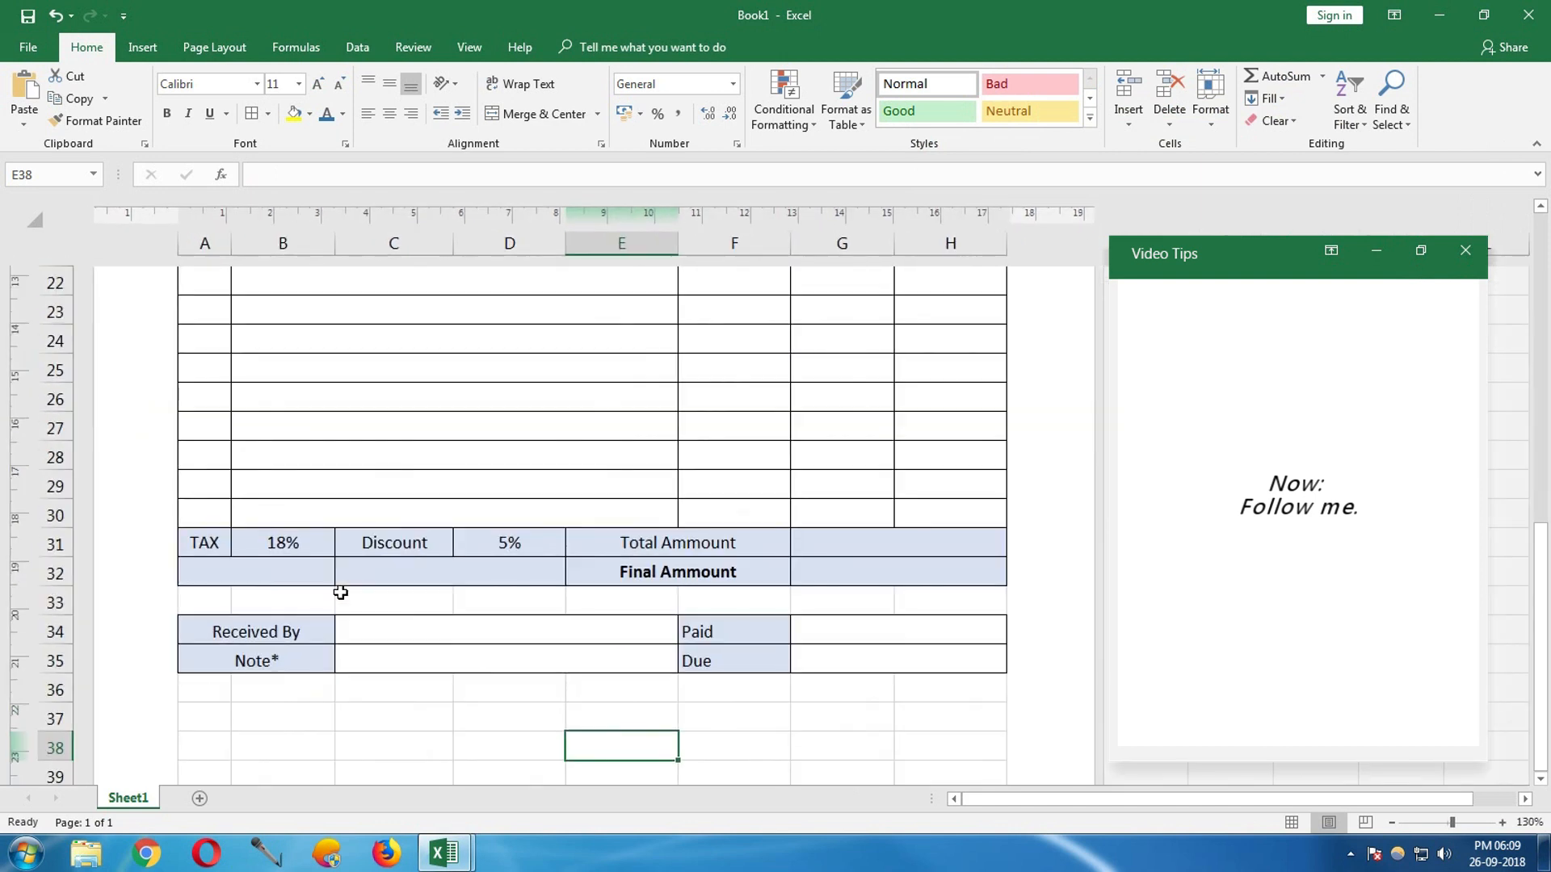
pyautogui.scroll(-2, 258, 620)
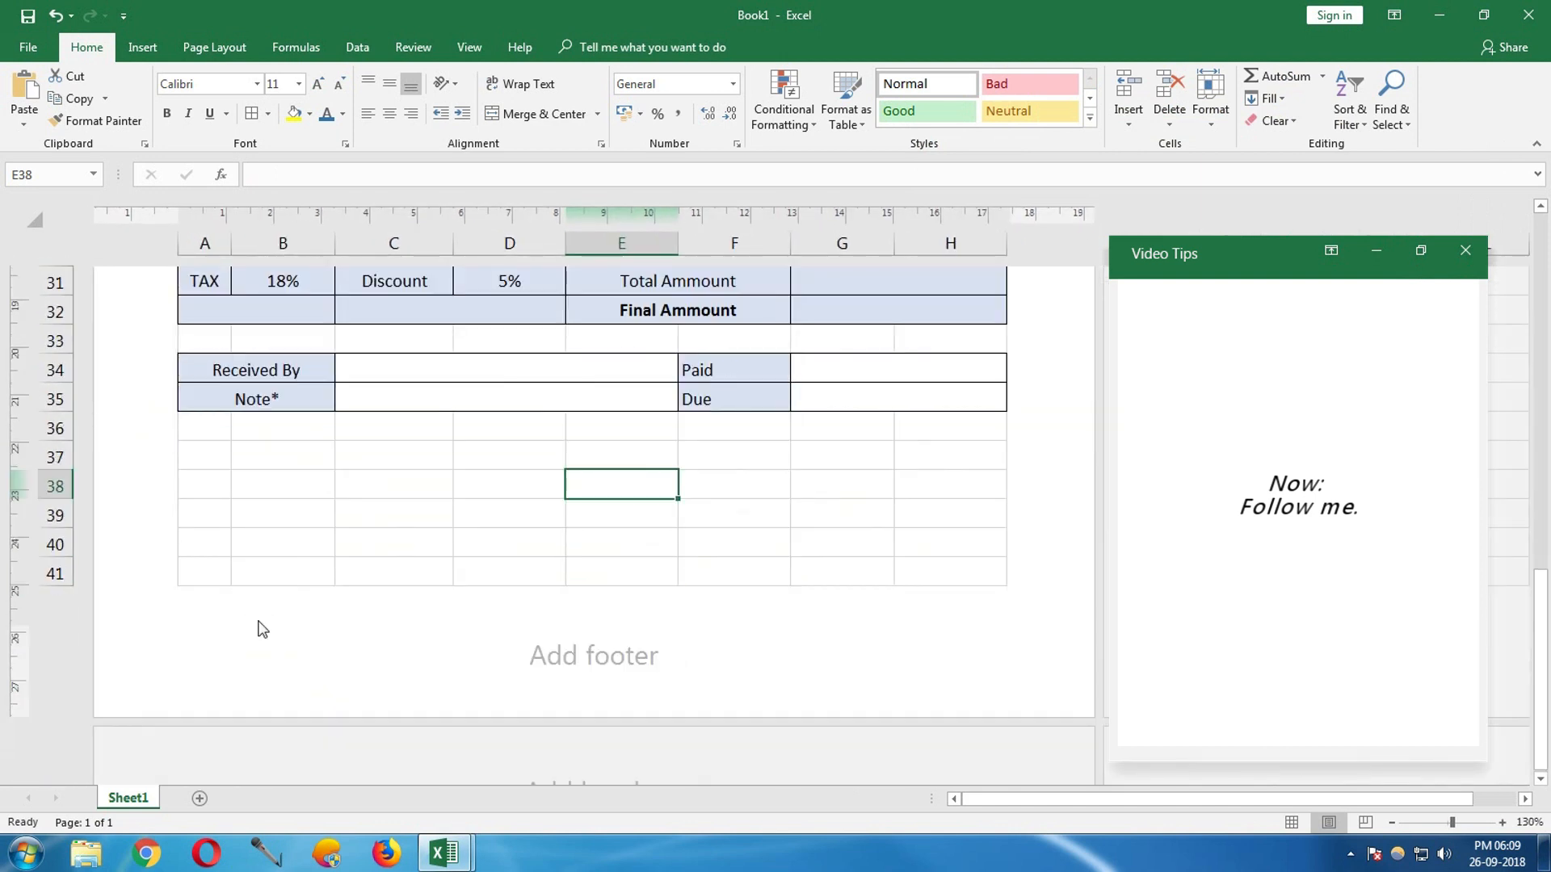
pyautogui.scroll(1, 258, 622)
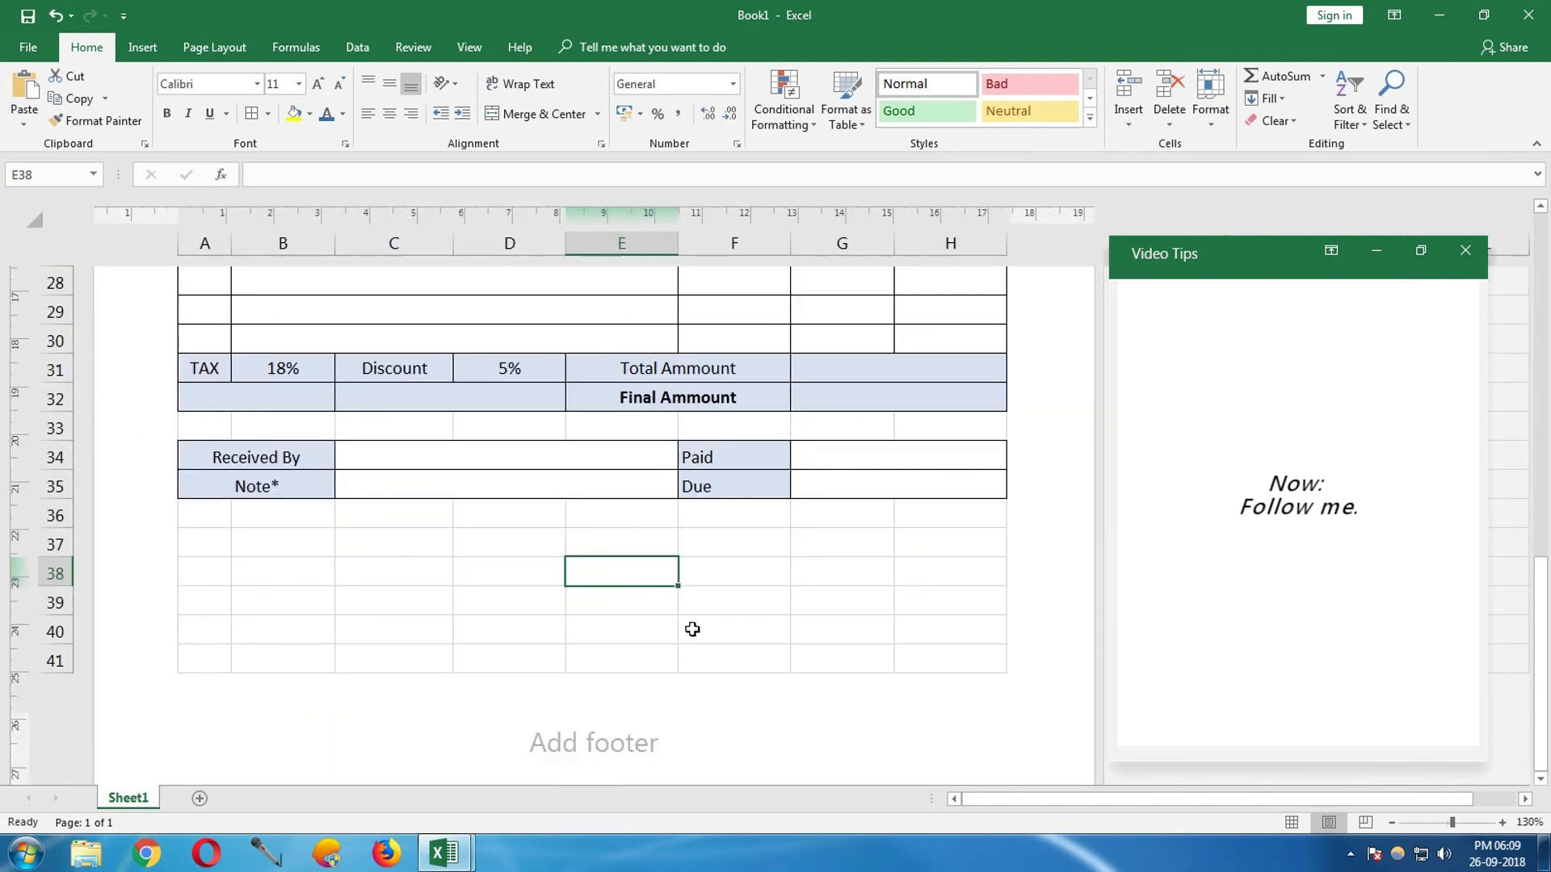
pyautogui.moveTo(812, 658); pyautogui.dragTo(912, 655)
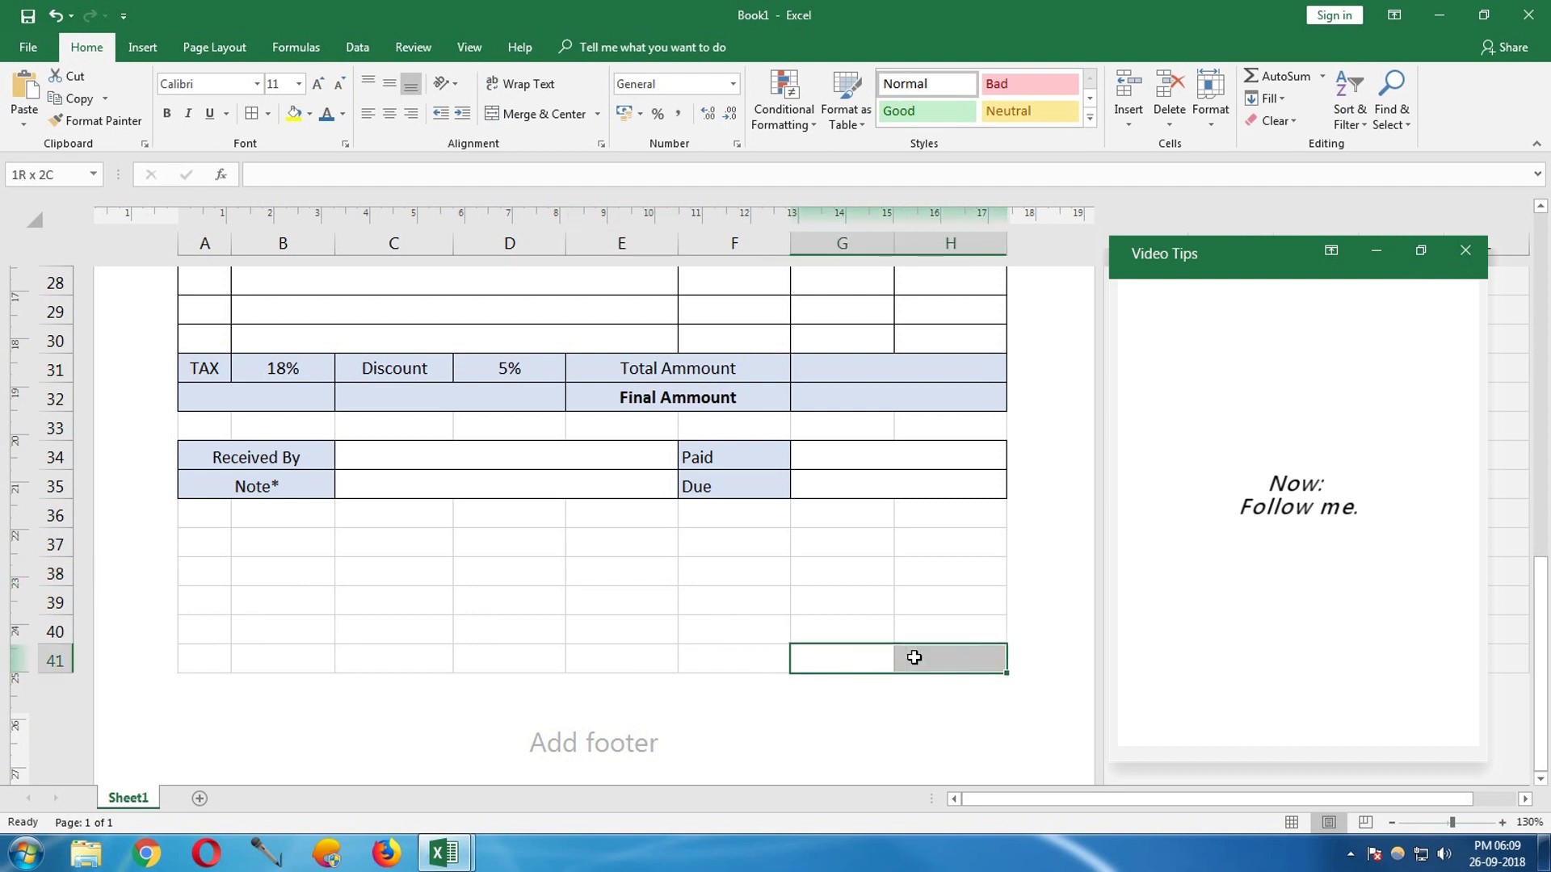
pyautogui.click(535, 113)
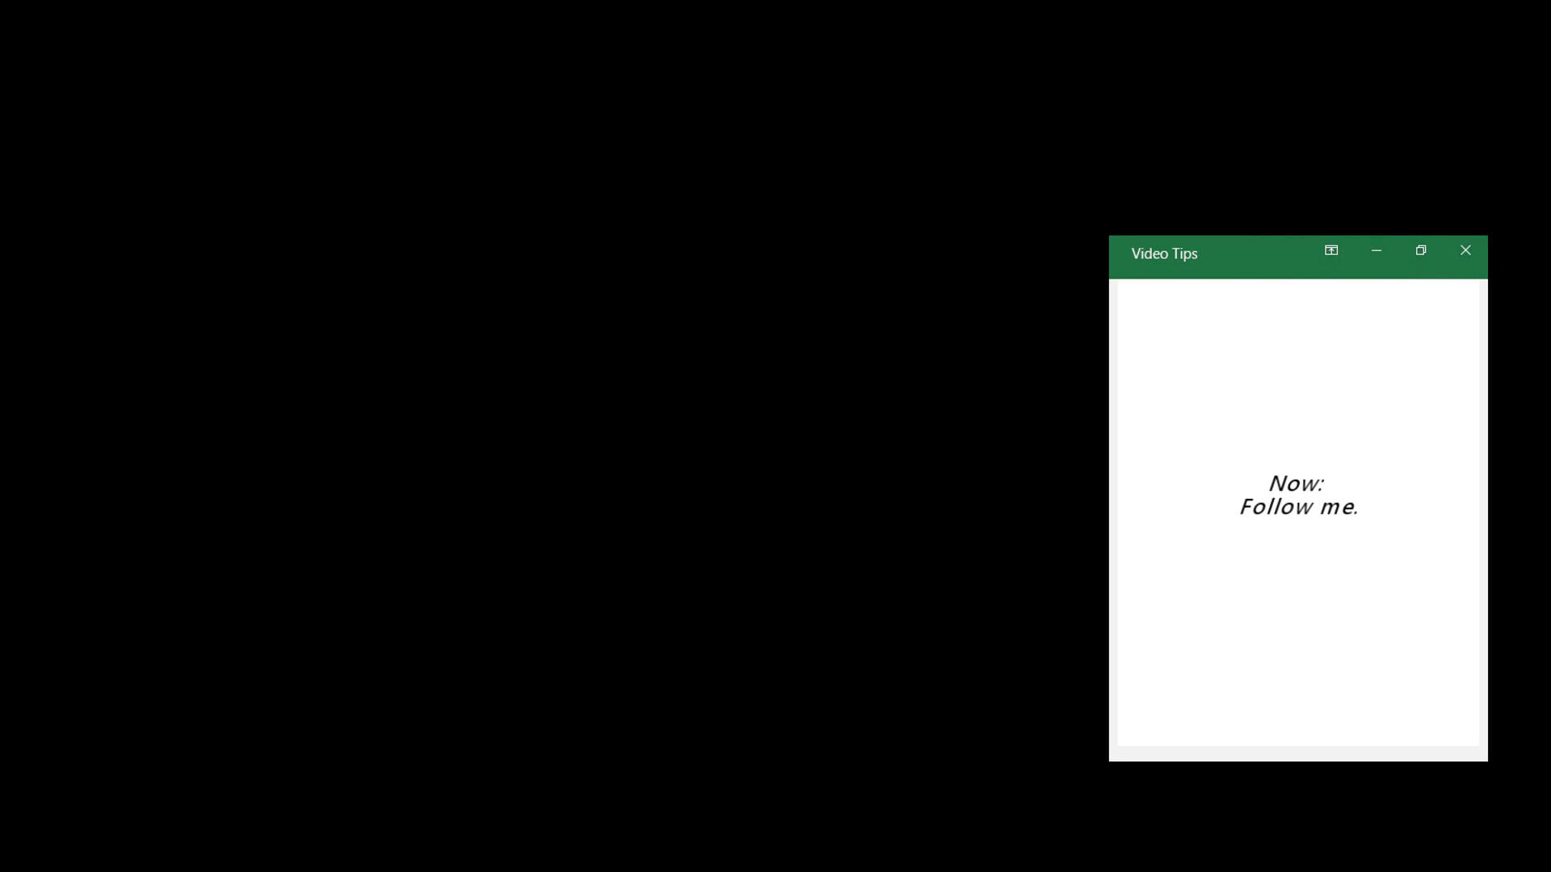
pyautogui.write('Signat')
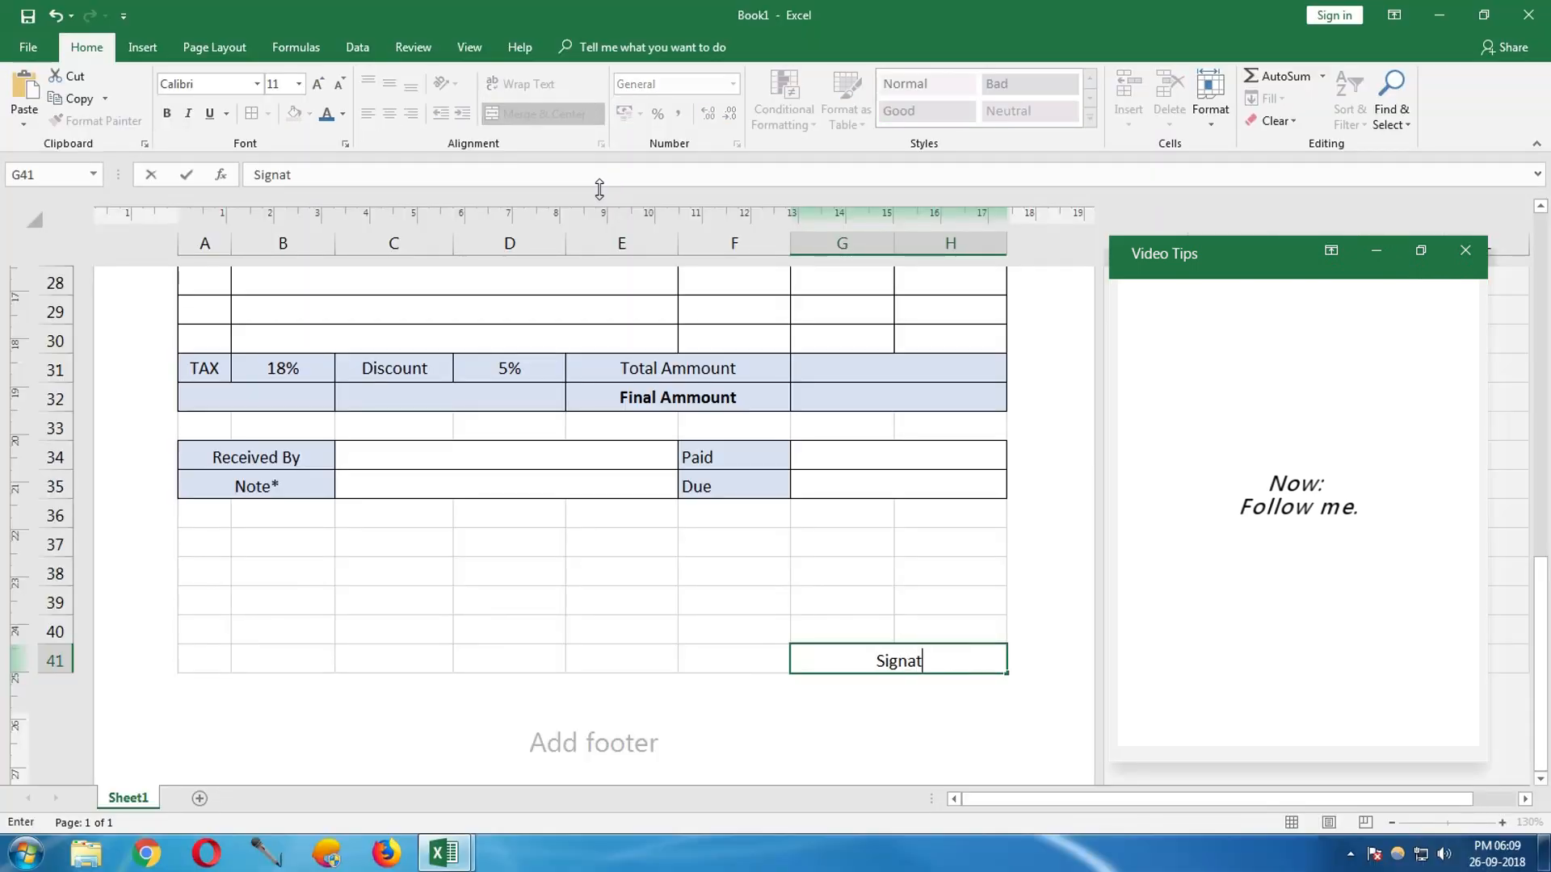
pyautogui.write('ure and Seal')
pyautogui.press('Return')
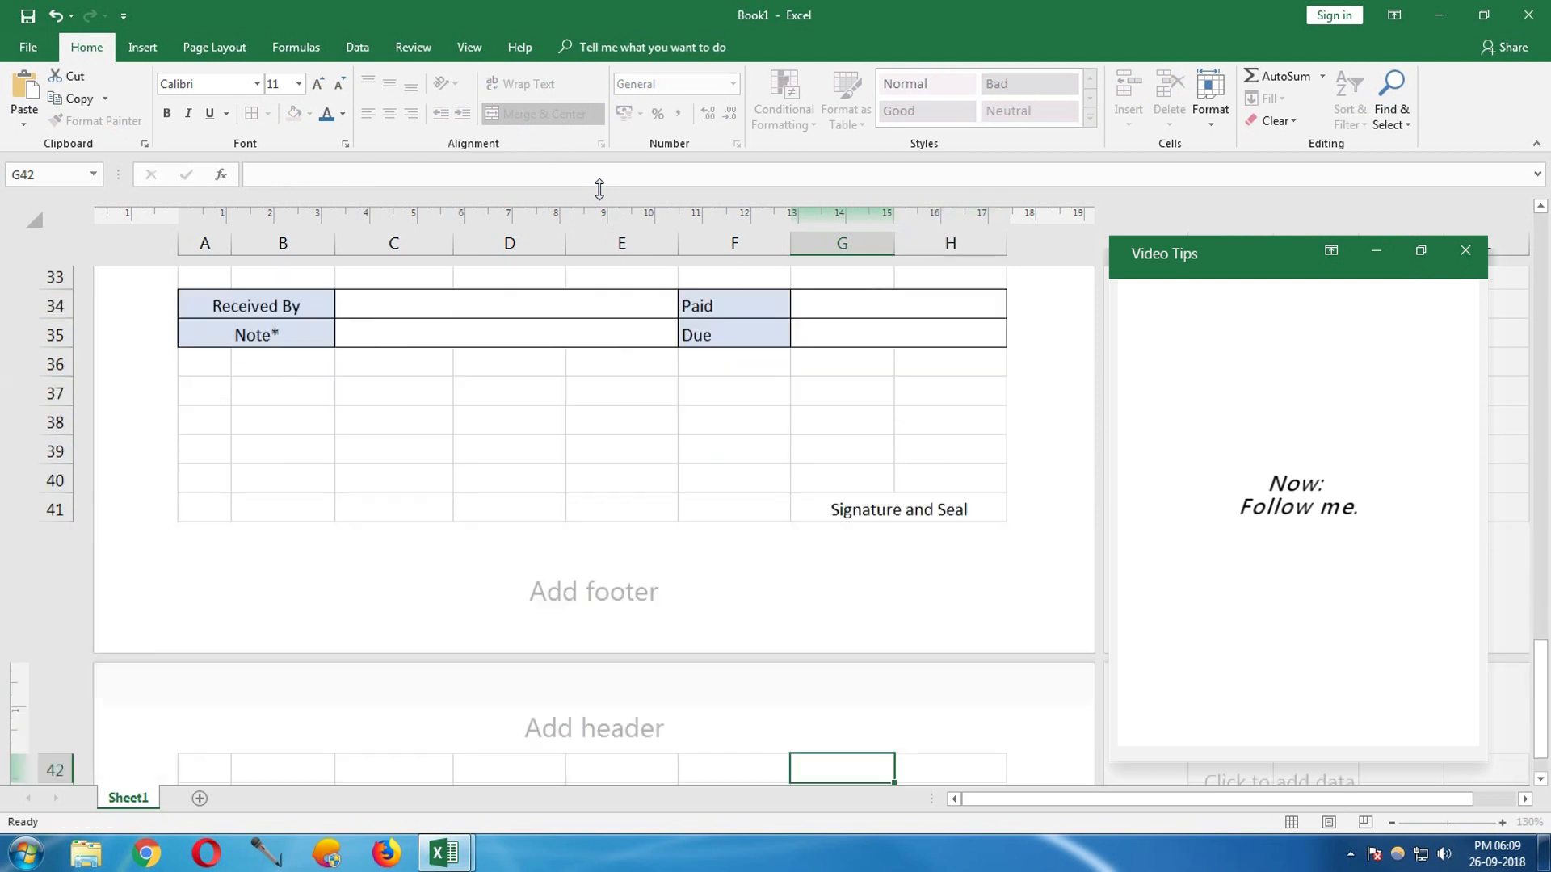
# - Merge and center A40:F40 and enter "If you have any quary about this invoice please contat us at"
pyautogui.scroll(3, 506, 312)
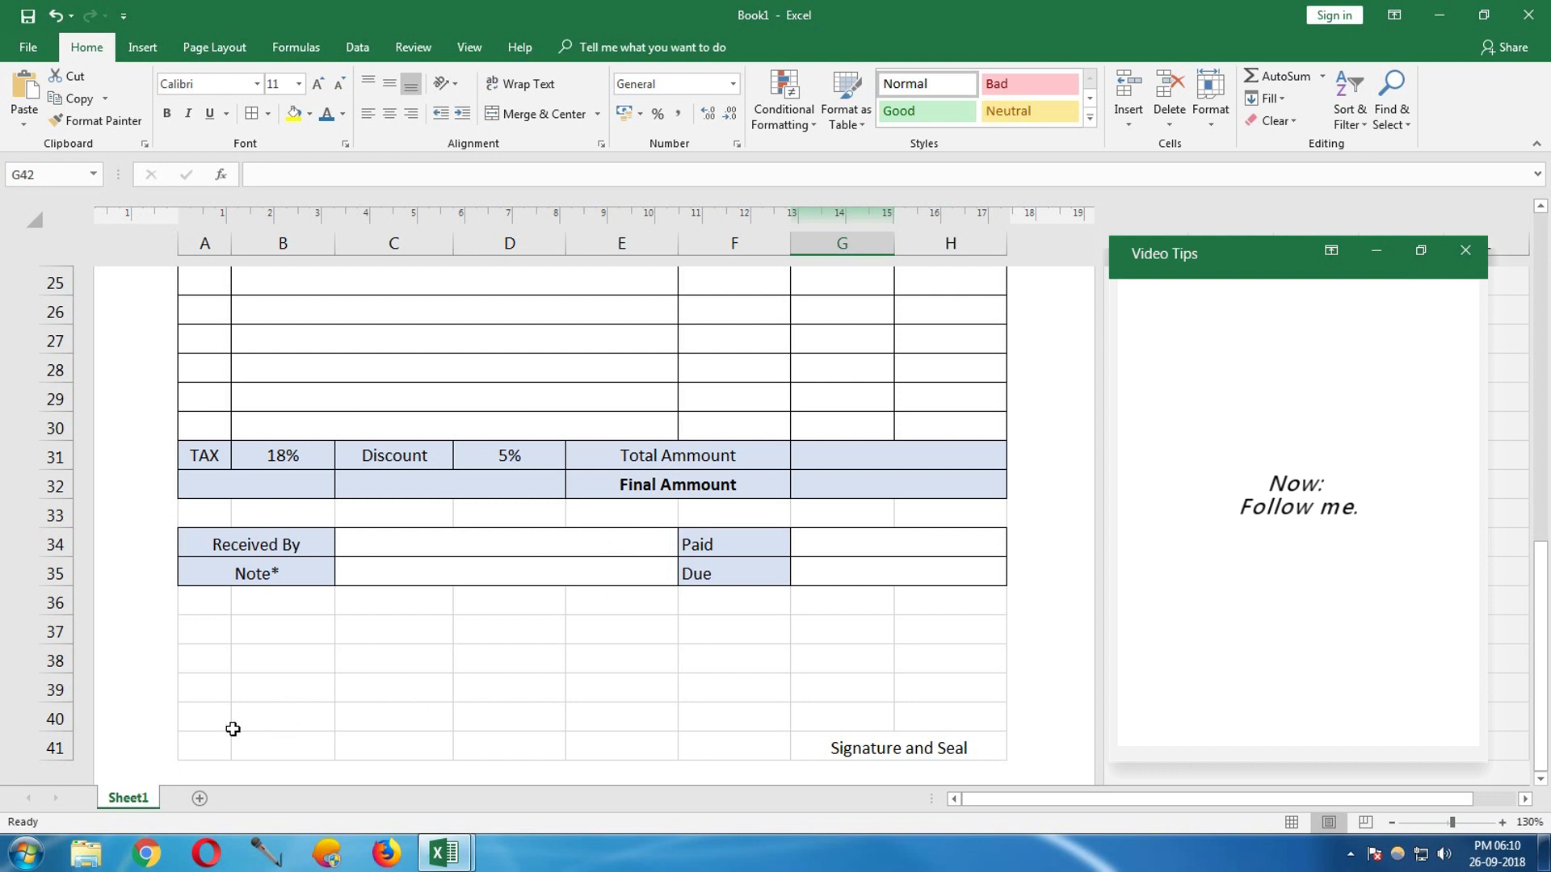
pyautogui.moveTo(198, 716); pyautogui.dragTo(703, 710)
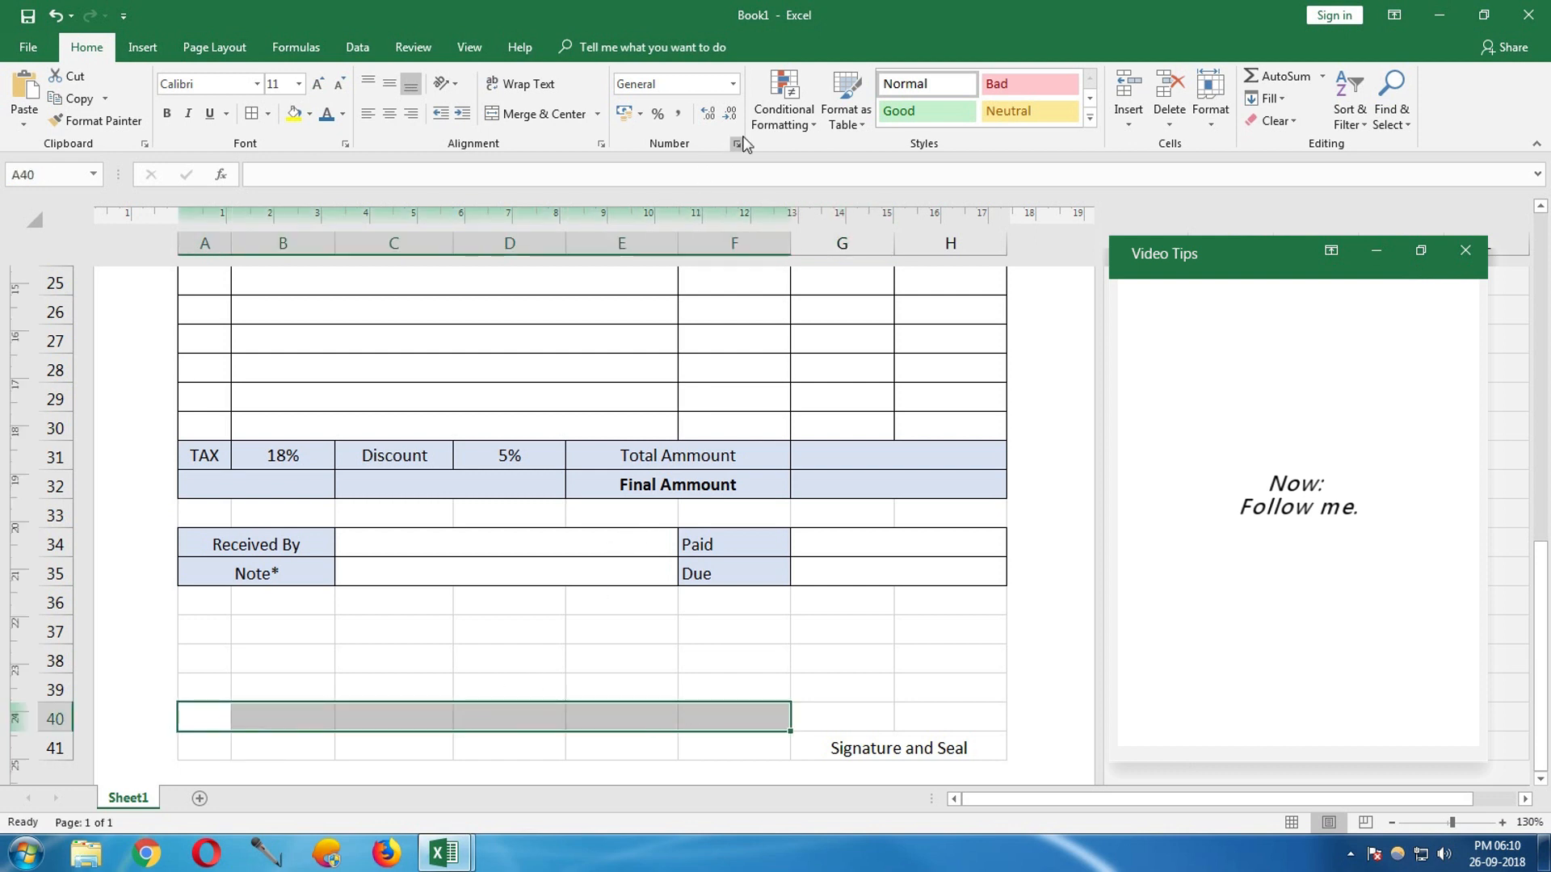
pyautogui.click(543, 114)
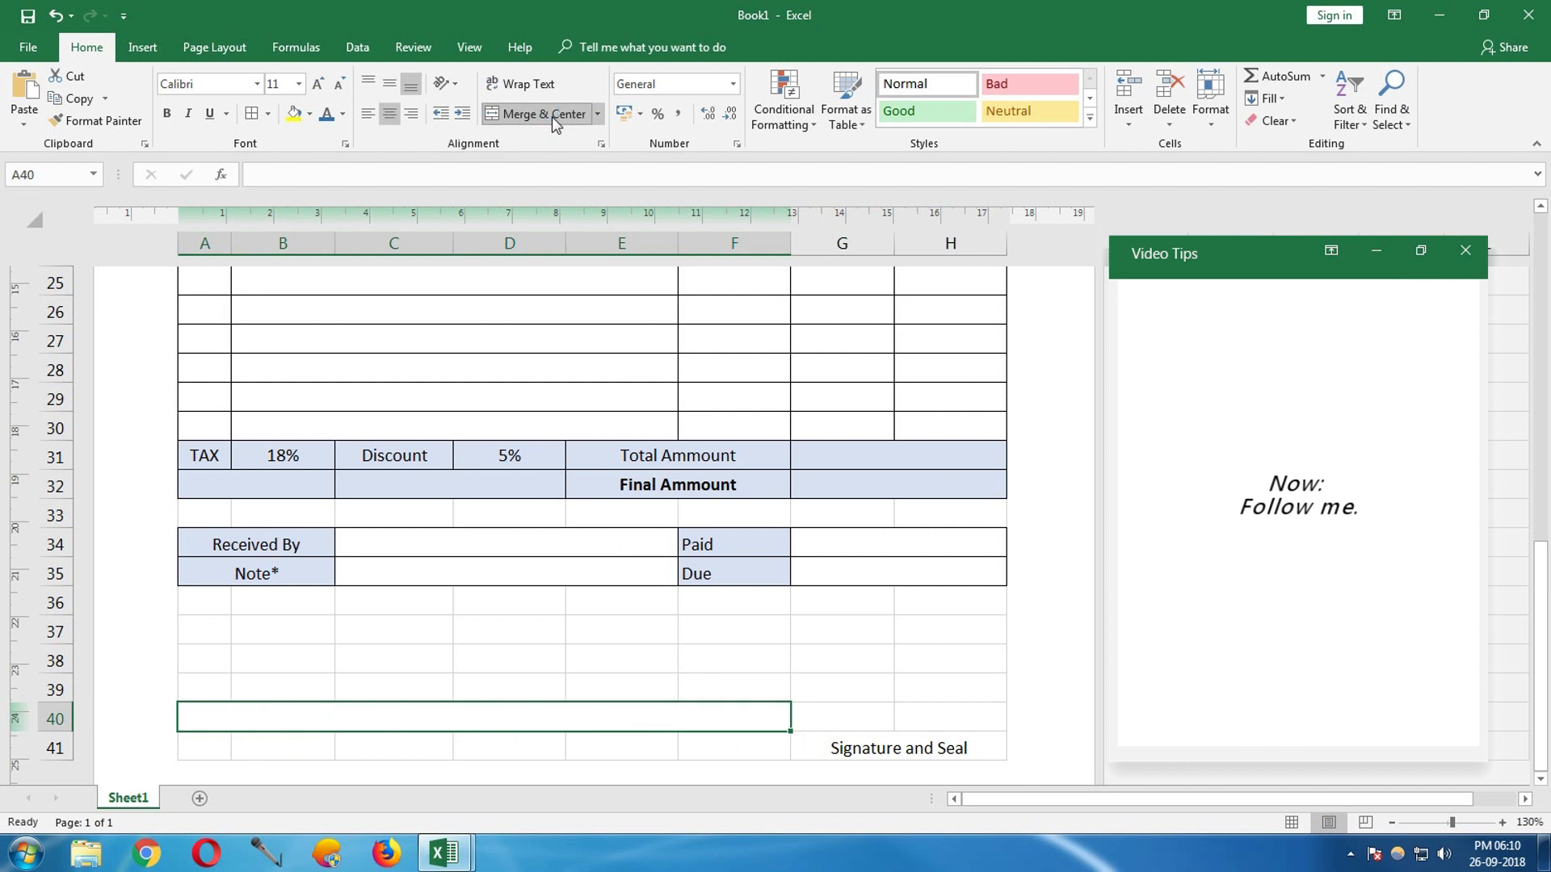
pyautogui.write('If you have any quary about this invoice please contat us at')
pyautogui.press('Return')
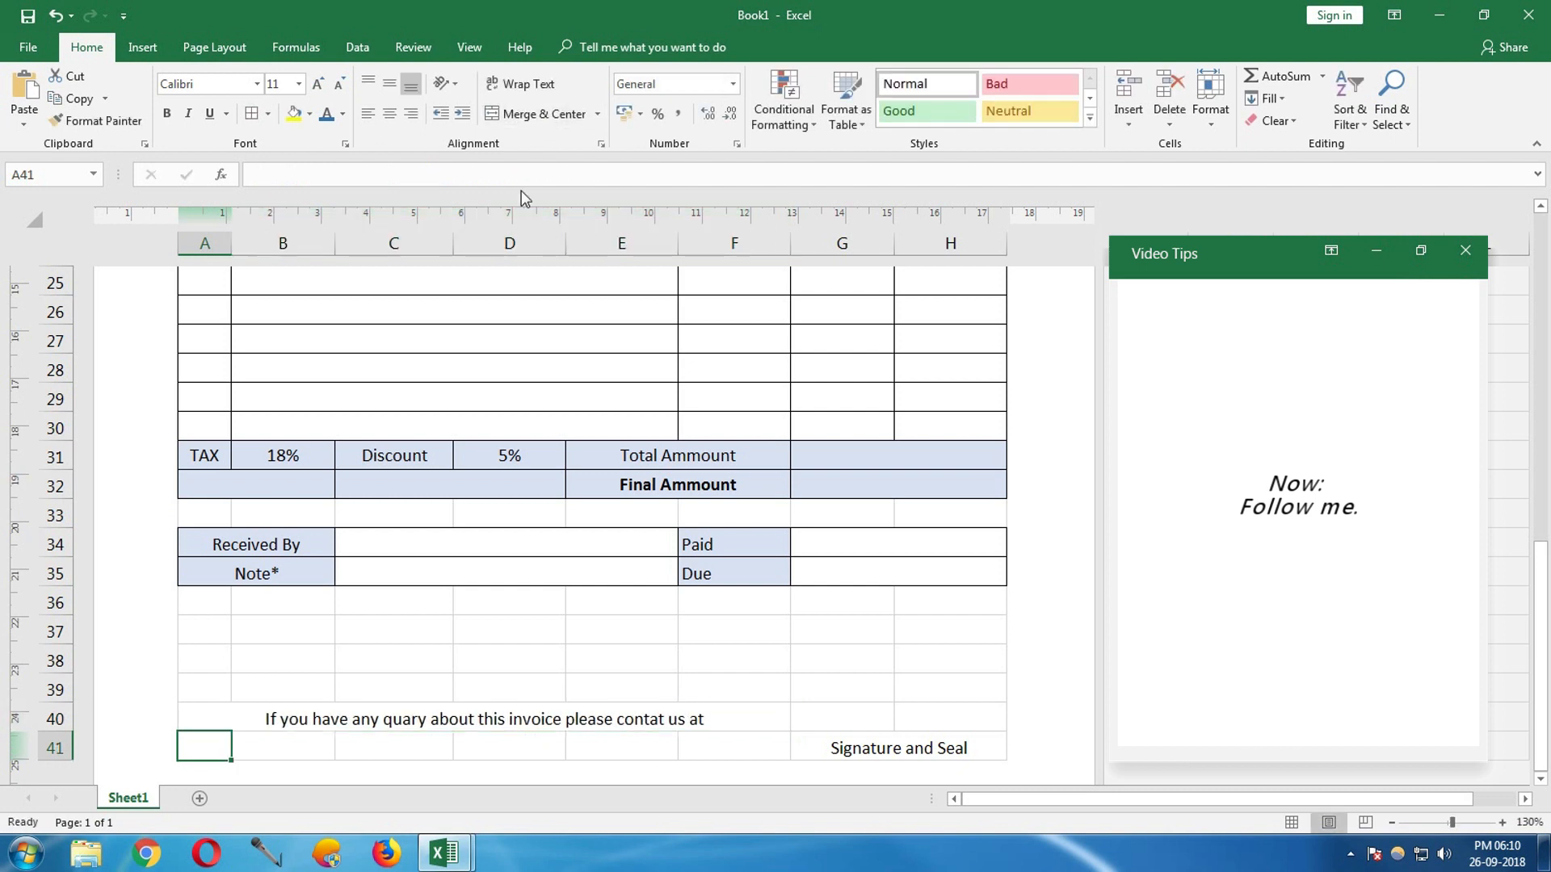
# - Merge and center A41:F41 and enter a bracketed contact placeholder for name, phone and e-mail address
pyautogui.moveTo(204, 747); pyautogui.dragTo(751, 747)
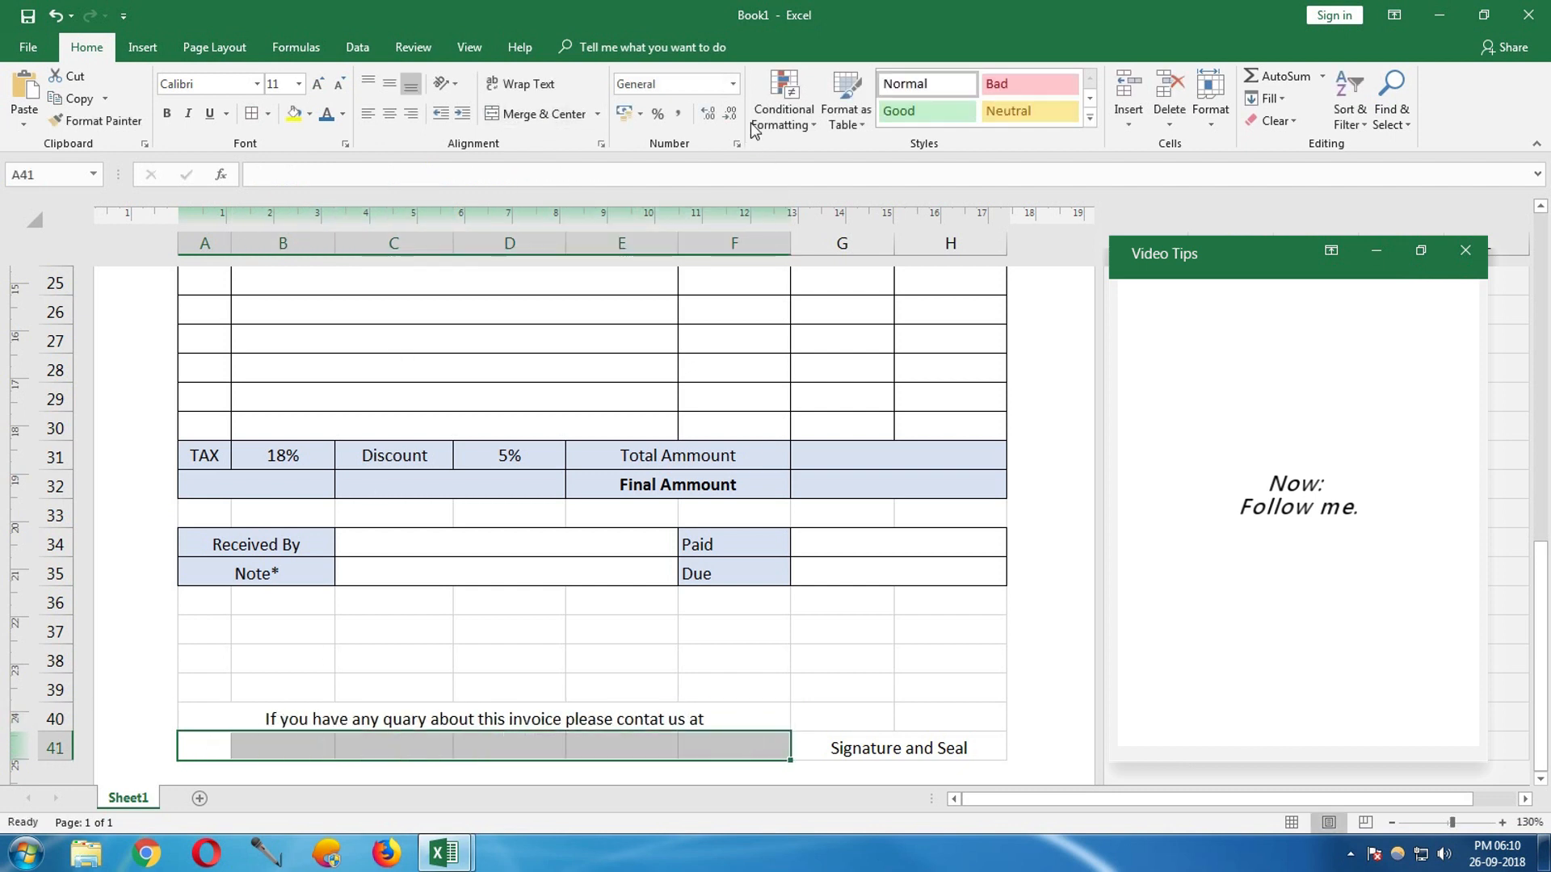
pyautogui.click(535, 114)
pyautogui.write('[Name')
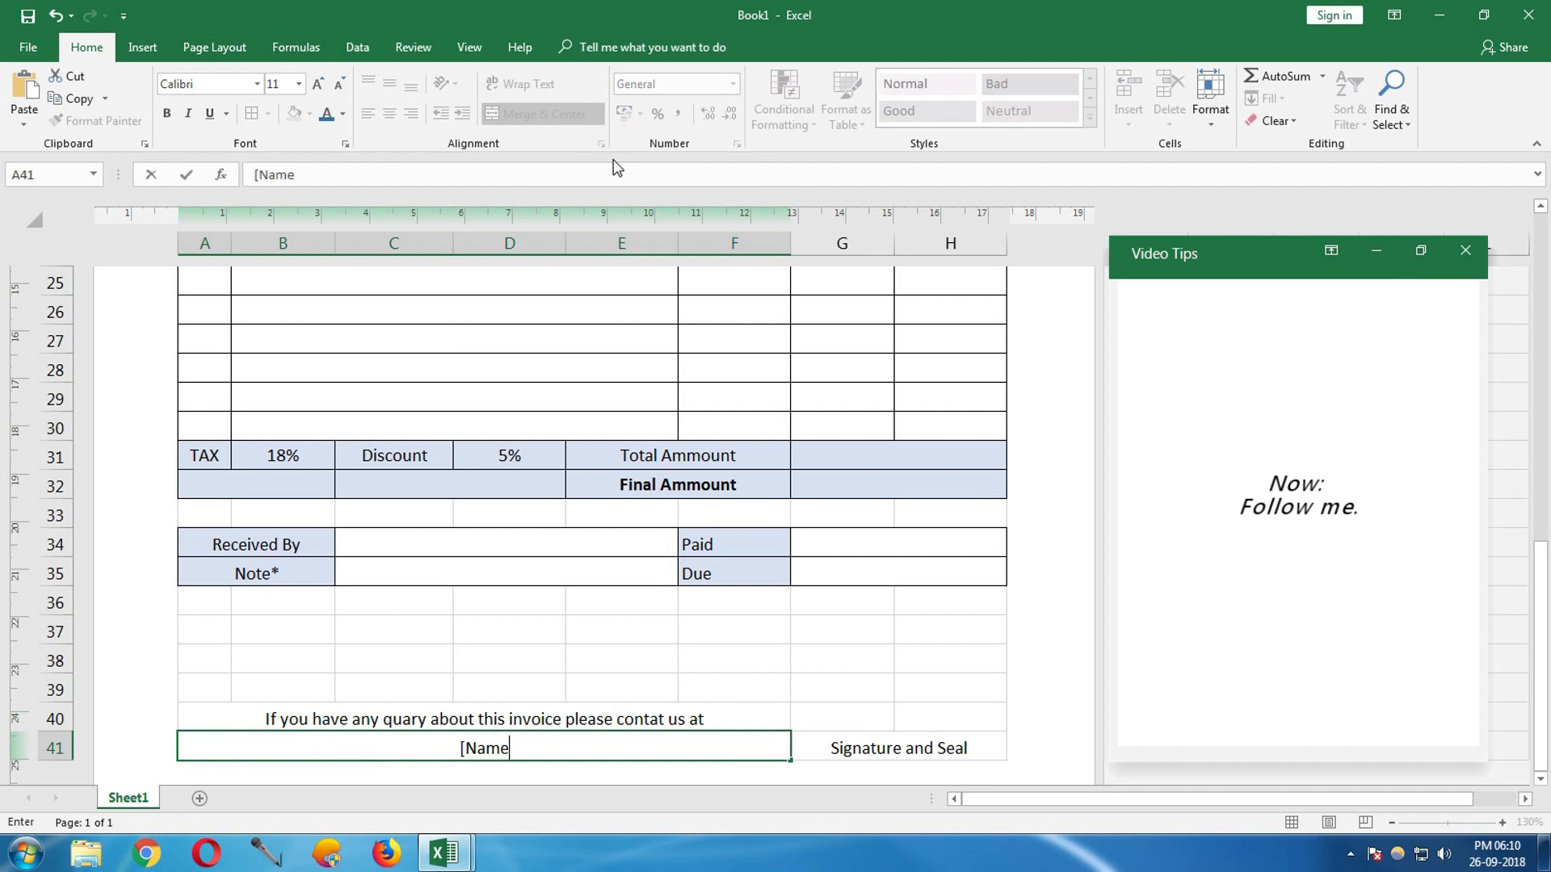
pyautogui.write(', Phone, Email@address.com]')
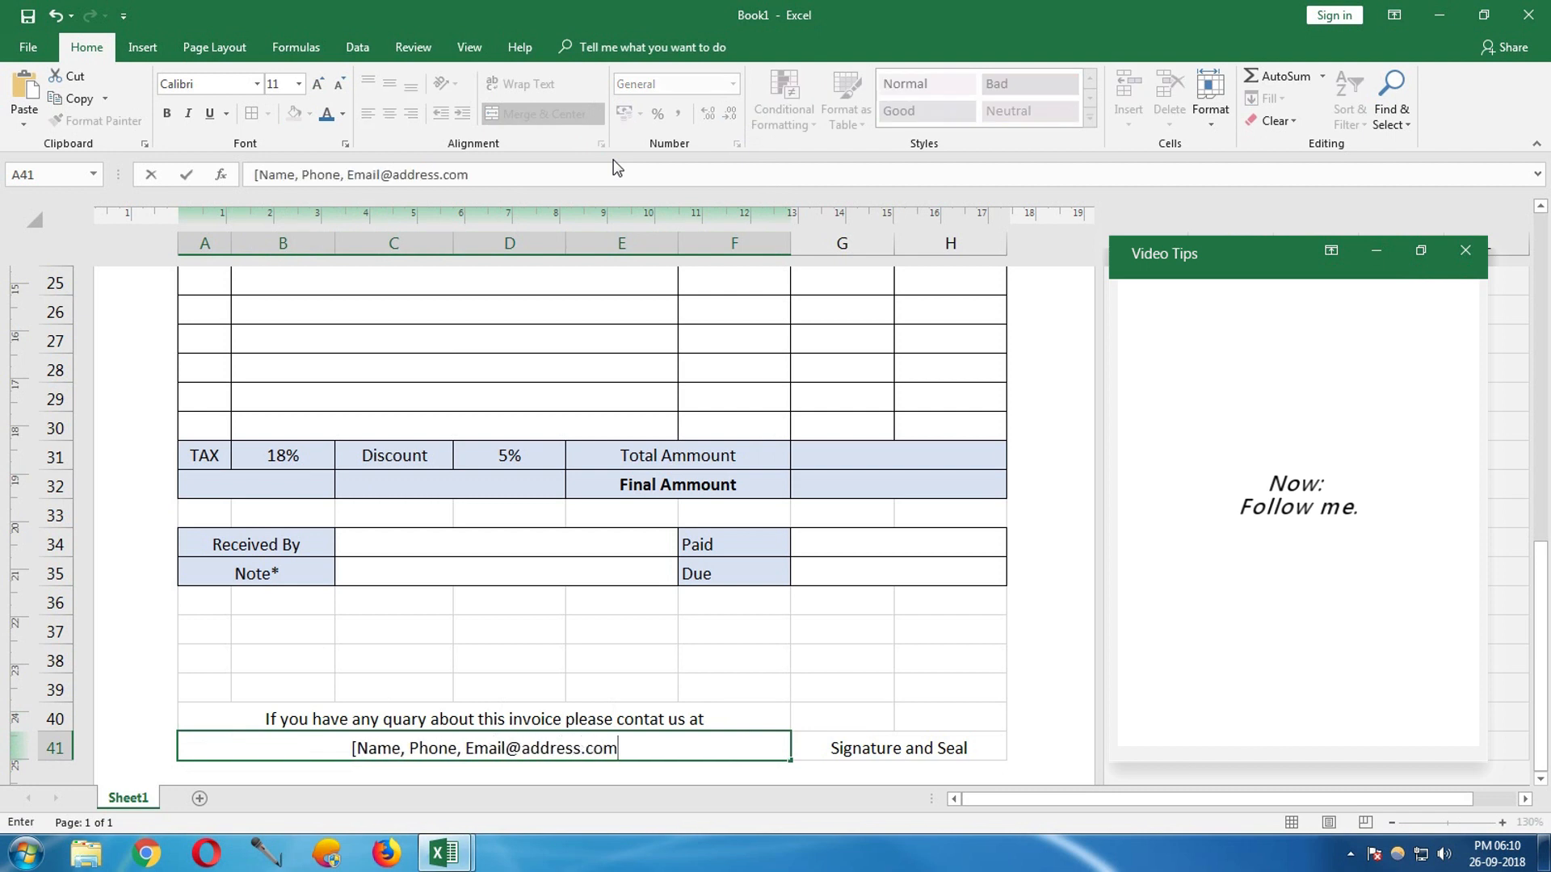
pyautogui.click(605, 663)
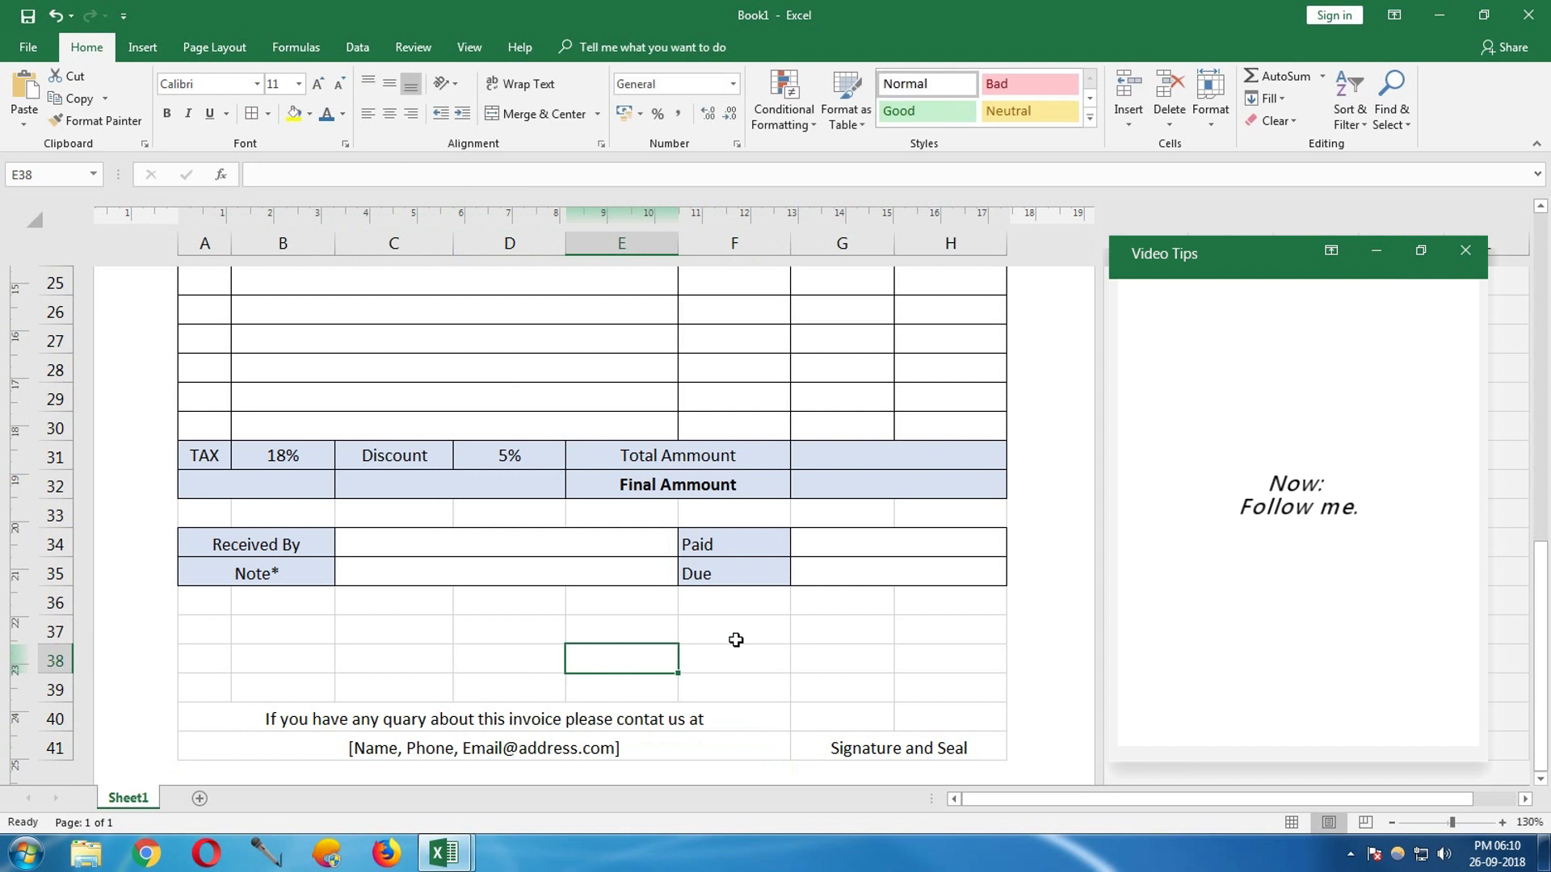
# - Add a thick bottom border to G40:H40 as the signature line above the Signature and Seal label
pyautogui.moveTo(858, 719); pyautogui.dragTo(950, 718)
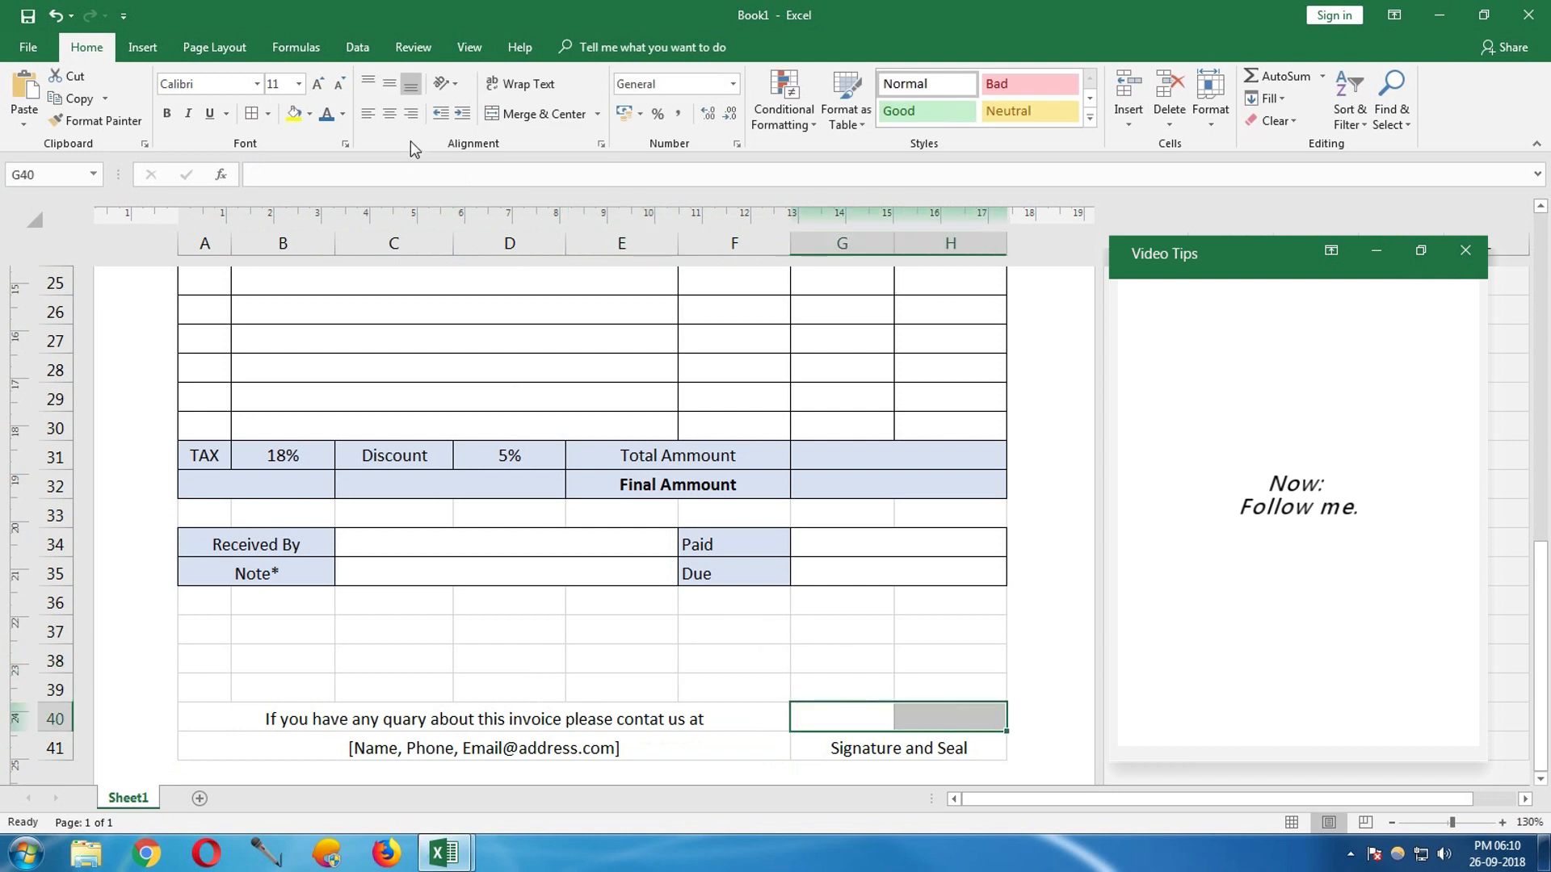
pyautogui.click(270, 115)
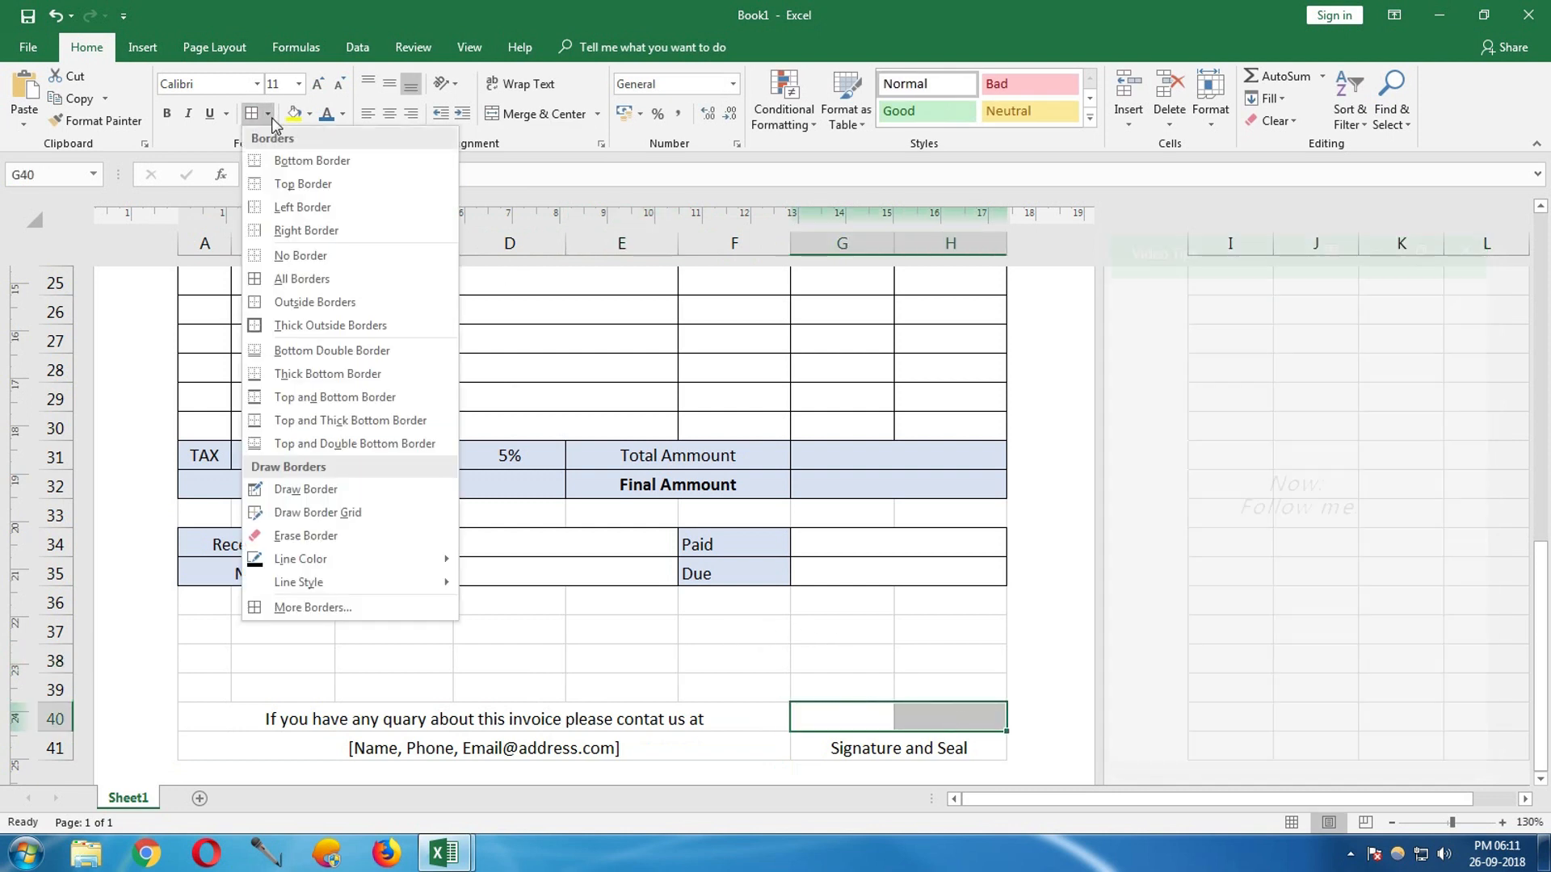
pyautogui.click(303, 374)
pyautogui.click(585, 604)
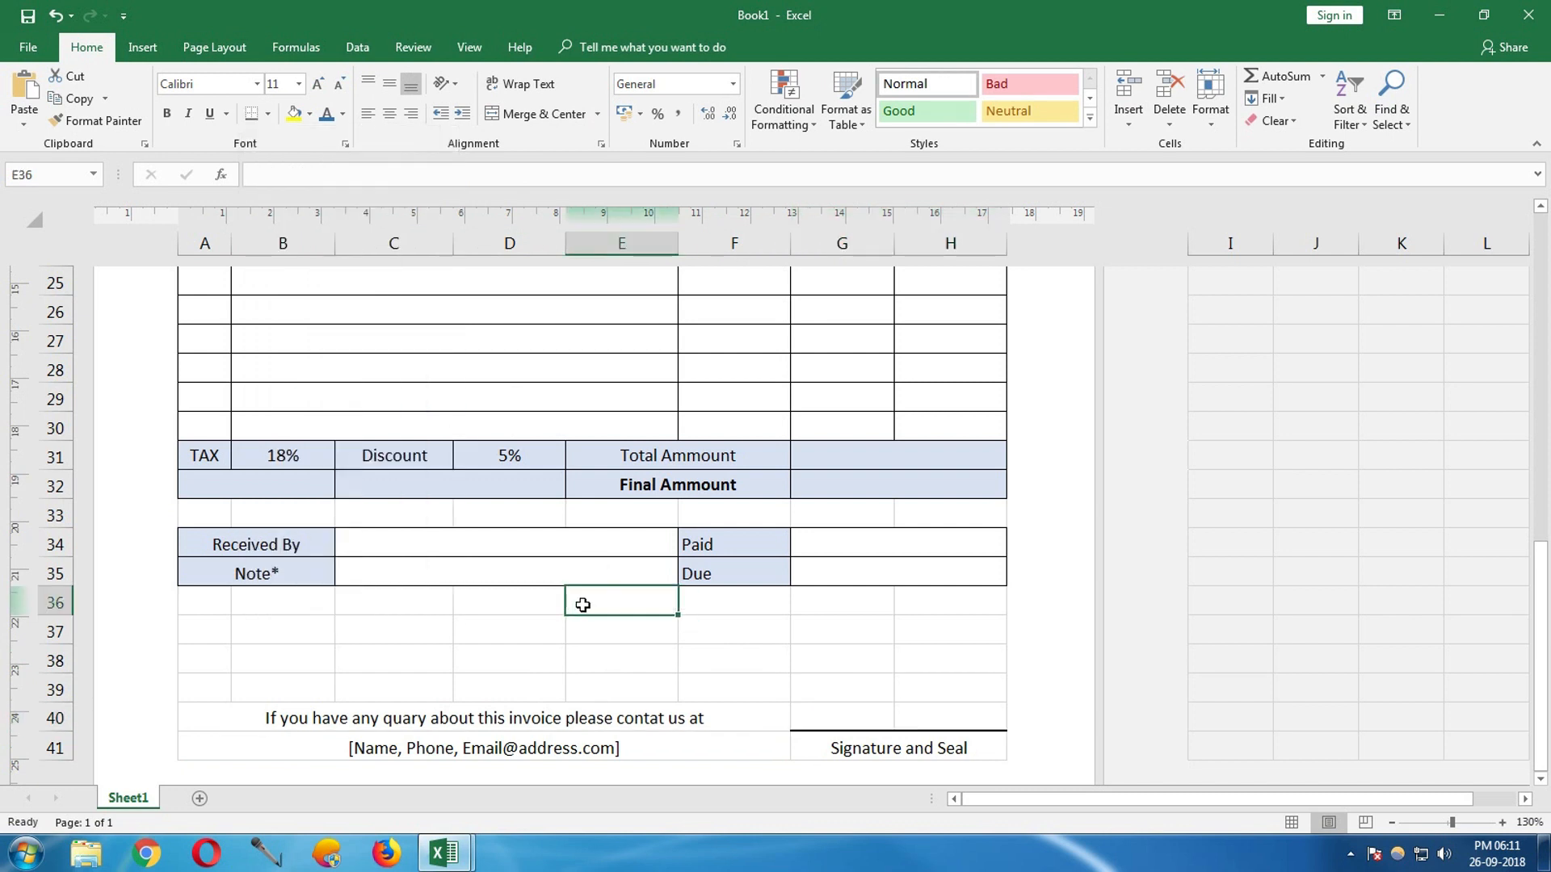
# - Hide the worksheet gridlines
pyautogui.scroll(-1, 583, 599)
pyautogui.click(457, 57)
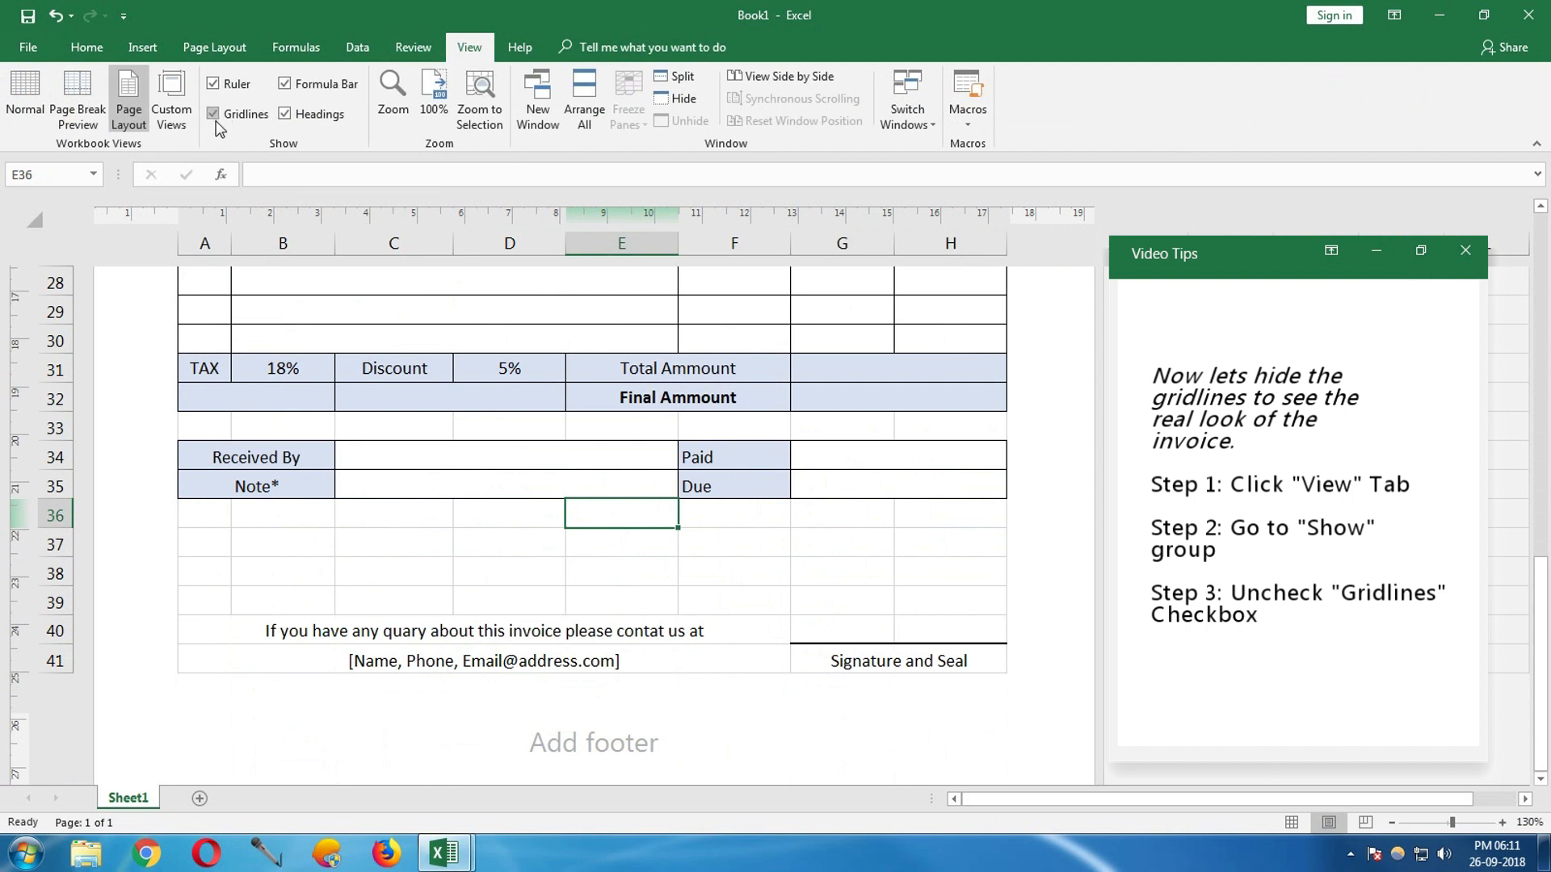
pyautogui.click(215, 119)
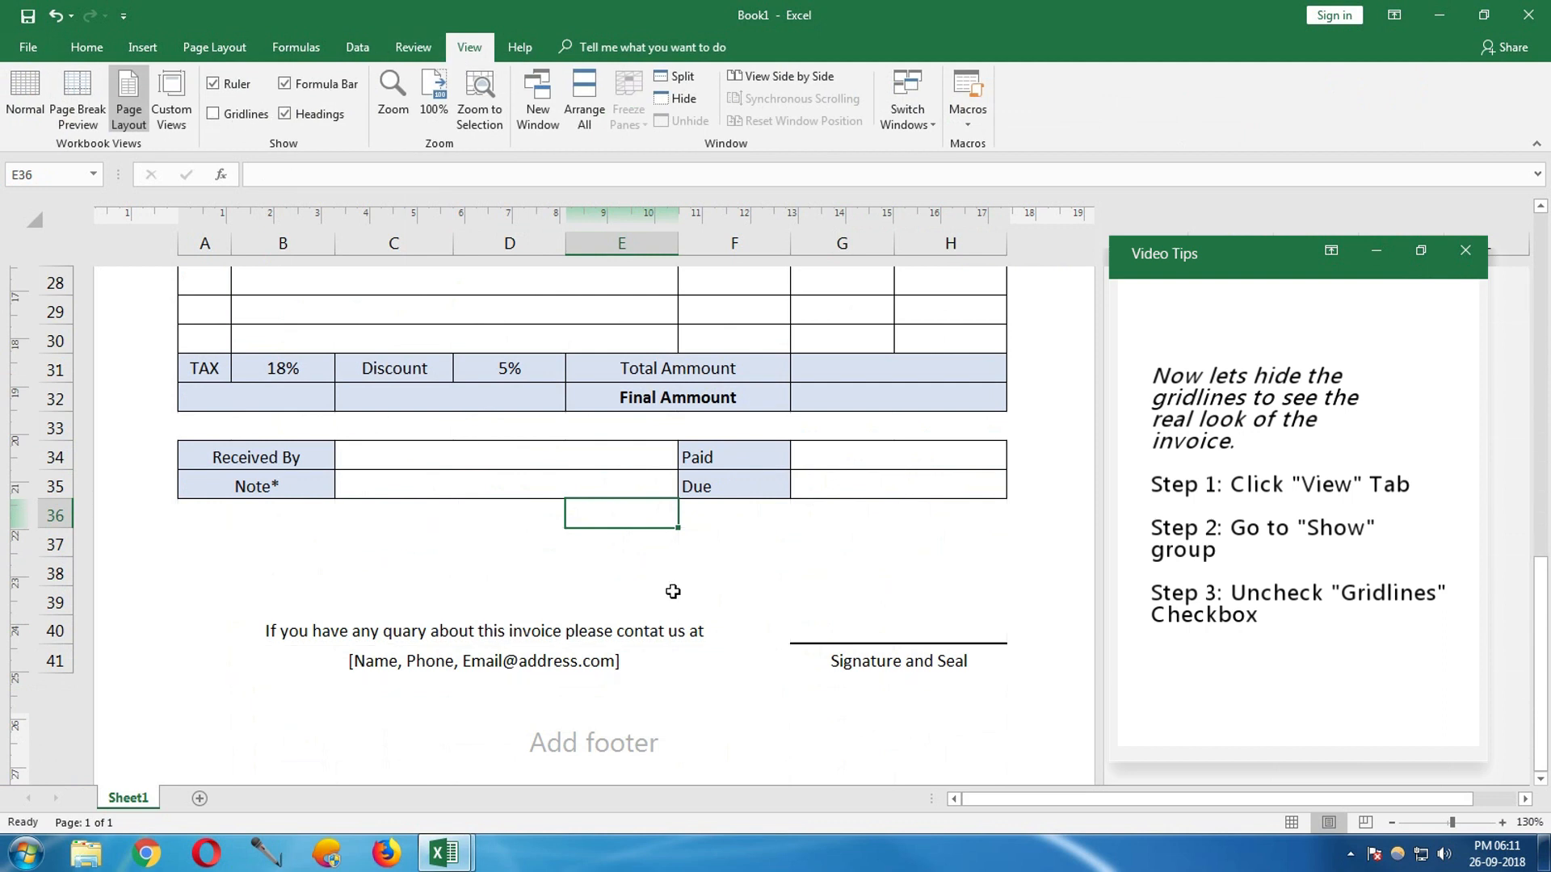
pyautogui.click(810, 543)
# - Fill the first product row, row 17, with serial number 1 and the description "Example Product"
pyautogui.scroll(5, 810, 542)
pyautogui.scroll(5, 810, 542)
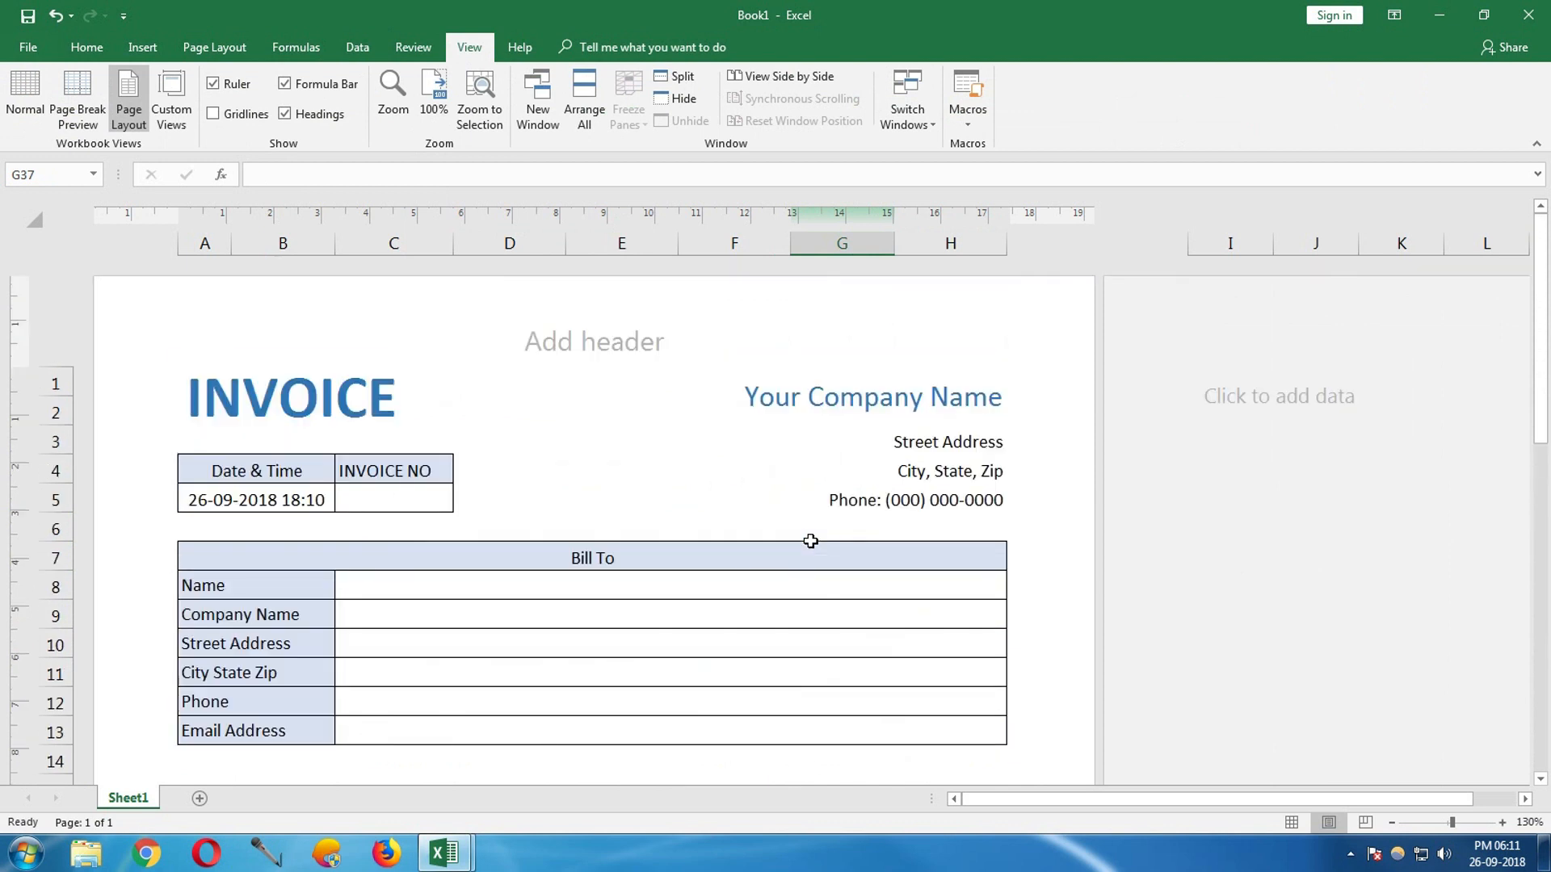
pyautogui.scroll(-6, 820, 543)
pyautogui.scroll(1, 820, 543)
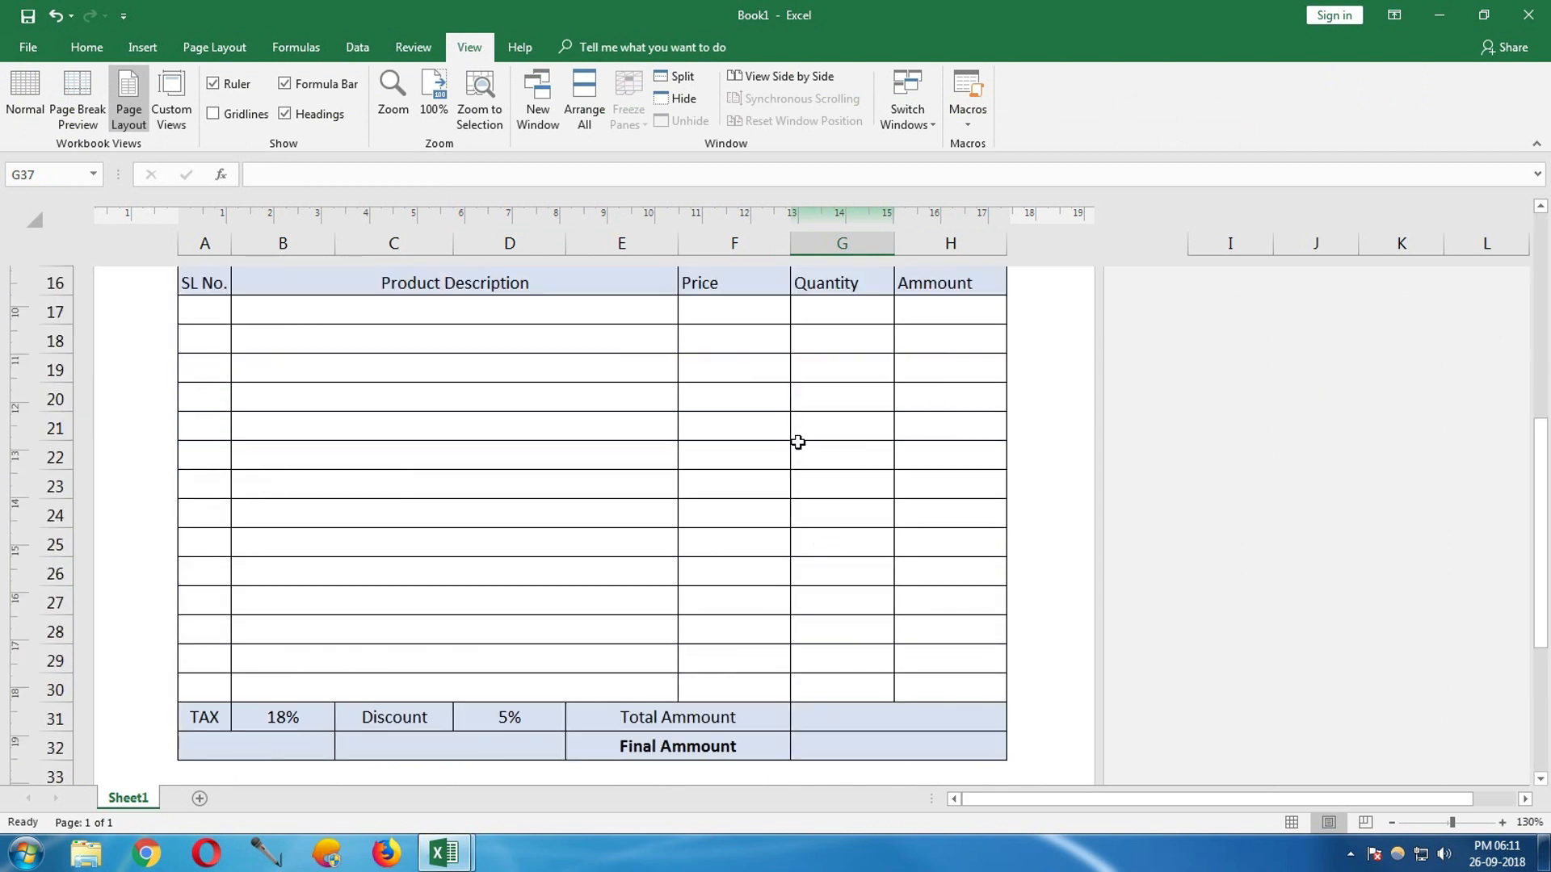
pyautogui.scroll(1, 583, 340)
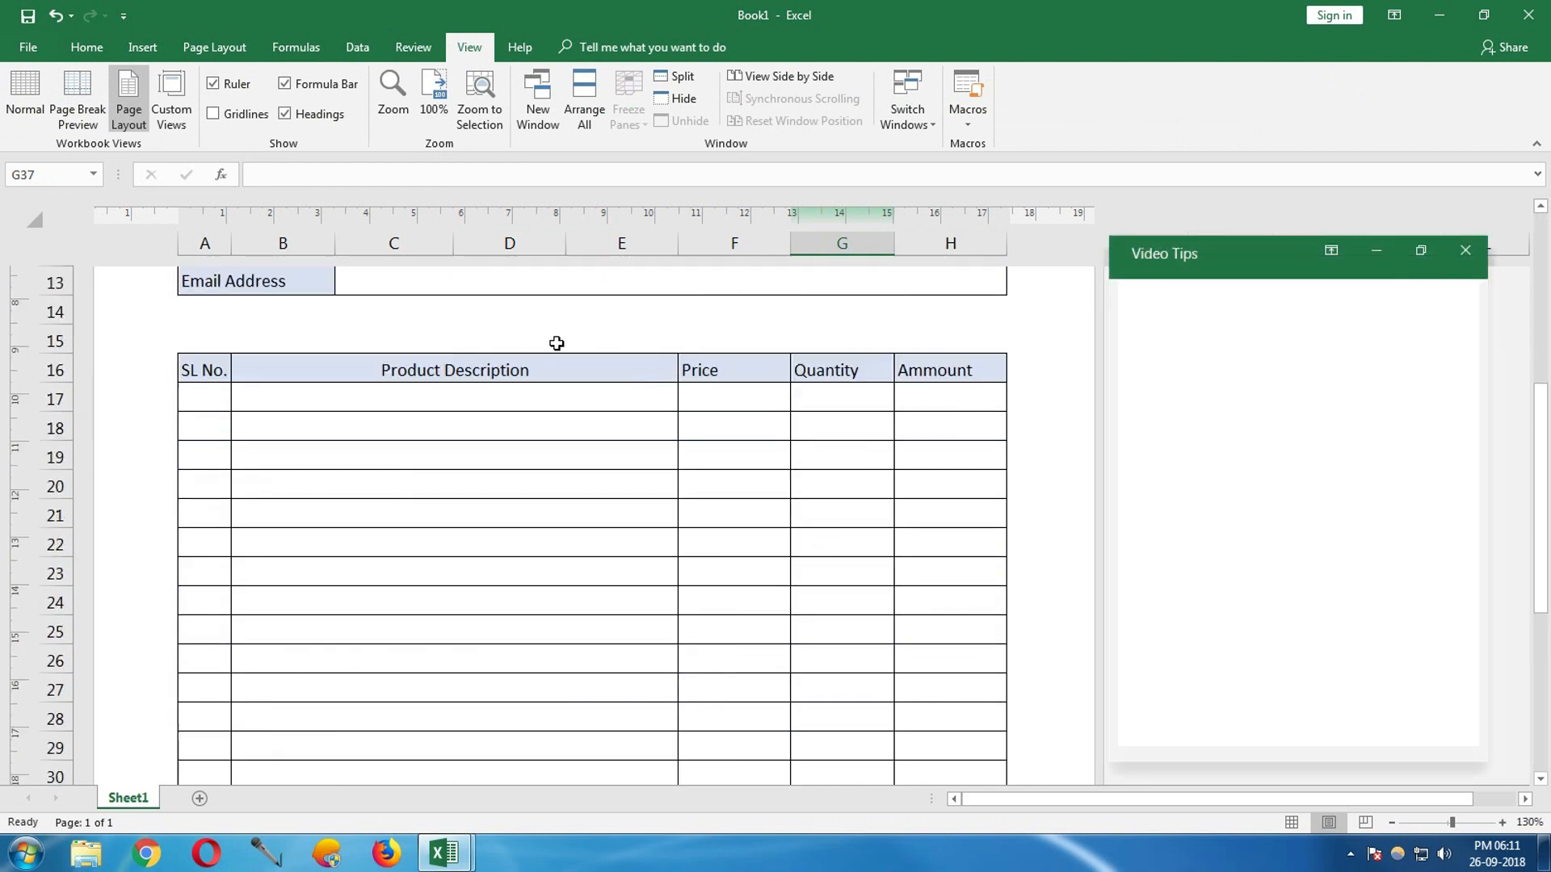
pyautogui.click(218, 404)
pyautogui.write('1')
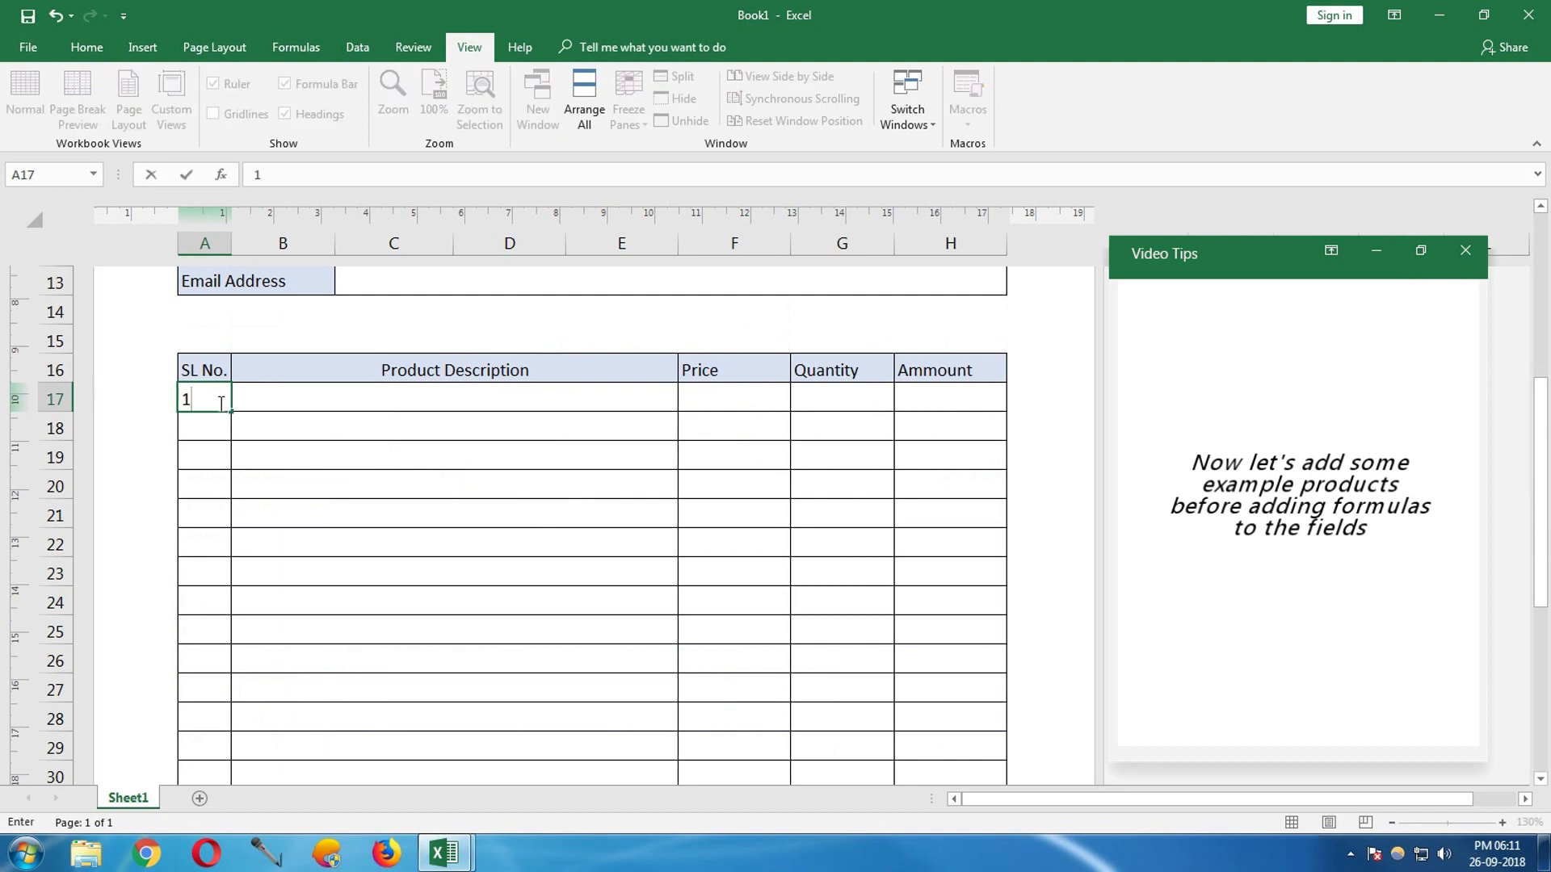
pyautogui.press('Tab')
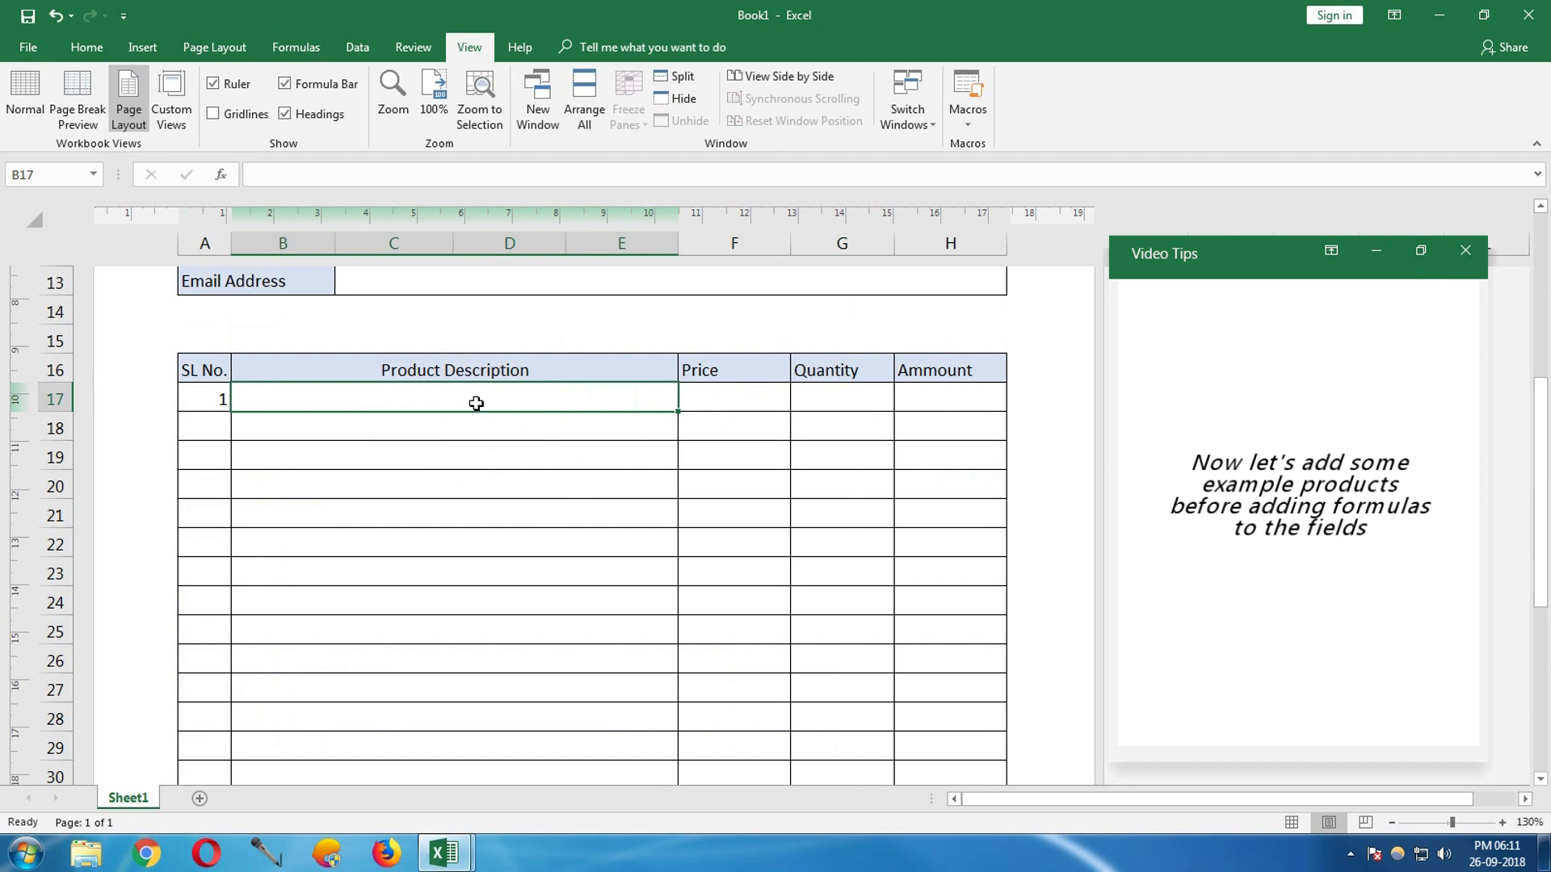
pyautogui.write('Exam')
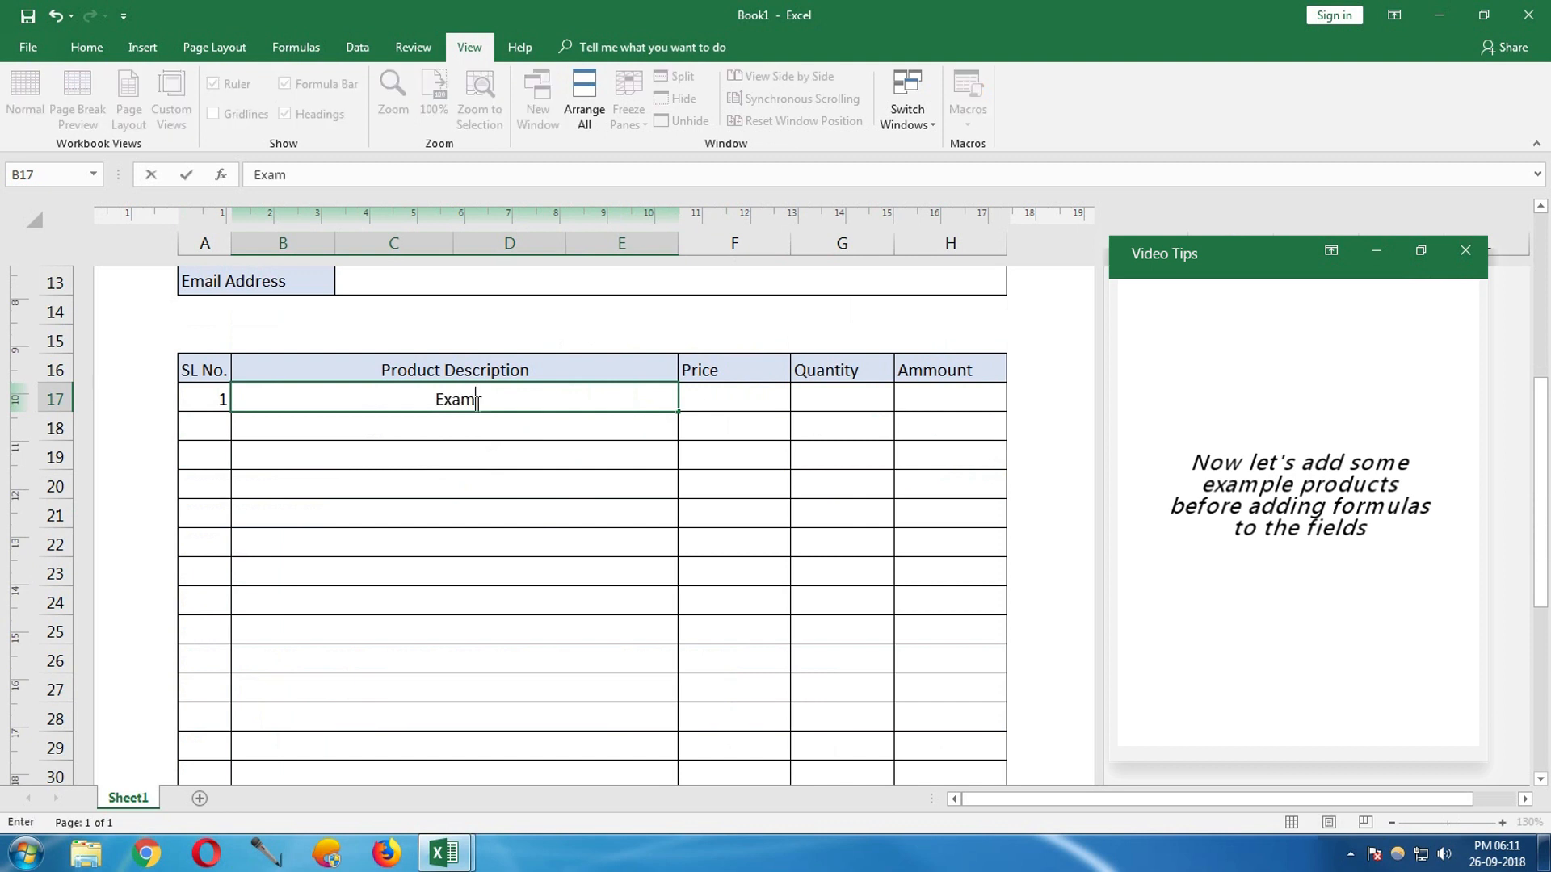
pyautogui.write('ple Product')
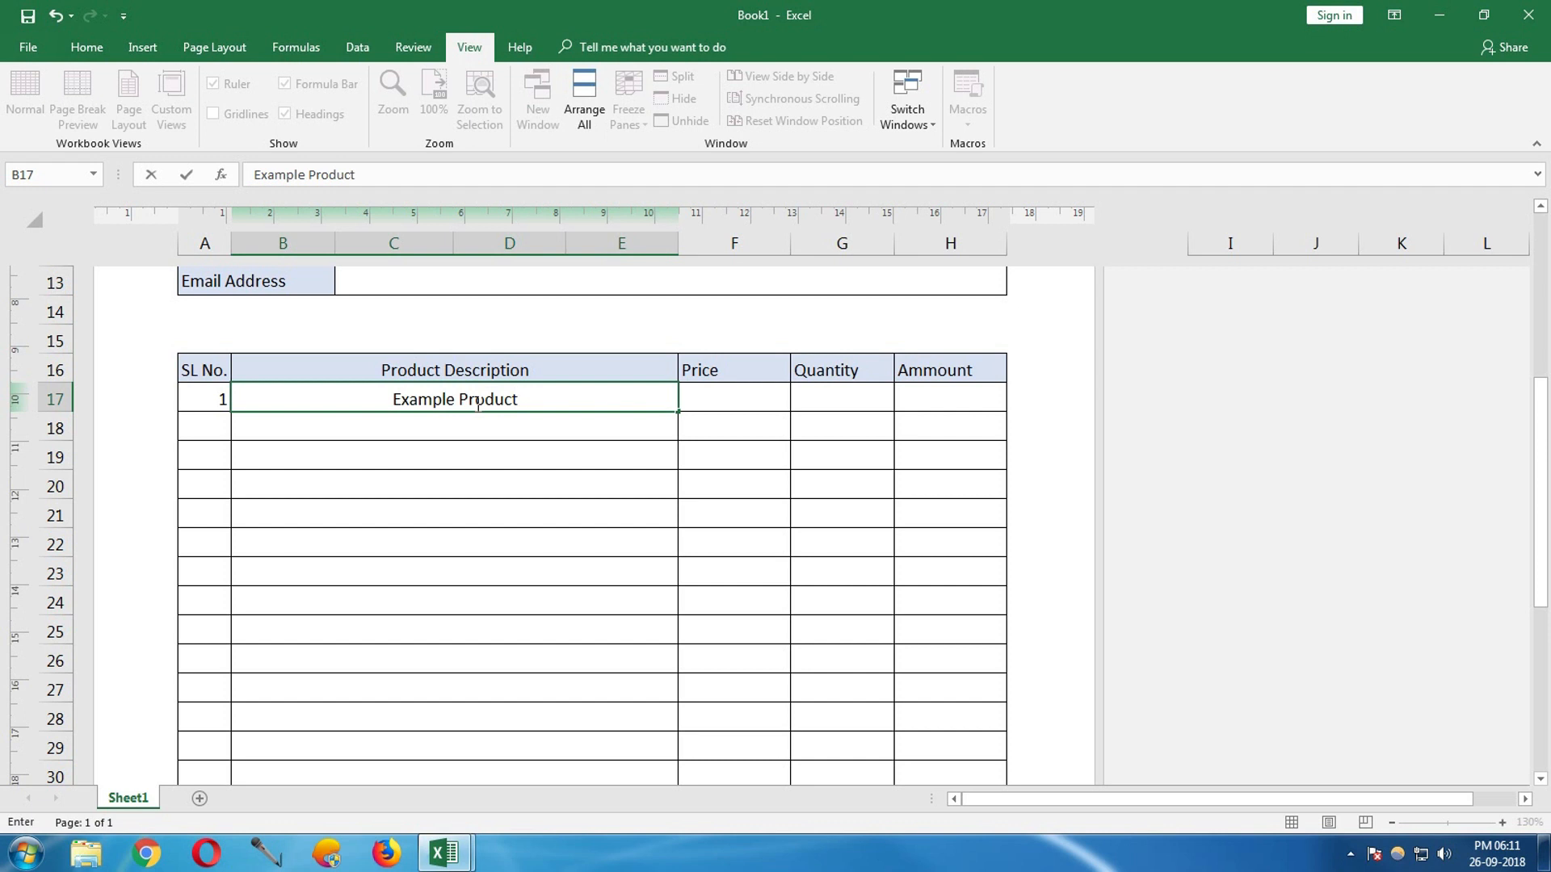
pyautogui.press('Tab')
# - Enter a price of 750 and a quantity of 5 for the example product in row 17
pyautogui.write('750')
pyautogui.press('Tab')
pyautogui.write('5')
pyautogui.press('Tab')
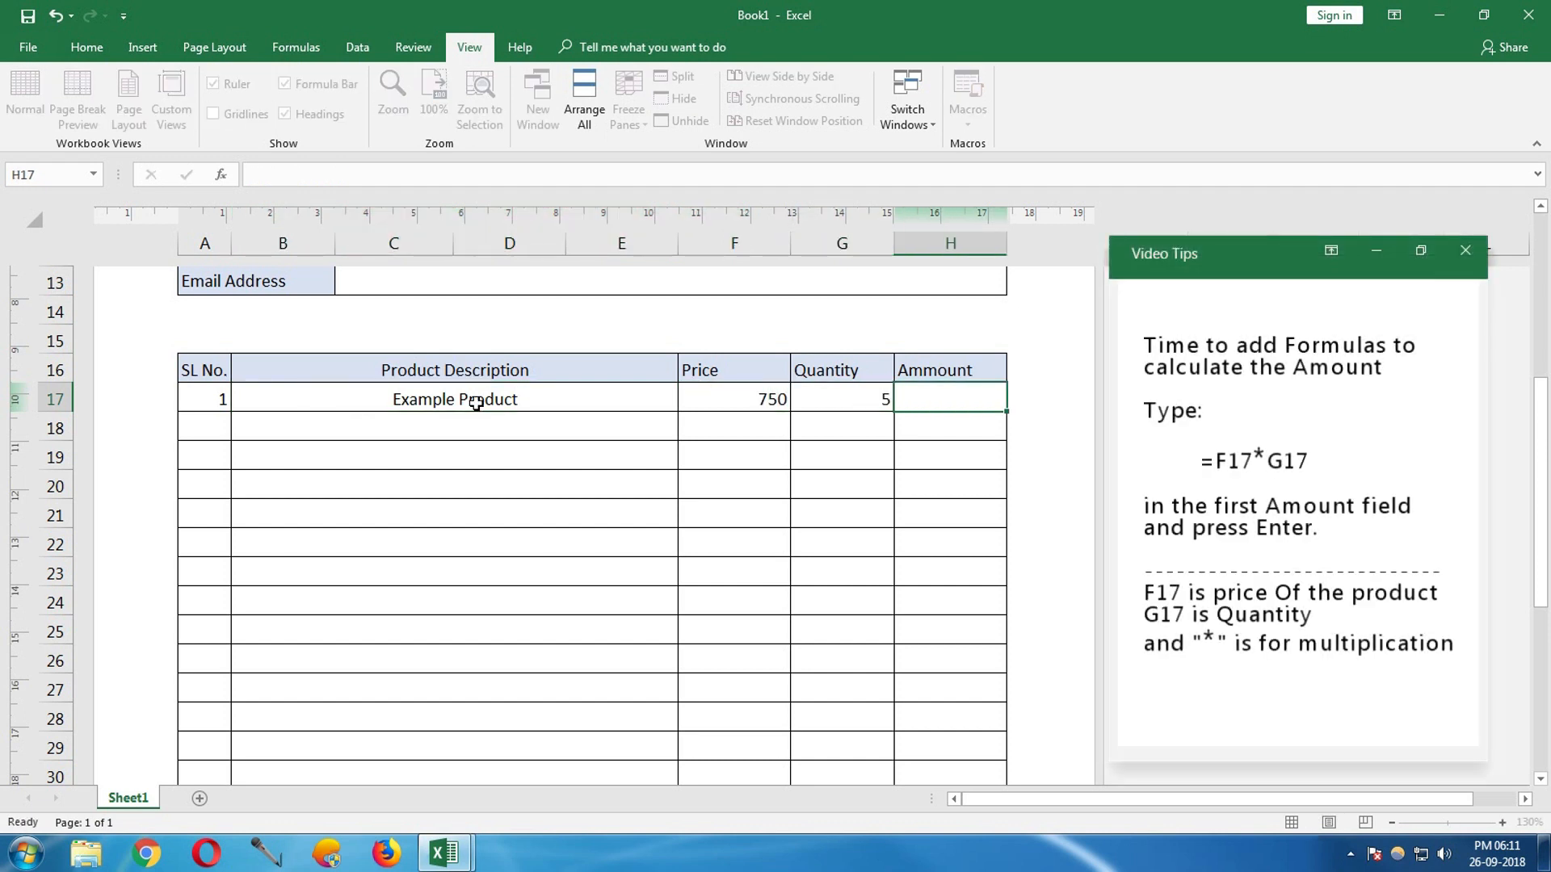
# - Enter the formula =F17*G17 in H17 to calculate the first product's amount
pyautogui.write('=')
pyautogui.click(751, 404)
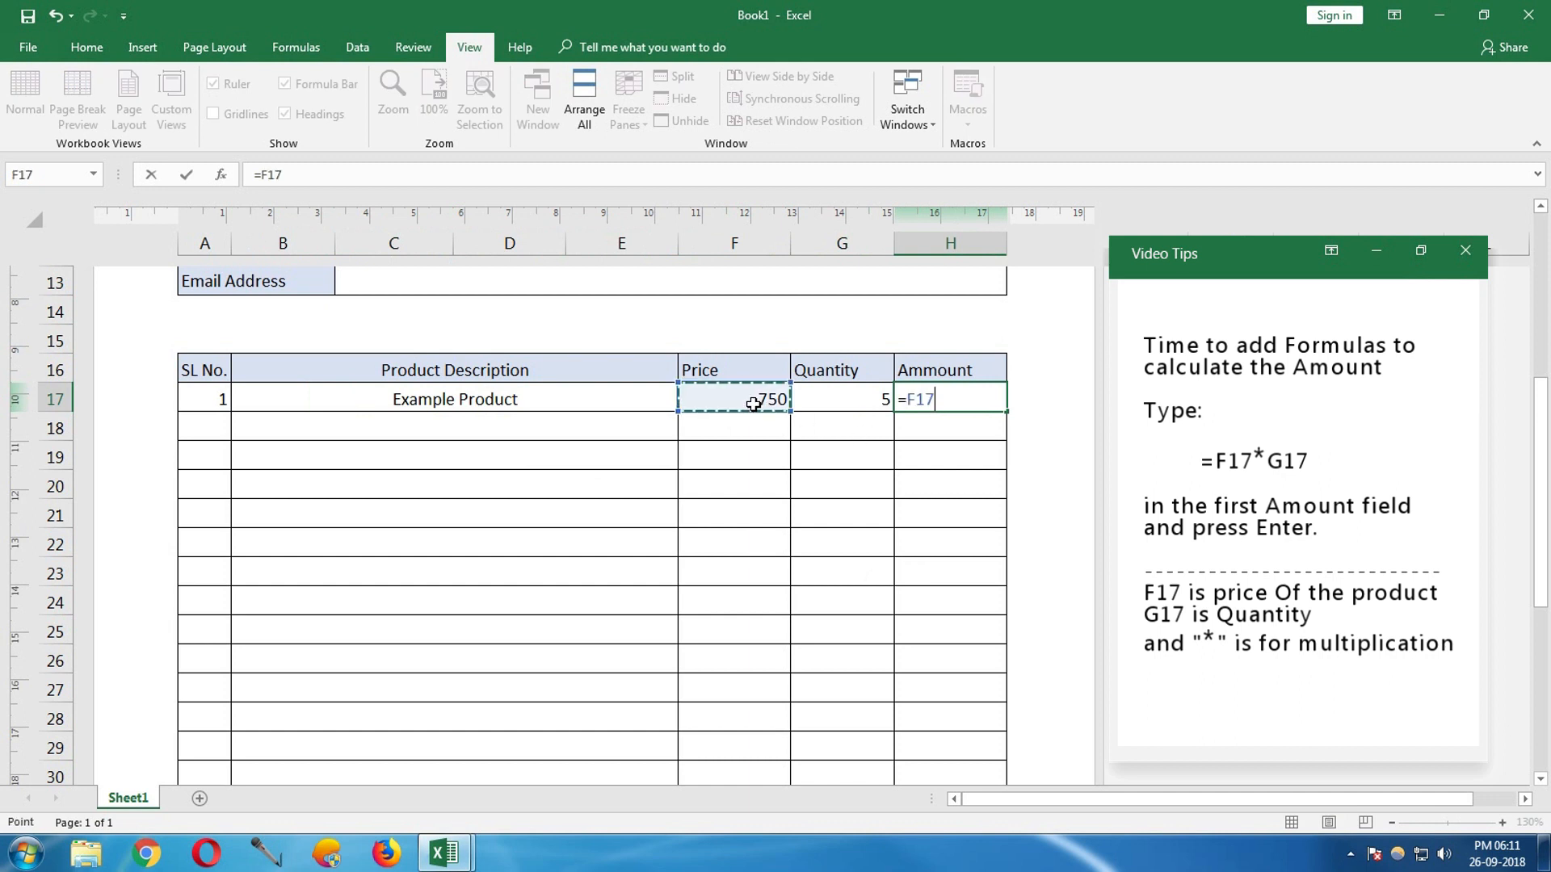
pyautogui.write('*')
pyautogui.click(841, 406)
pyautogui.press('Return')
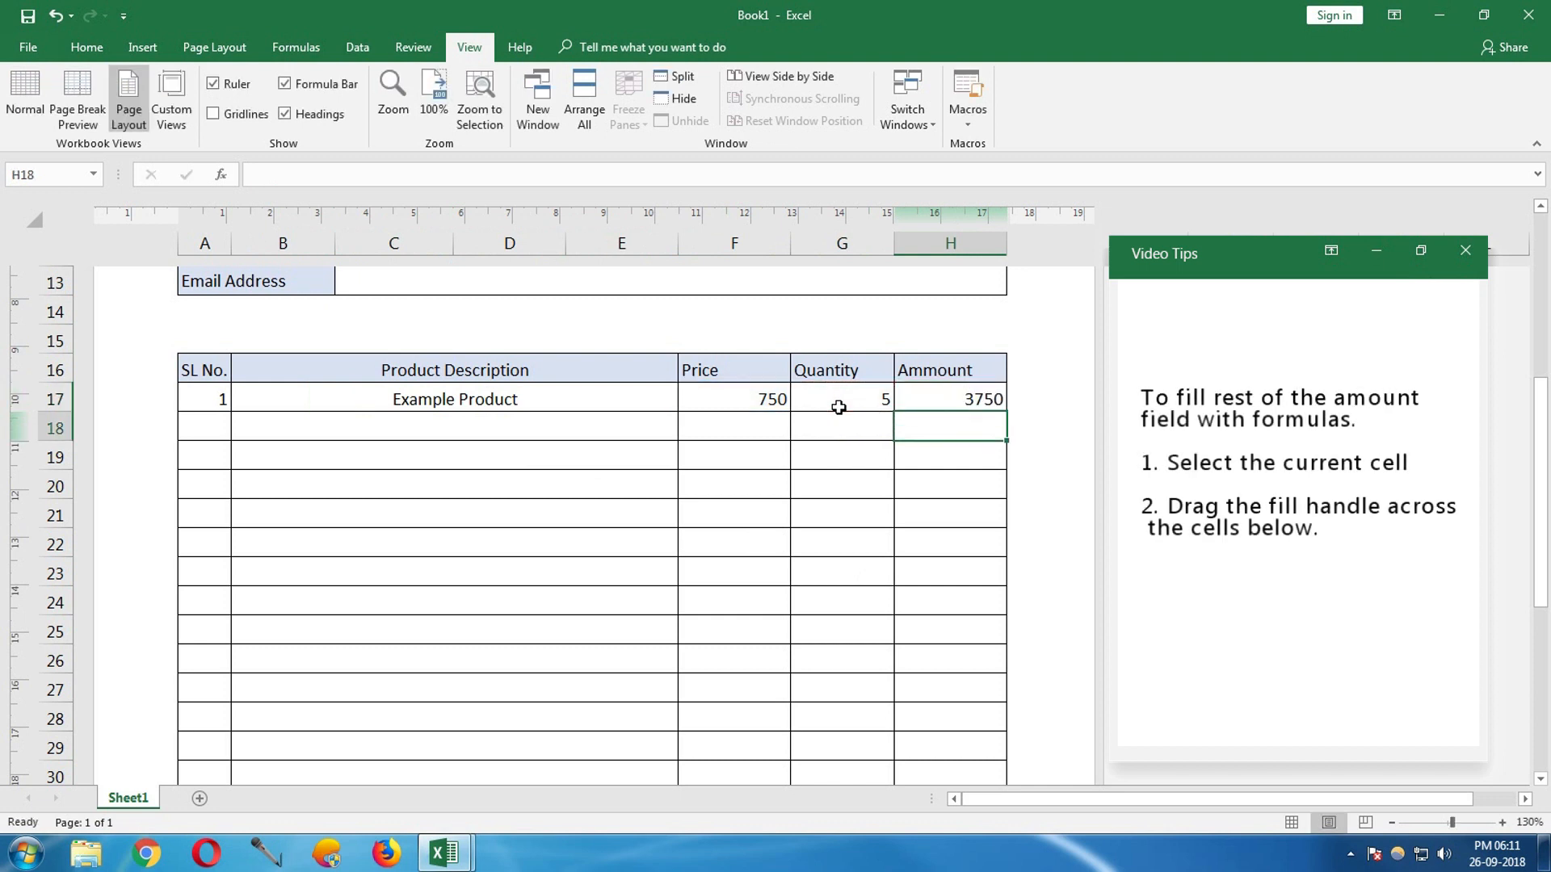
# - Fill the H17 formula down the amount column through H30
pyautogui.click(933, 399)
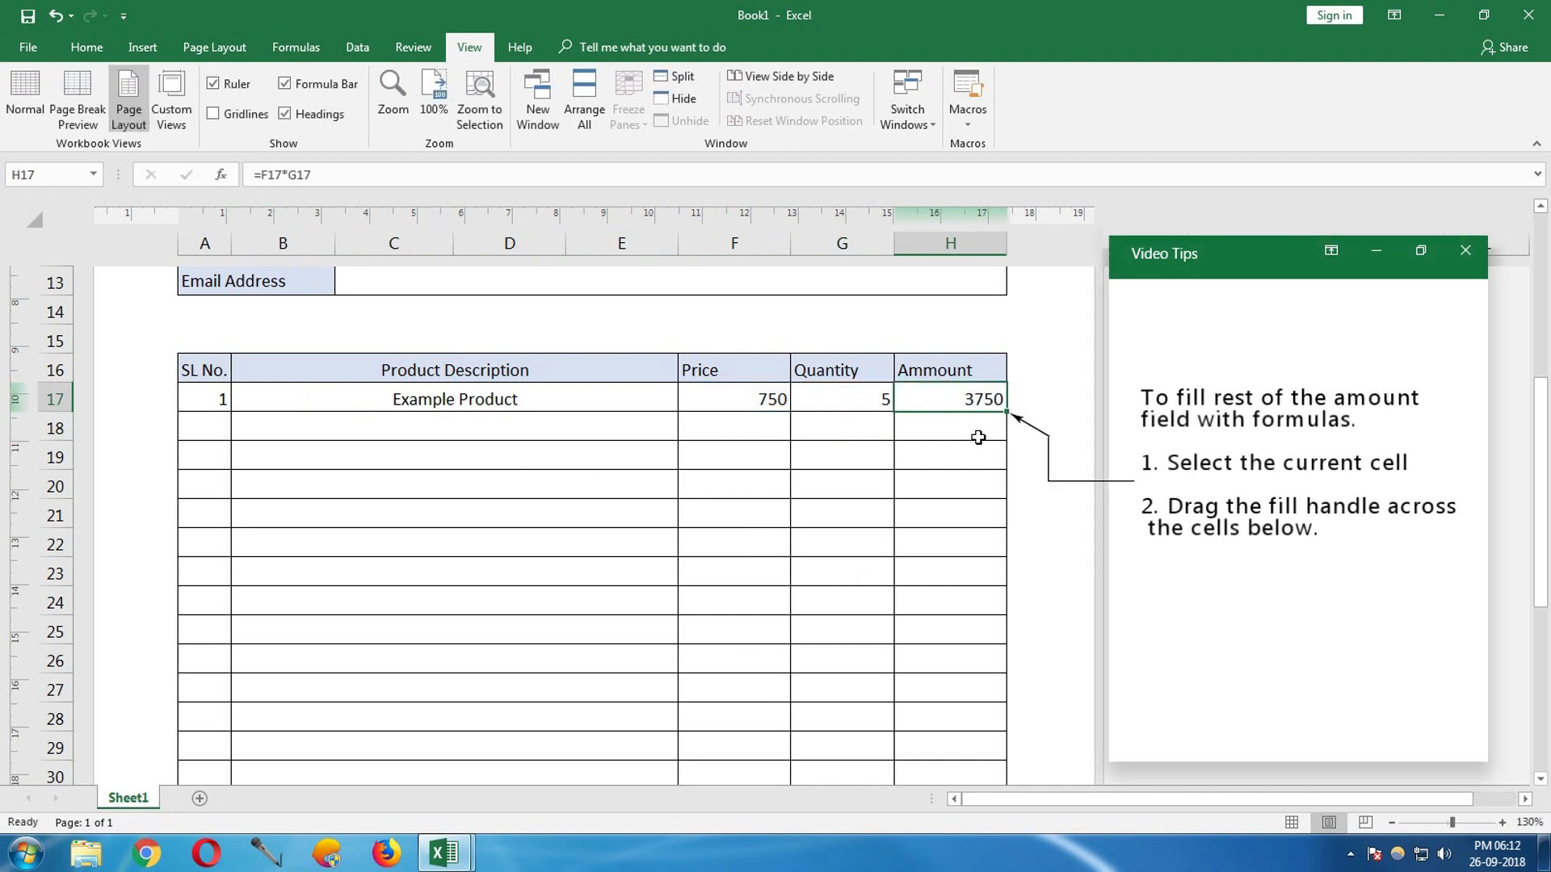
pyautogui.moveTo(1008, 413); pyautogui.dragTo(988, 645)
pyautogui.scroll(3, 856, 654)
pyautogui.scroll(-1, 856, 655)
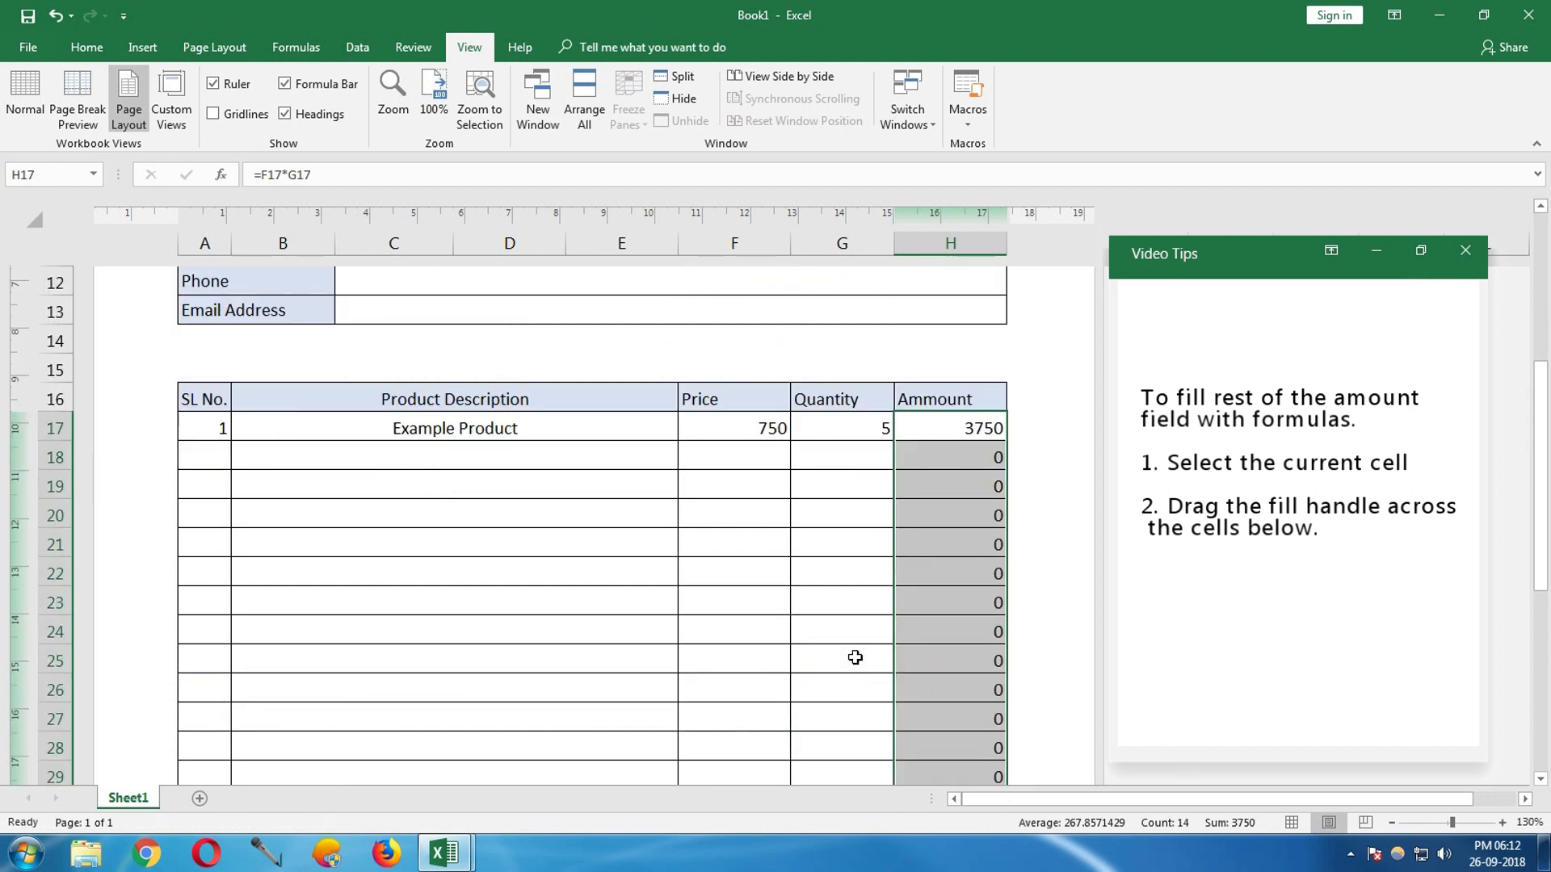
pyautogui.click(873, 656)
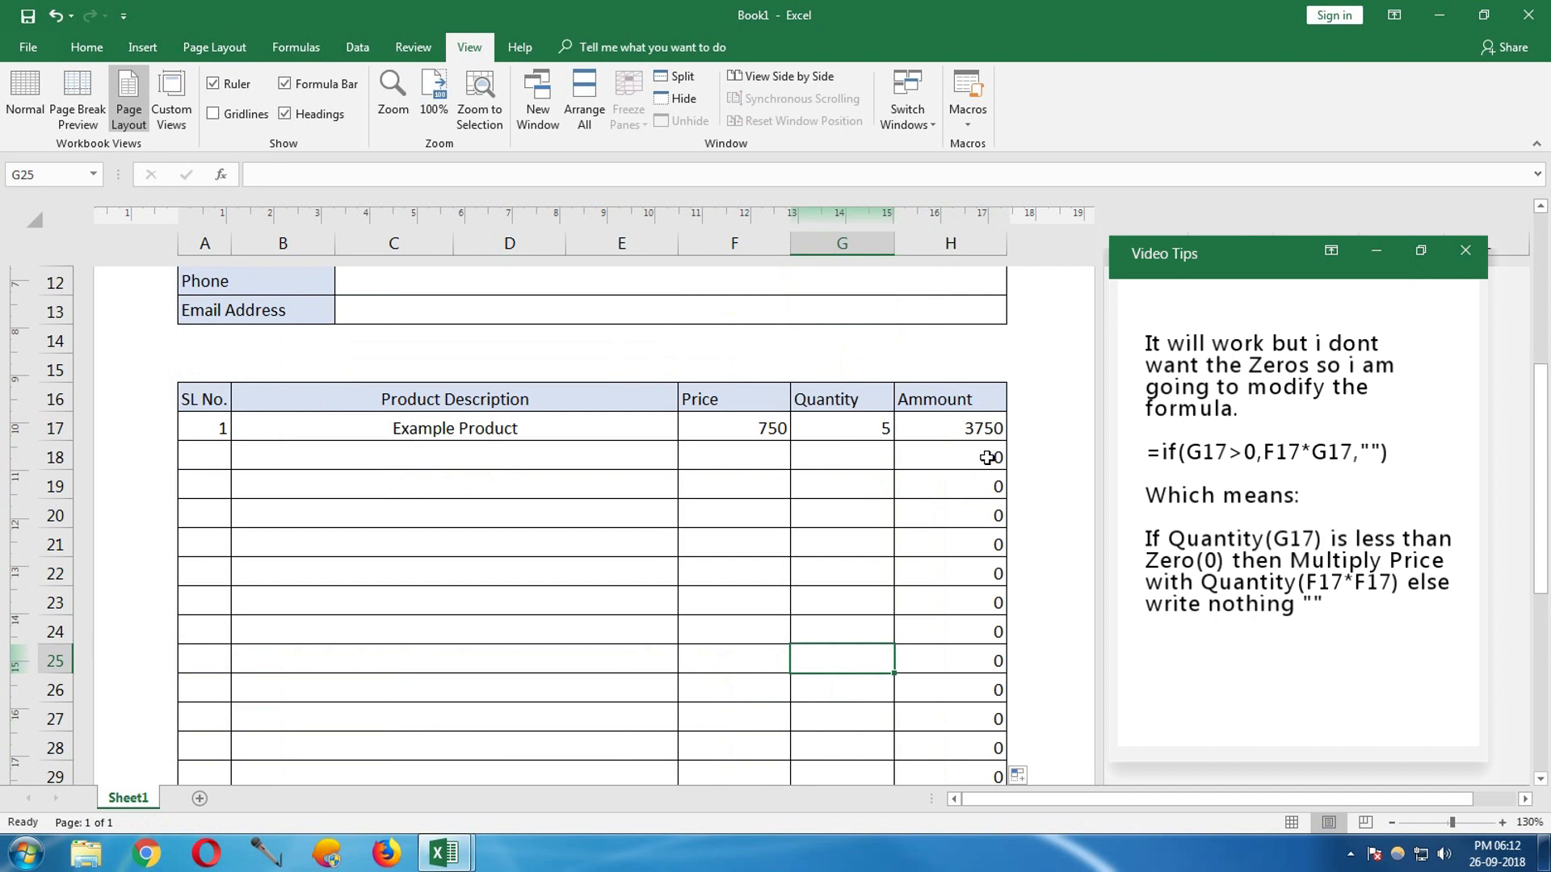
# - Change the H17 formula to =IF(G17>0,F17*G17,"") so that products without a quantity get a blank amount
pyautogui.doubleClick(957, 430)
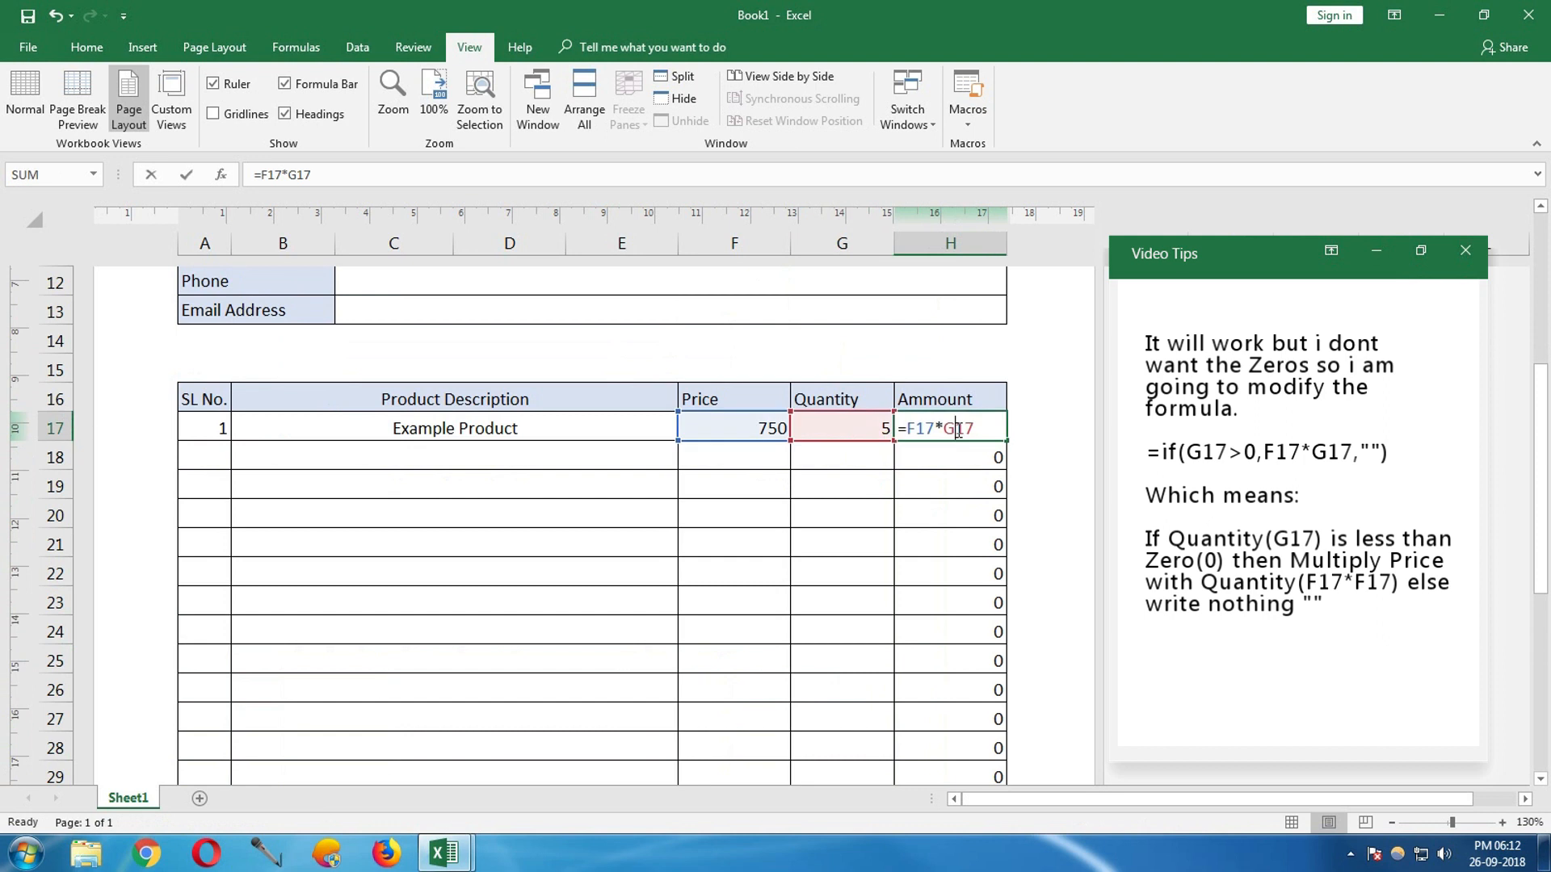
pyautogui.write('IF')
pyautogui.doubleClick(976, 454)
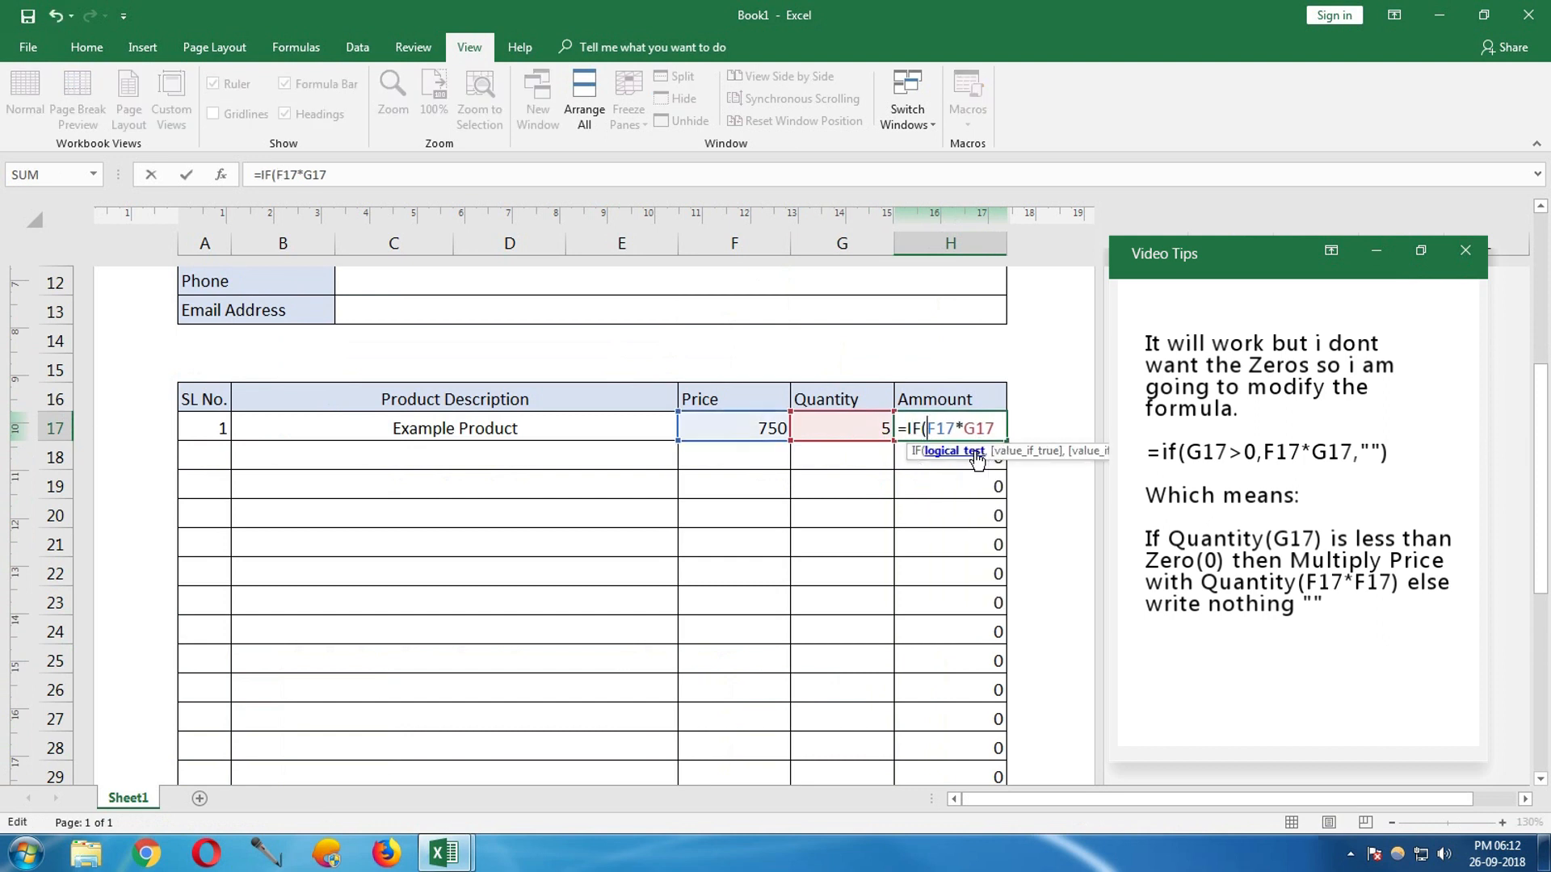
pyautogui.click(814, 426)
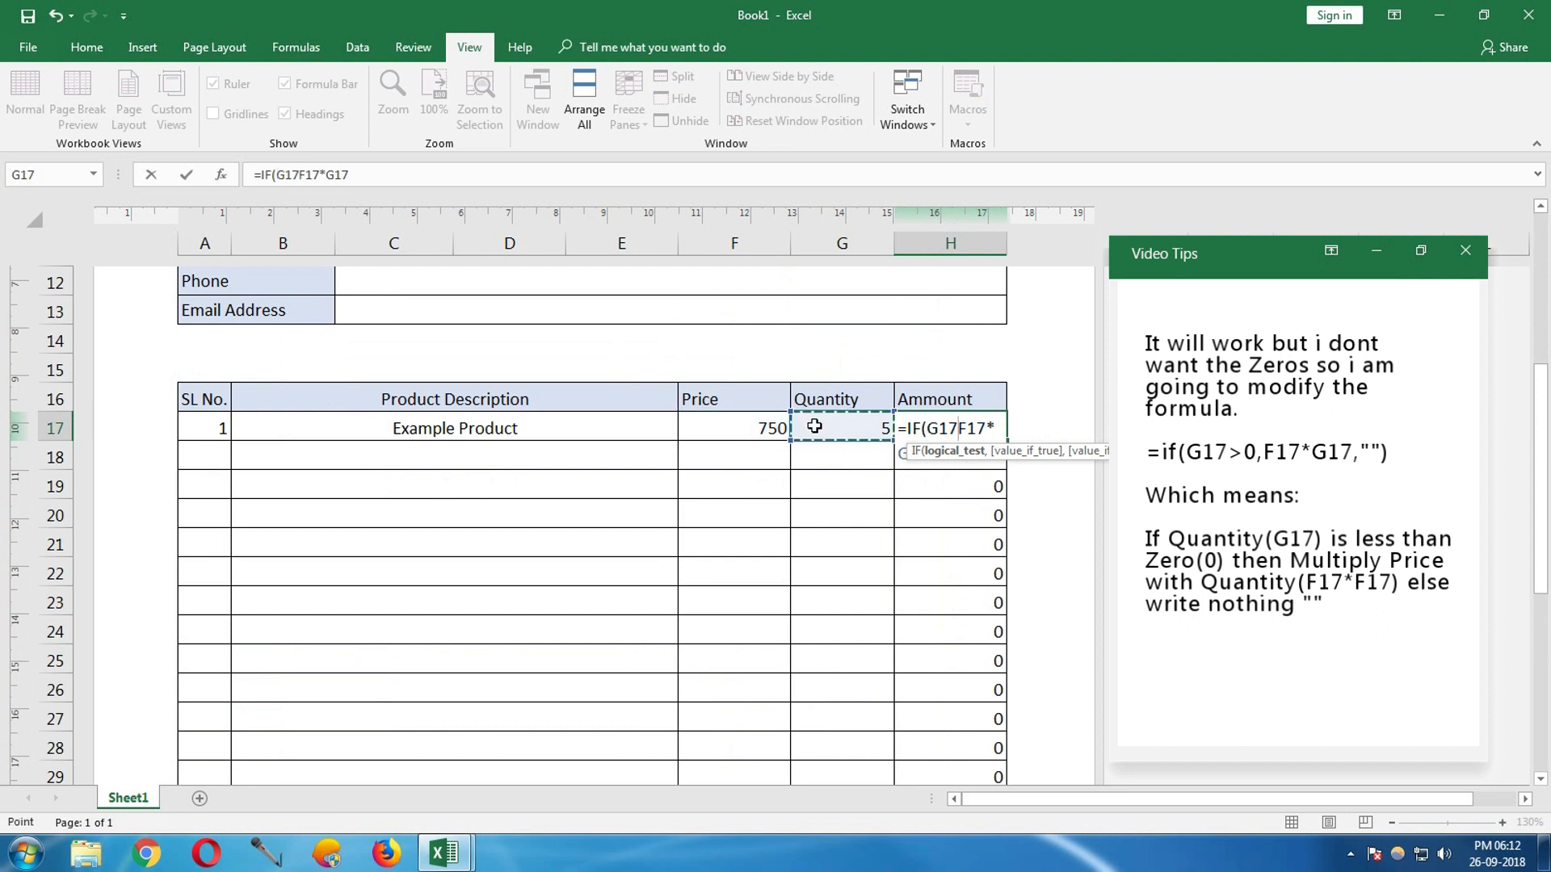
pyautogui.write('>')
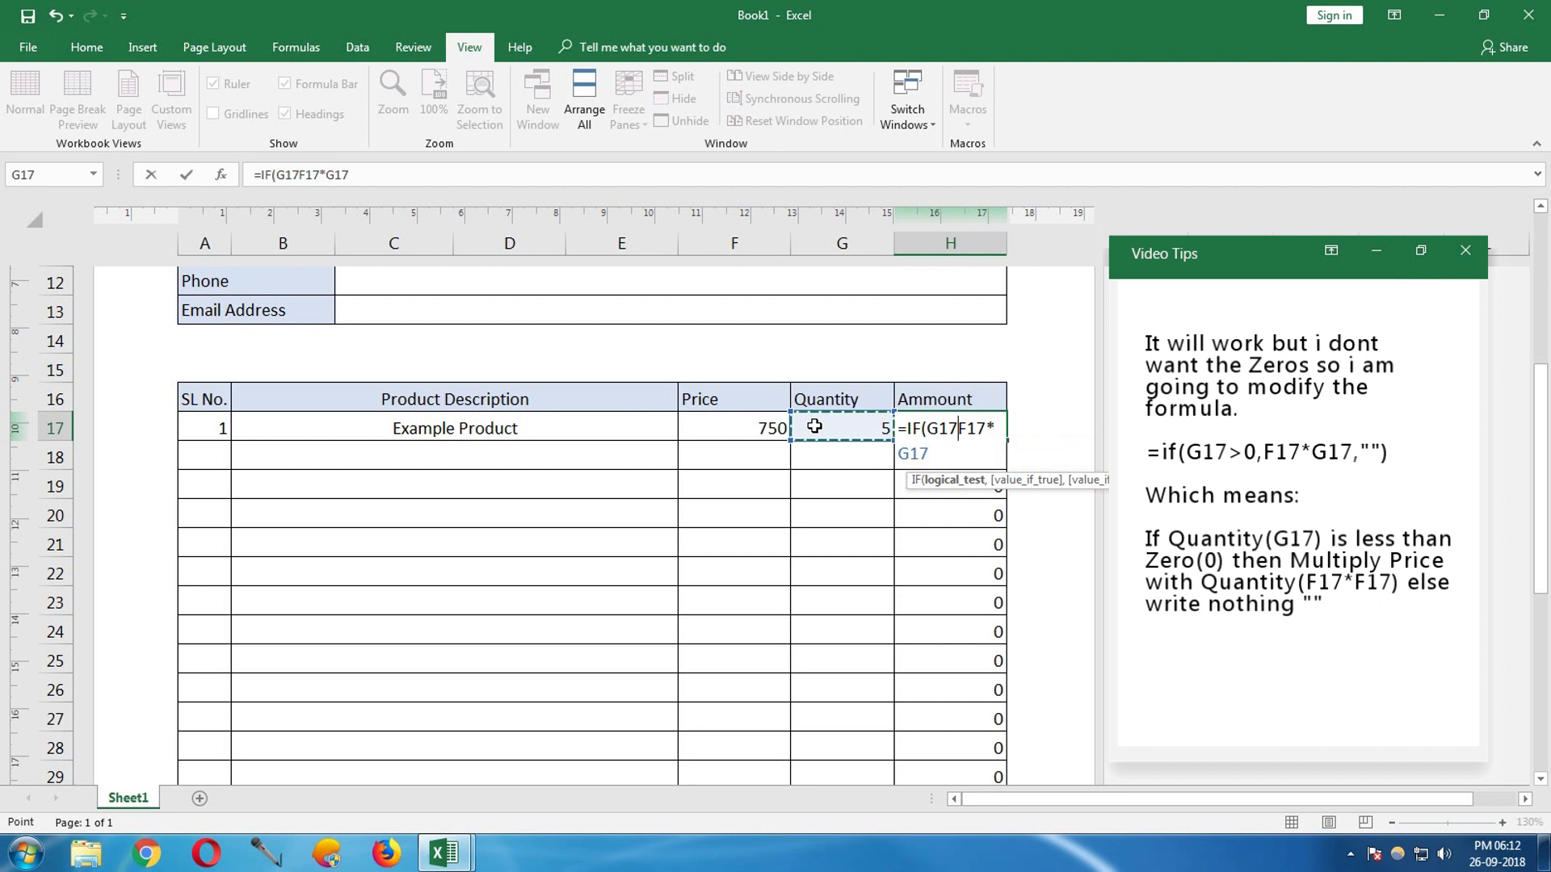
pyautogui.write('0')
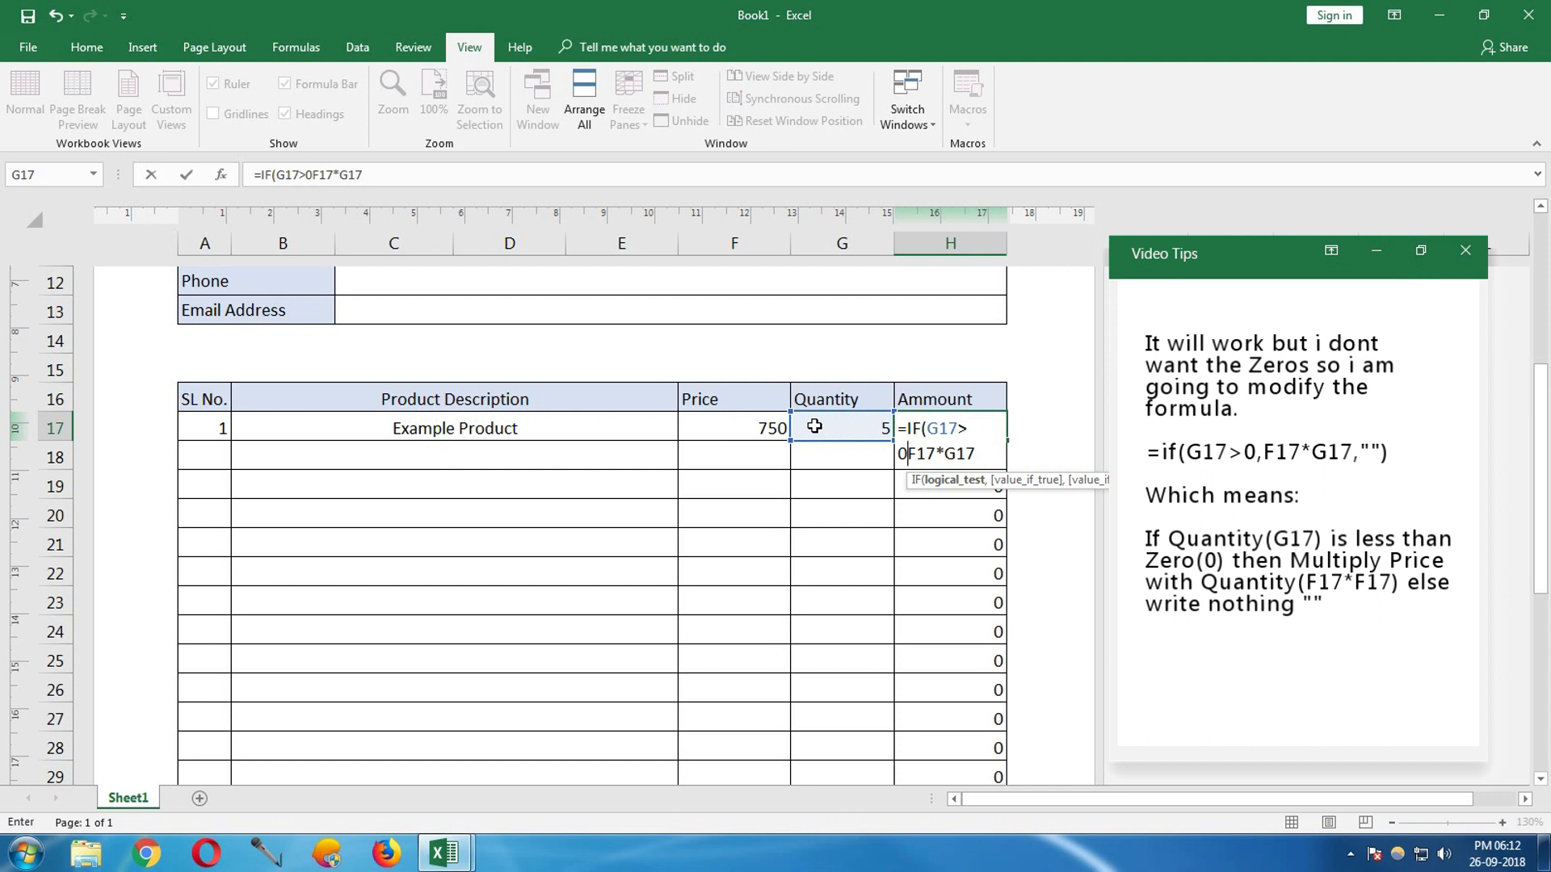
pyautogui.write(',')
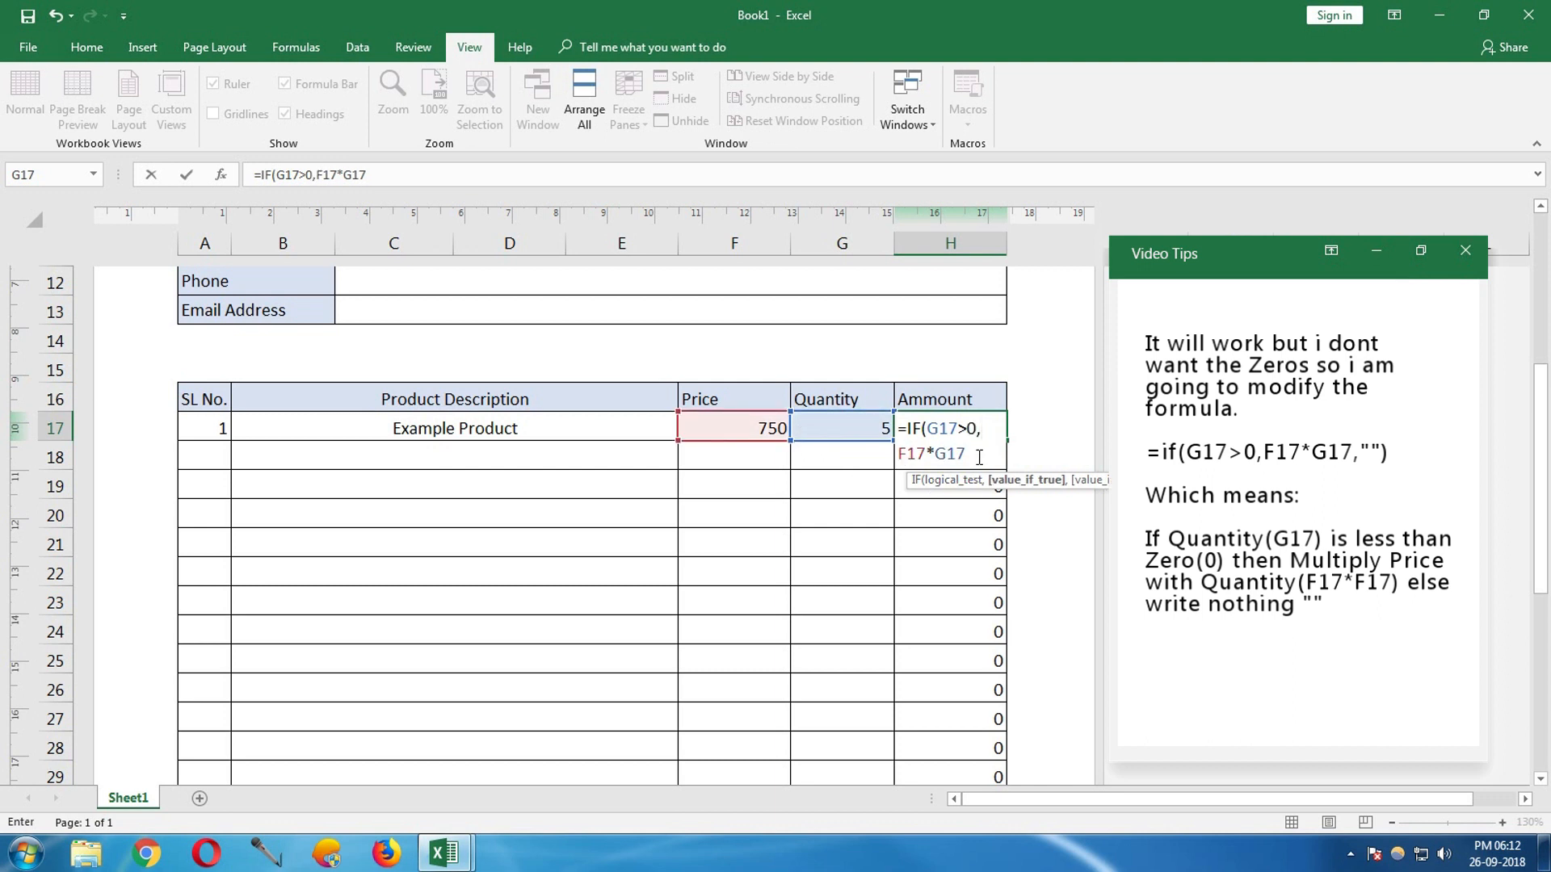
pyautogui.write(',""')
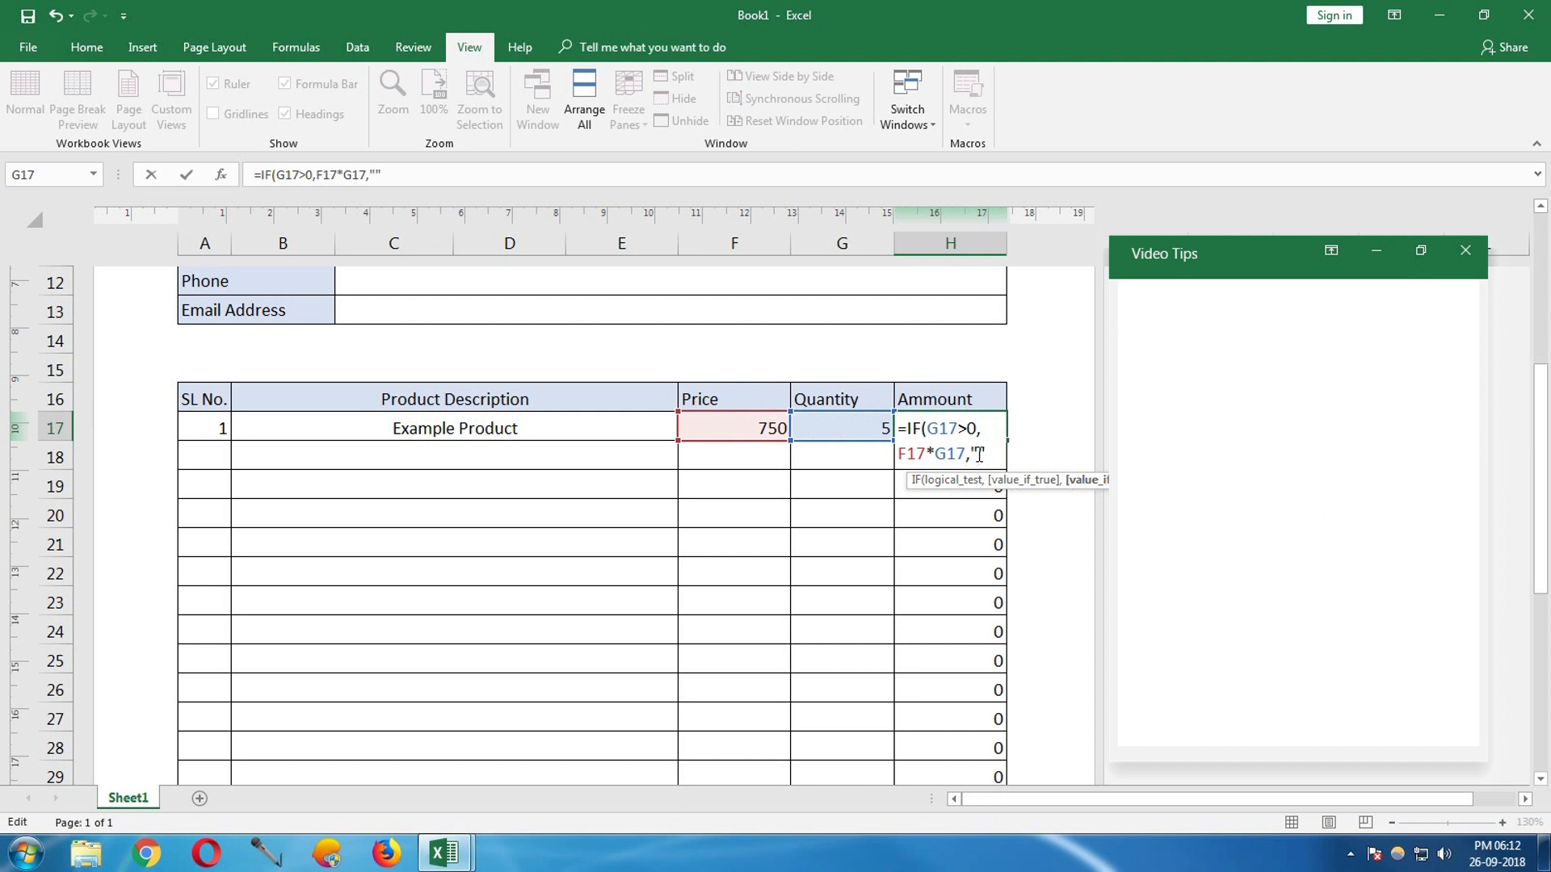
pyautogui.write(')')
pyautogui.press('Return')
# - Copy the revised IF formula from H17 down to the remaining amount cells through H30
pyautogui.click(946, 426)
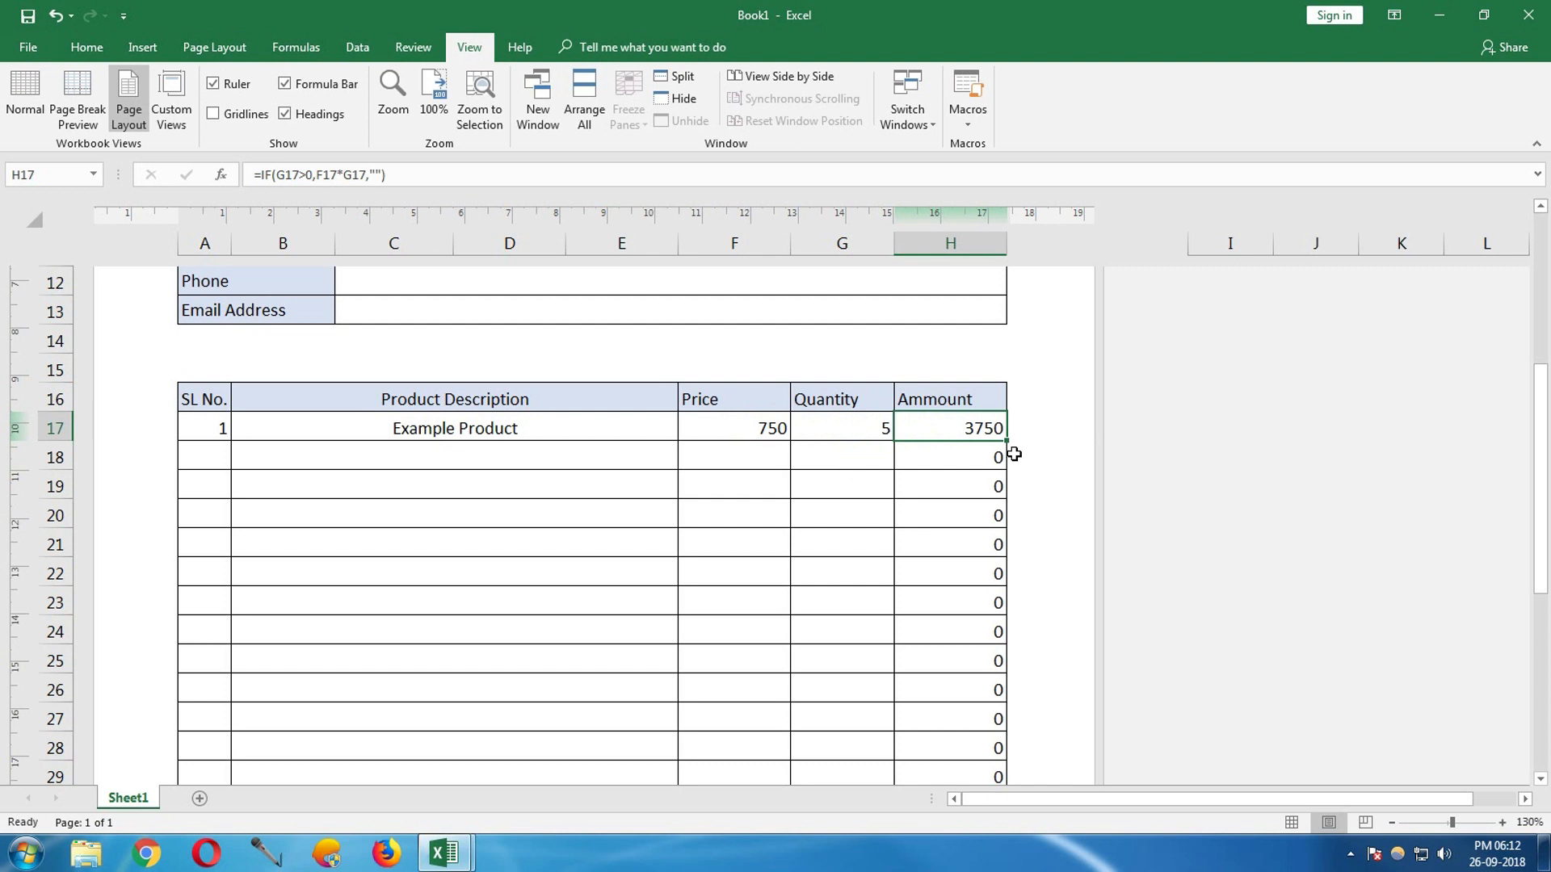
pyautogui.moveTo(1010, 443); pyautogui.dragTo(942, 647)
pyautogui.click(827, 580)
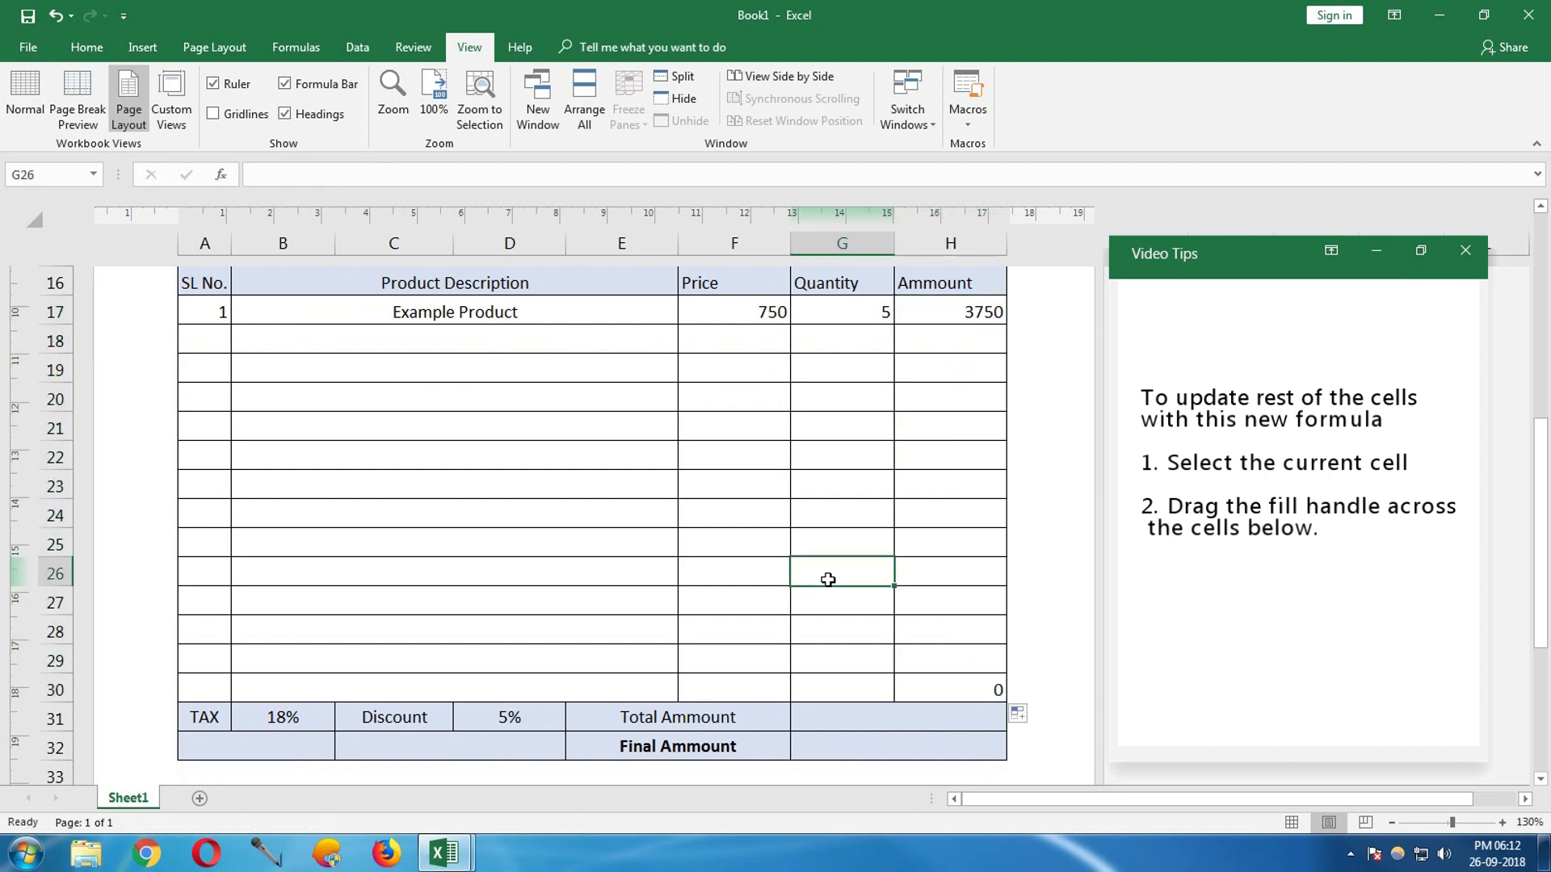
# - Test the amount formula with quantities 0, 1, 2 and 700 in G17, and set the quantity back to 5
pyautogui.scroll(1, 827, 580)
pyautogui.click(872, 410)
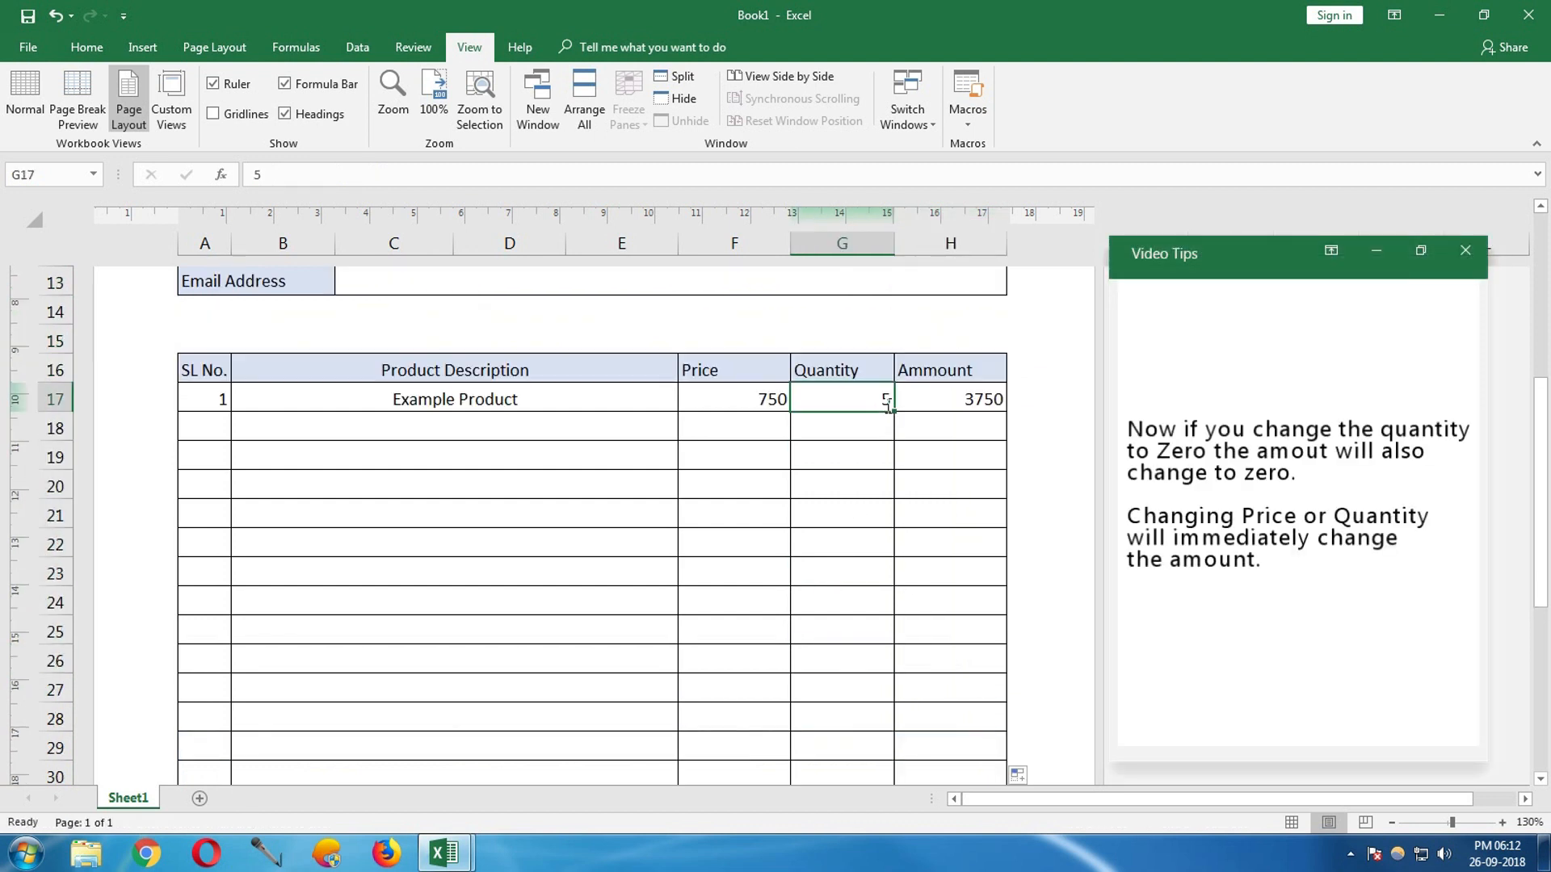
pyautogui.write('0')
pyautogui.press('Return')
pyautogui.click(880, 399)
pyautogui.write('1')
pyautogui.press('Return')
pyautogui.click(883, 395)
pyautogui.write('2')
pyautogui.press('Return')
pyautogui.click(875, 399)
pyautogui.write('7')
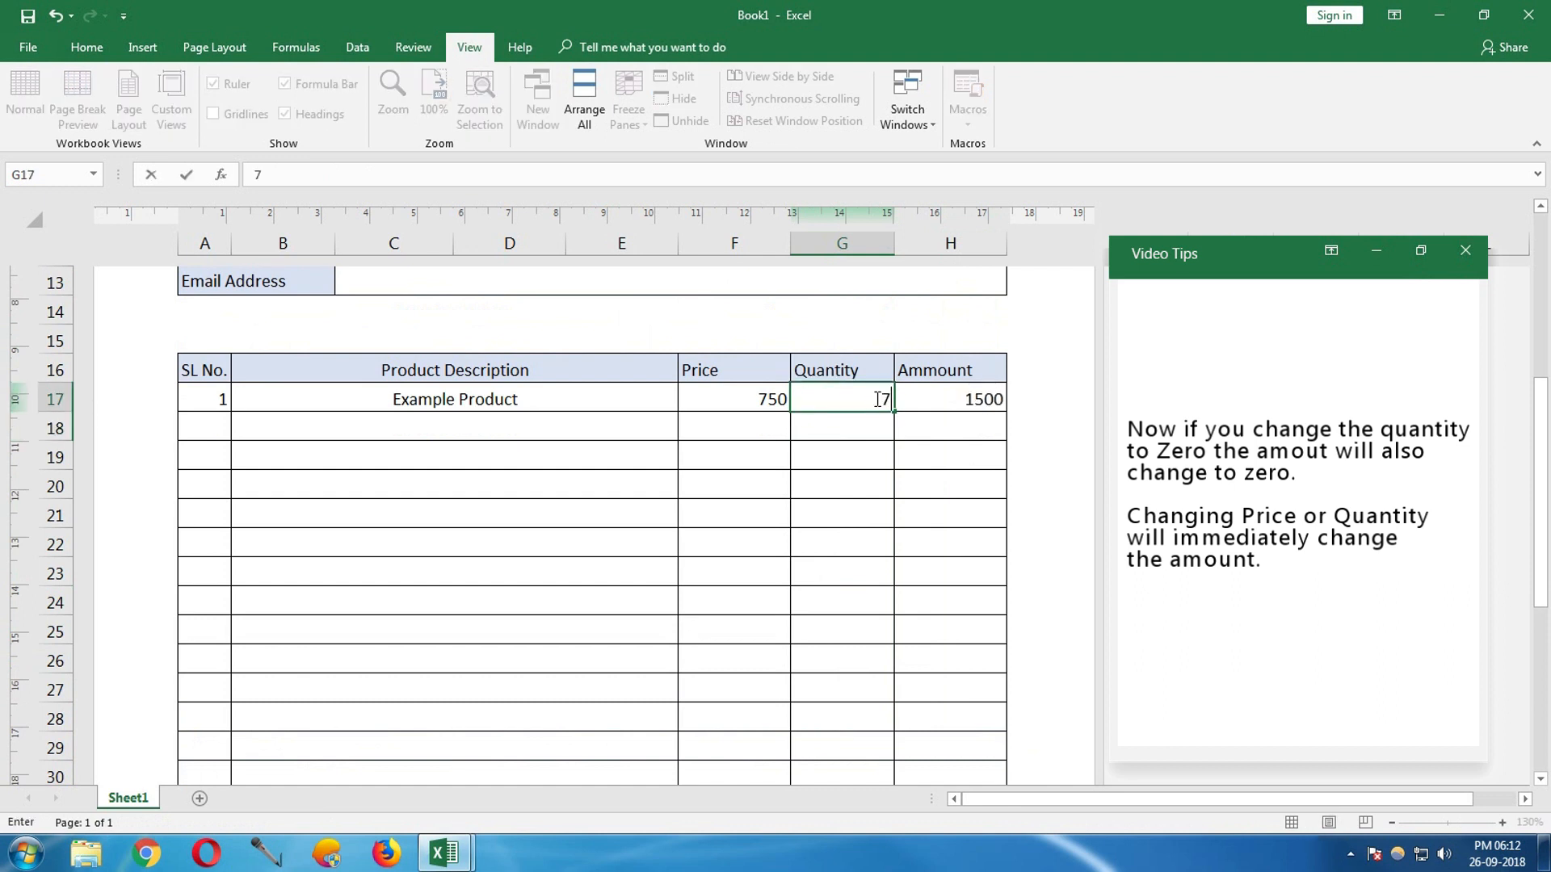
pyautogui.write('00')
pyautogui.press('Return')
pyautogui.click(879, 401)
pyautogui.write('5')
pyautogui.press('Return')
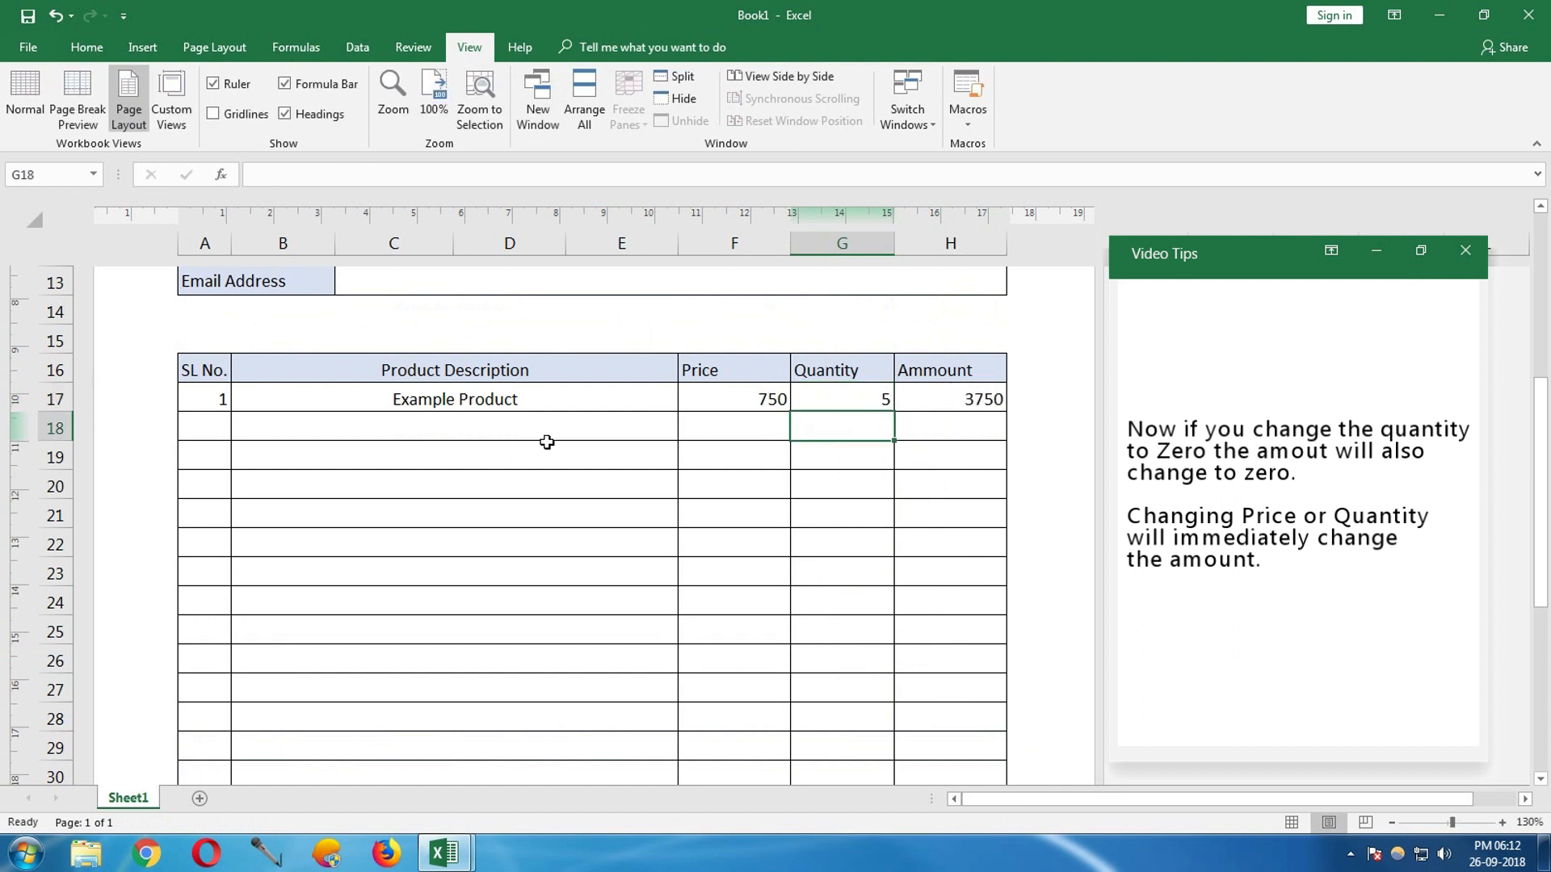
# - Fill the second product row, row 18, with serial number 2 and the description "Example Product 2"
pyautogui.click(223, 433)
pyautogui.write('2')
pyautogui.press('Tab')
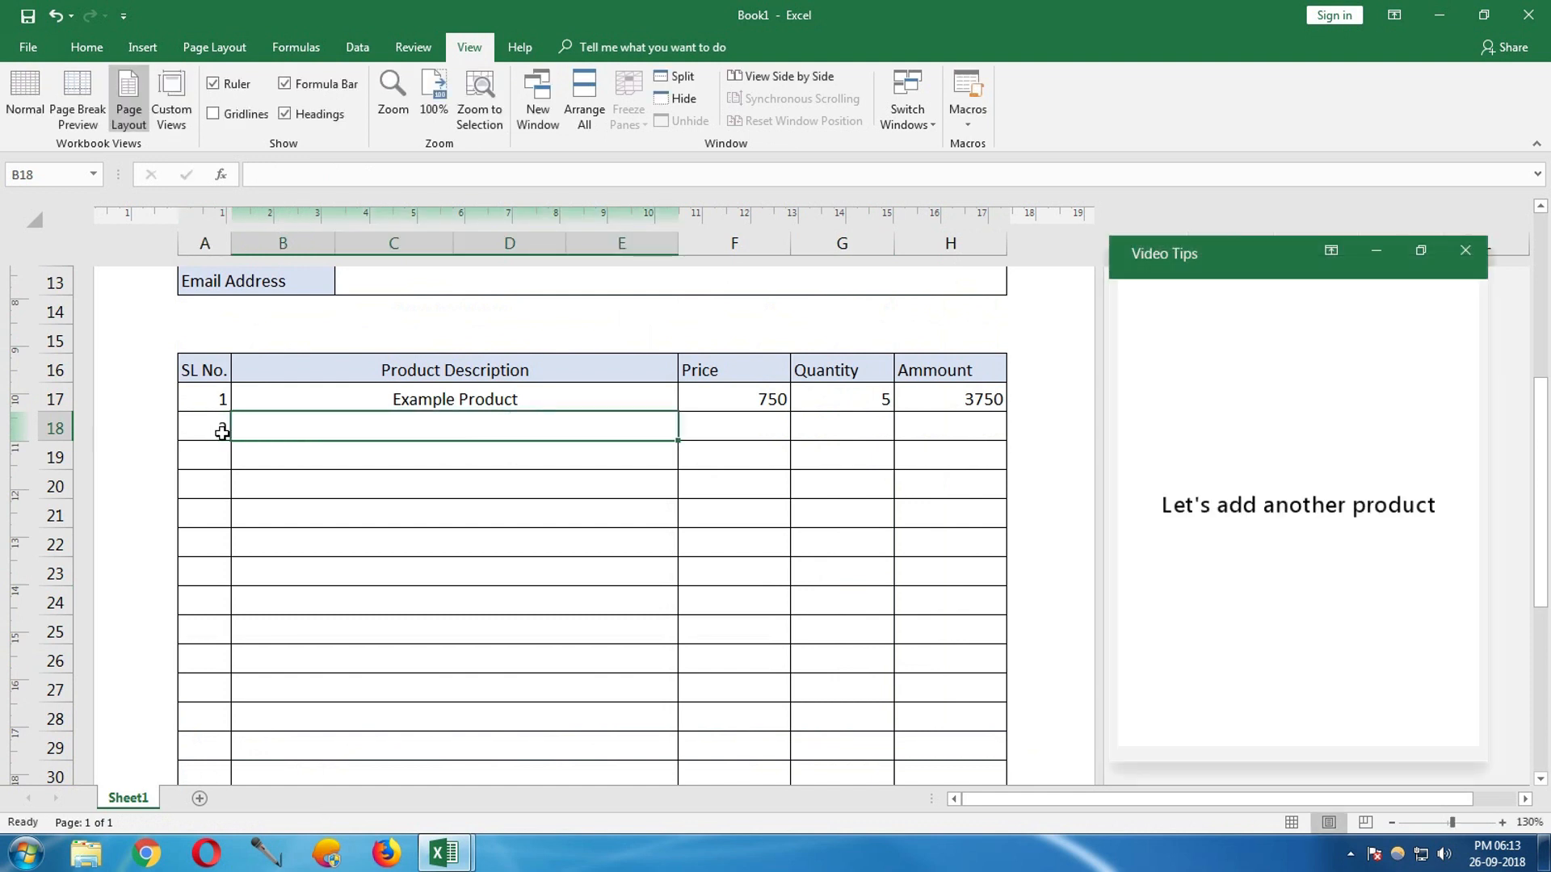
pyautogui.write('E')
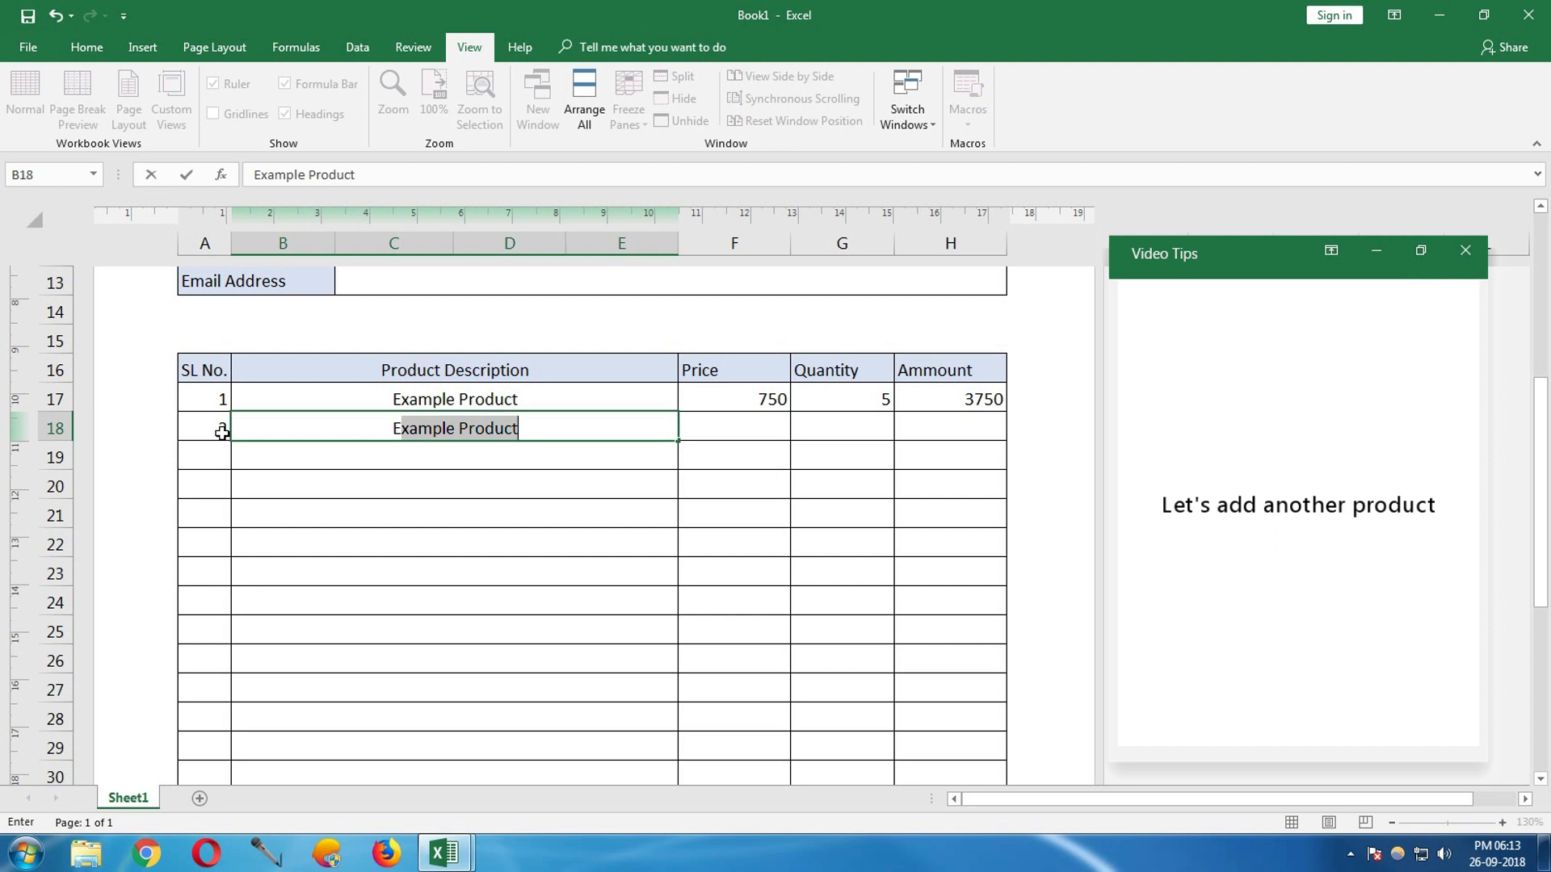
pyautogui.press('Tab')
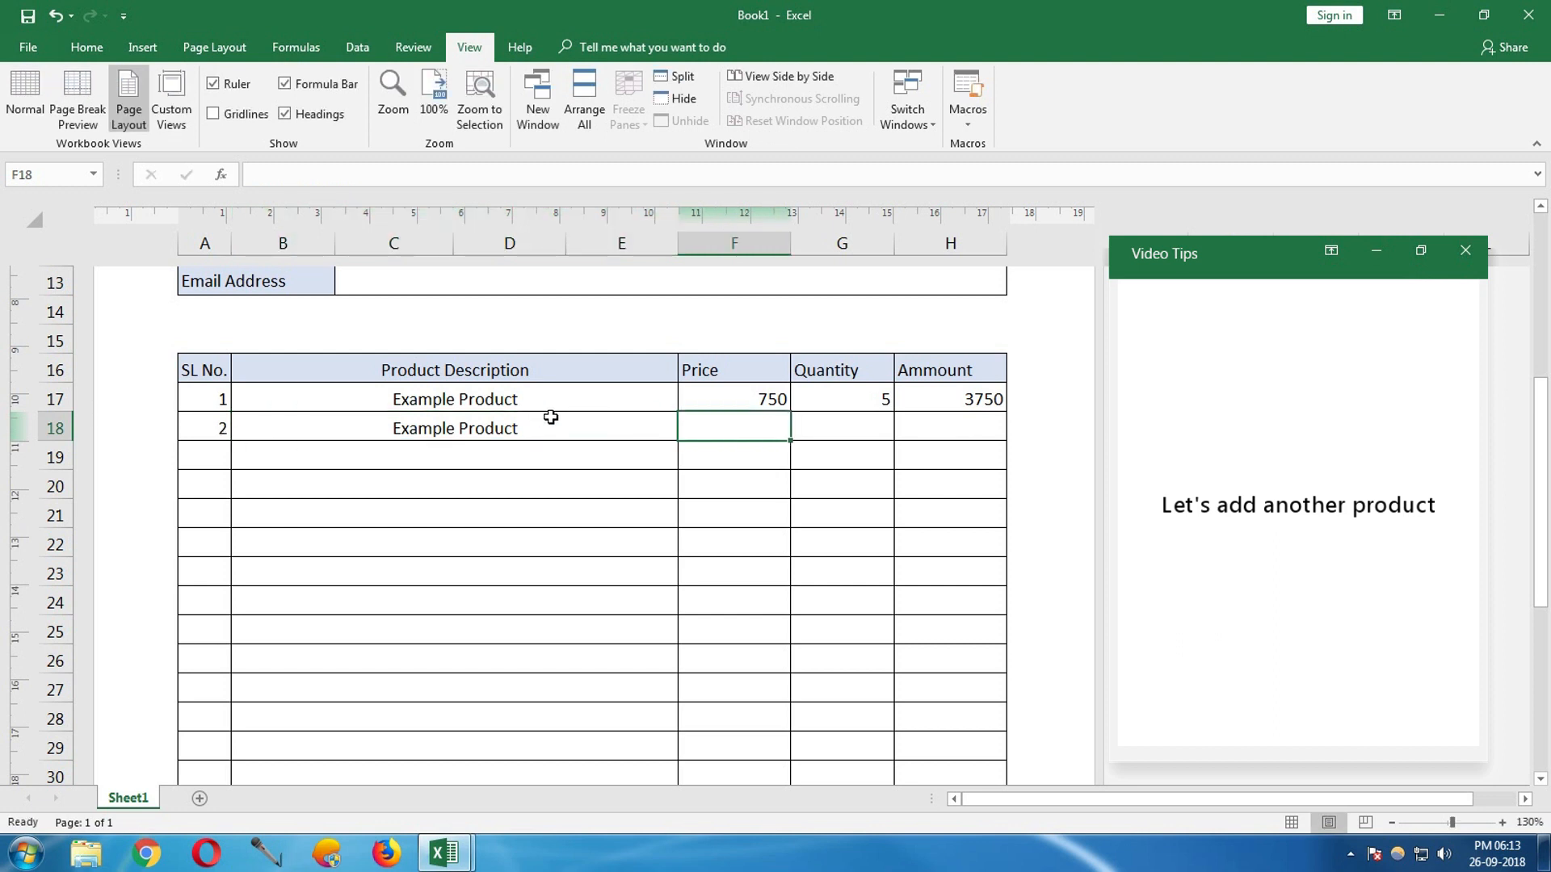
pyautogui.doubleClick(551, 417)
pyautogui.write('2')
pyautogui.press('Tab')
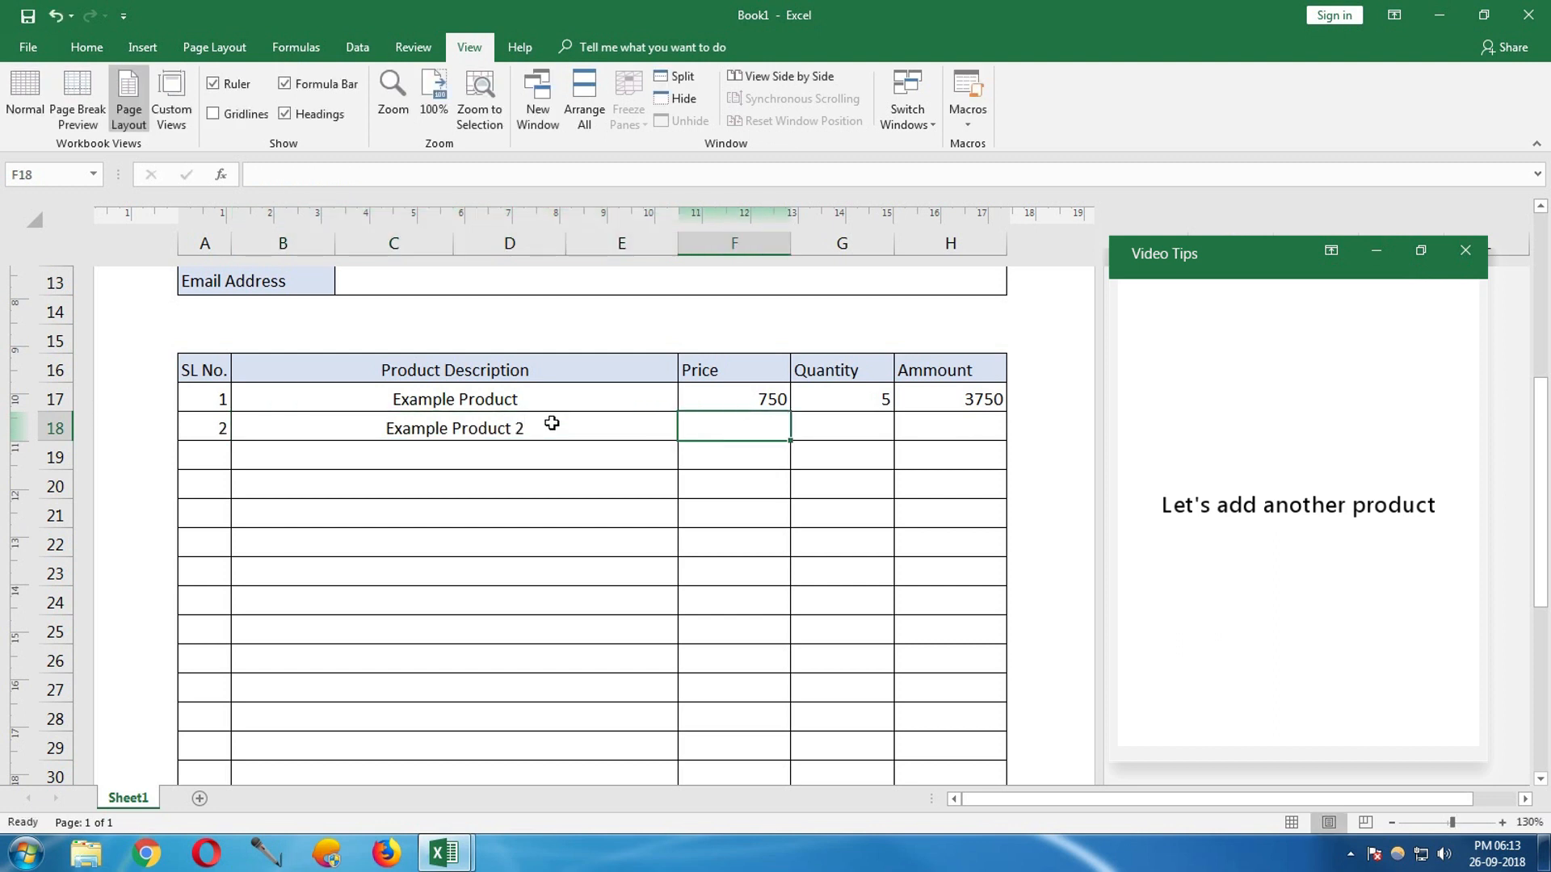
# - Enter a price of 250 and a quantity of 2 for the second product in row 18
pyautogui.write('250')
pyautogui.press('Tab')
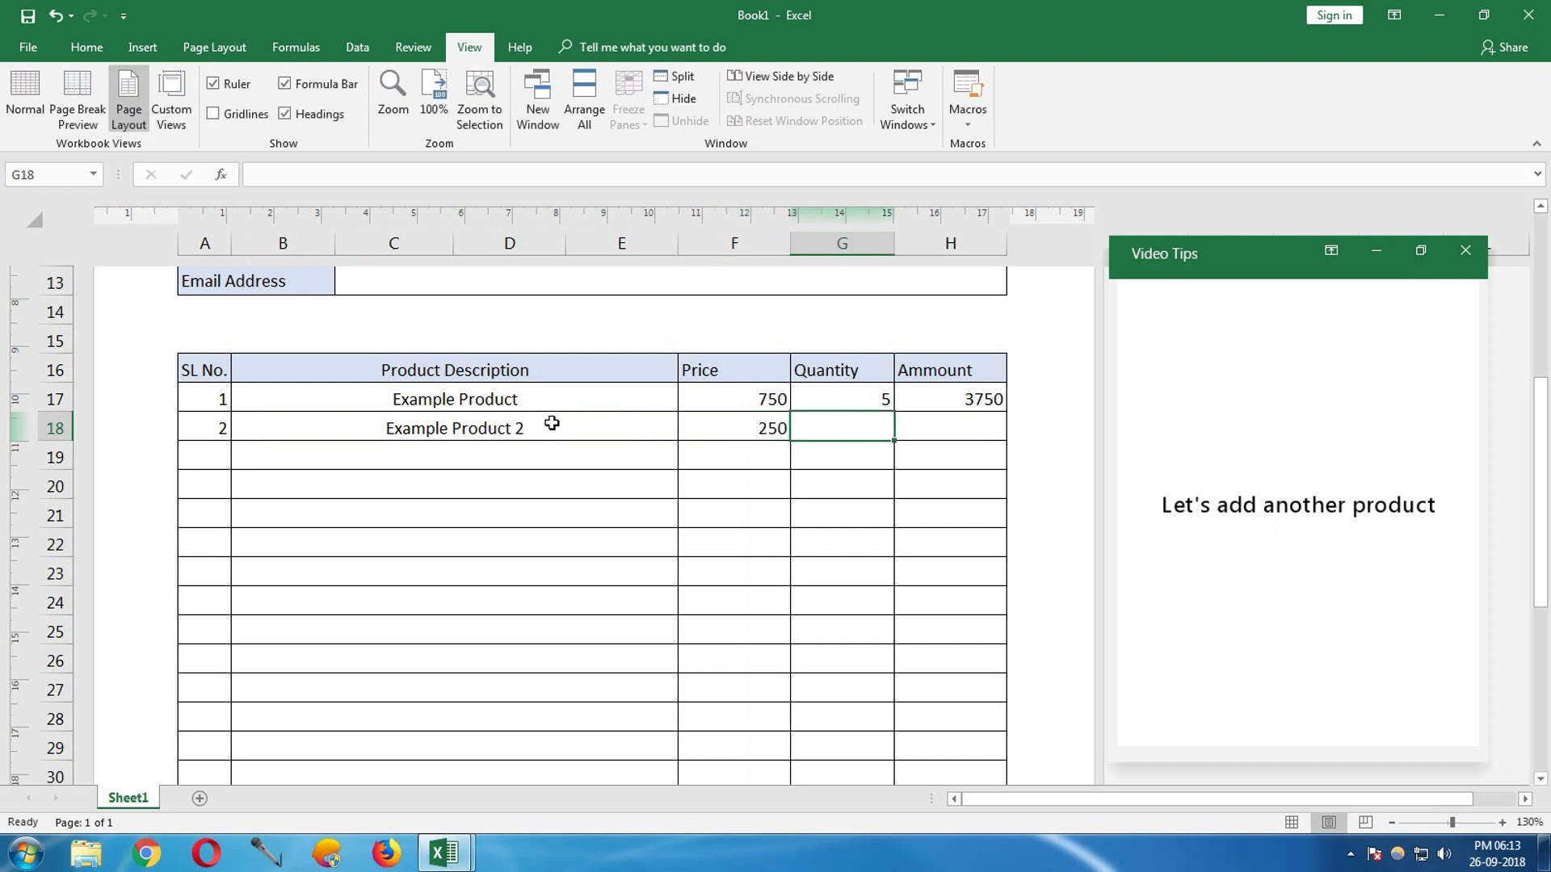
pyautogui.write('2')
pyautogui.press('Tab')
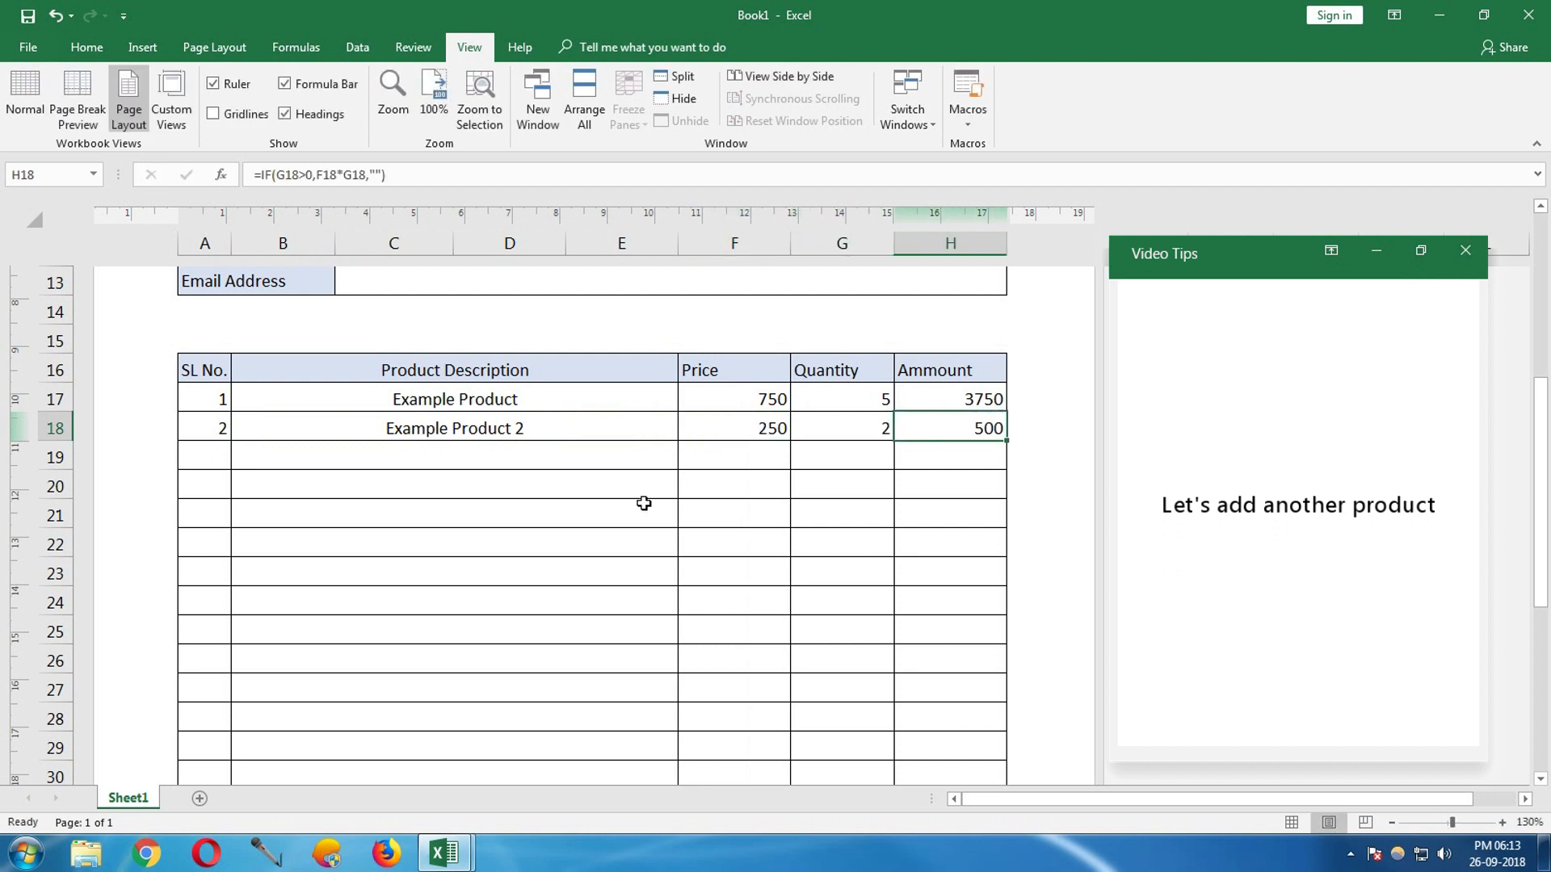
# - Calculate the total amount in G31 with the formula =sum(H17:H30)
pyautogui.scroll(-2, 951, 485)
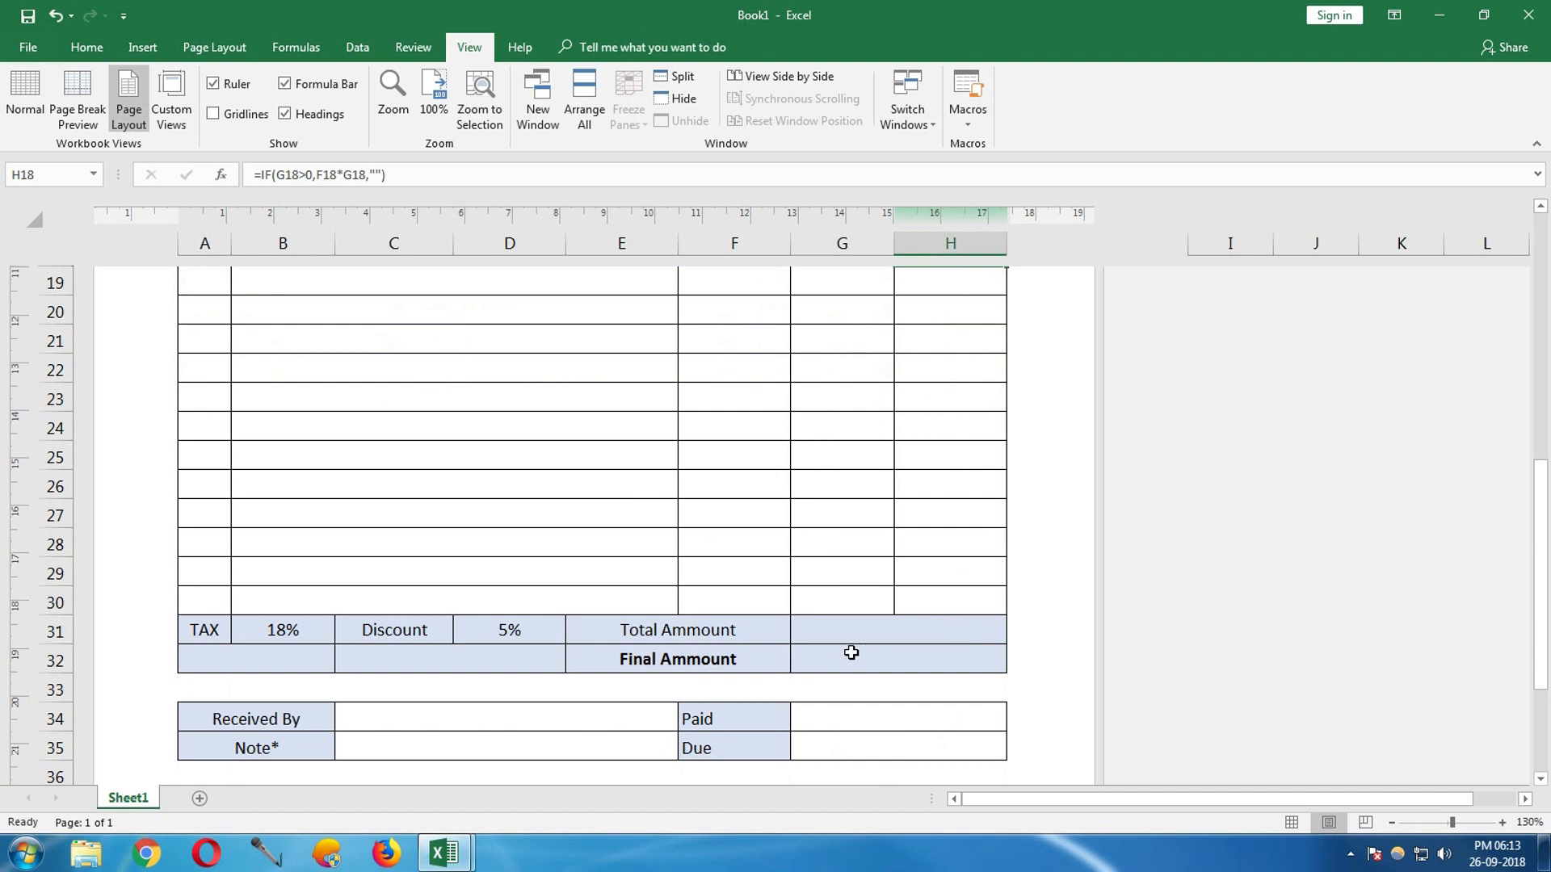
pyautogui.click(673, 630)
pyautogui.click(889, 630)
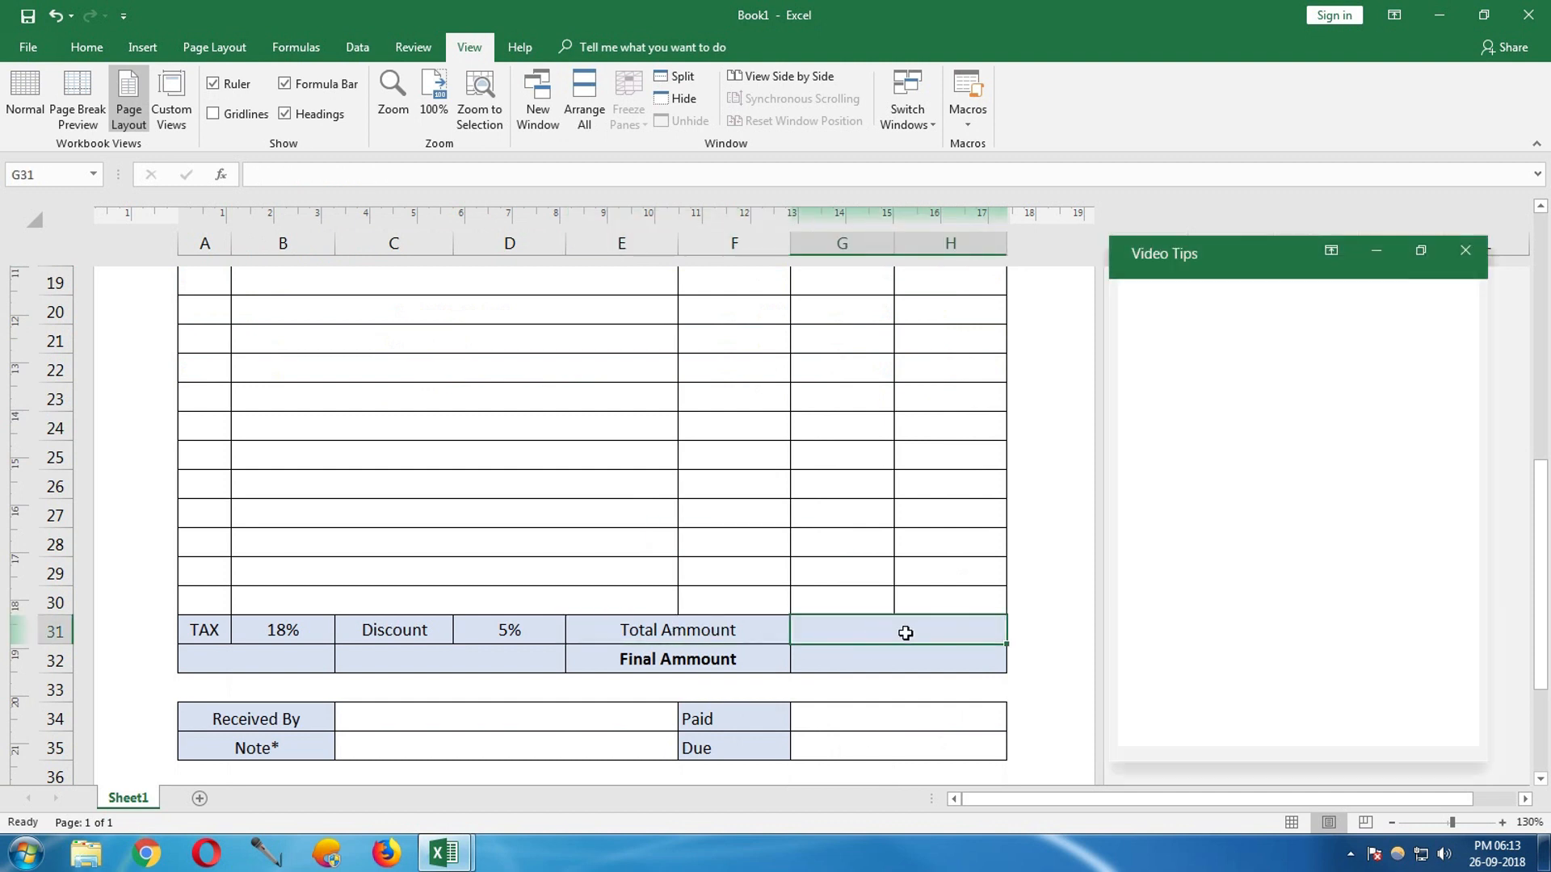
pyautogui.scroll(1, 1002, 629)
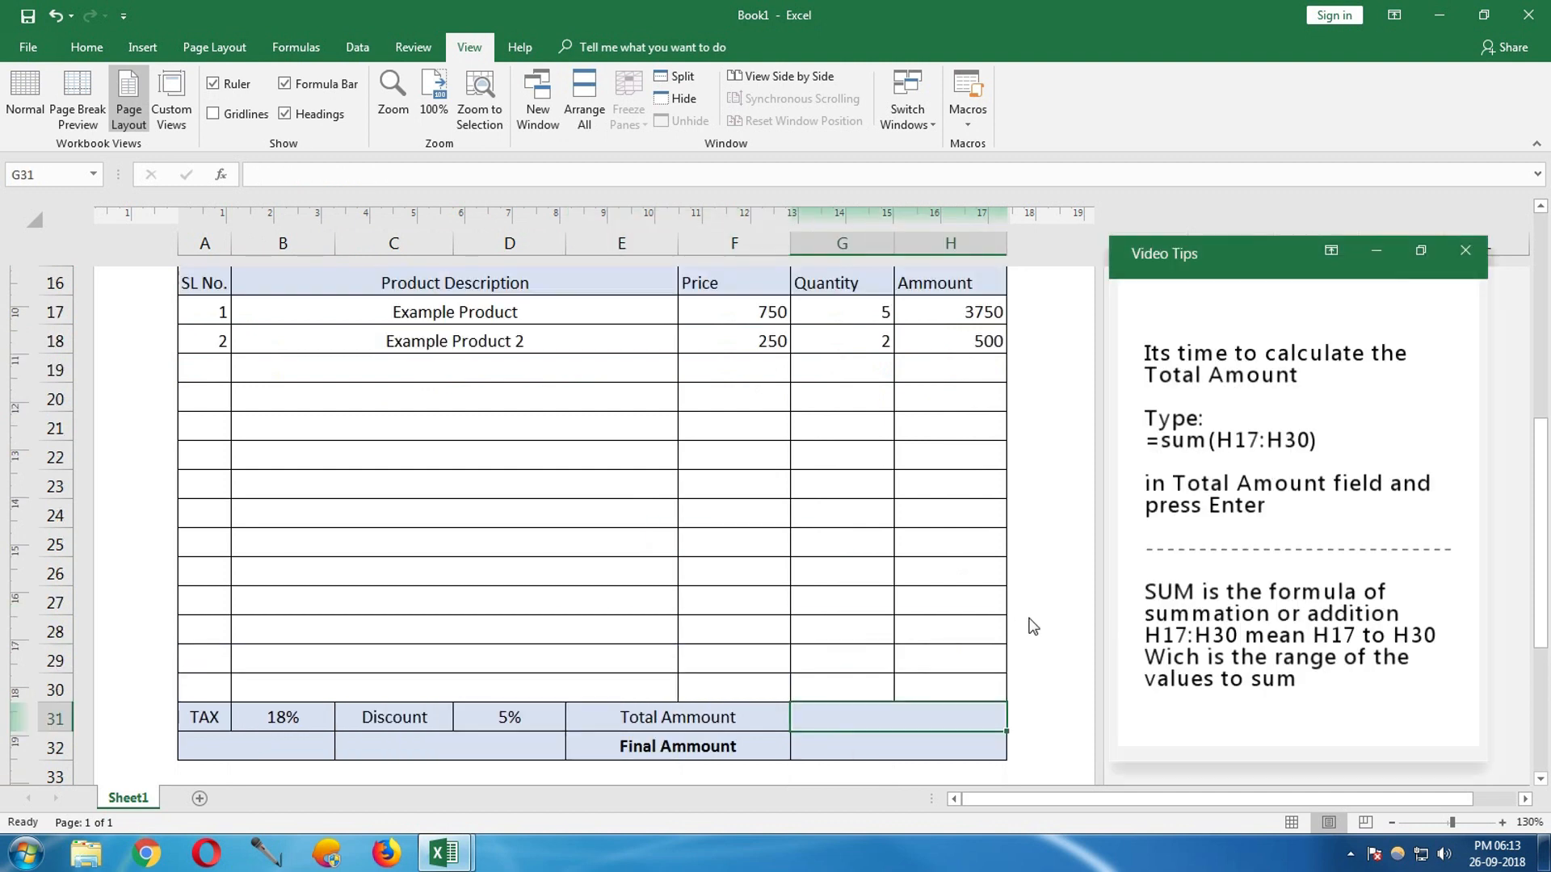
pyautogui.write('=sum')
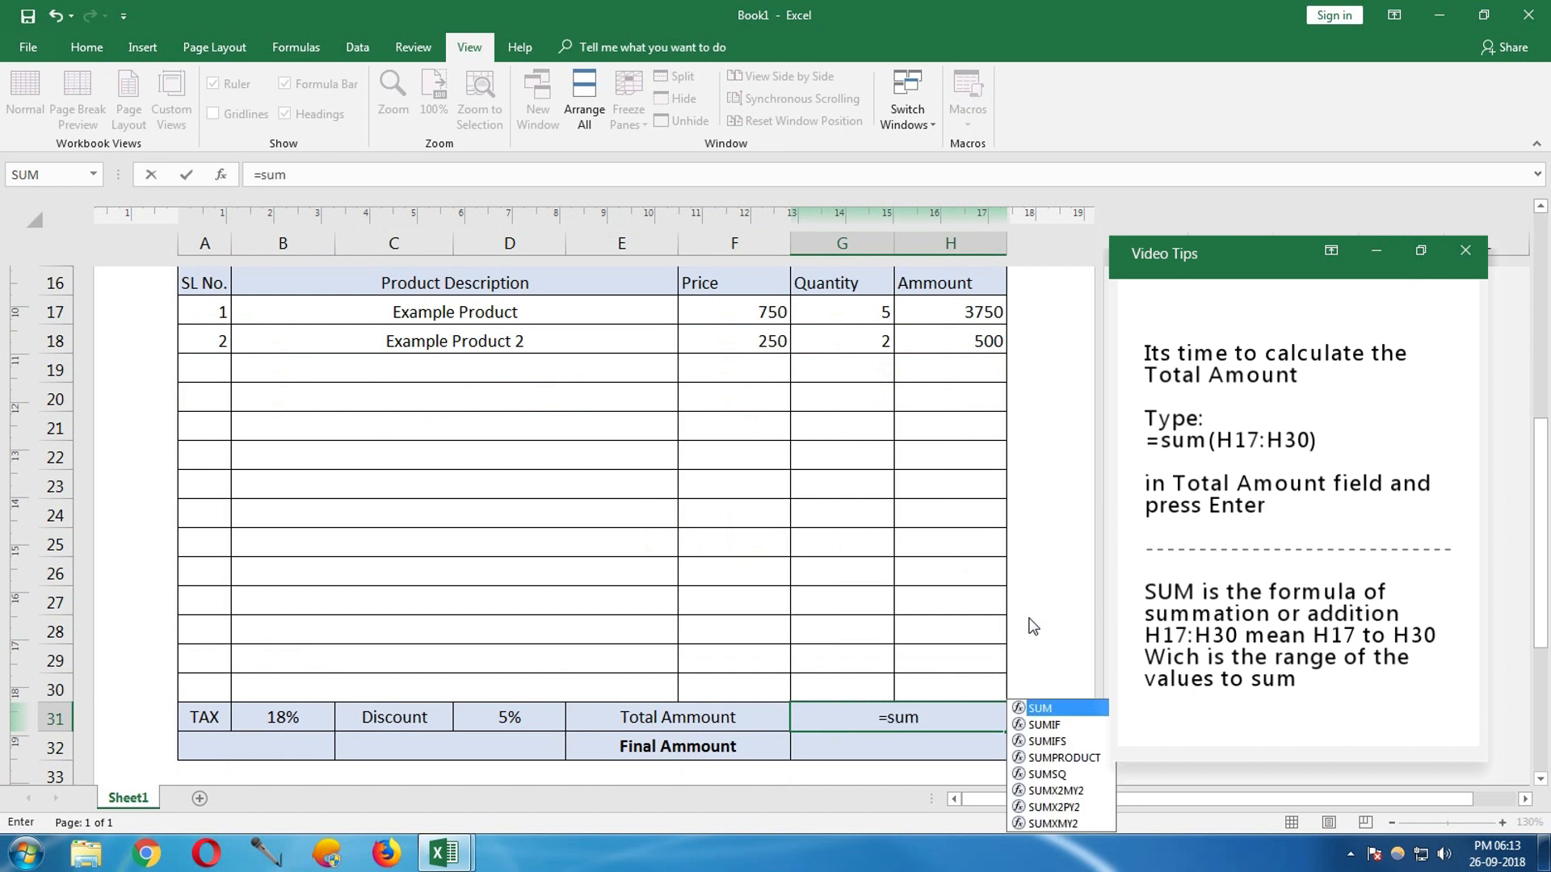
pyautogui.write('(')
pyautogui.moveTo(944, 313); pyautogui.dragTo(957, 691)
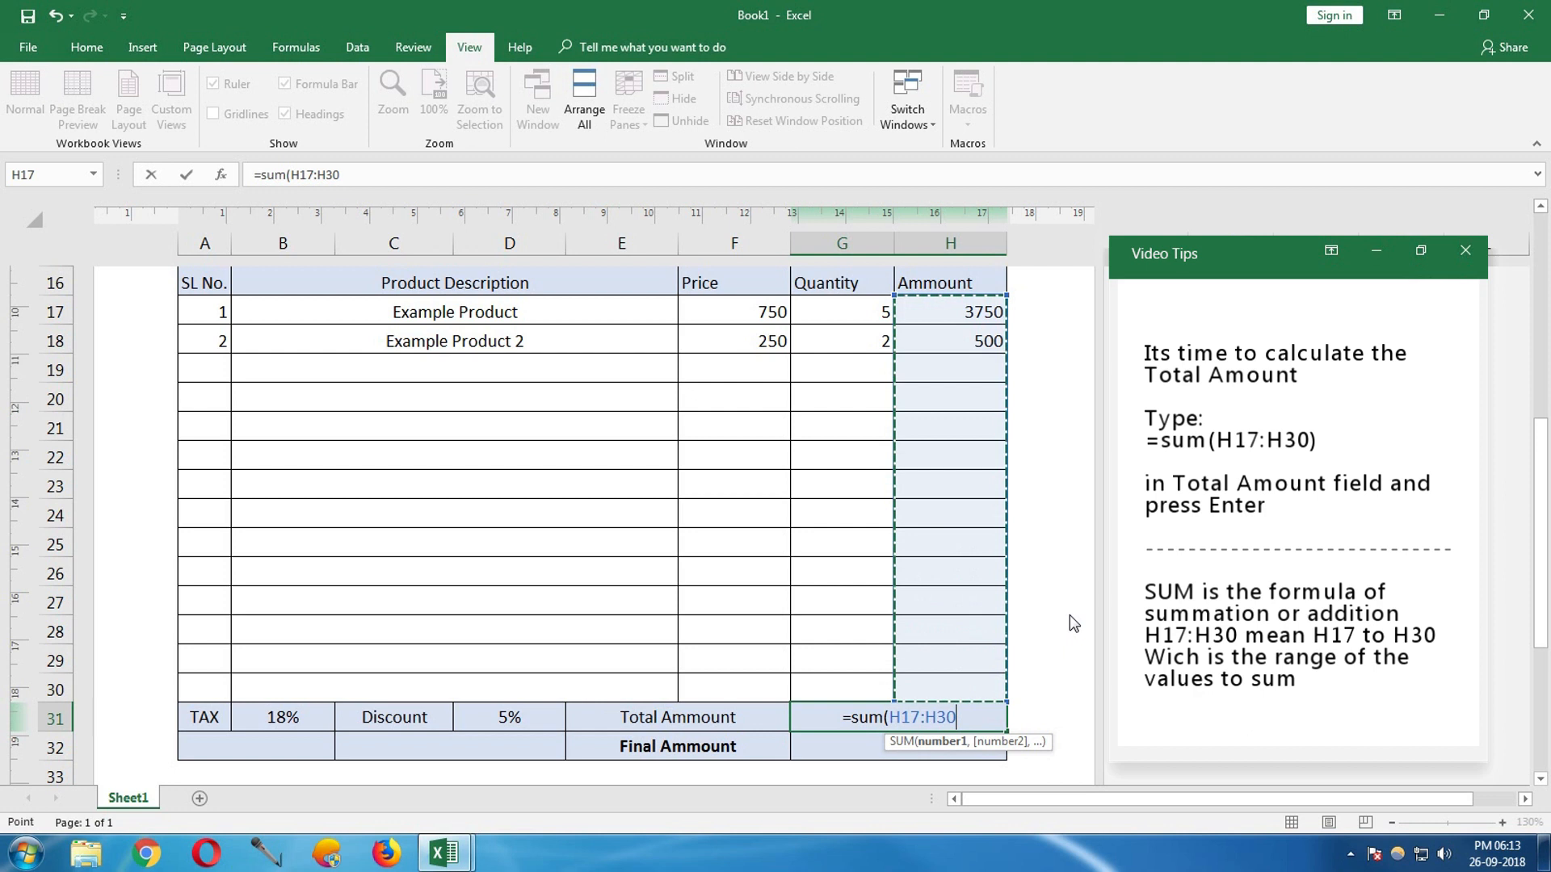
pyautogui.write(')')
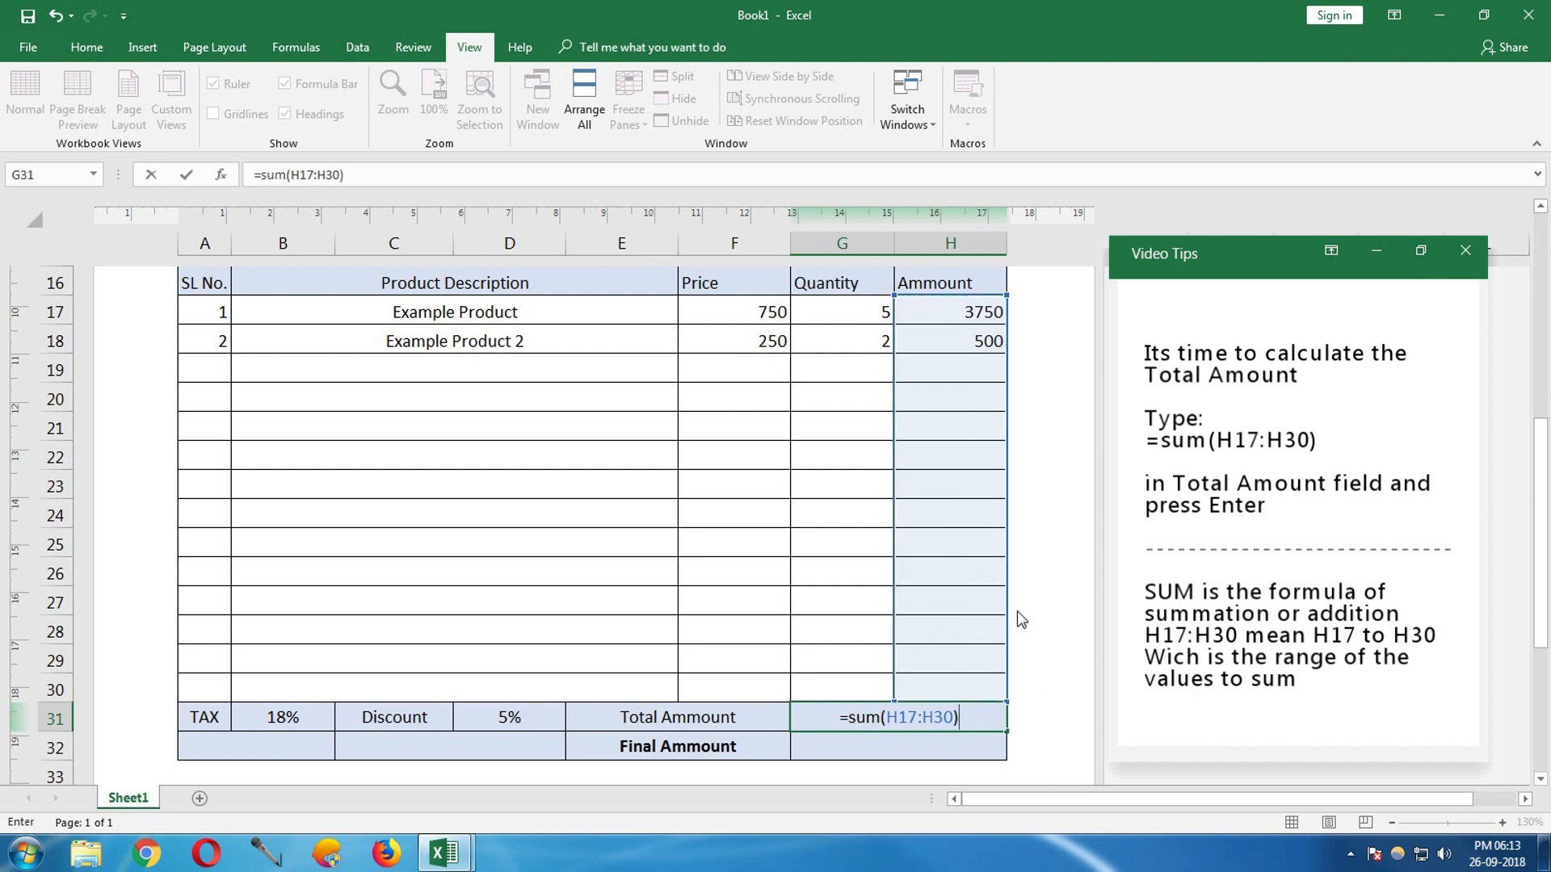
pyautogui.press('Return')
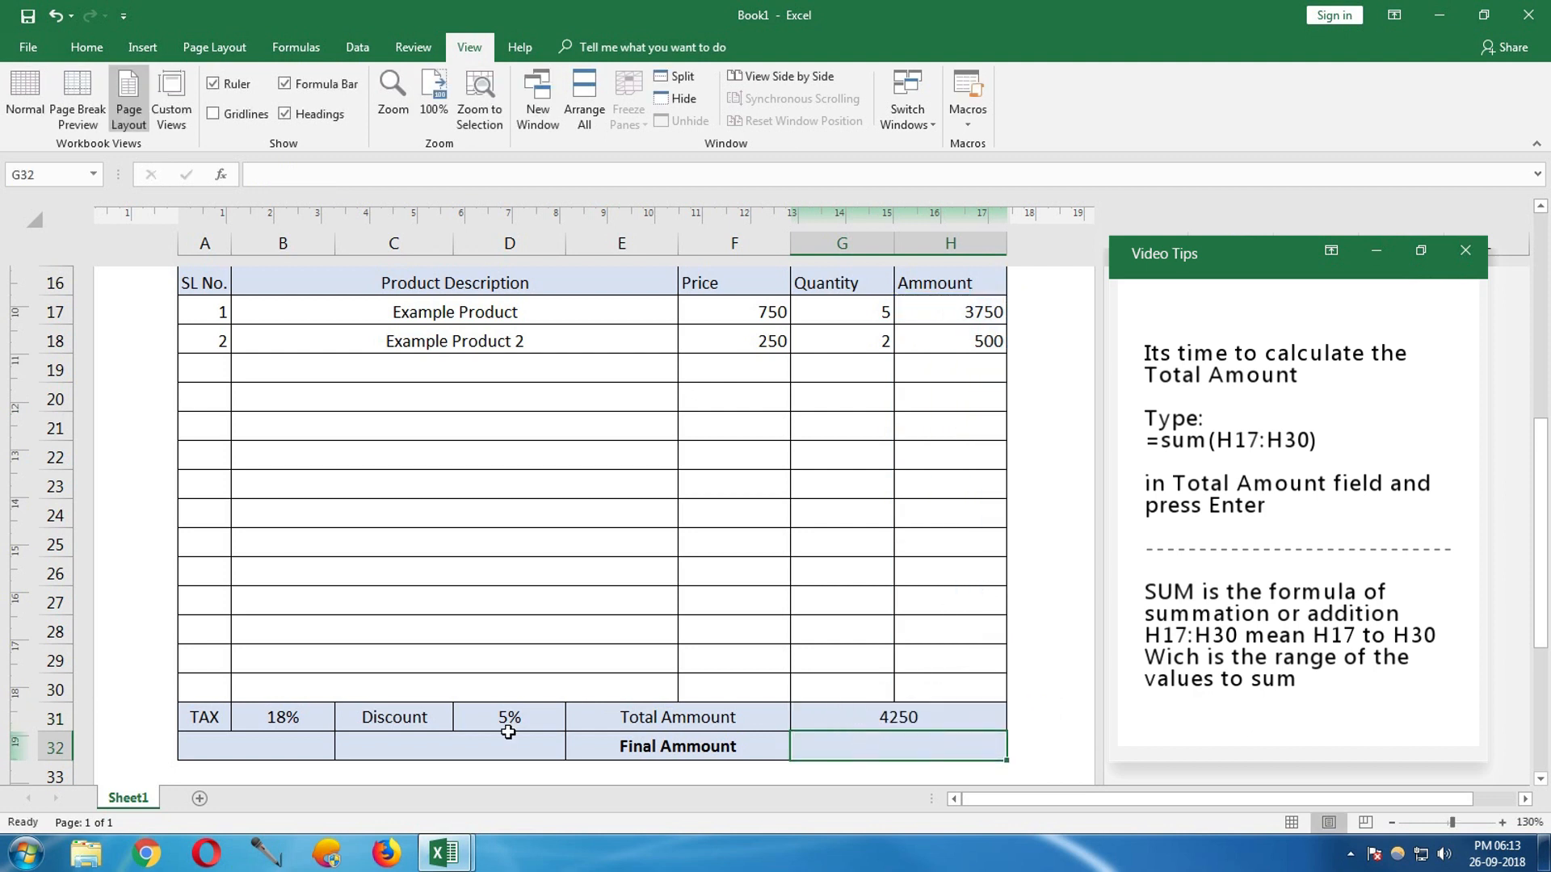
# - Calculate the tax in A32 by multiplying the tax percentage by the total amount with =B31*G31
pyautogui.click(254, 737)
pyautogui.write('=')
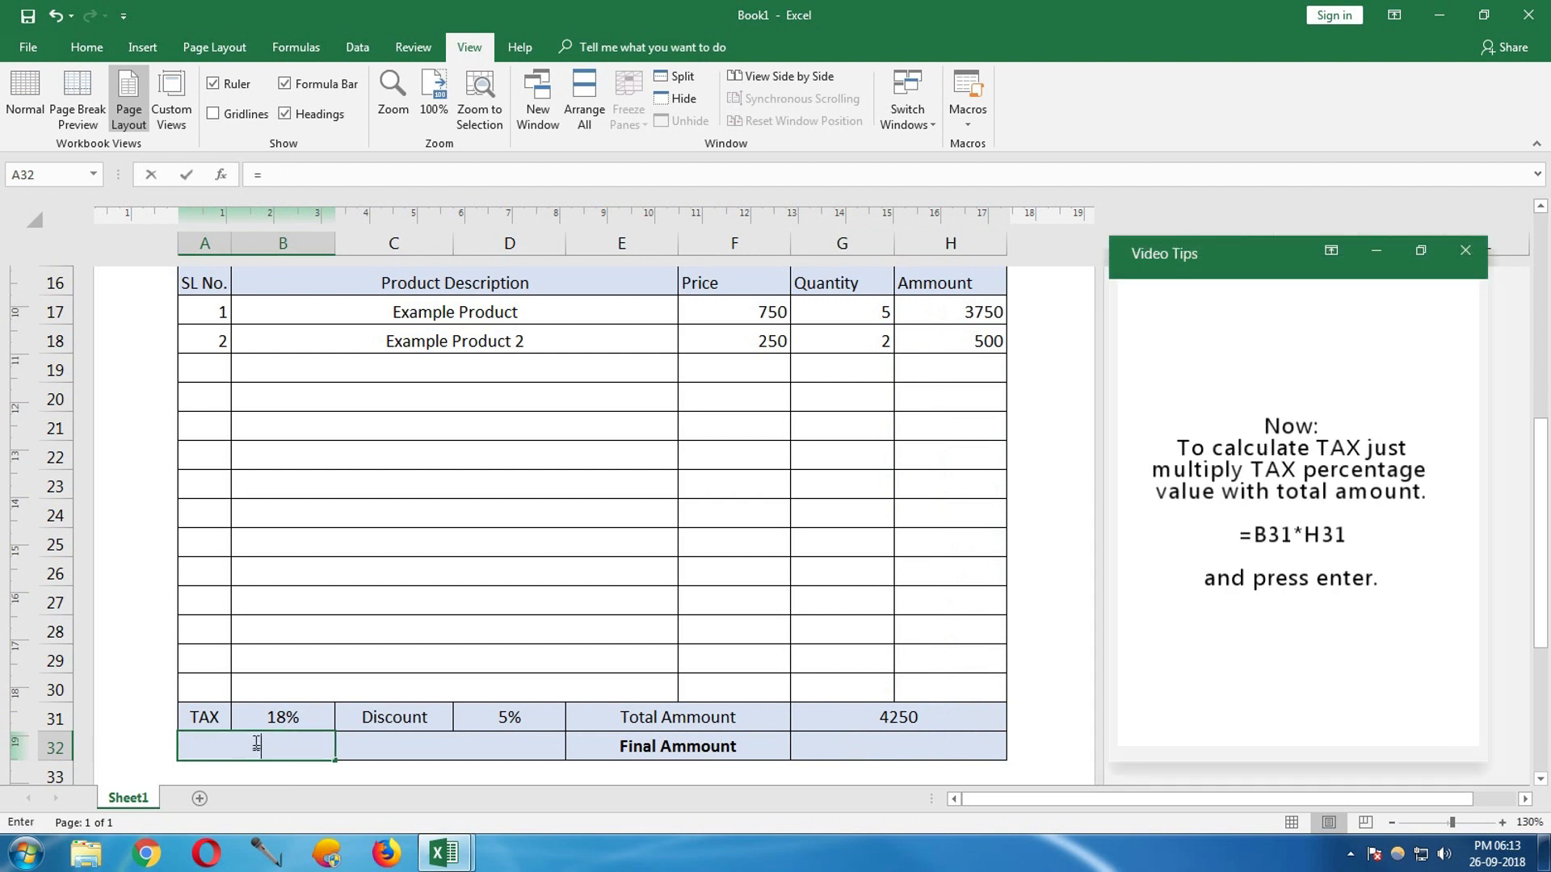
pyautogui.click(293, 714)
pyautogui.write('*')
pyautogui.click(919, 718)
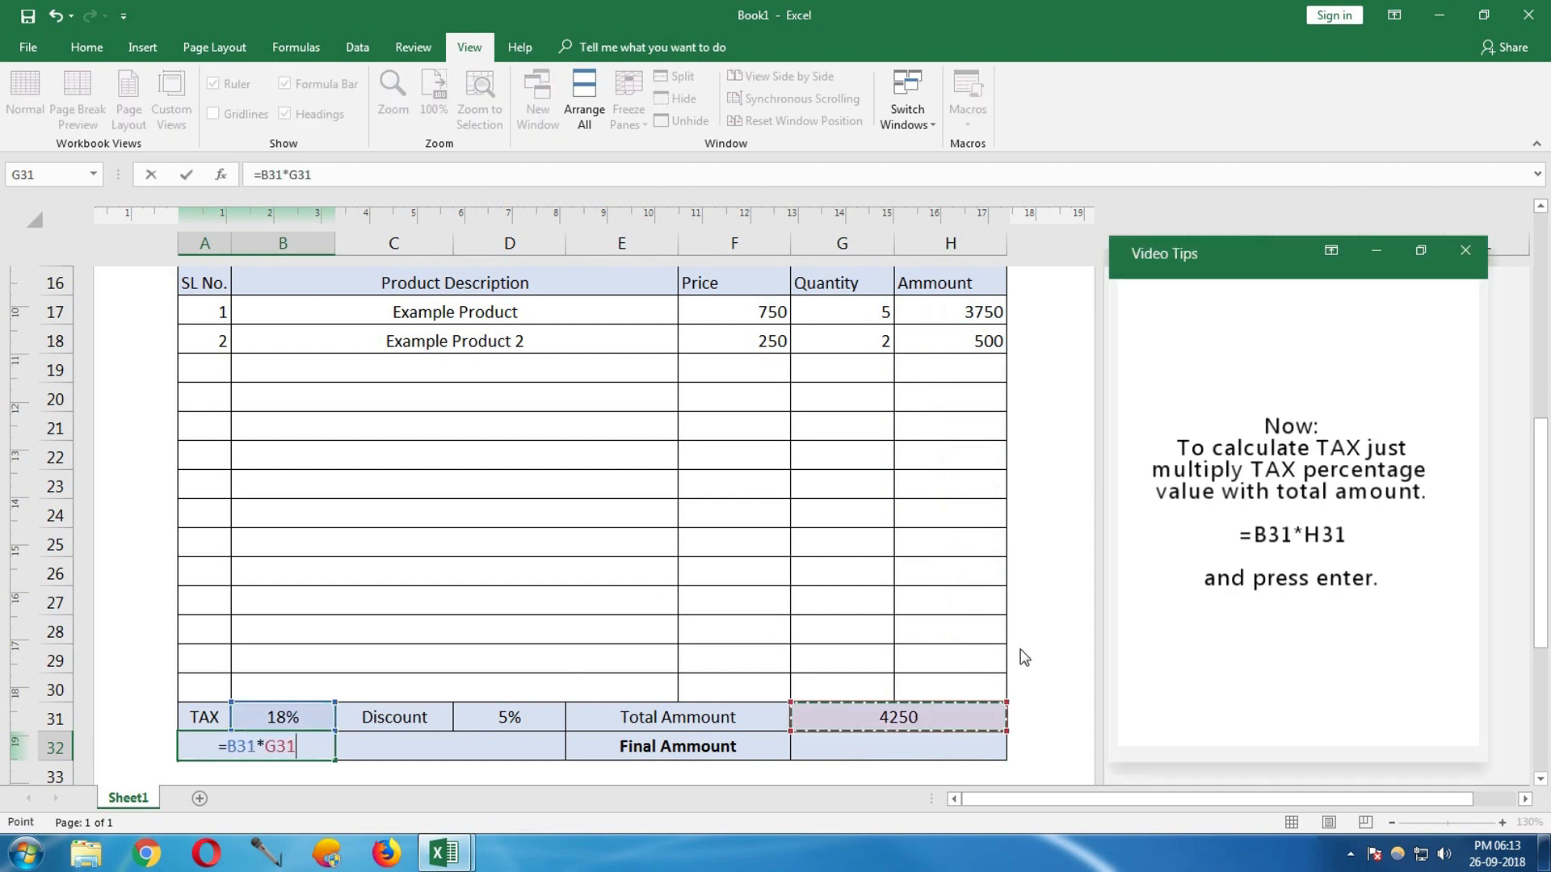
pyautogui.press('Return')
# - Calculate the discount in C32 by multiplying the total amount by the discount percentage with =G31*D31
pyautogui.click(452, 719)
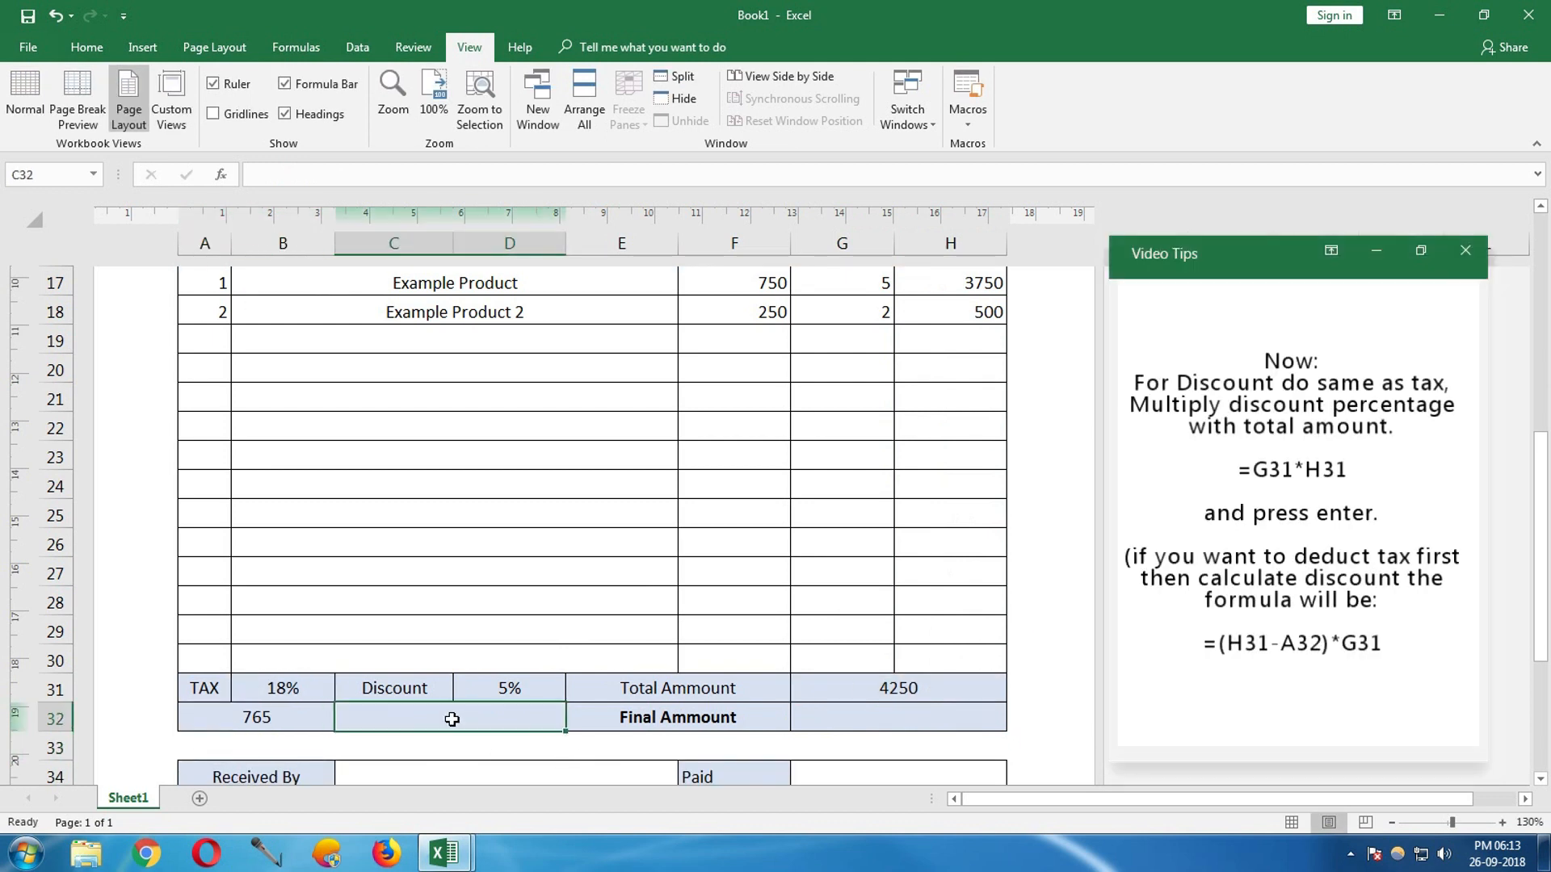
pyautogui.write('=')
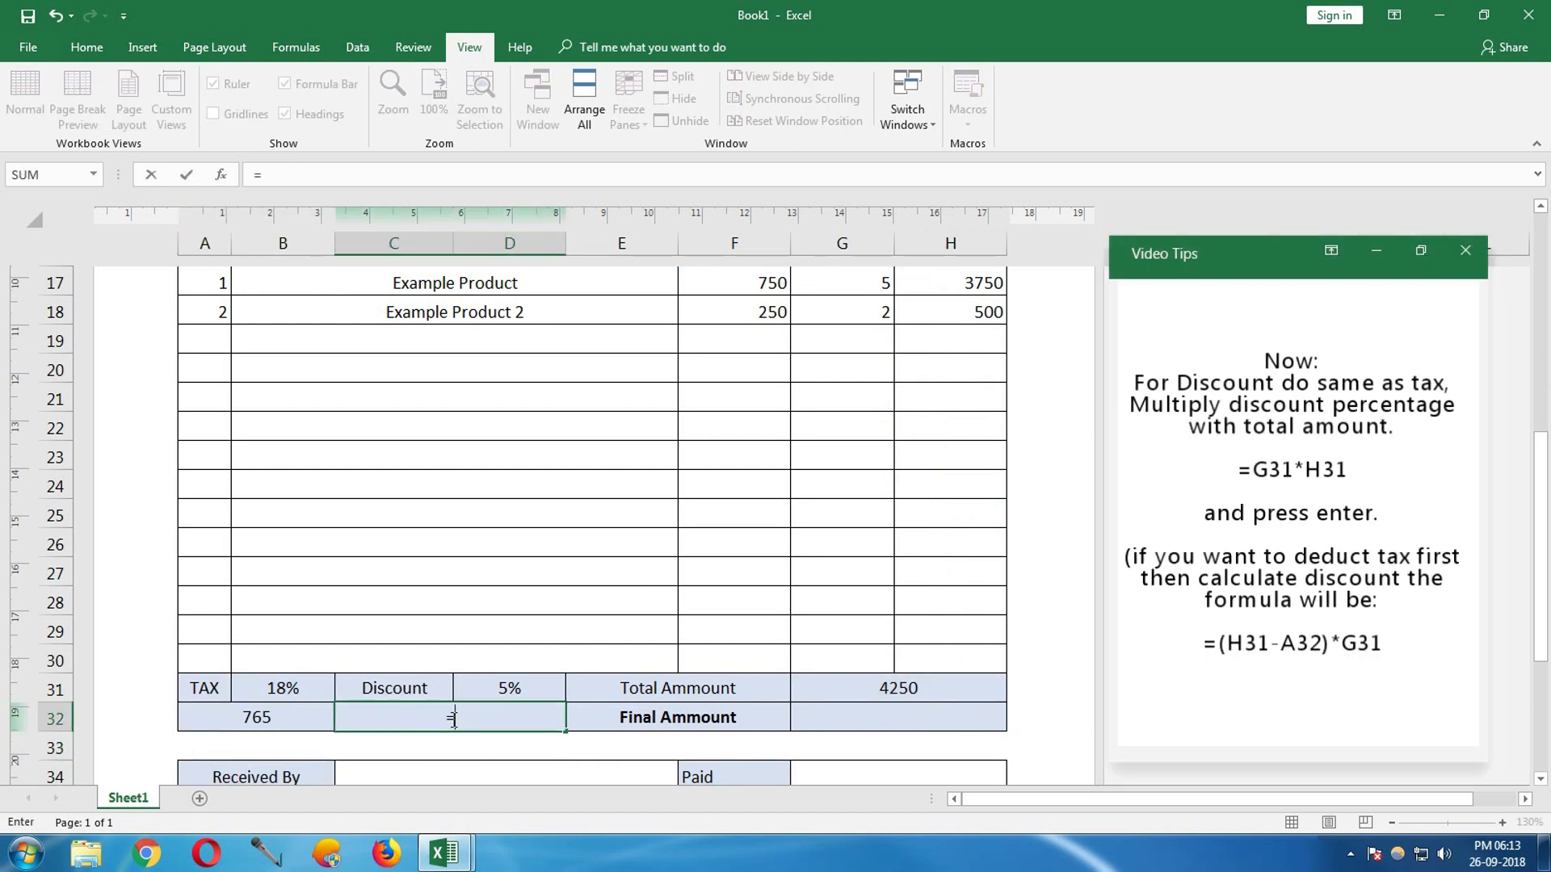
pyautogui.click(829, 694)
pyautogui.write('*')
pyautogui.click(534, 691)
pyautogui.press('Return')
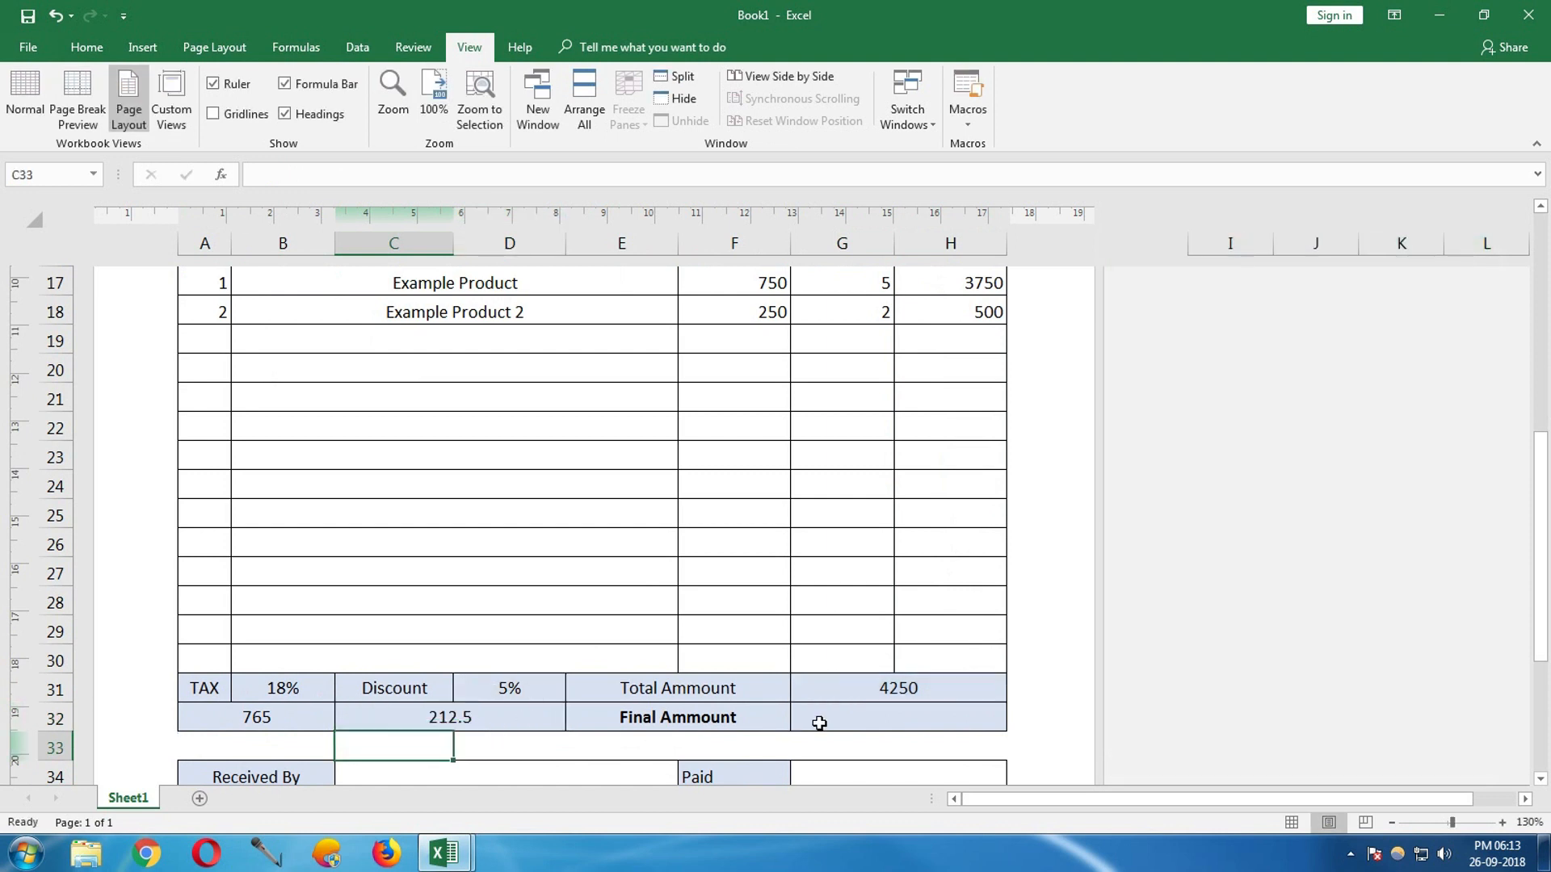
# - Calculate the final amount in G32 by adding the tax to the total and deducting the discount with =G31+A32-C32
pyautogui.click(856, 720)
pyautogui.write('=')
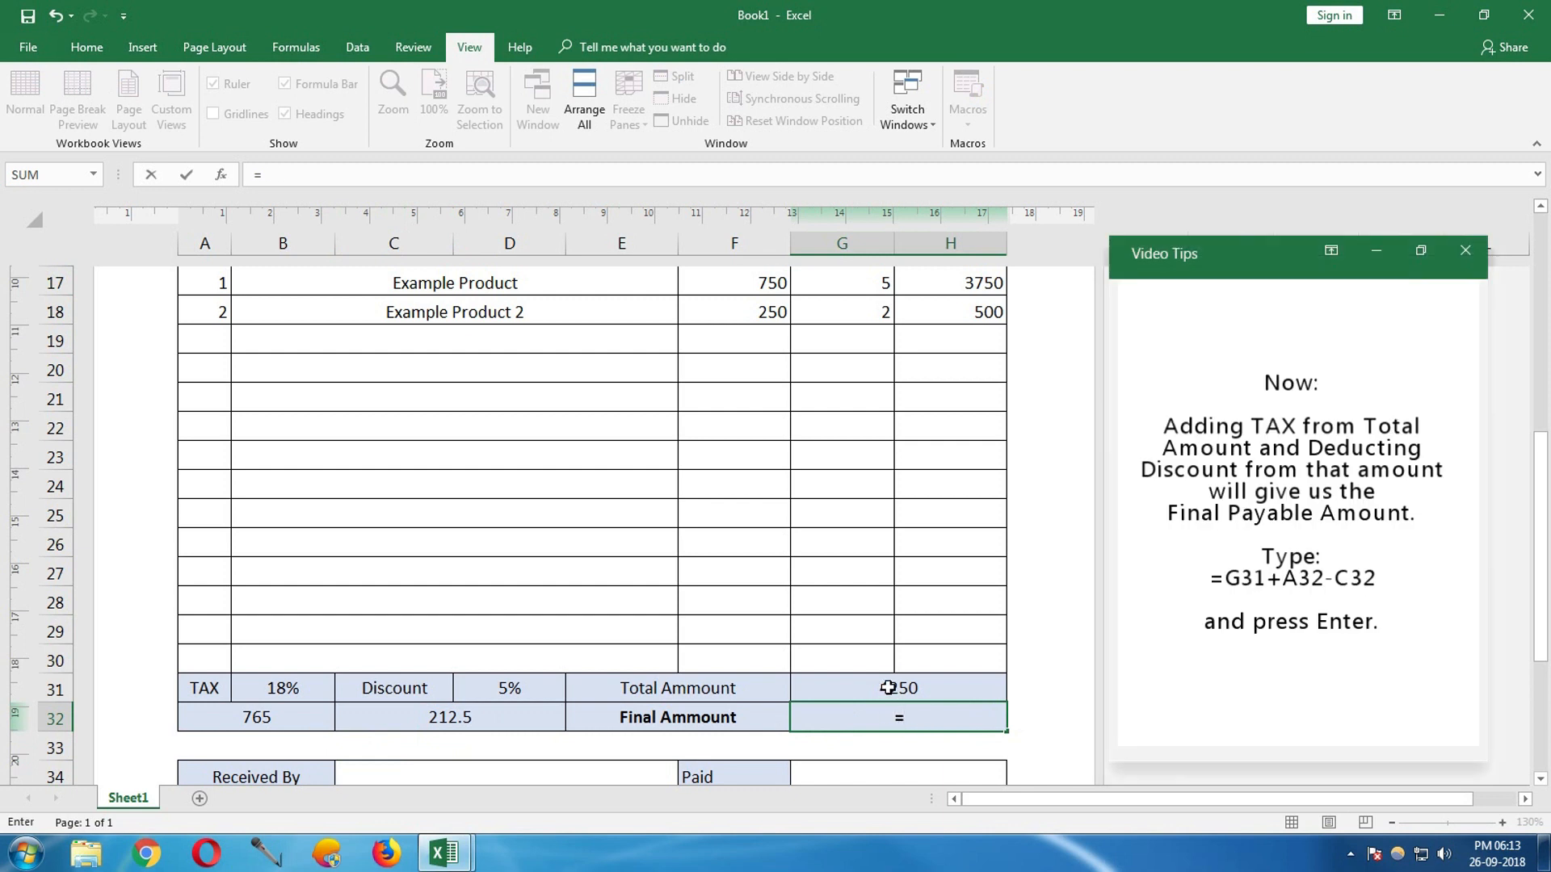
pyautogui.click(887, 687)
pyautogui.write('+')
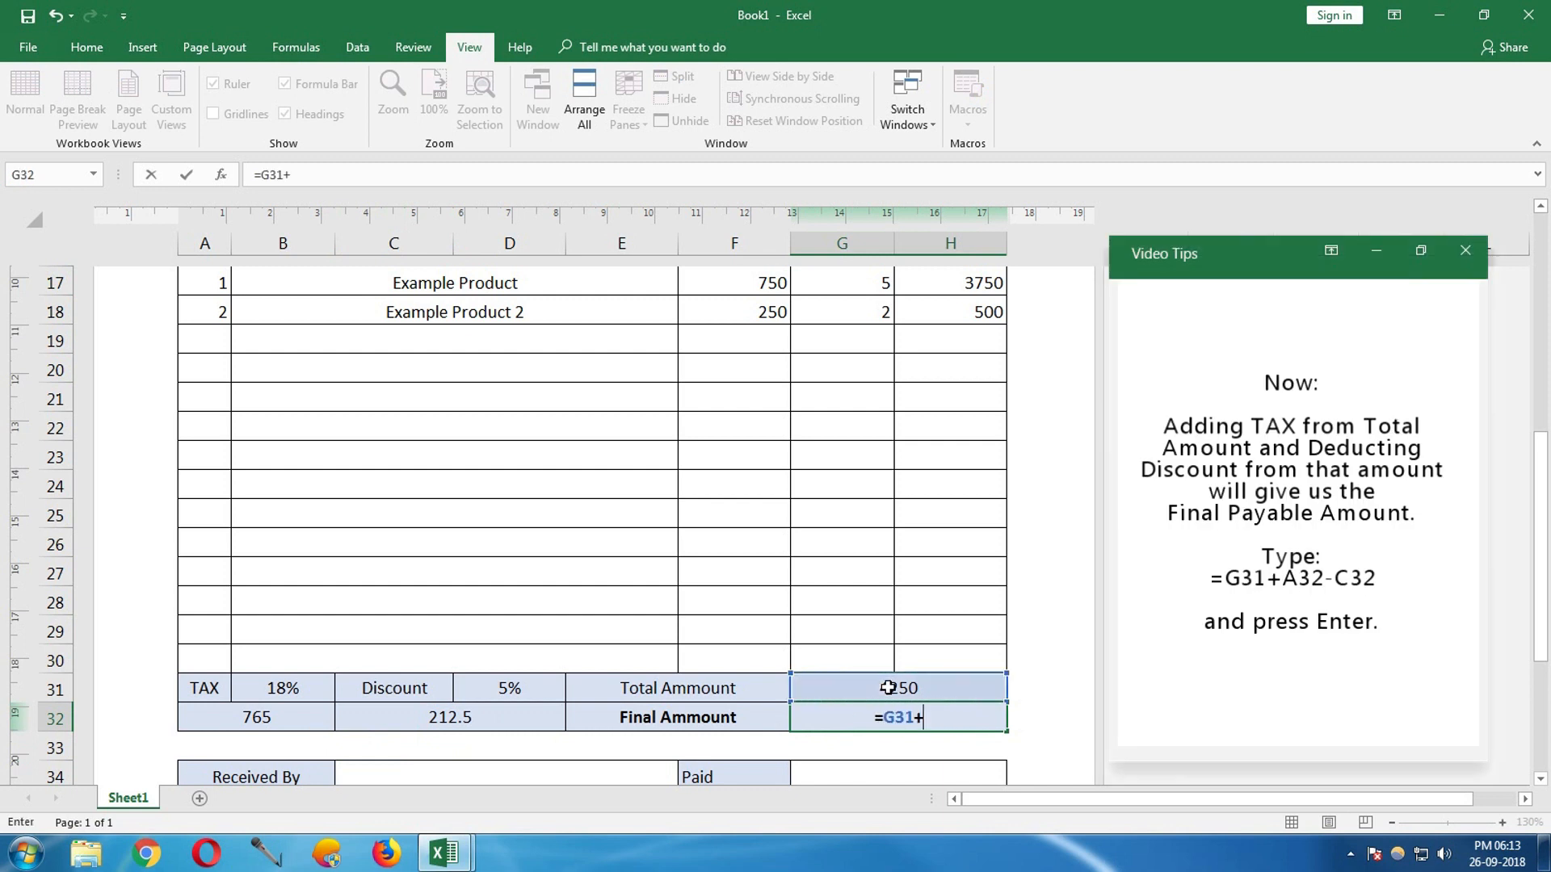
pyautogui.click(286, 716)
pyautogui.write('-')
pyautogui.click(438, 721)
pyautogui.press('Return')
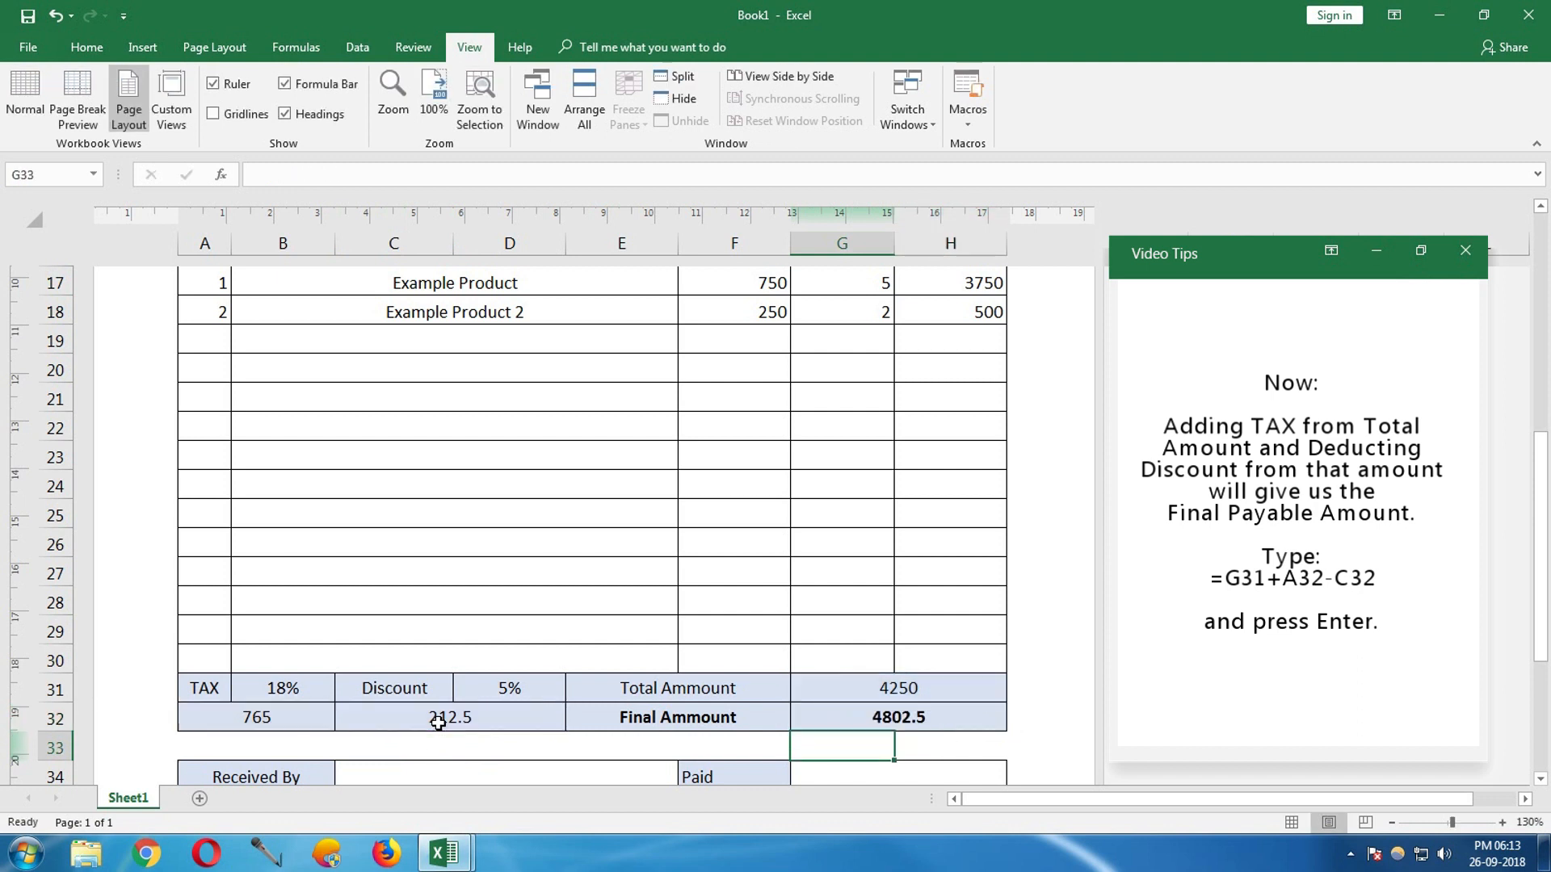
# - Enter 4500 as the paid amount in G34
pyautogui.scroll(-2, 657, 608)
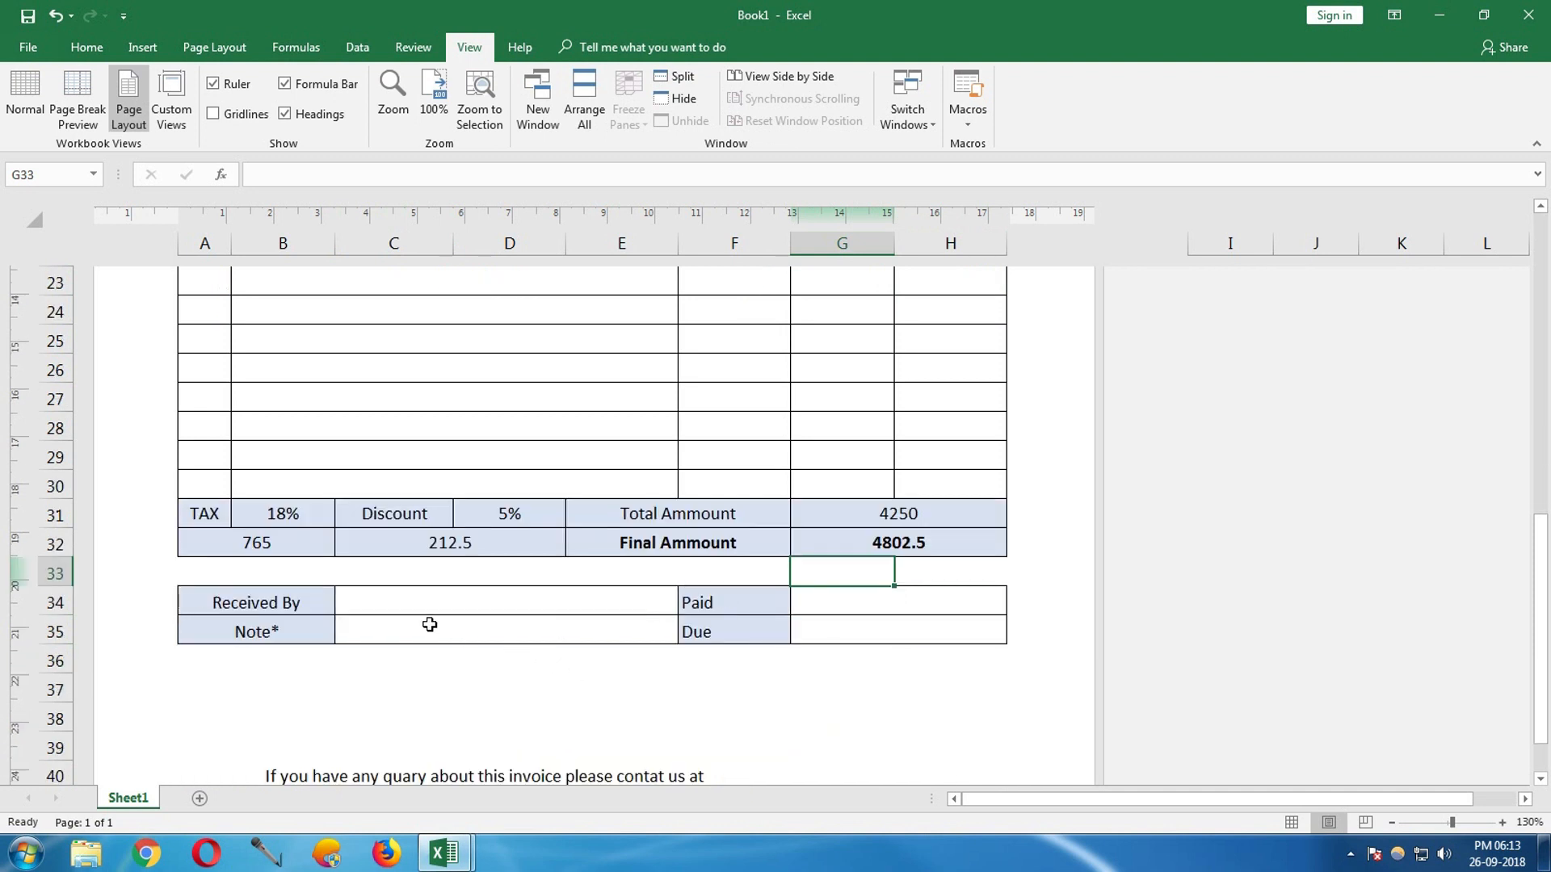
pyautogui.click(841, 603)
pyautogui.scroll(1, 841, 603)
pyautogui.write('4500')
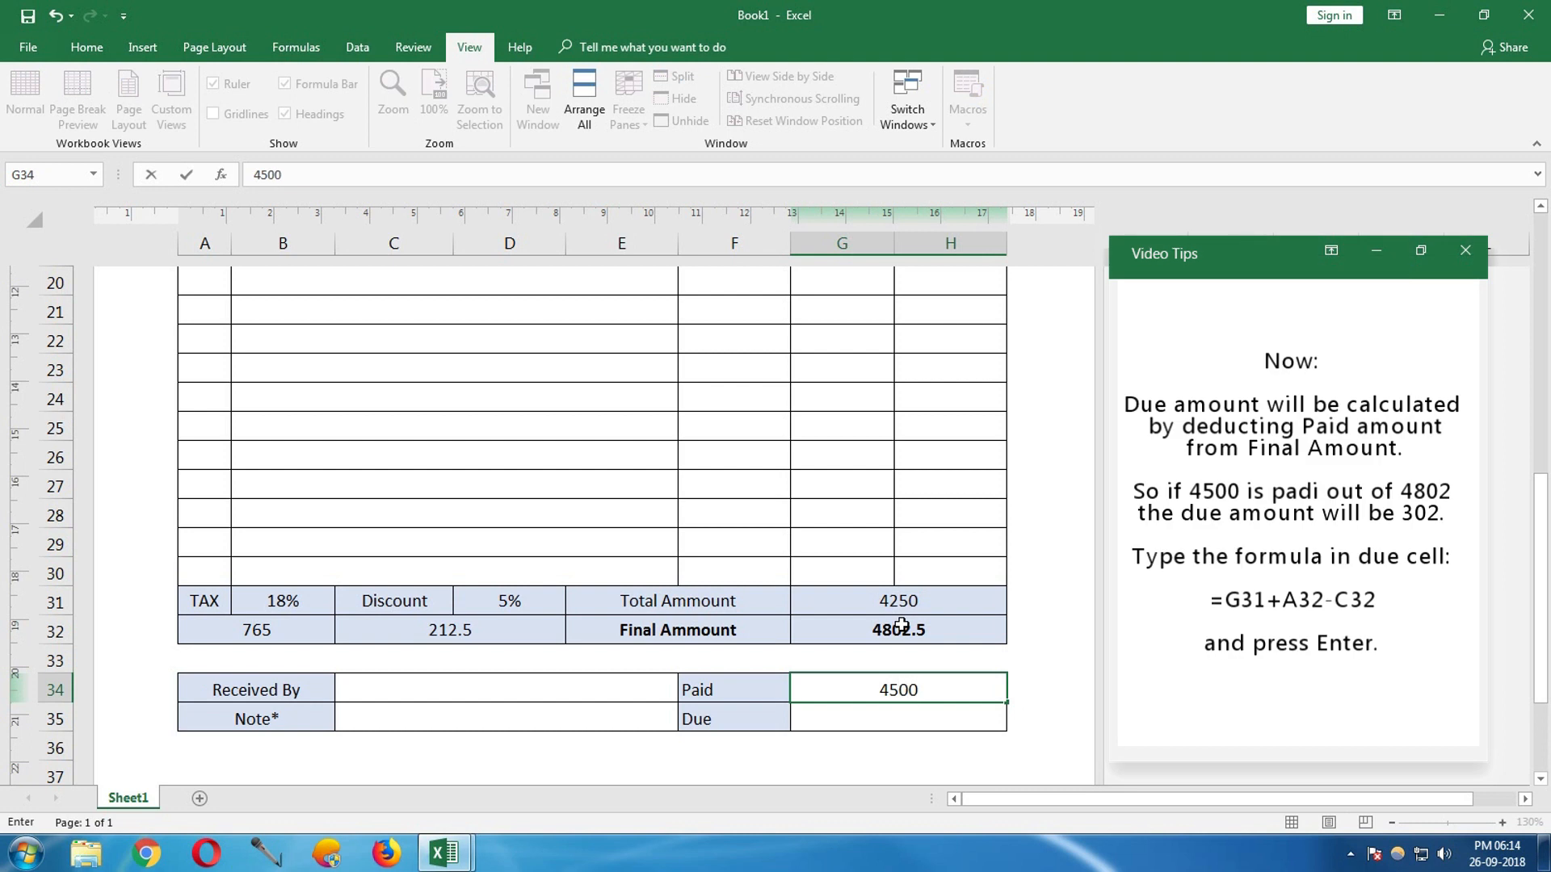
pyautogui.press('Return')
# - Calculate the due amount in G35 by deducting the paid amount from the final amount with =G32-G34
pyautogui.write('=')
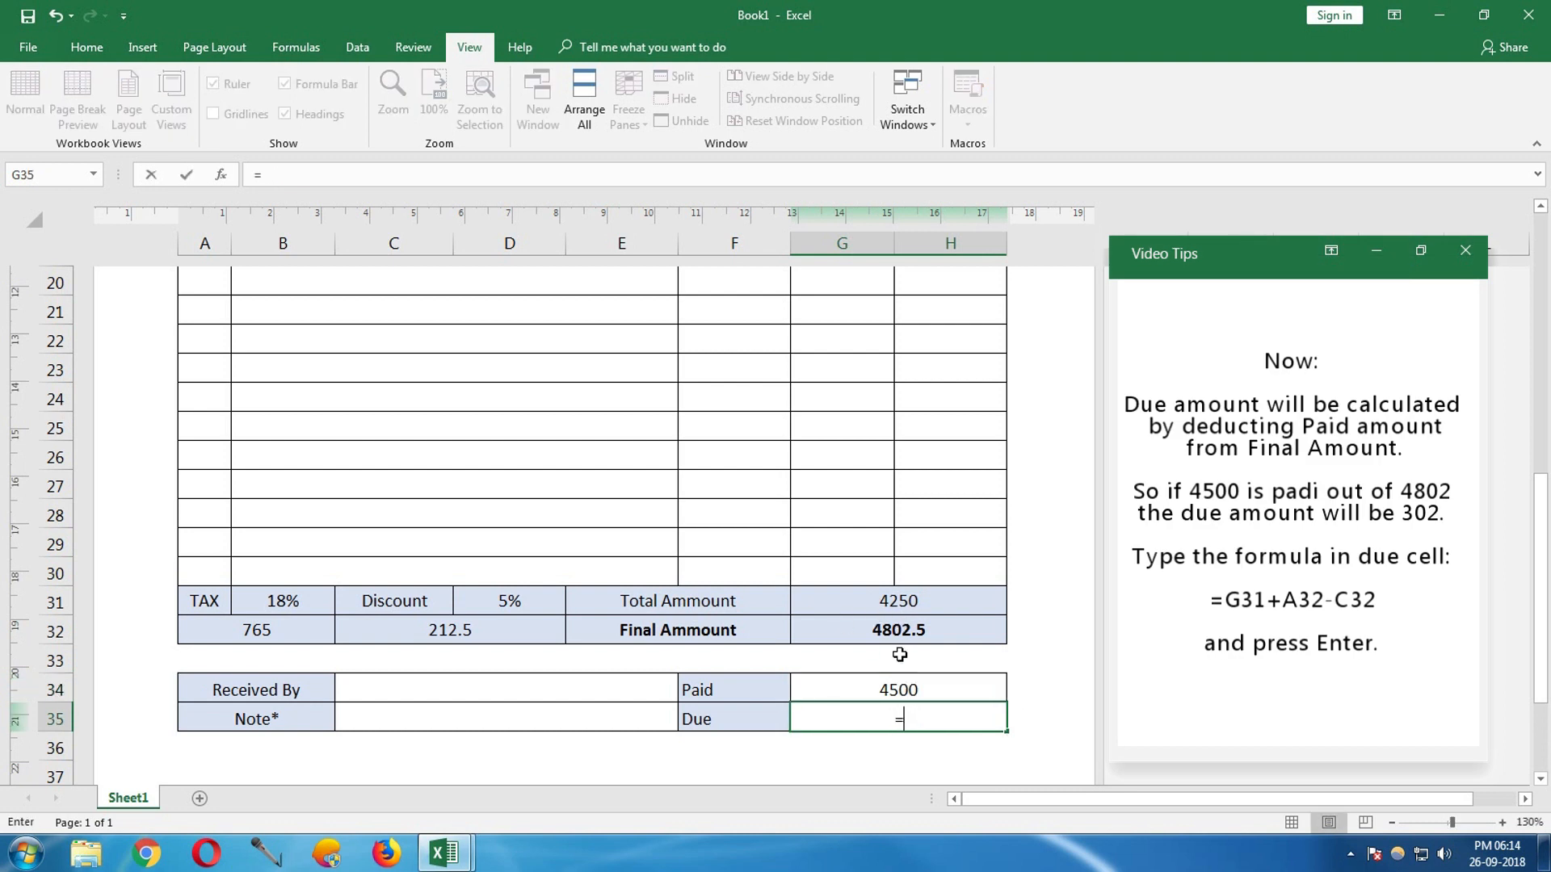
pyautogui.click(883, 624)
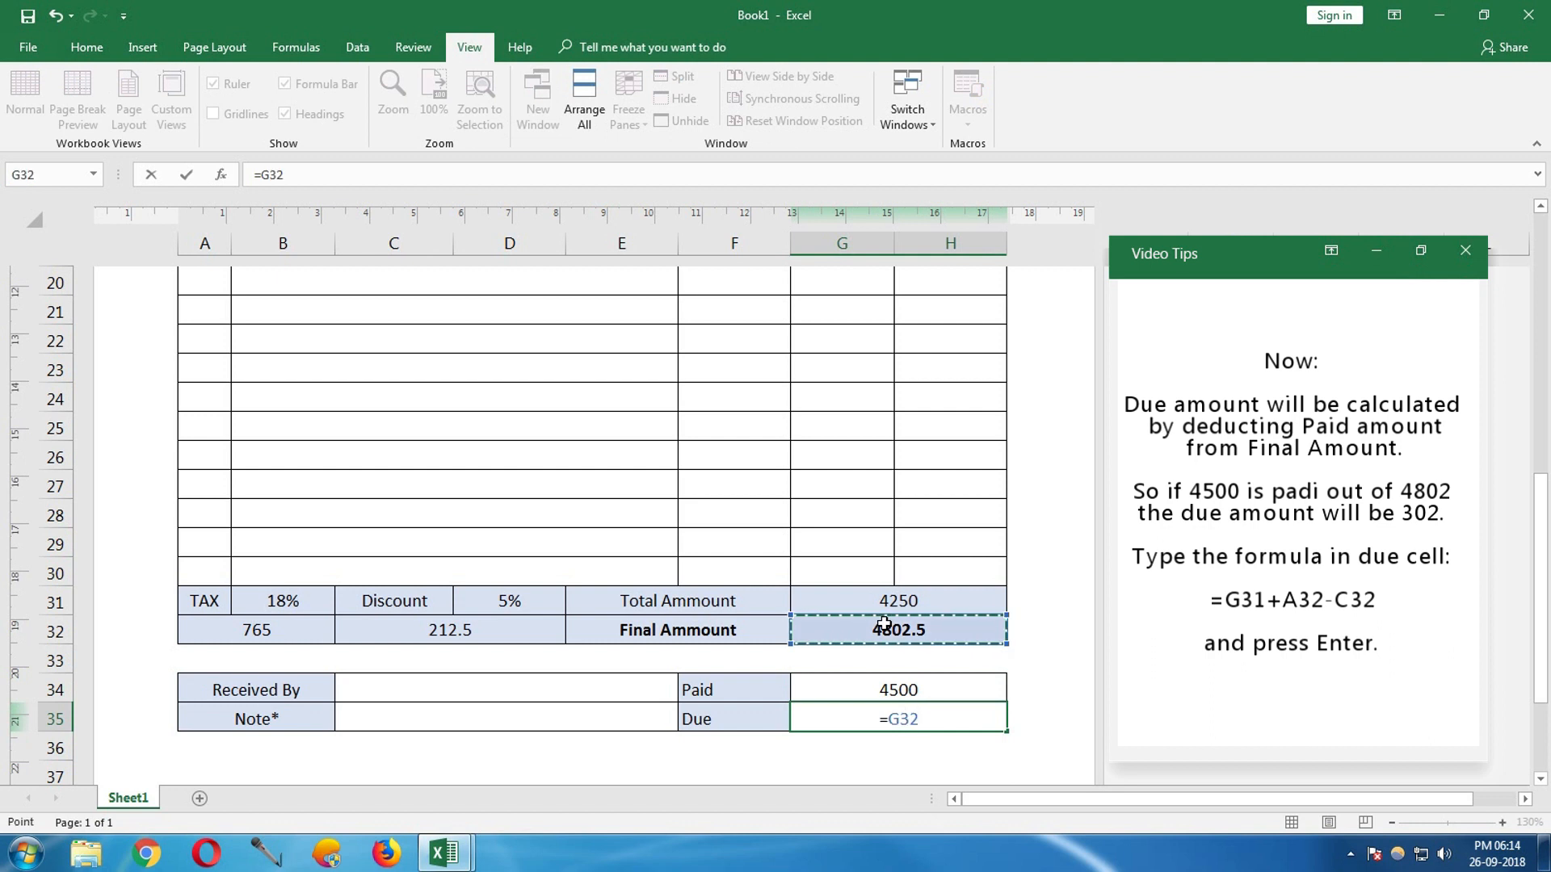
pyautogui.write('-')
pyautogui.click(884, 692)
pyautogui.press('Return')
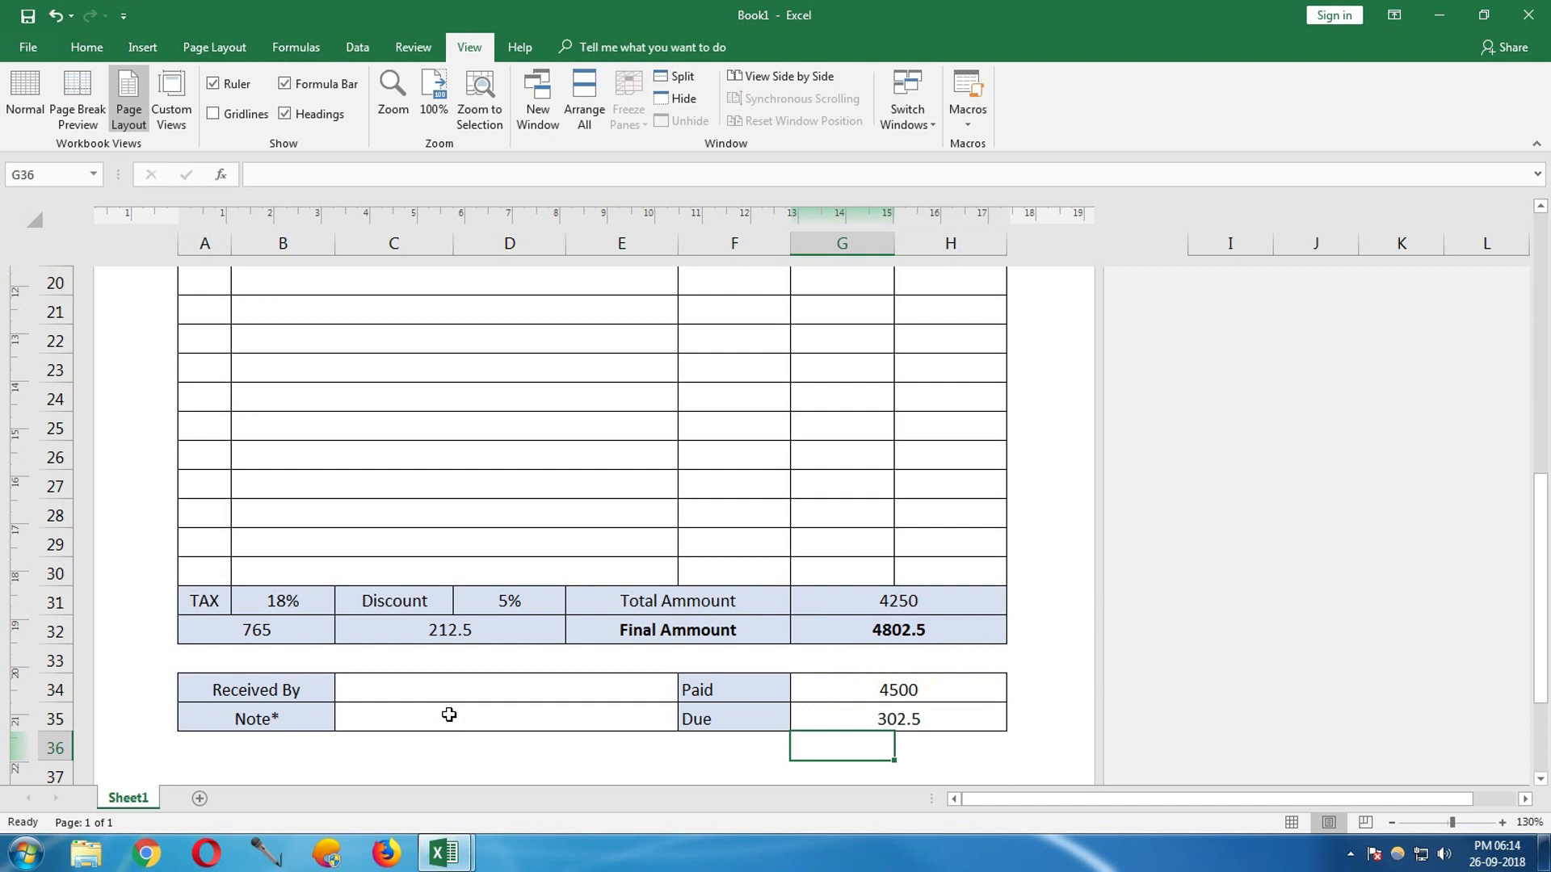
# - Clear the paid amount in G34
pyautogui.scroll(-3, 374, 736)
pyautogui.scroll(4, 762, 713)
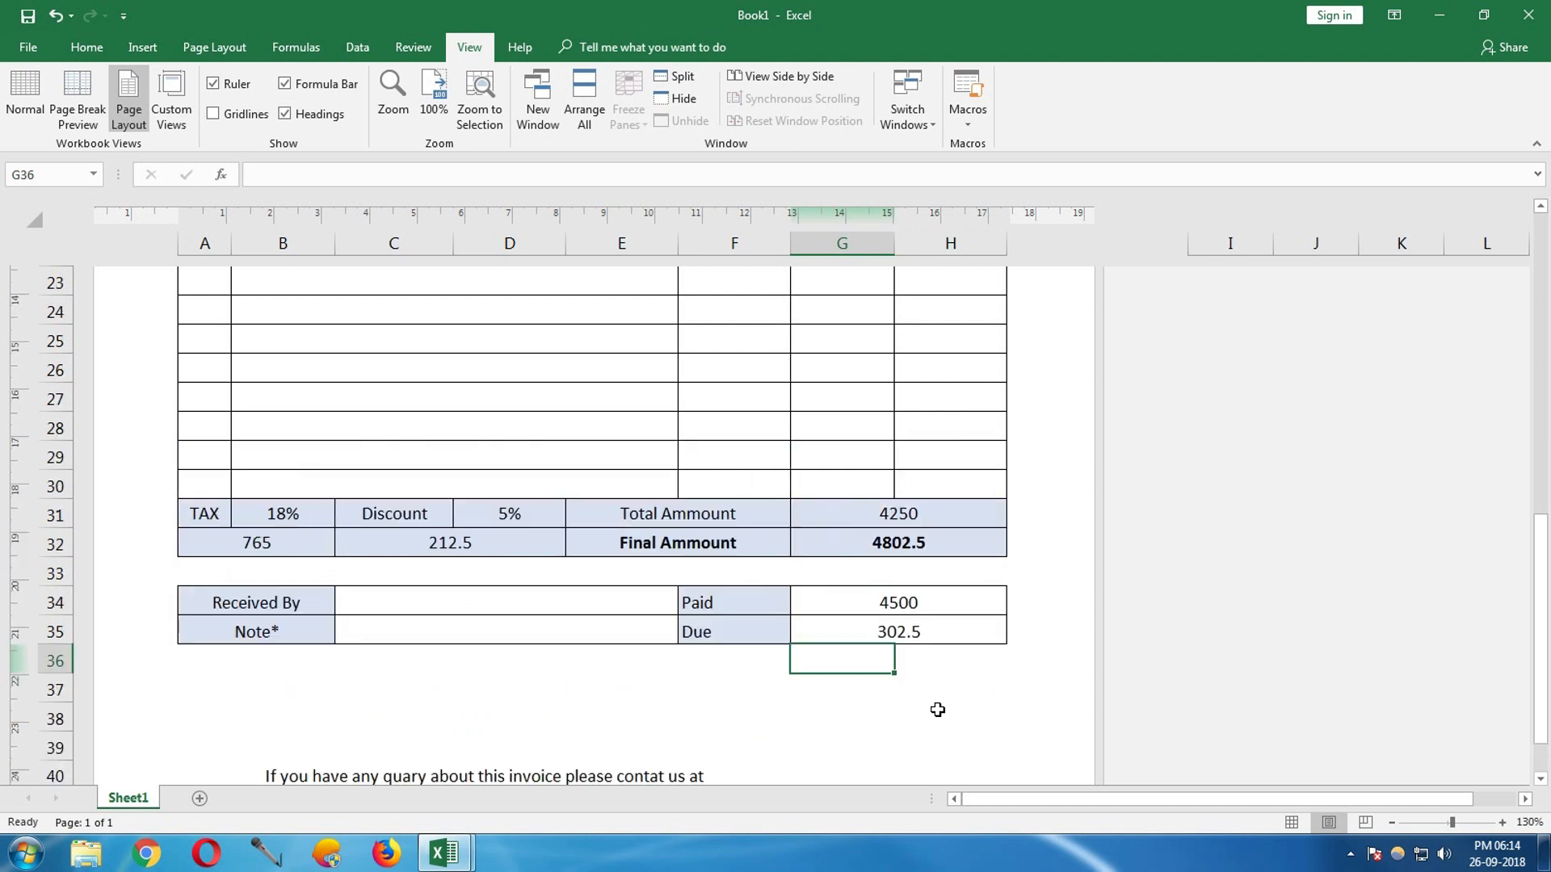
pyautogui.scroll(-2, 1080, 694)
pyautogui.click(929, 598)
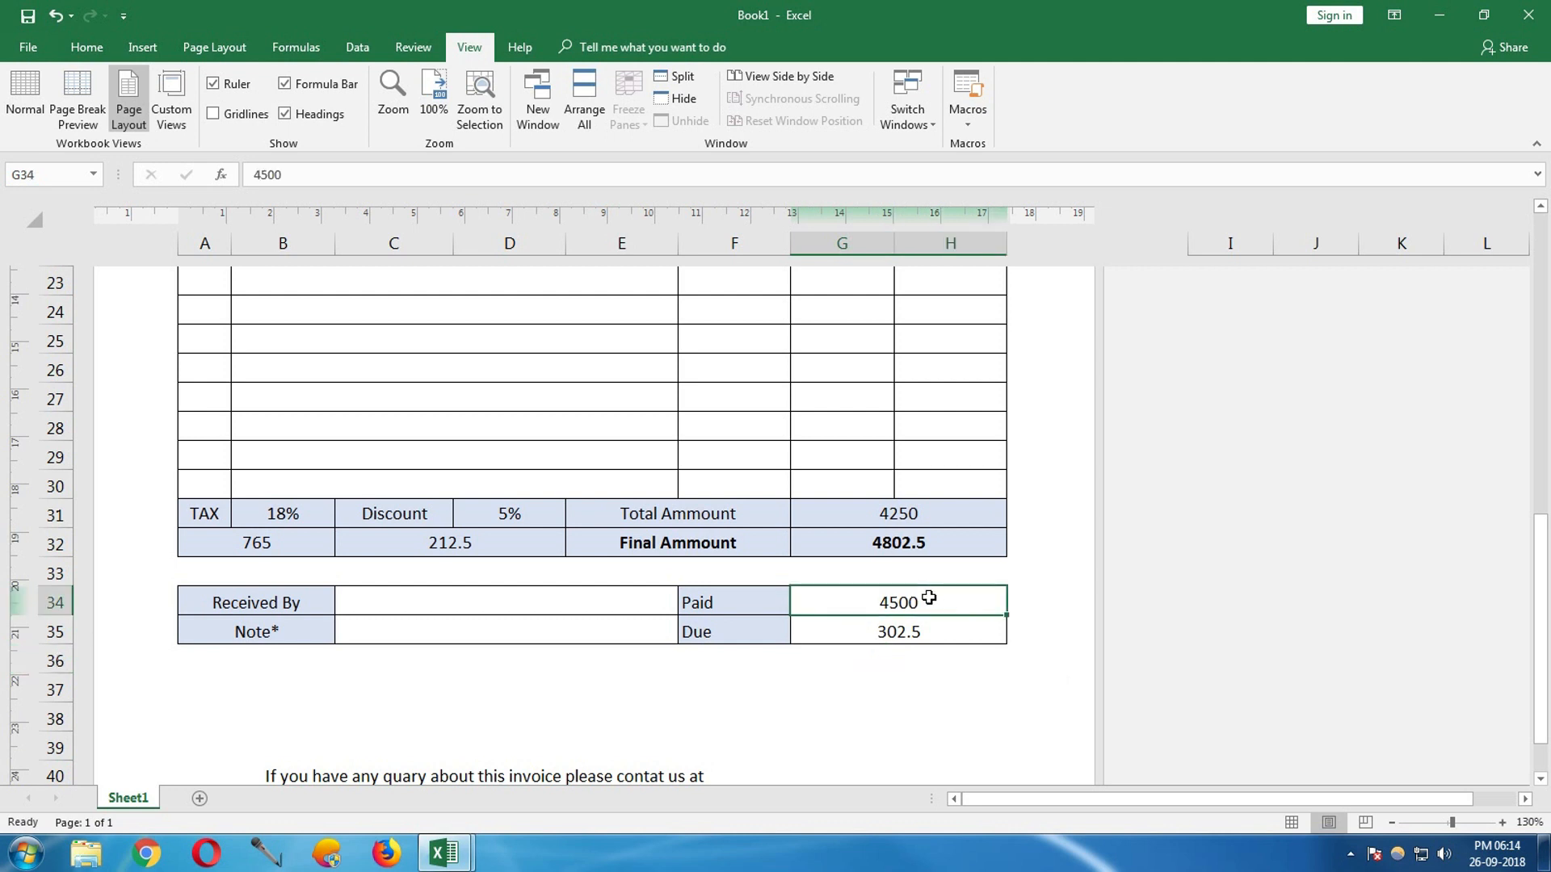
pyautogui.press('Delete')
# - Clear the serial numbers, descriptions, prices and quantities of both example products in rows 17 and 18, keeping the Amount formulas
pyautogui.scroll(4, 955, 583)
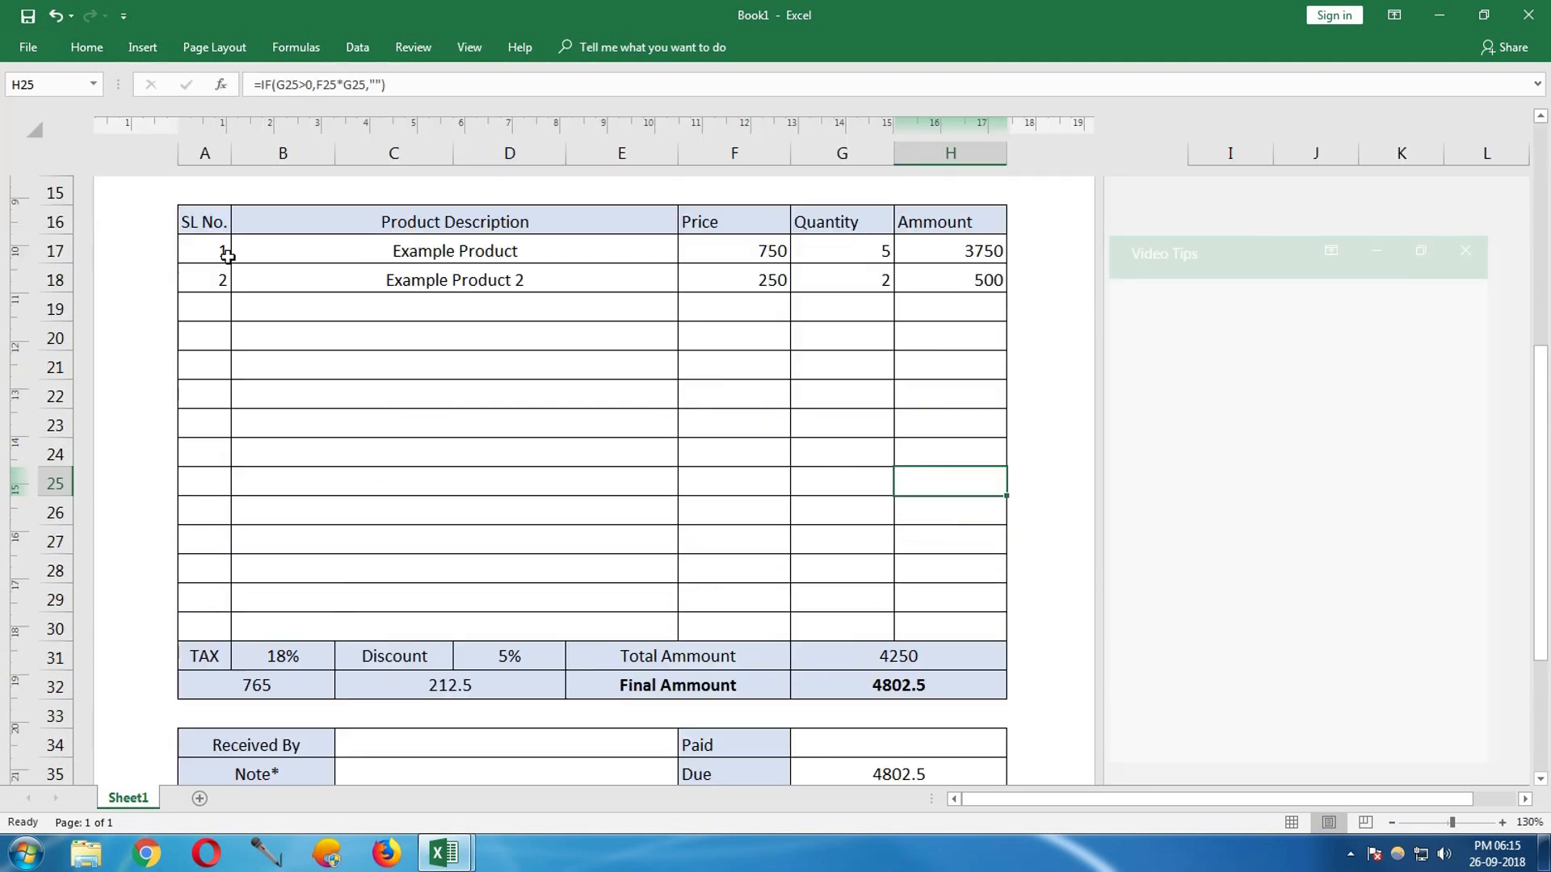
pyautogui.moveTo(223, 253); pyautogui.dragTo(824, 277)
pyautogui.press('Delete')
pyautogui.click(577, 340)
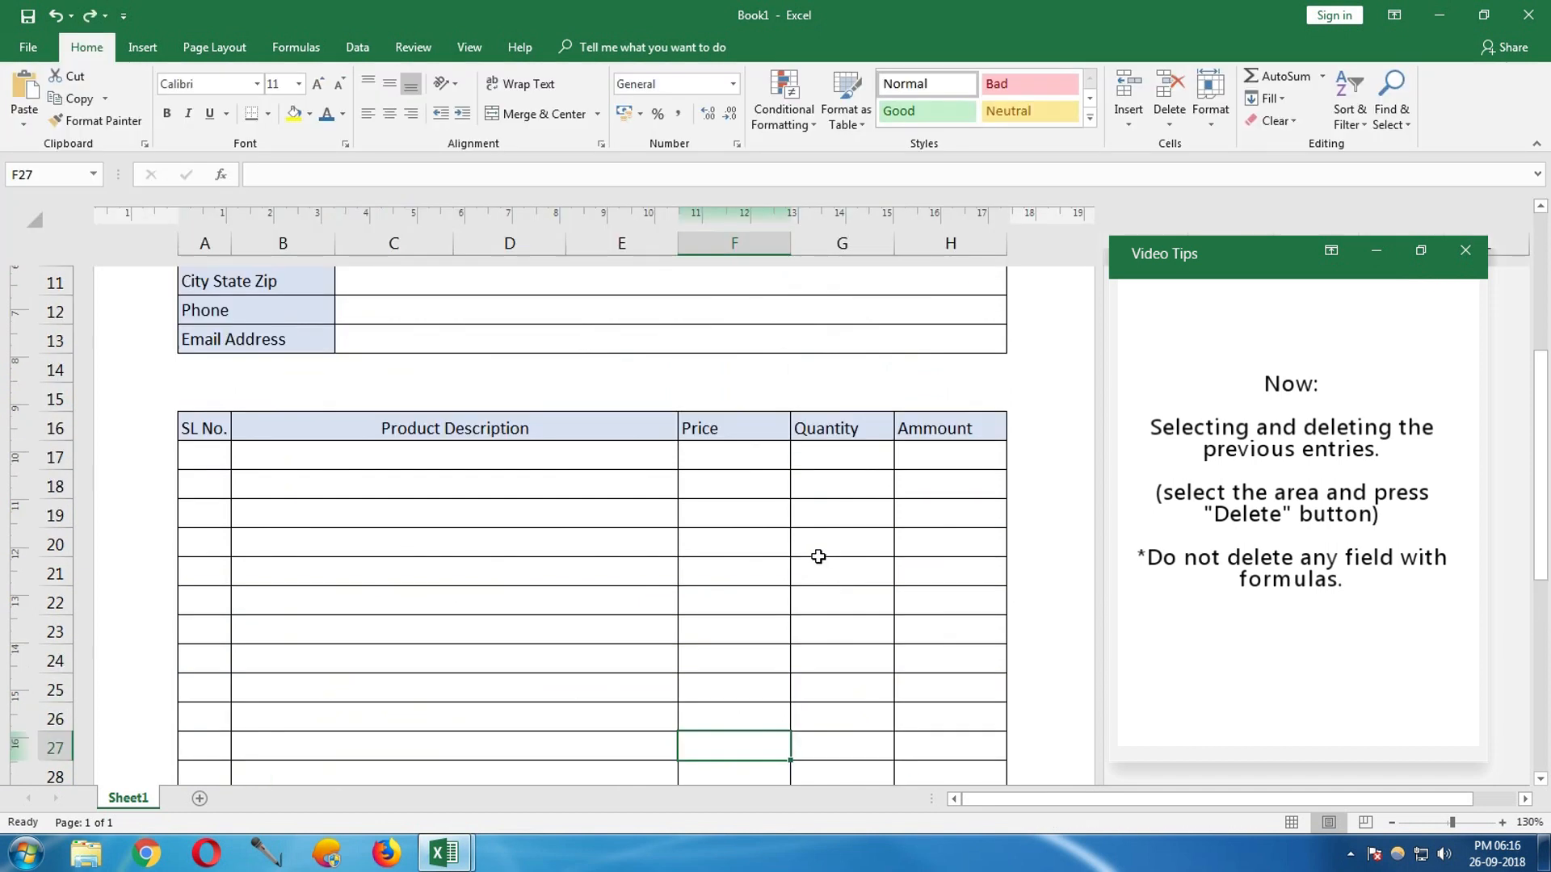
# - Fill row 17 with serial number 1, description "New Product", price 5741 and quantity 1
pyautogui.click(226, 461)
pyautogui.write('1')
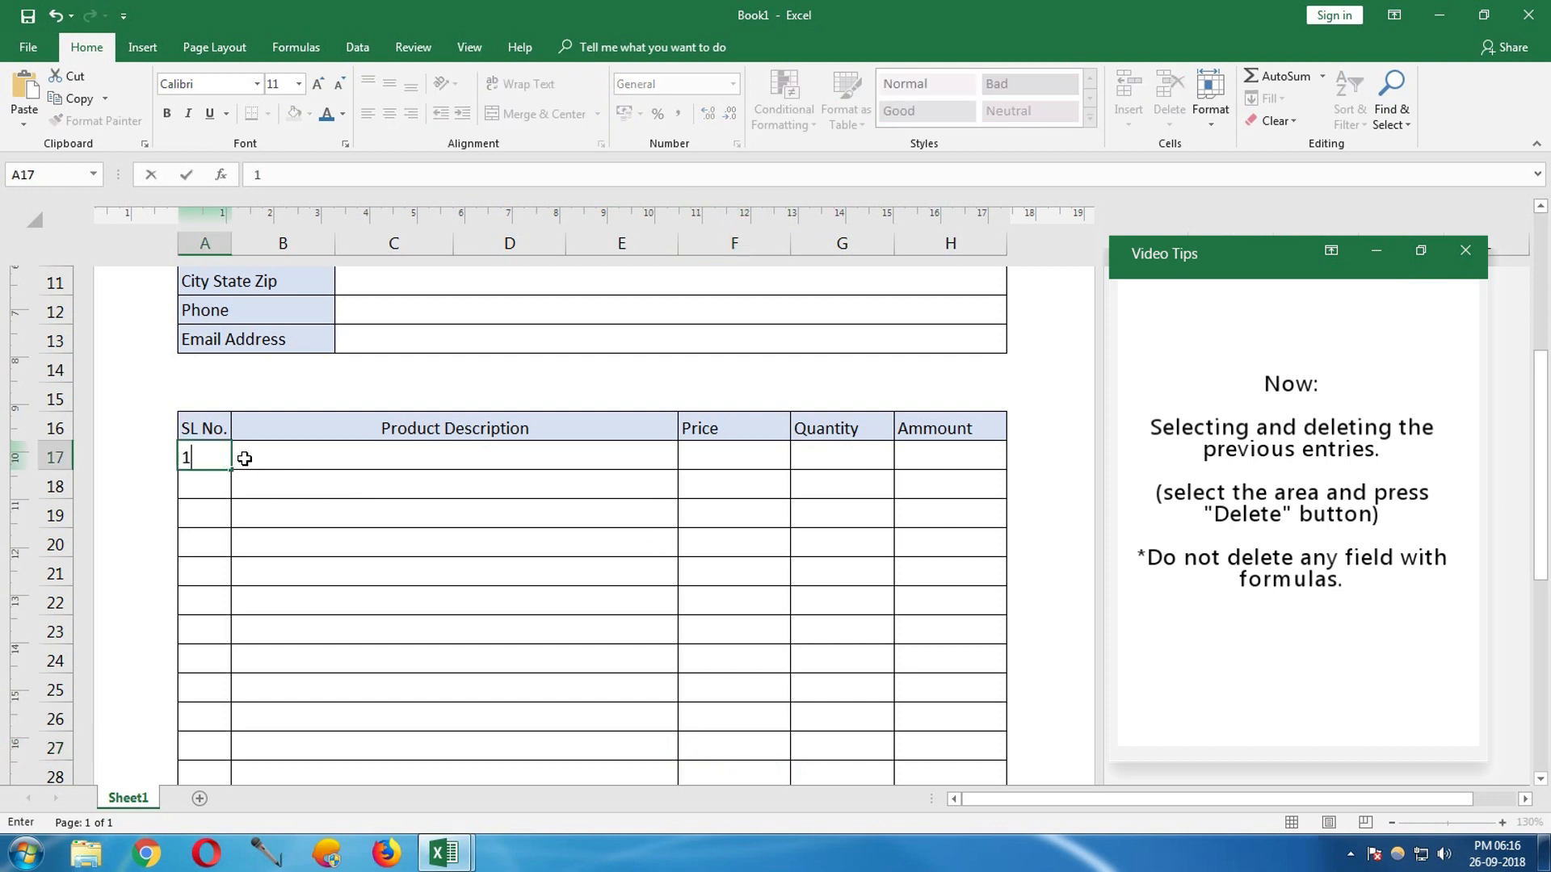
pyautogui.press('Tab')
pyautogui.write('Ne')
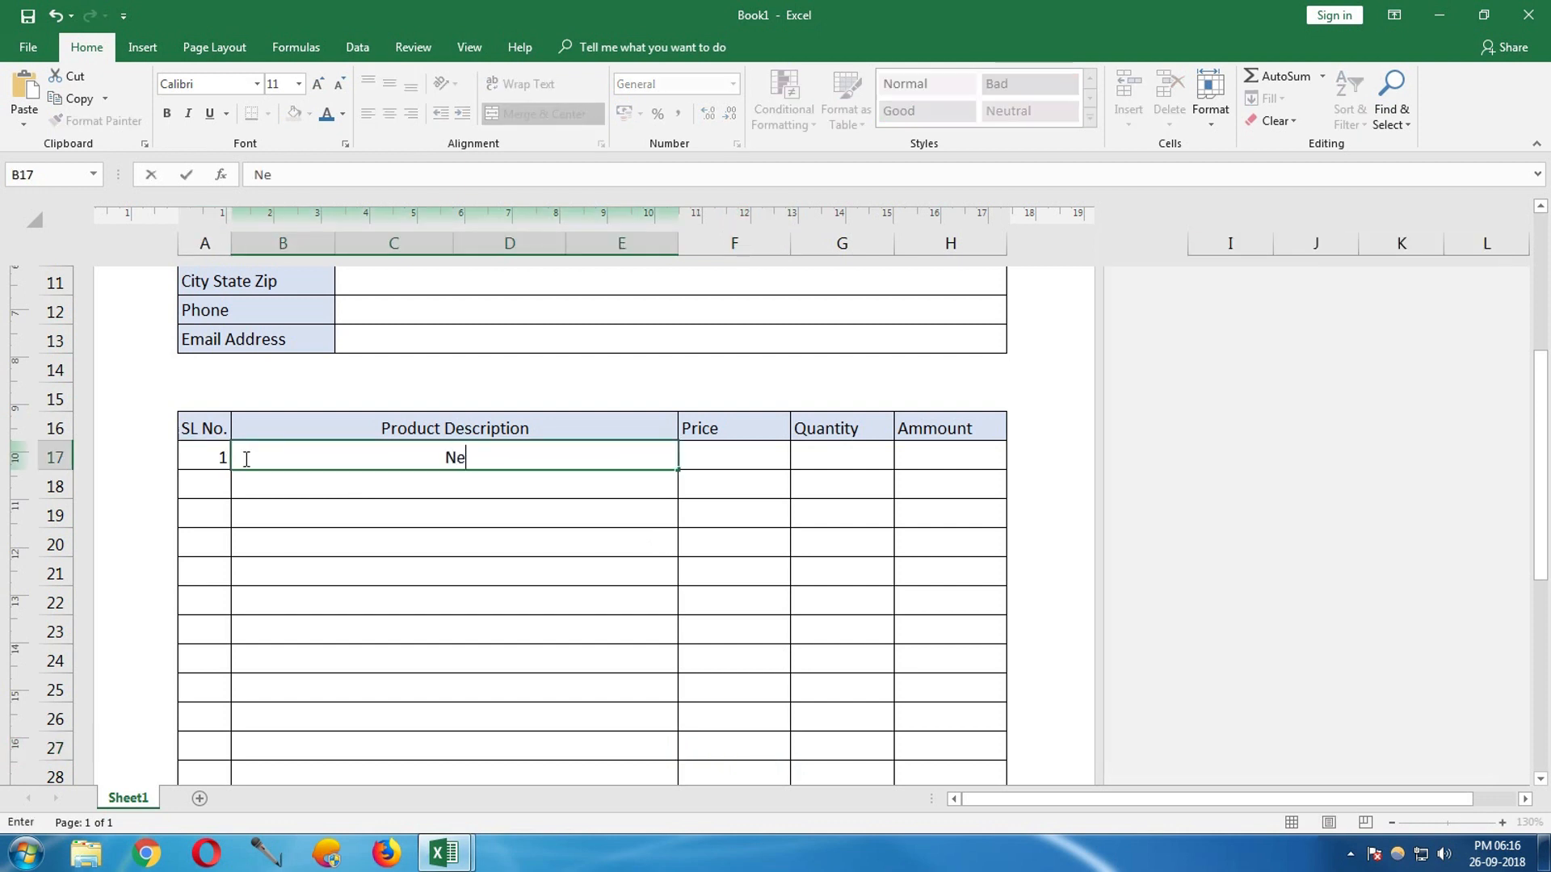
pyautogui.write('w Product')
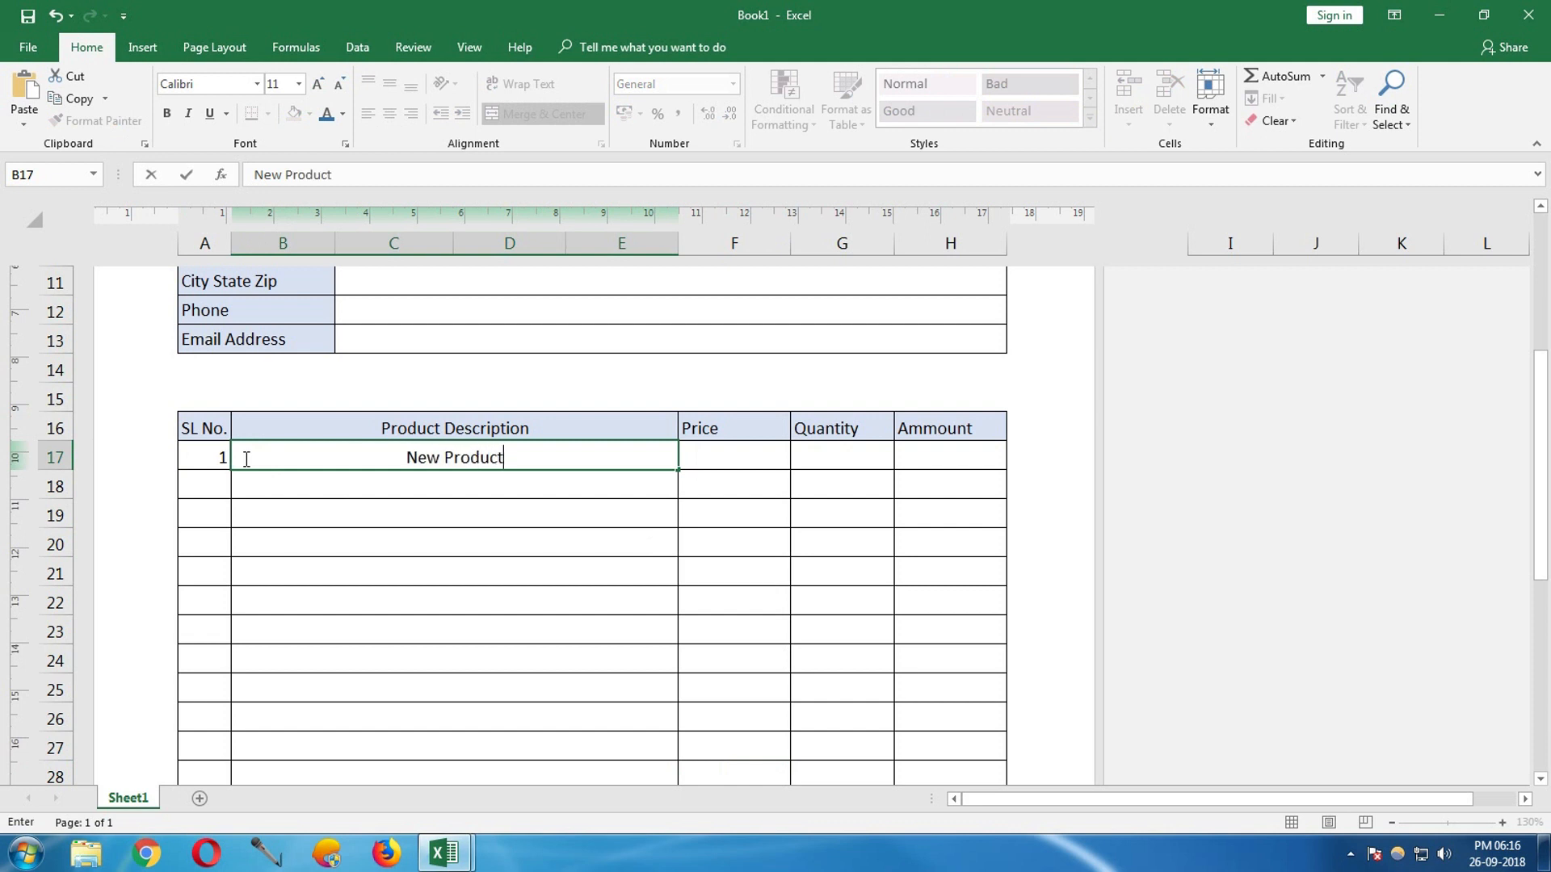
pyautogui.press('Tab')
pyautogui.write('5741')
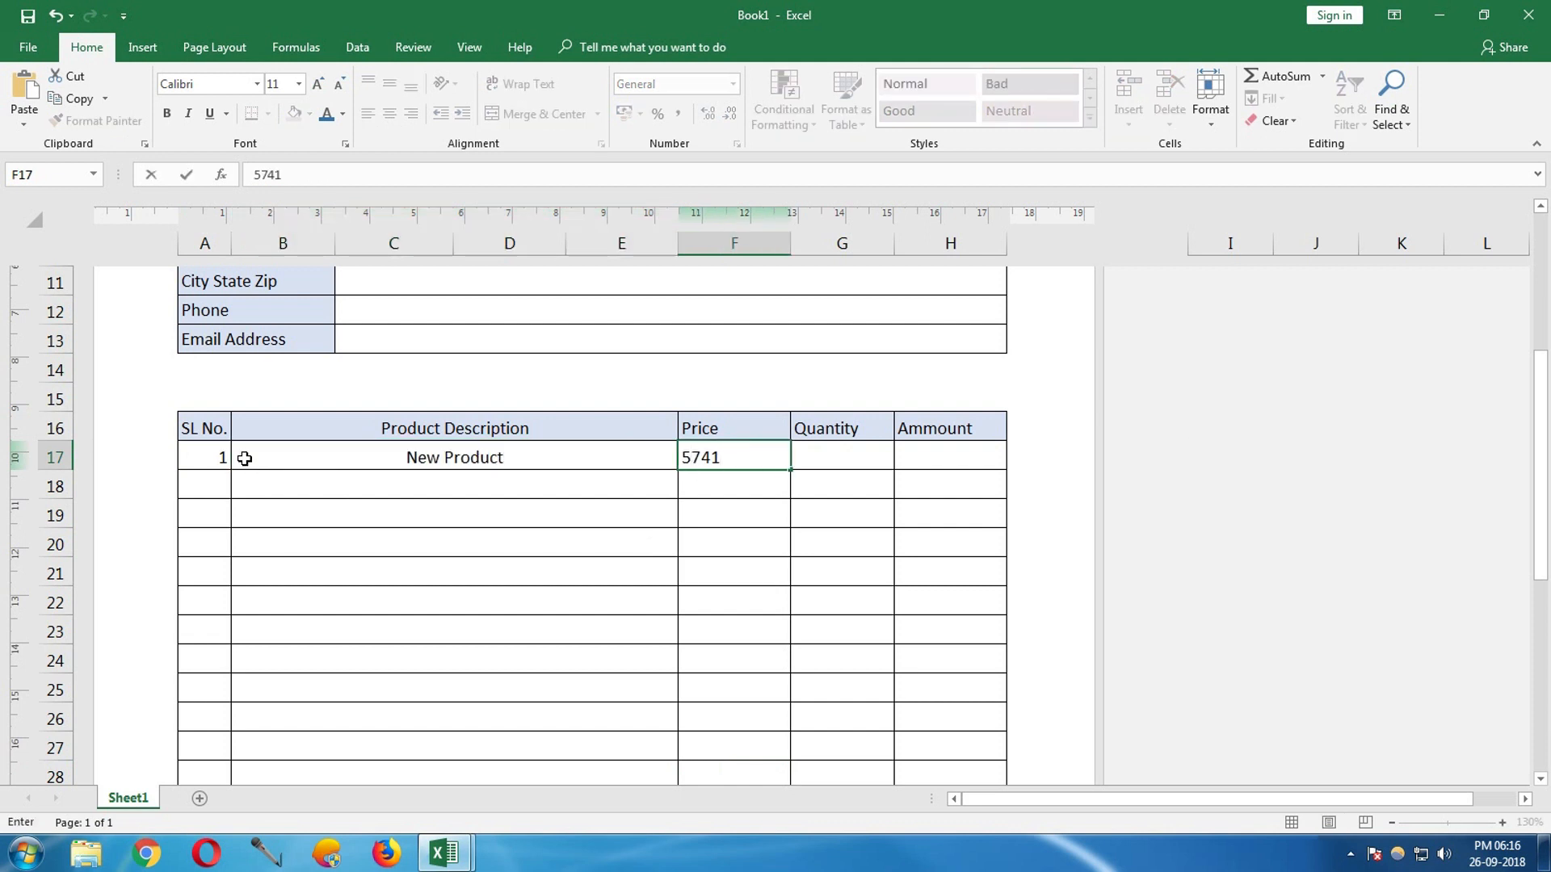
pyautogui.press('Tab')
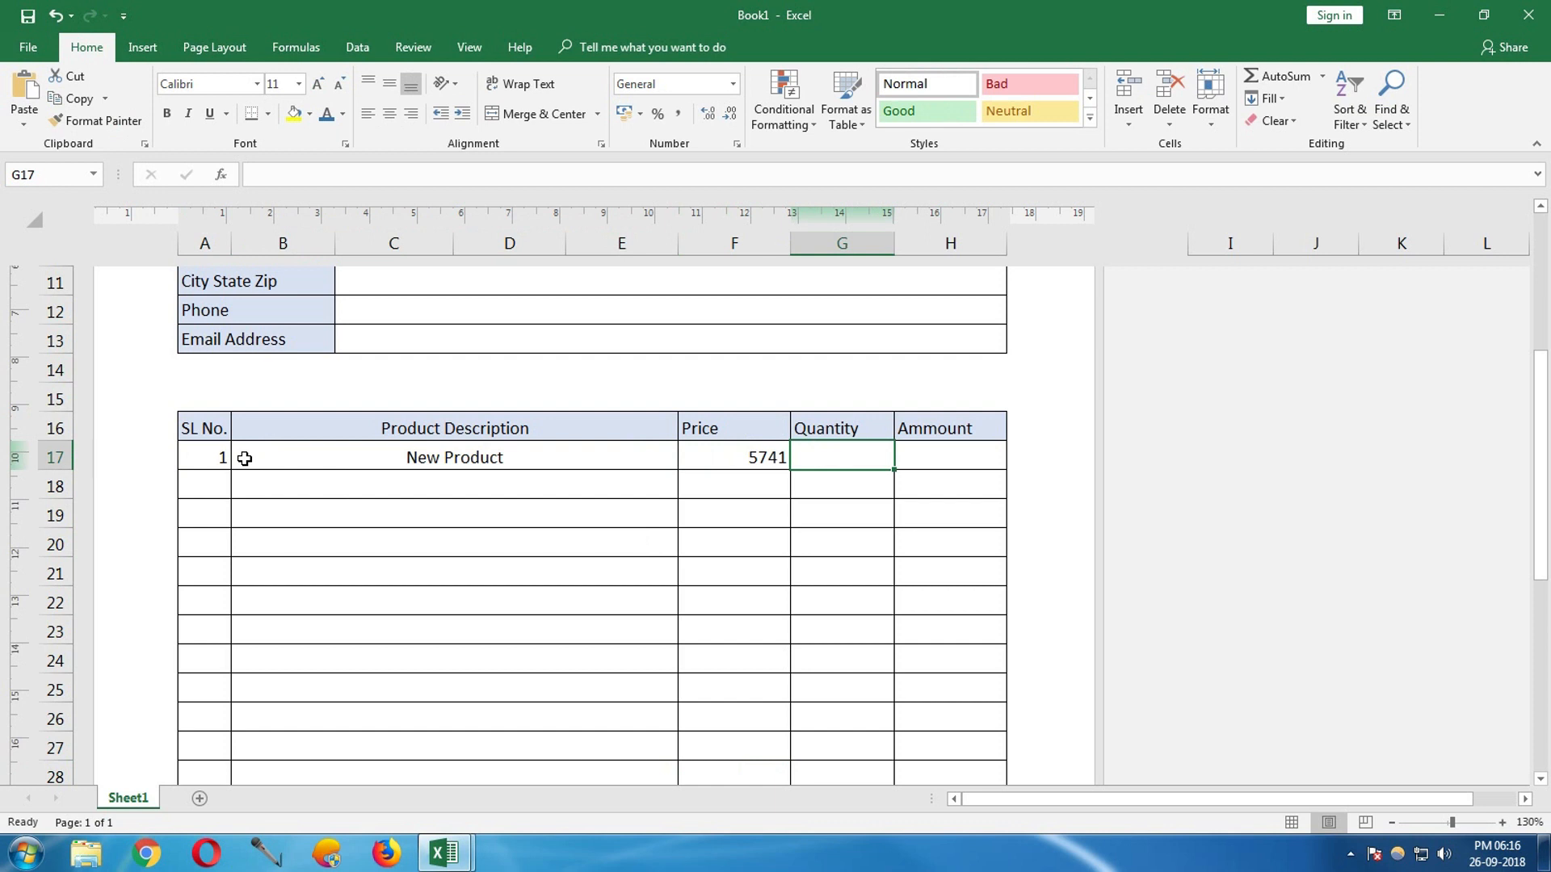
pyautogui.write('1')
pyautogui.click(494, 526)
# - Enter 6150 as the paid amount in G34
pyautogui.scroll(-3, 495, 526)
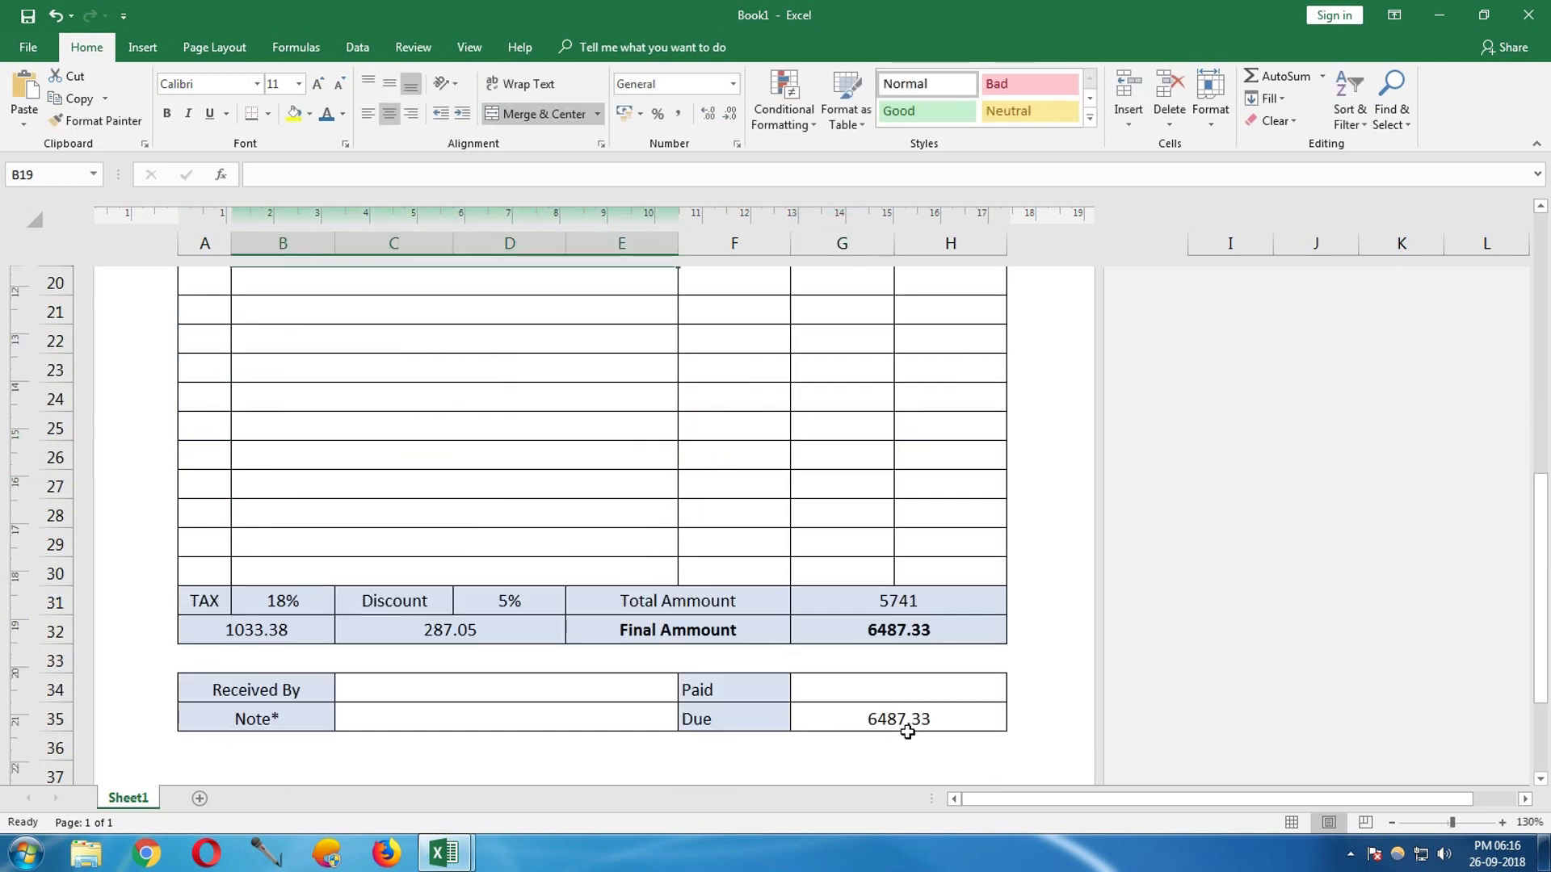
pyautogui.click(855, 686)
pyautogui.write('6150')
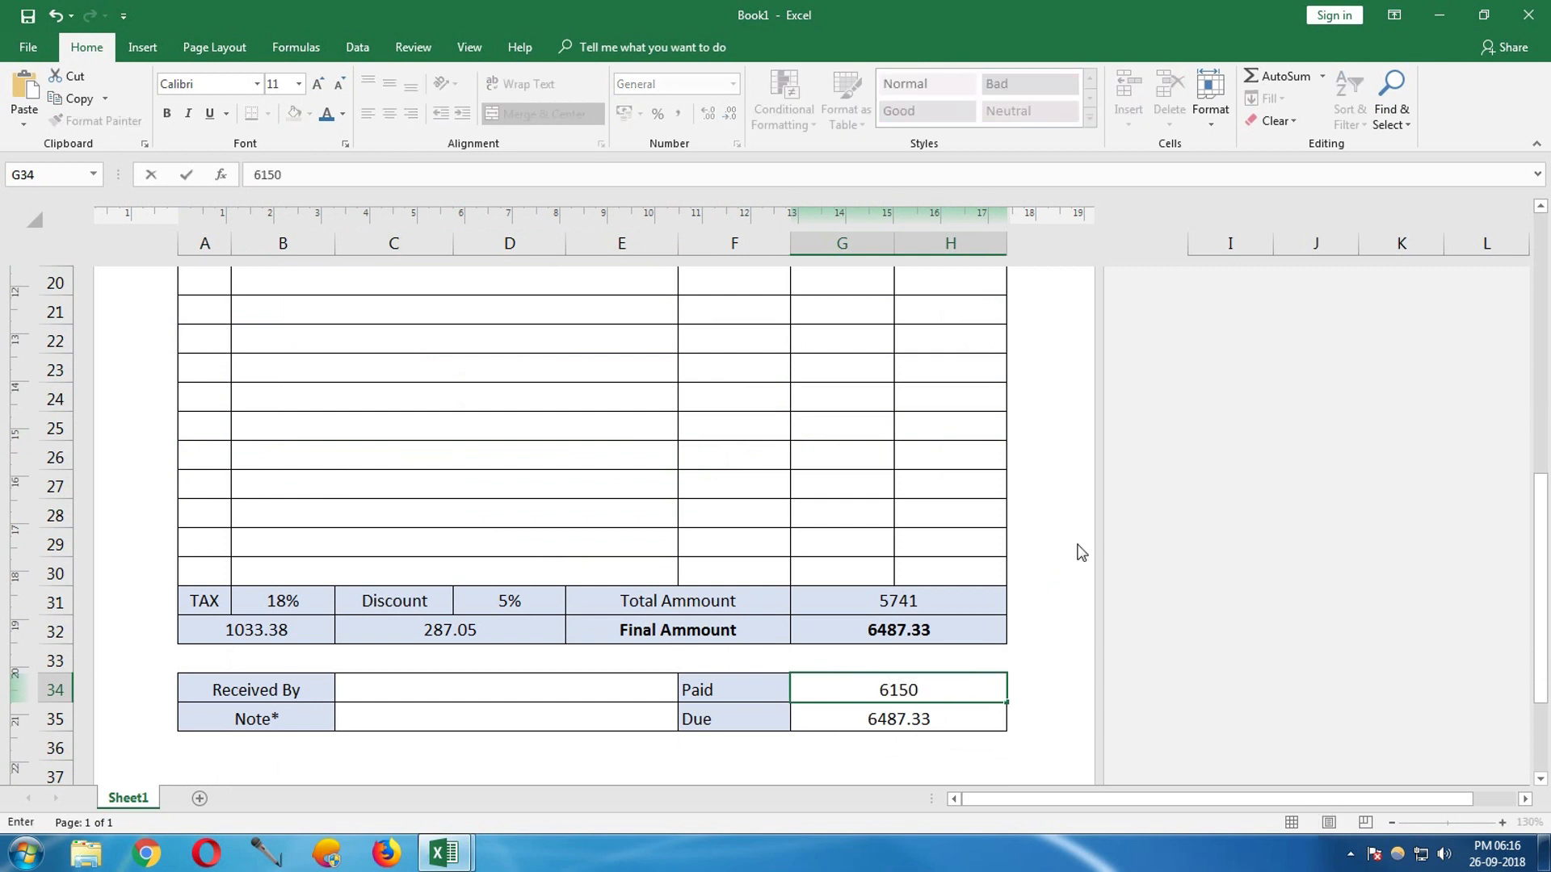
pyautogui.press('Return')
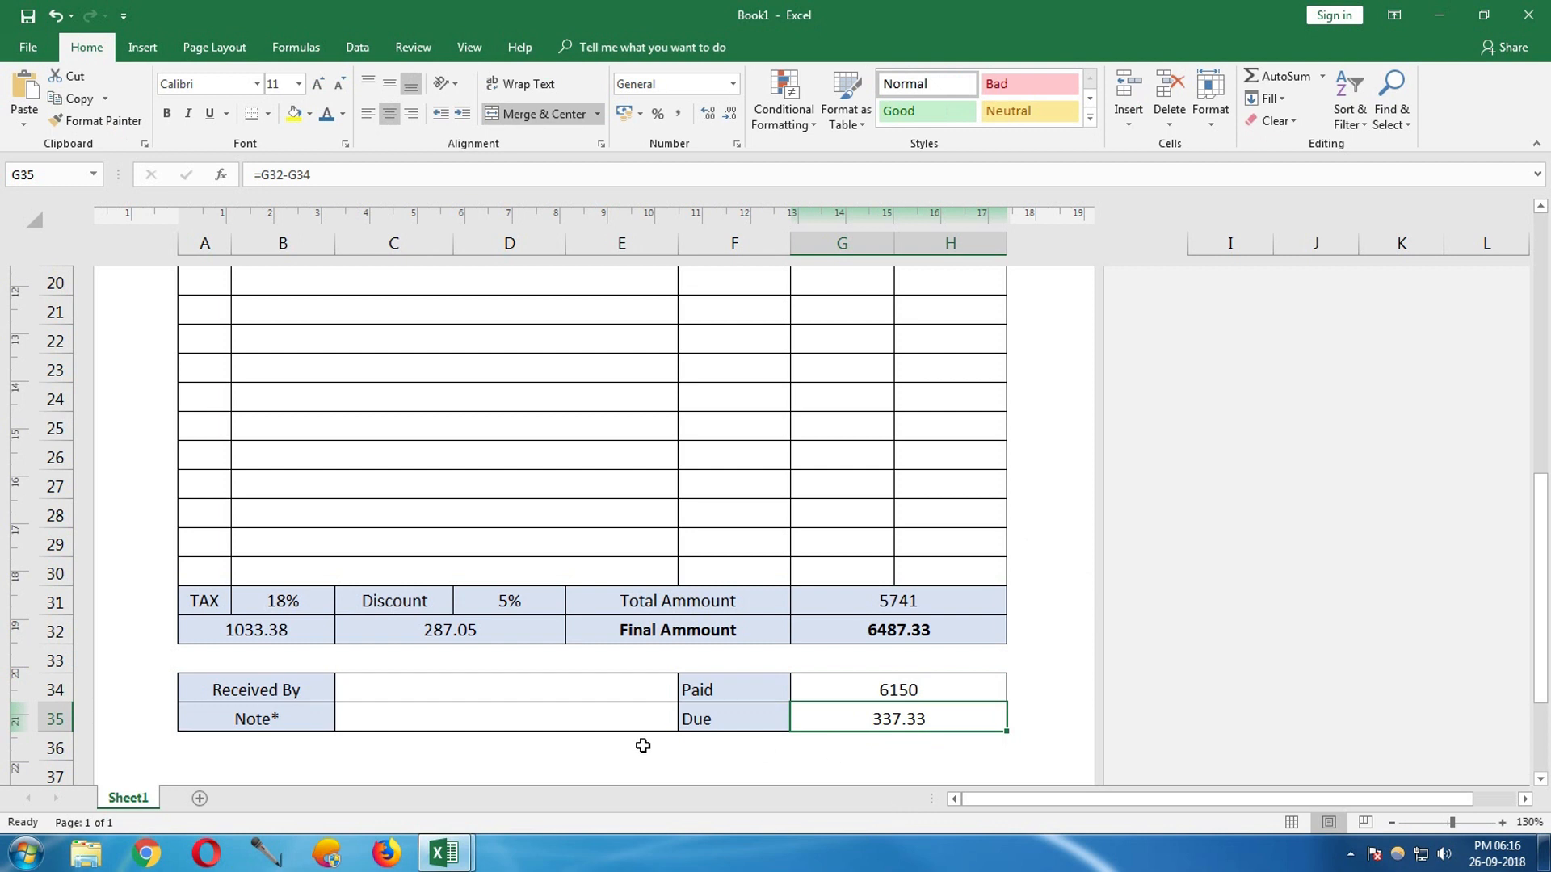
# - Change the tax percentage in B31 to 7%
pyautogui.click(288, 615)
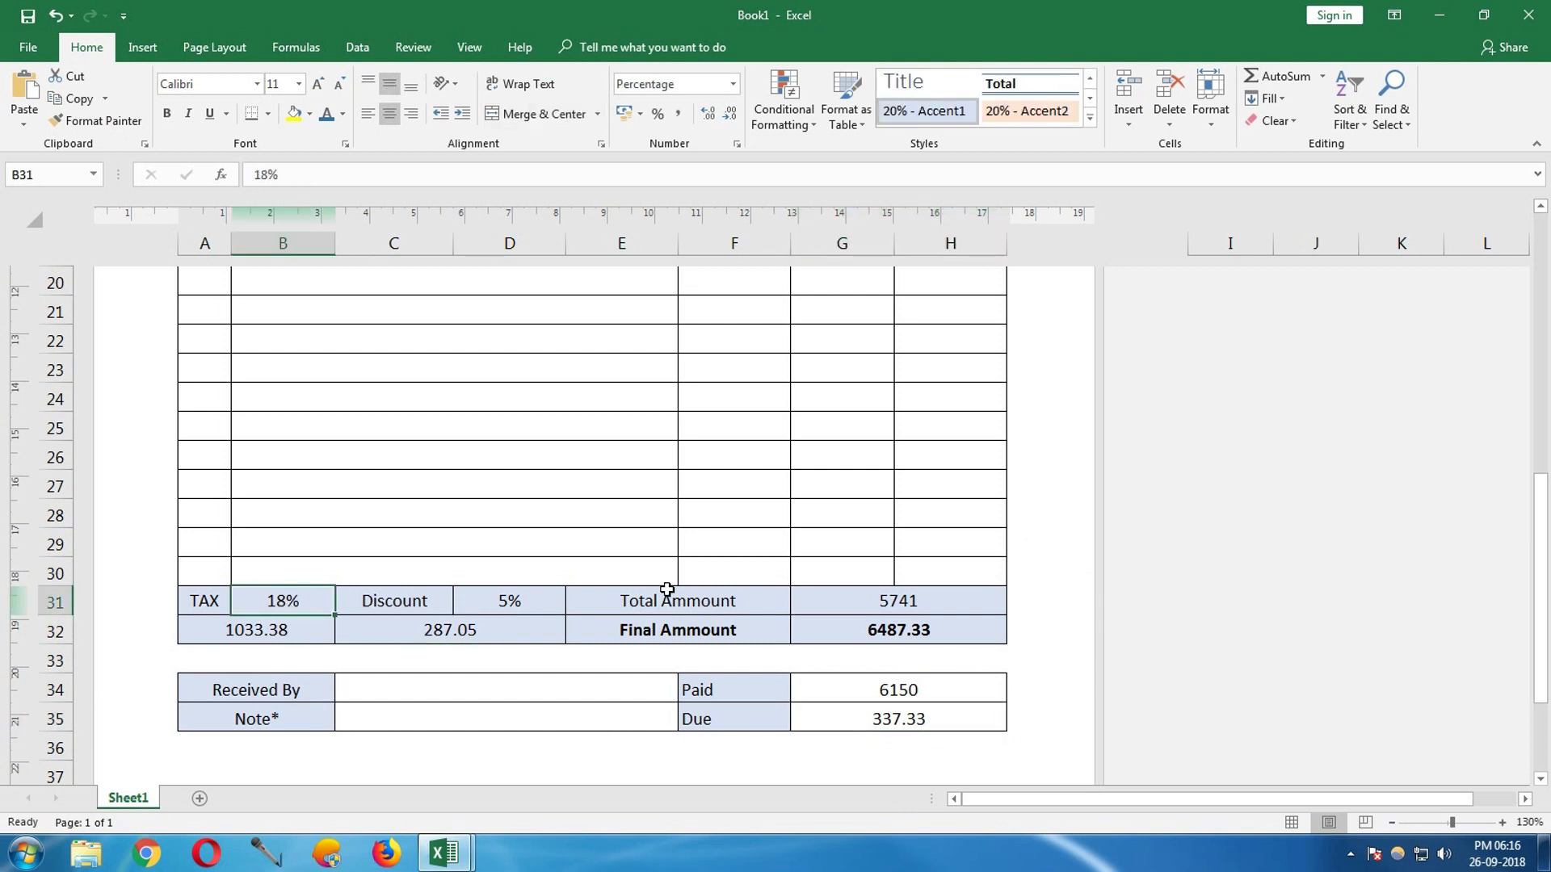
pyautogui.write('7')
pyautogui.press('Return')
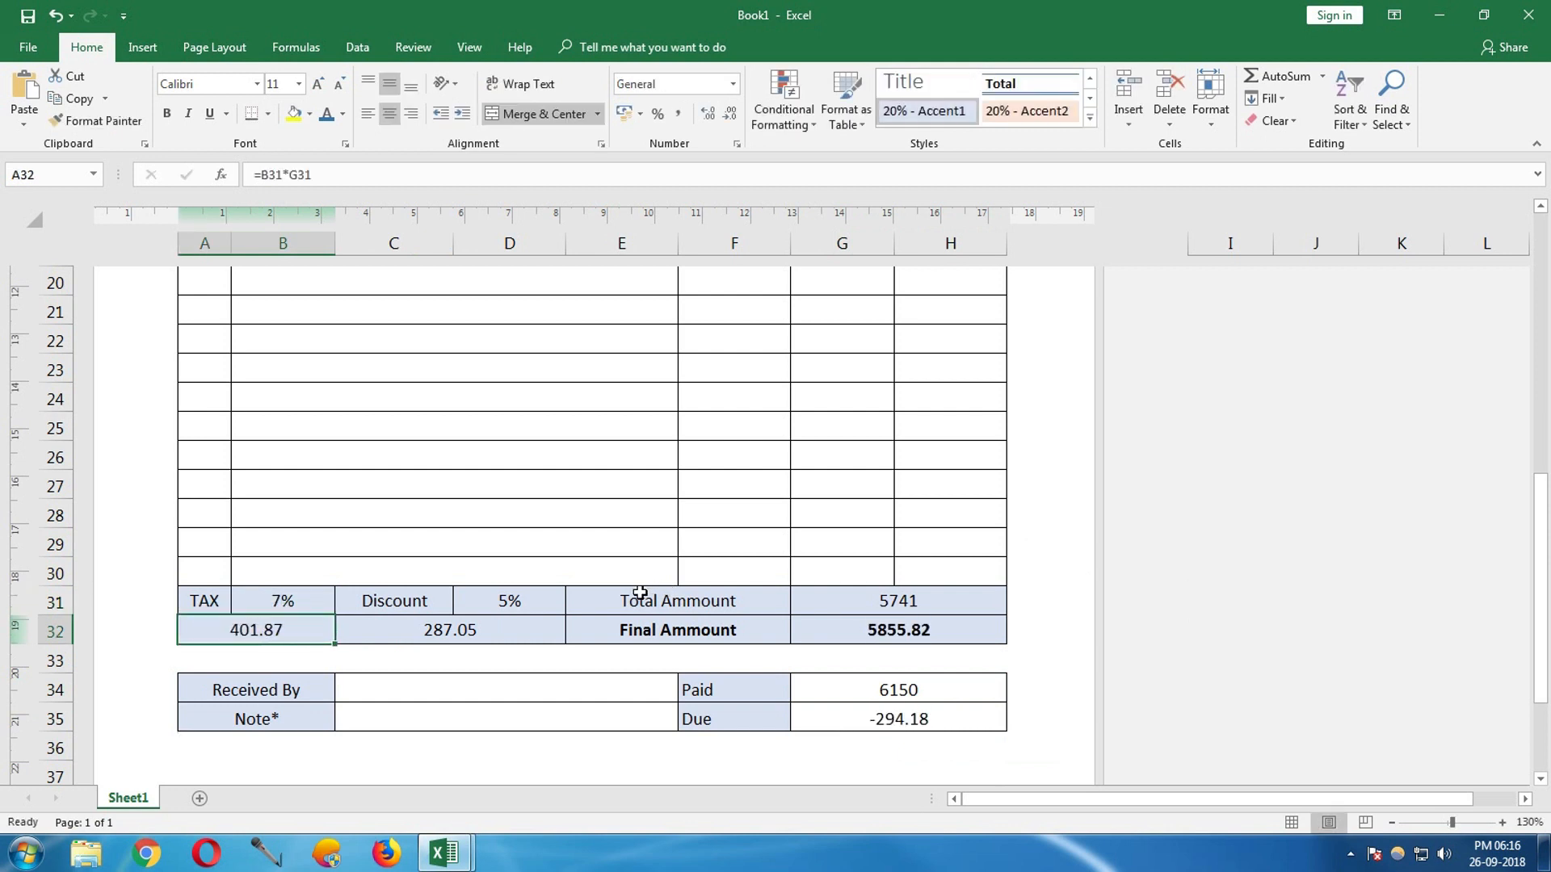
# - Change the paid amount in G34 to 5855
pyautogui.click(895, 685)
pyautogui.write('5855')
pyautogui.press('Return')
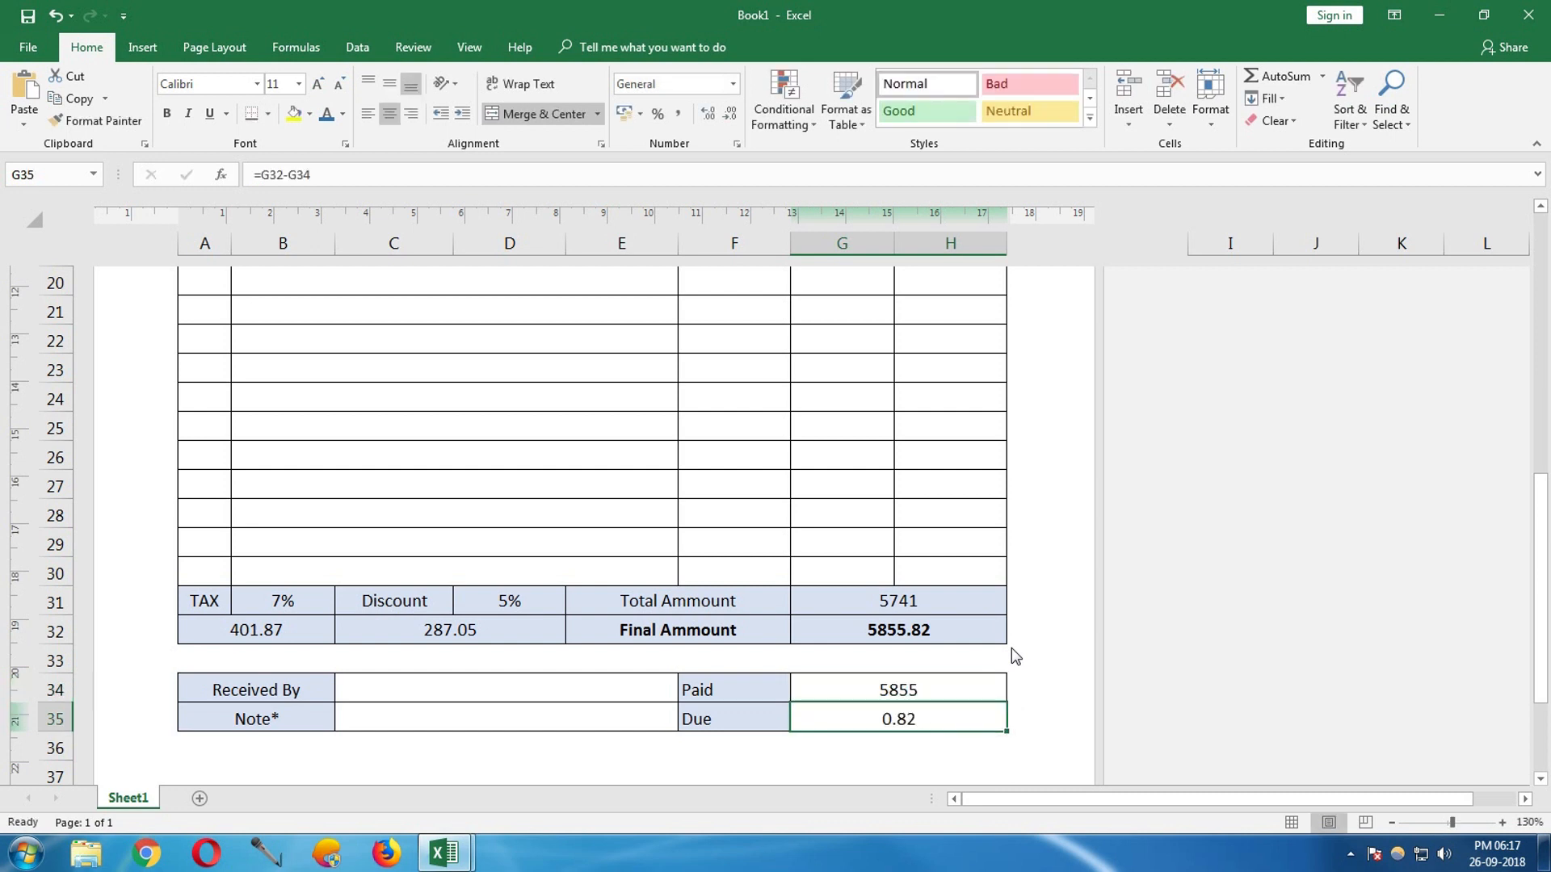
pyautogui.click(579, 668)
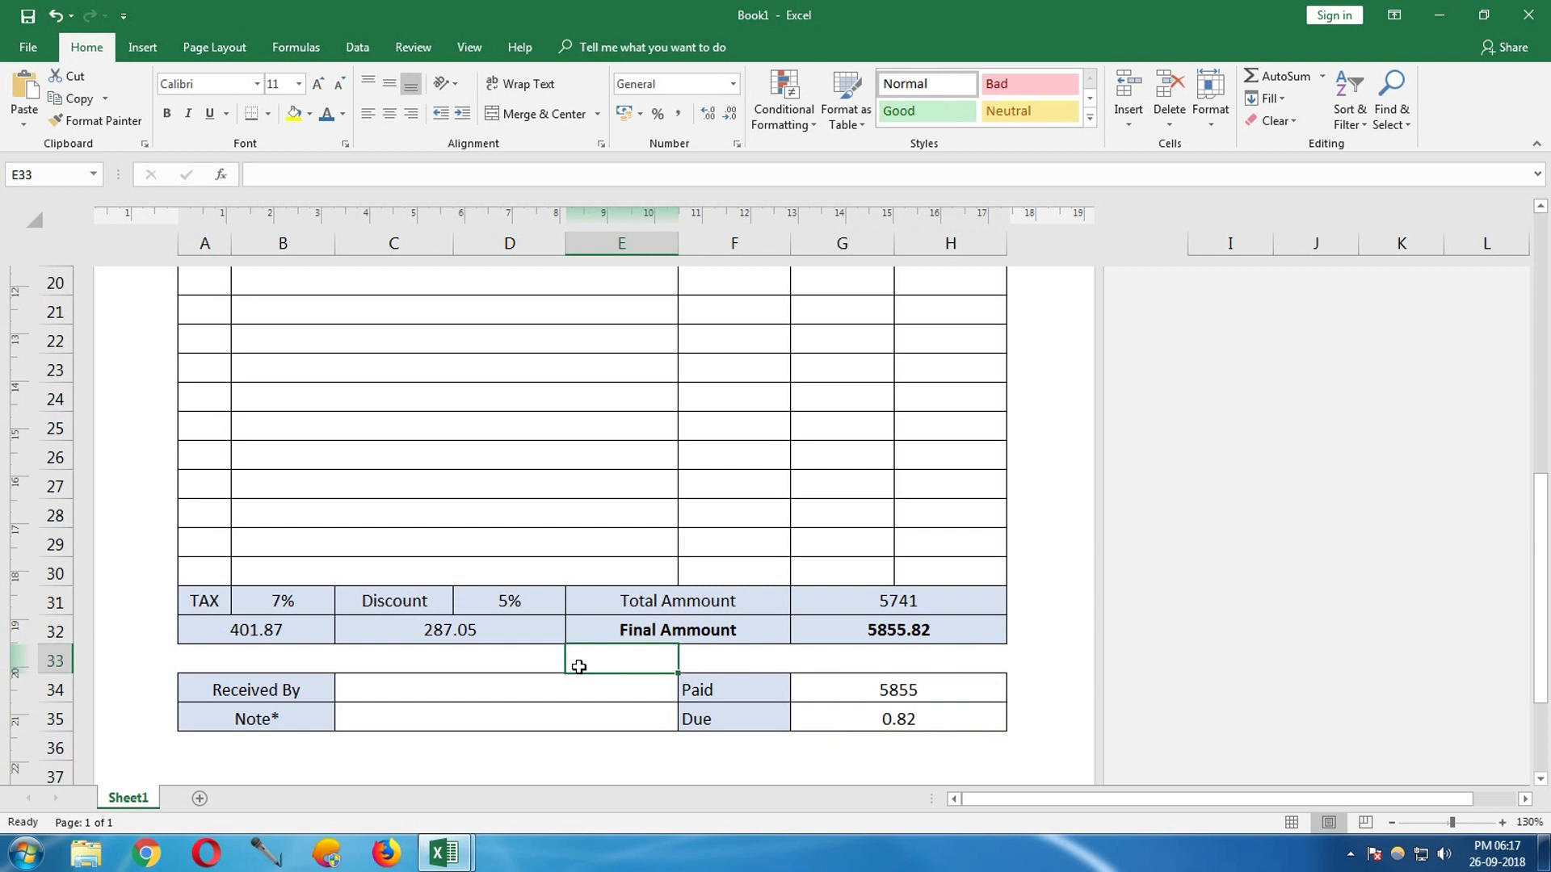
# - Wrap the due amount formula in G35 in the INT function so it reads =INT(G32-G34)
pyautogui.doubleClick(912, 725)
pyautogui.click(872, 720)
pyautogui.write('INT')
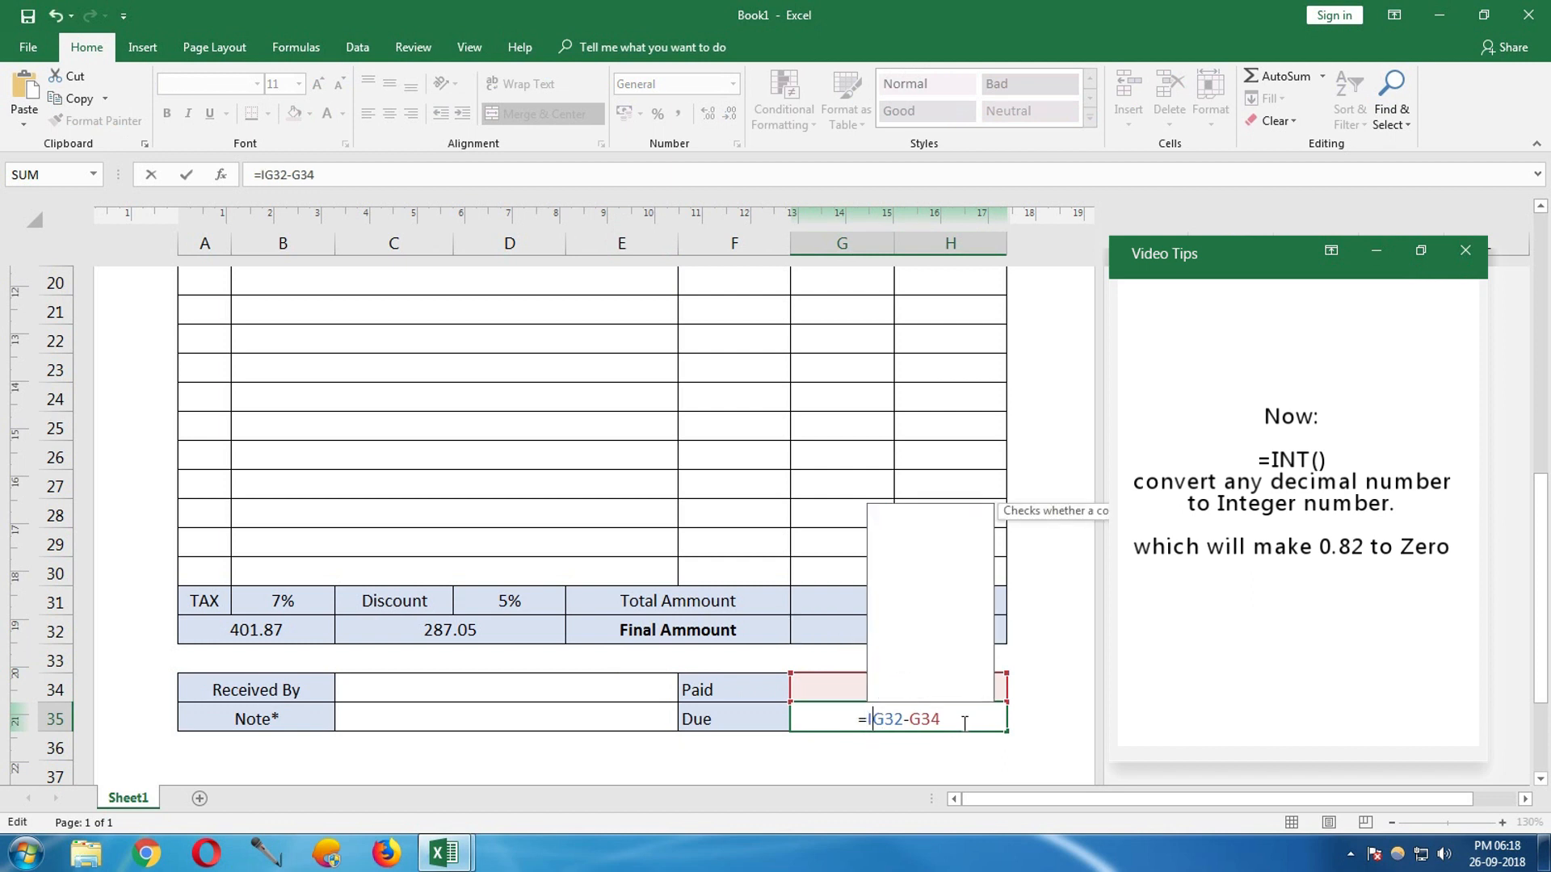
pyautogui.write('(')
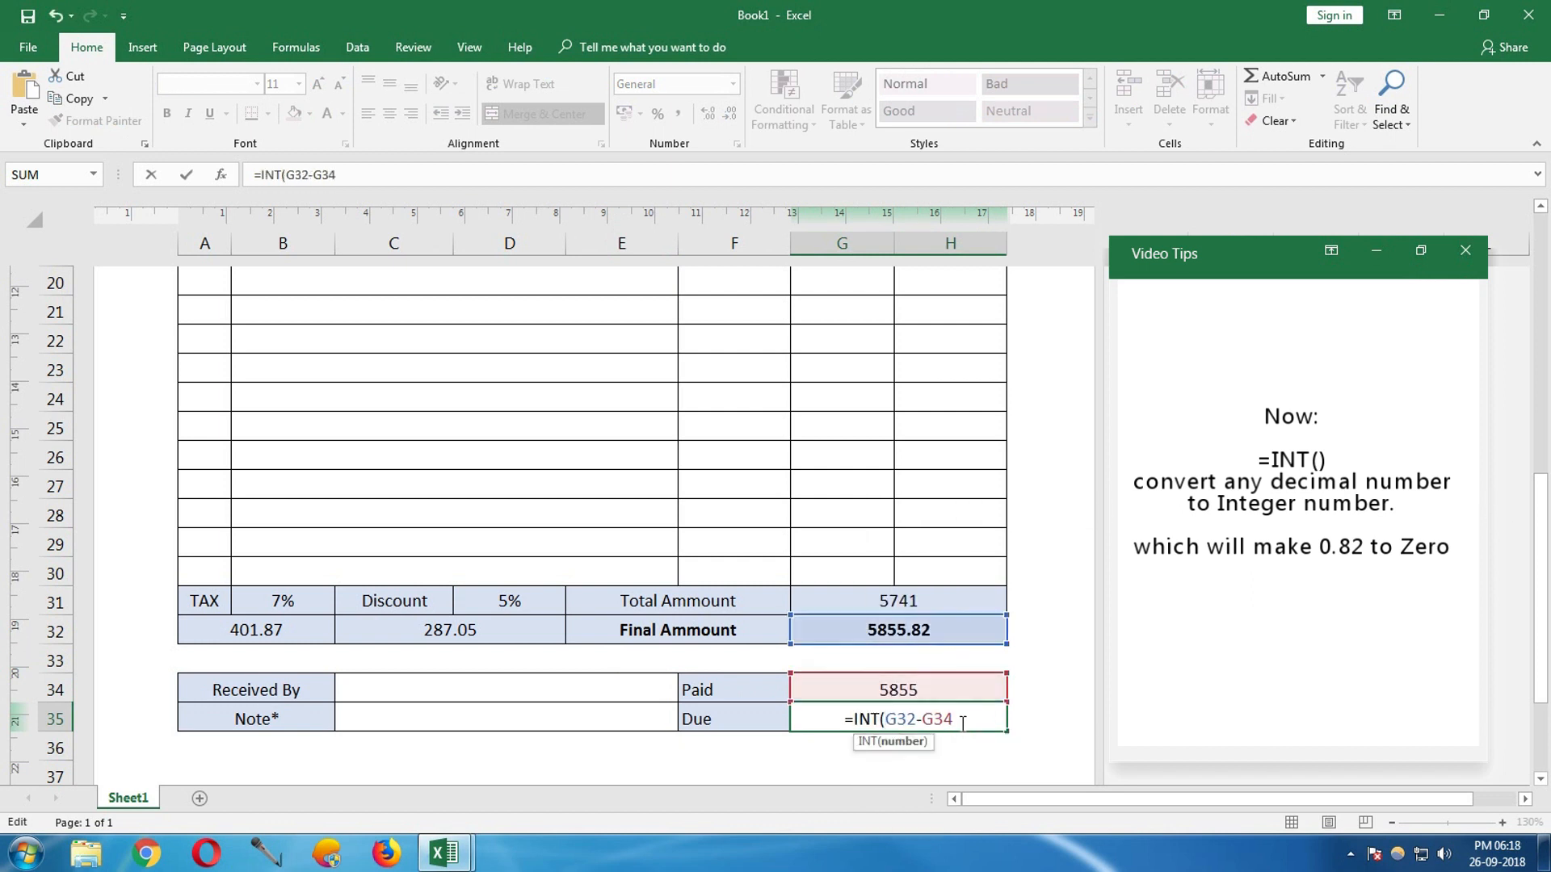
pyautogui.write(')')
pyautogui.press('Return')
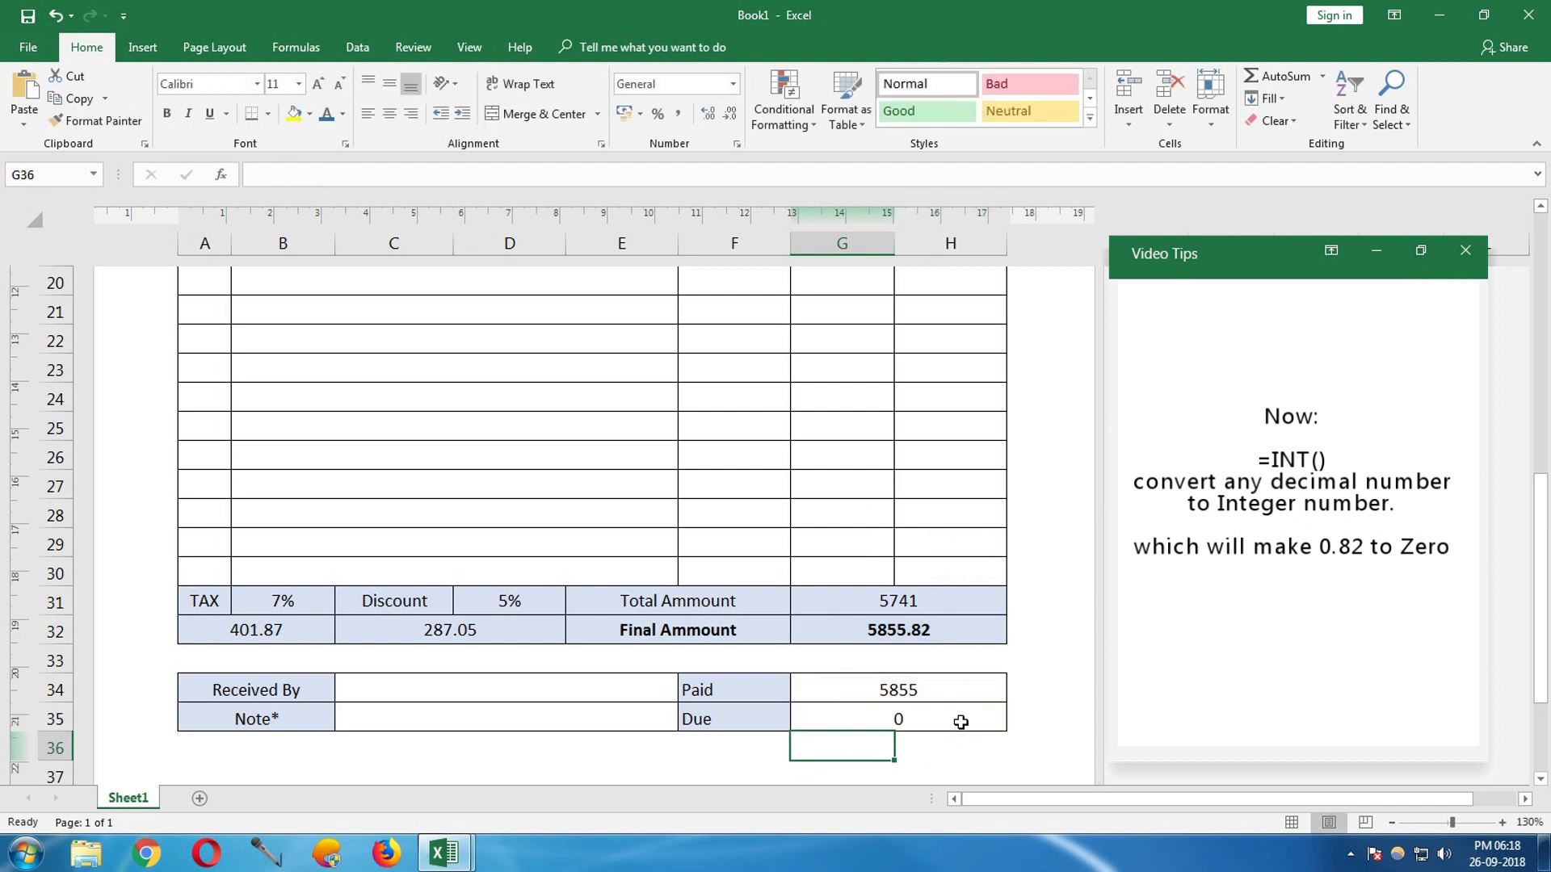
# - Change the paid amount in G34 to 5851
pyautogui.scroll(-1, 646, 673)
pyautogui.click(646, 673)
pyautogui.doubleClick(922, 606)
pyautogui.press('BackSpace')
pyautogui.write('1')
pyautogui.press('Return')
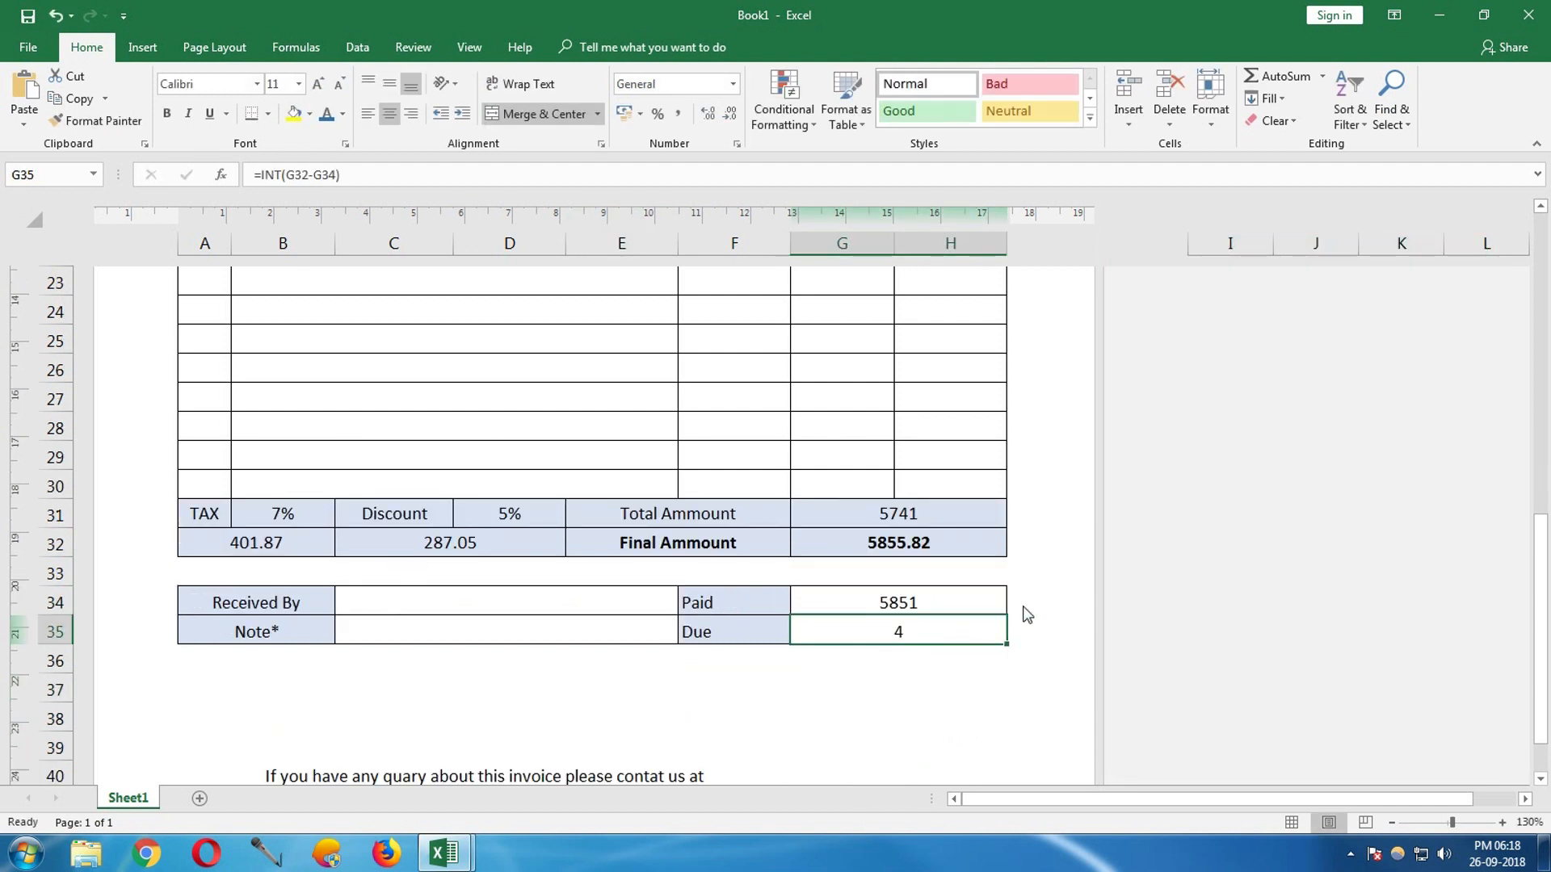
pyautogui.click(760, 680)
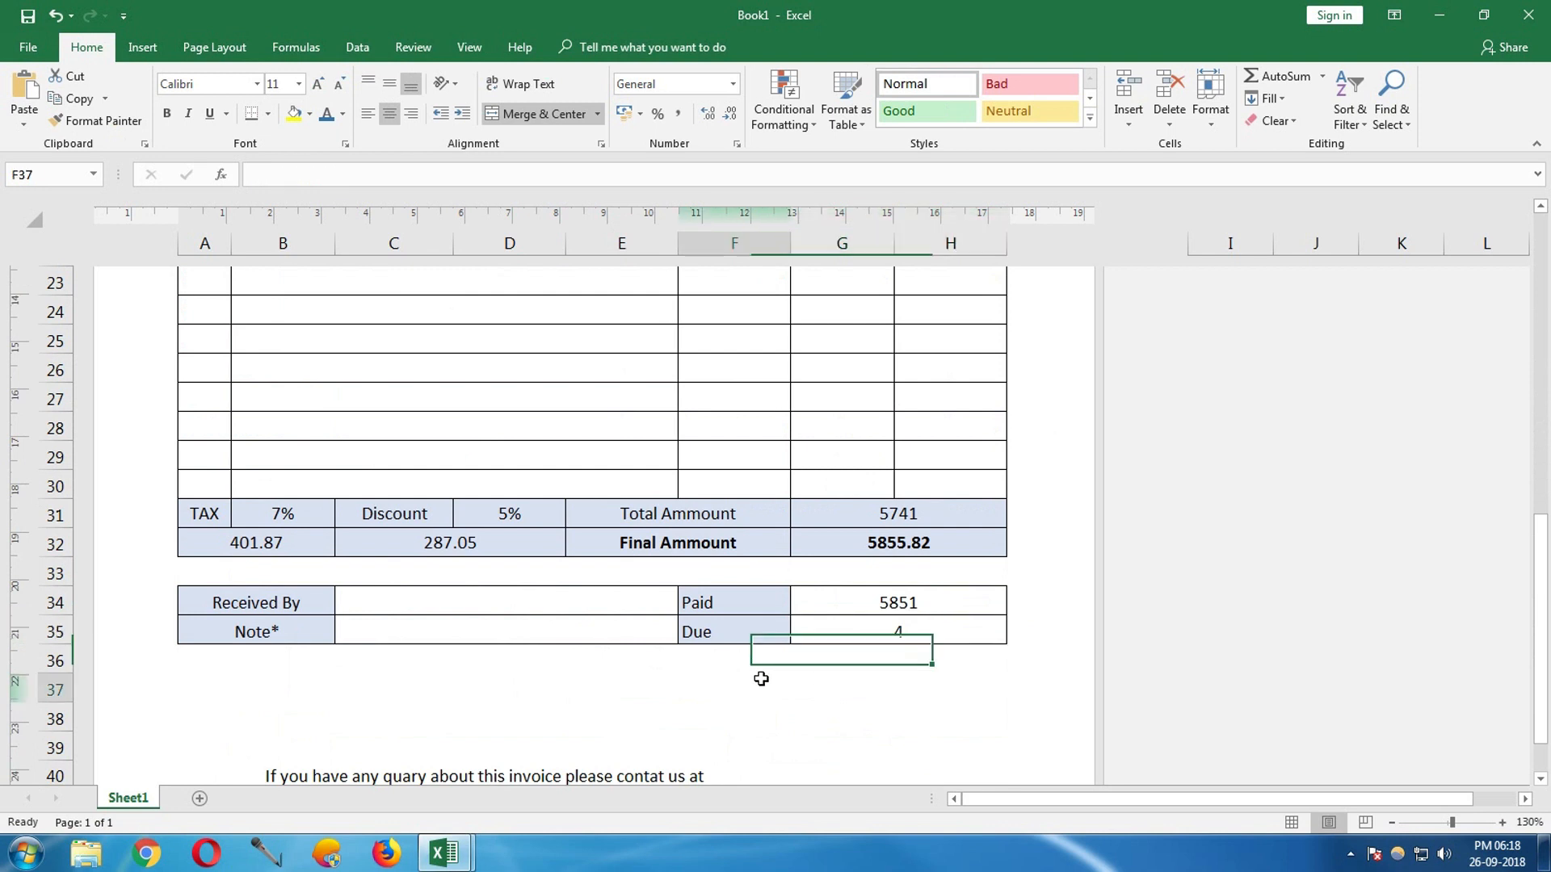
pyautogui.click(801, 654)
# - Insert the current date in the left section of the invoice page's footer
pyautogui.scroll(8, 900, 711)
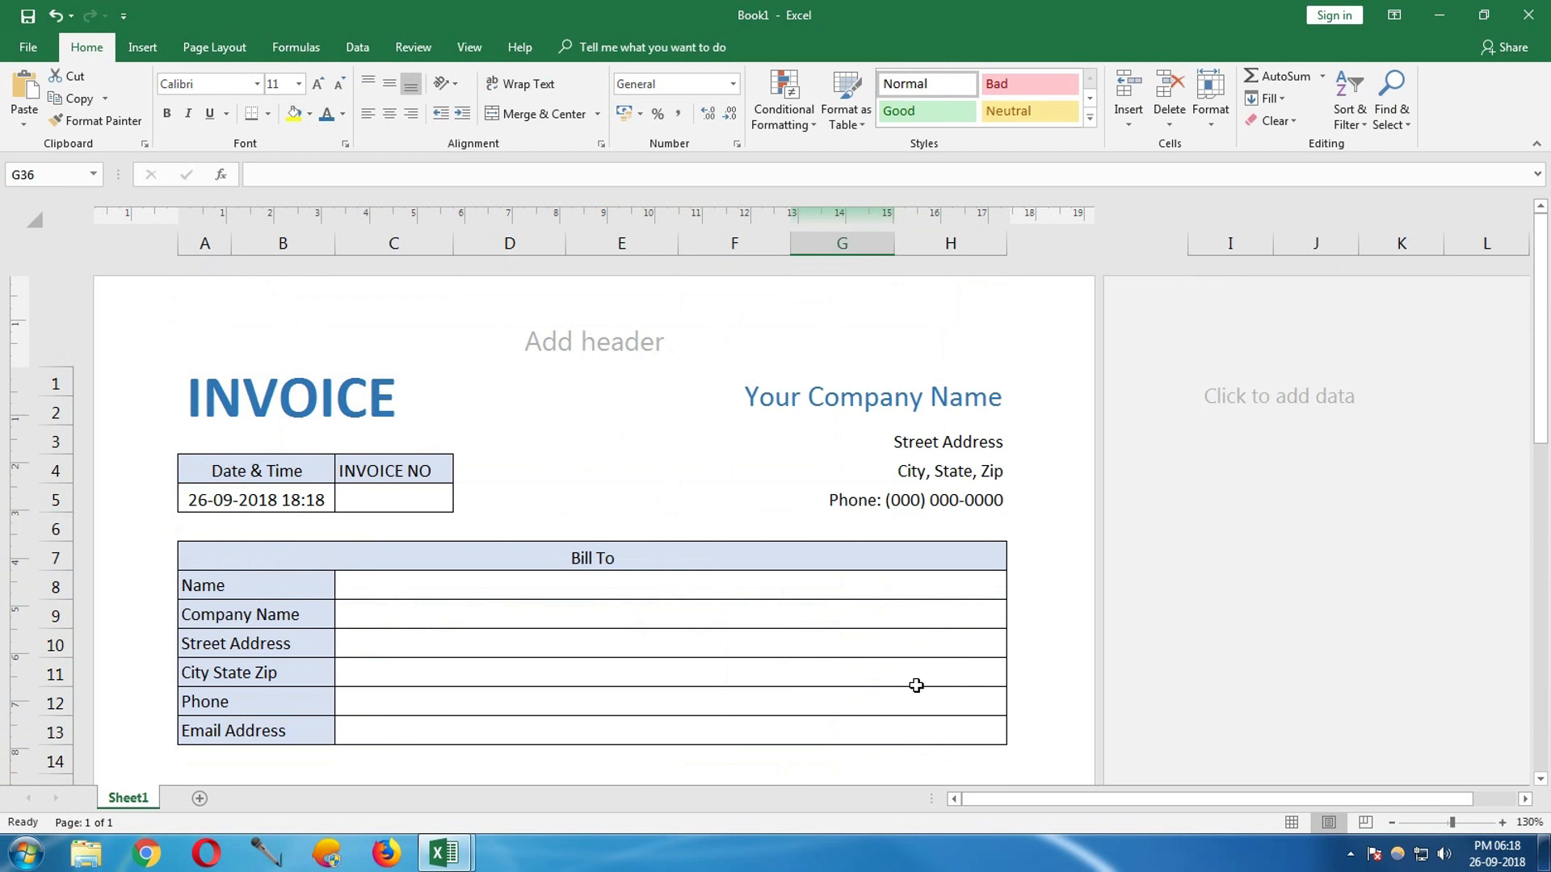
pyautogui.scroll(-8, 916, 685)
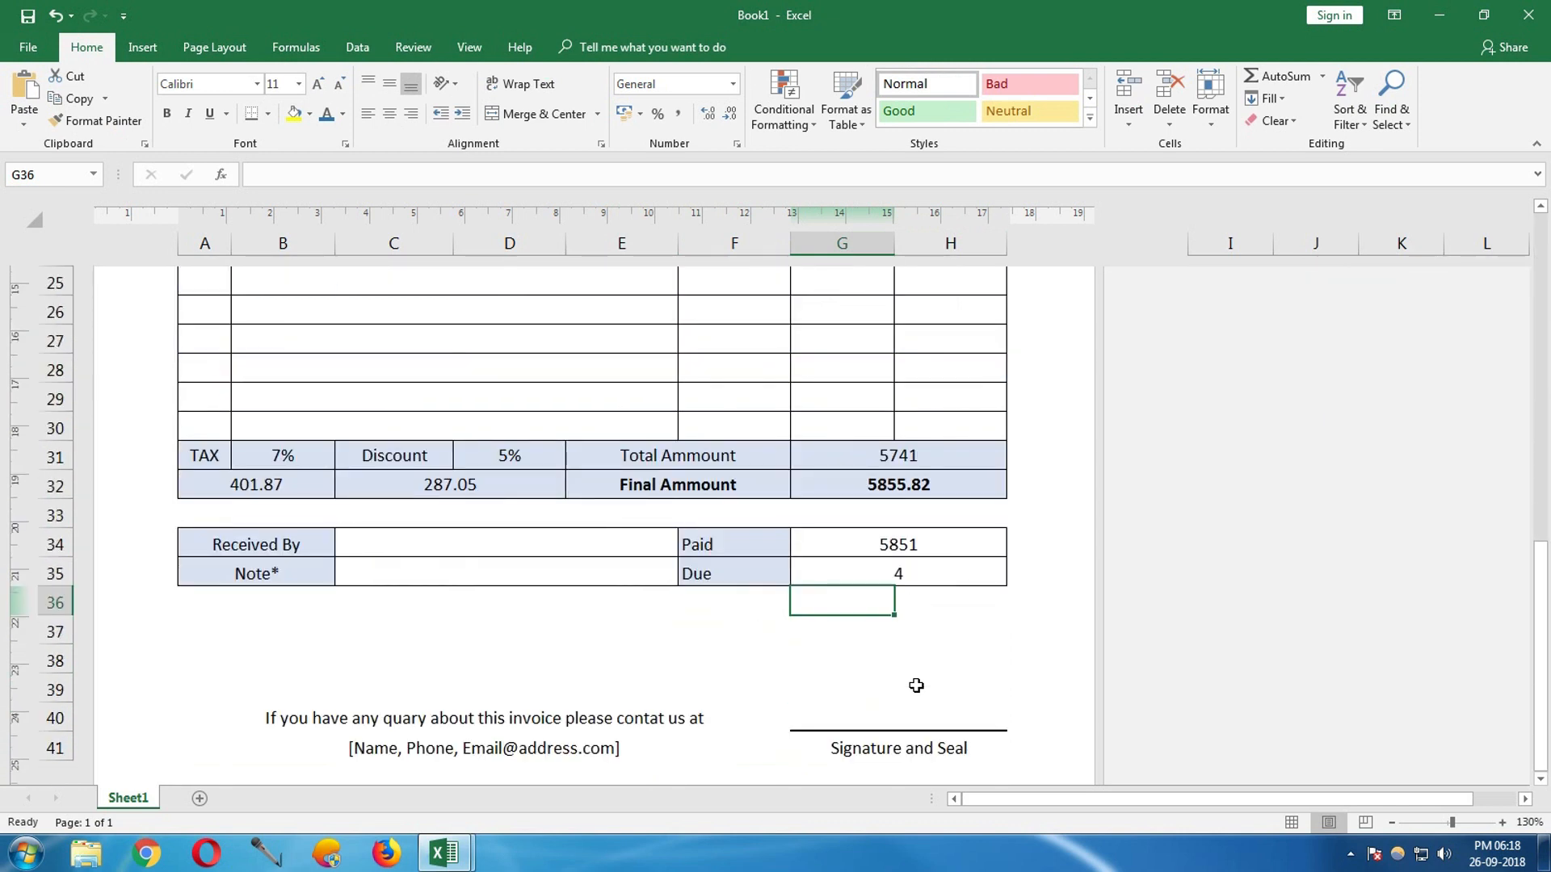
pyautogui.scroll(-3, 916, 685)
pyautogui.click(237, 575)
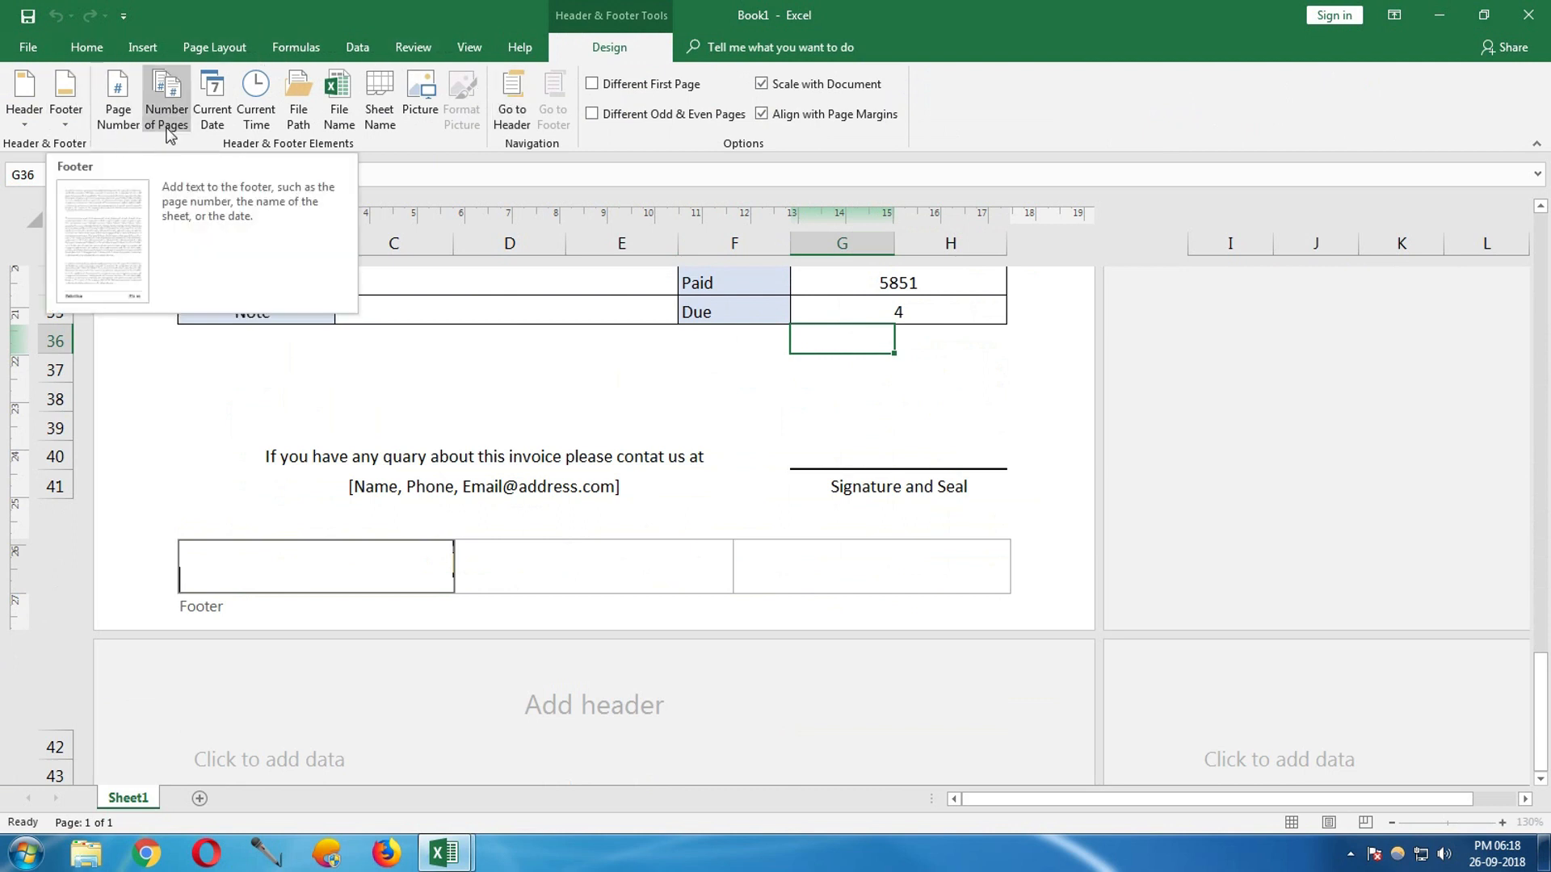
pyautogui.click(213, 115)
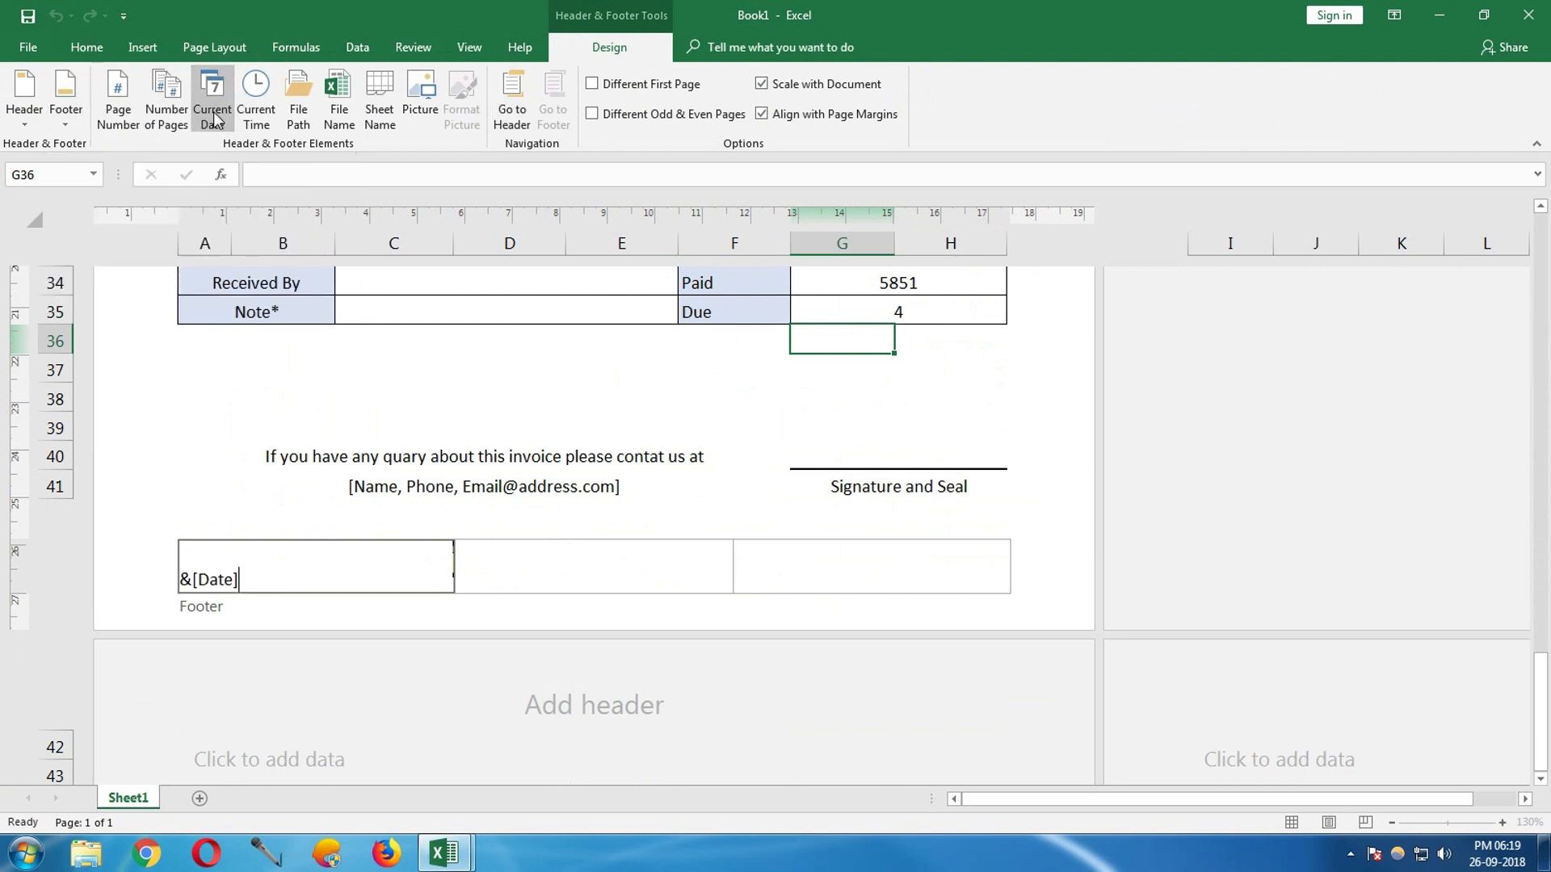
# - Insert the current time in the center section of the page footer
pyautogui.click(542, 571)
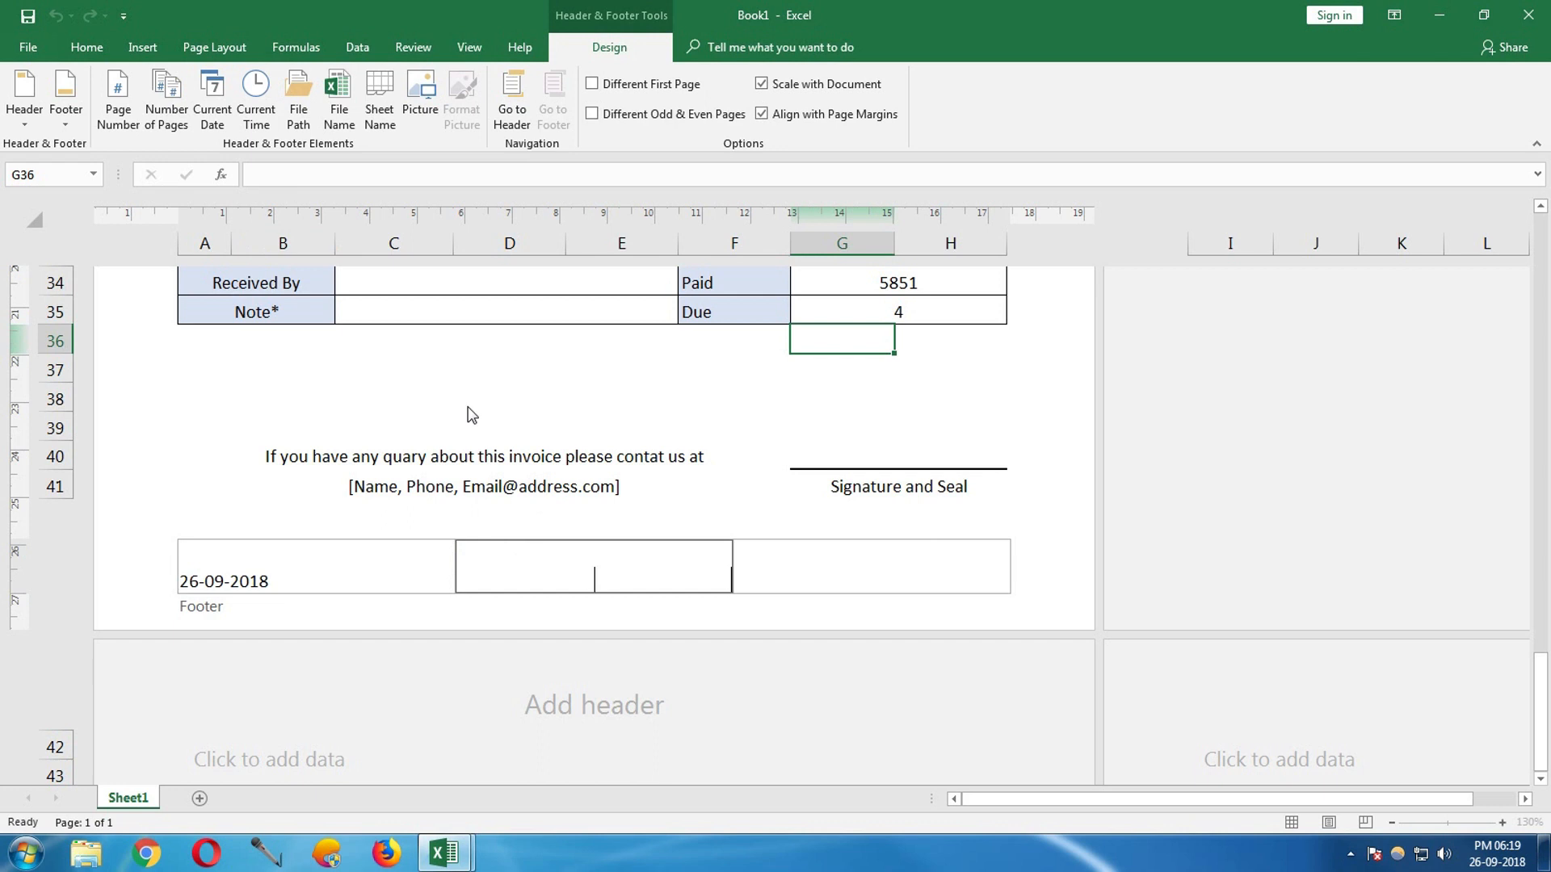
pyautogui.click(256, 109)
pyautogui.click(798, 571)
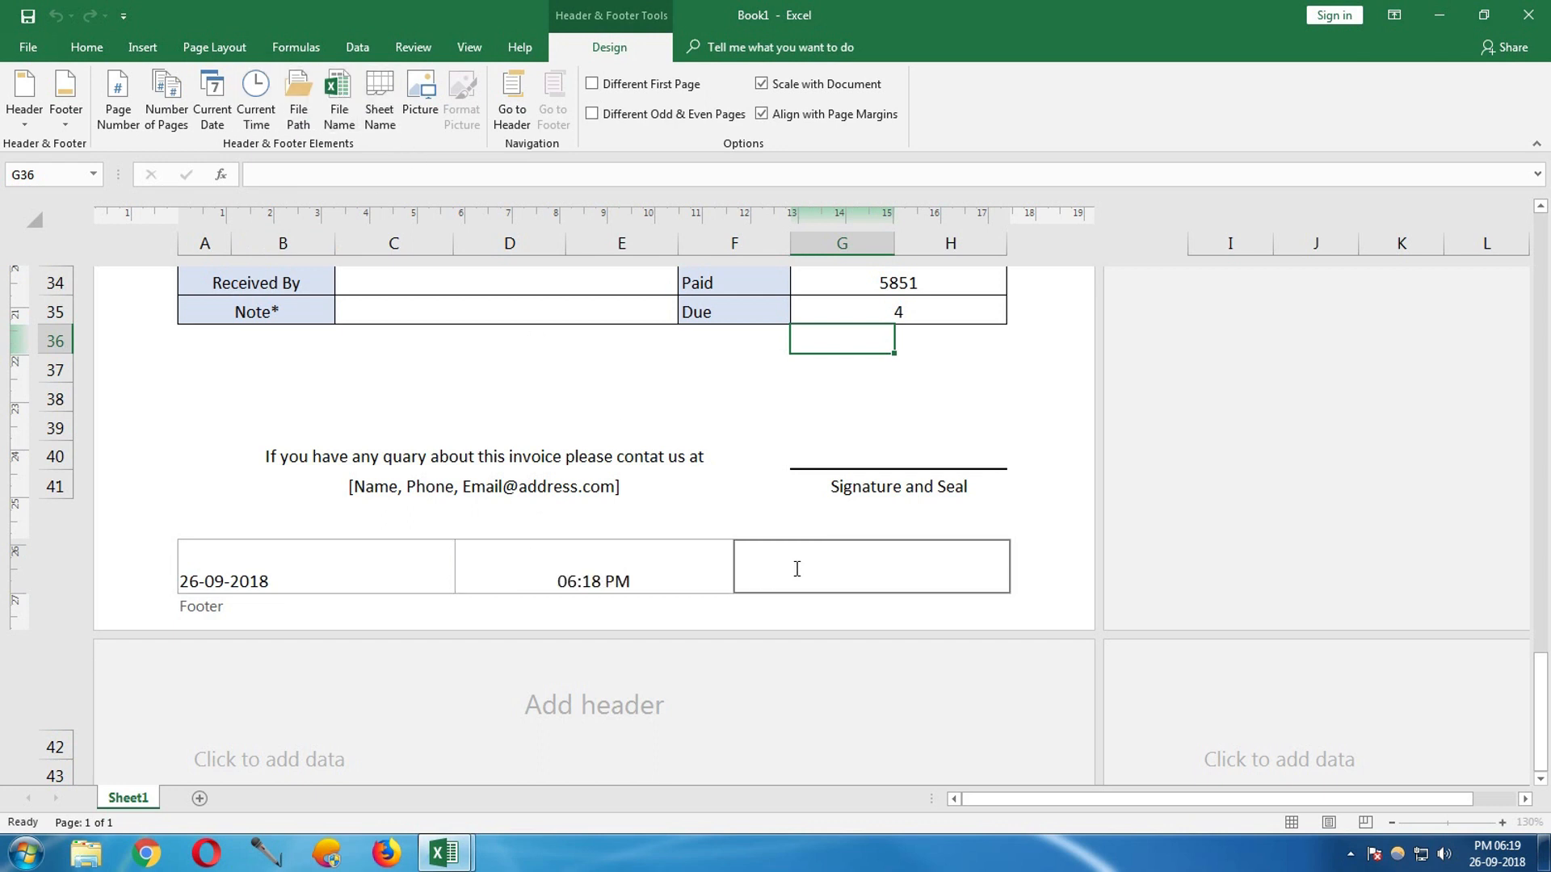
# - Insert the number of pages in the right section of the invoice page's footer
pyautogui.click(150, 103)
pyautogui.click(718, 567)
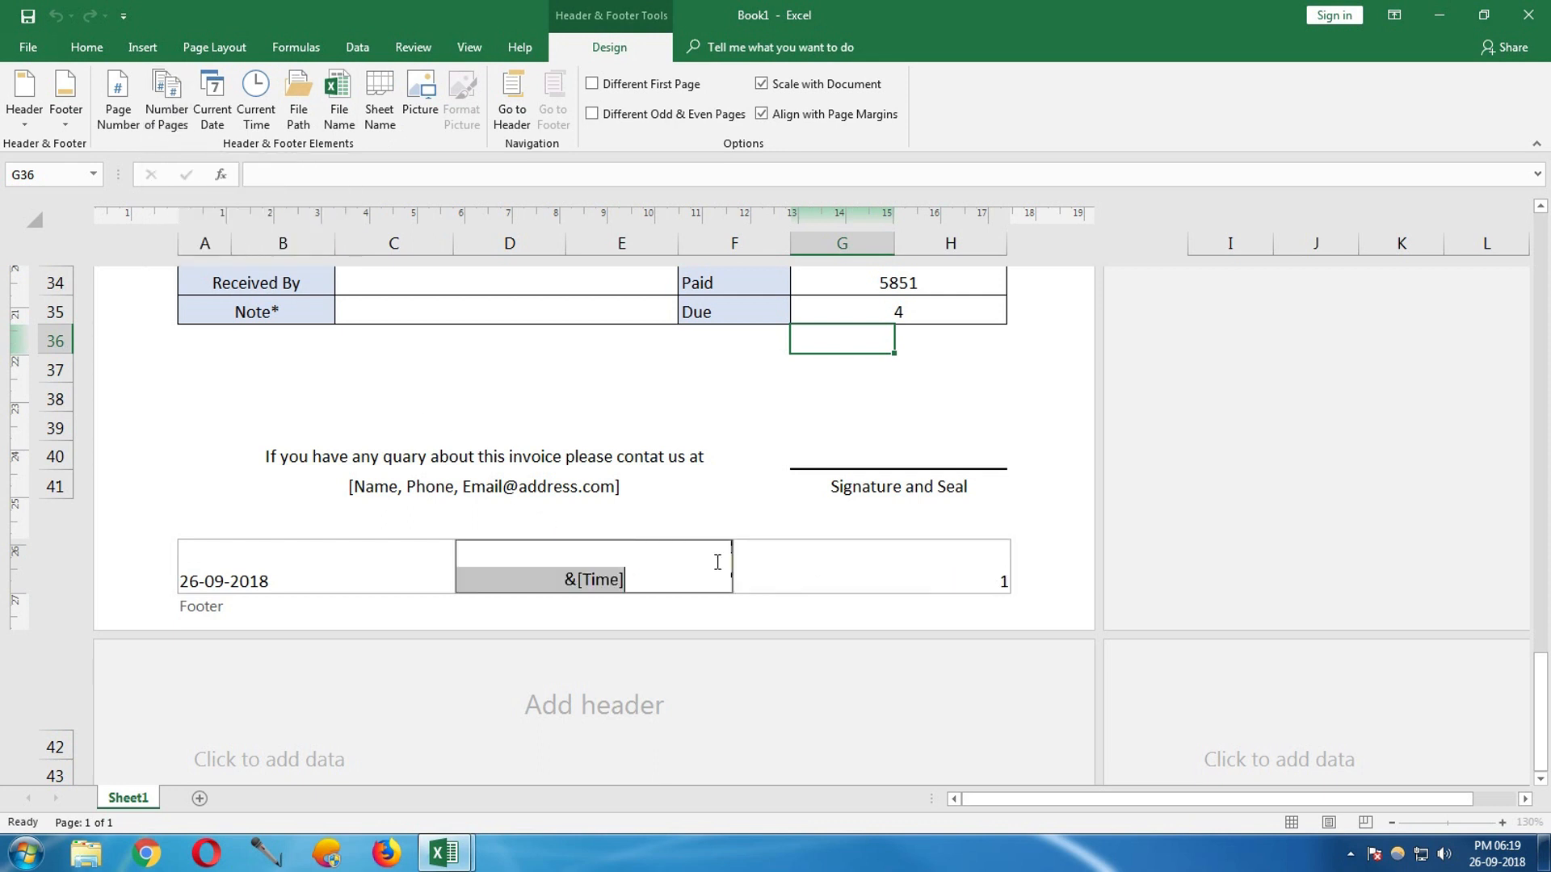
pyautogui.click(711, 517)
# - Insert the workbook's file path in the left section of the page header above the INVOICE title
pyautogui.scroll(7, 711, 517)
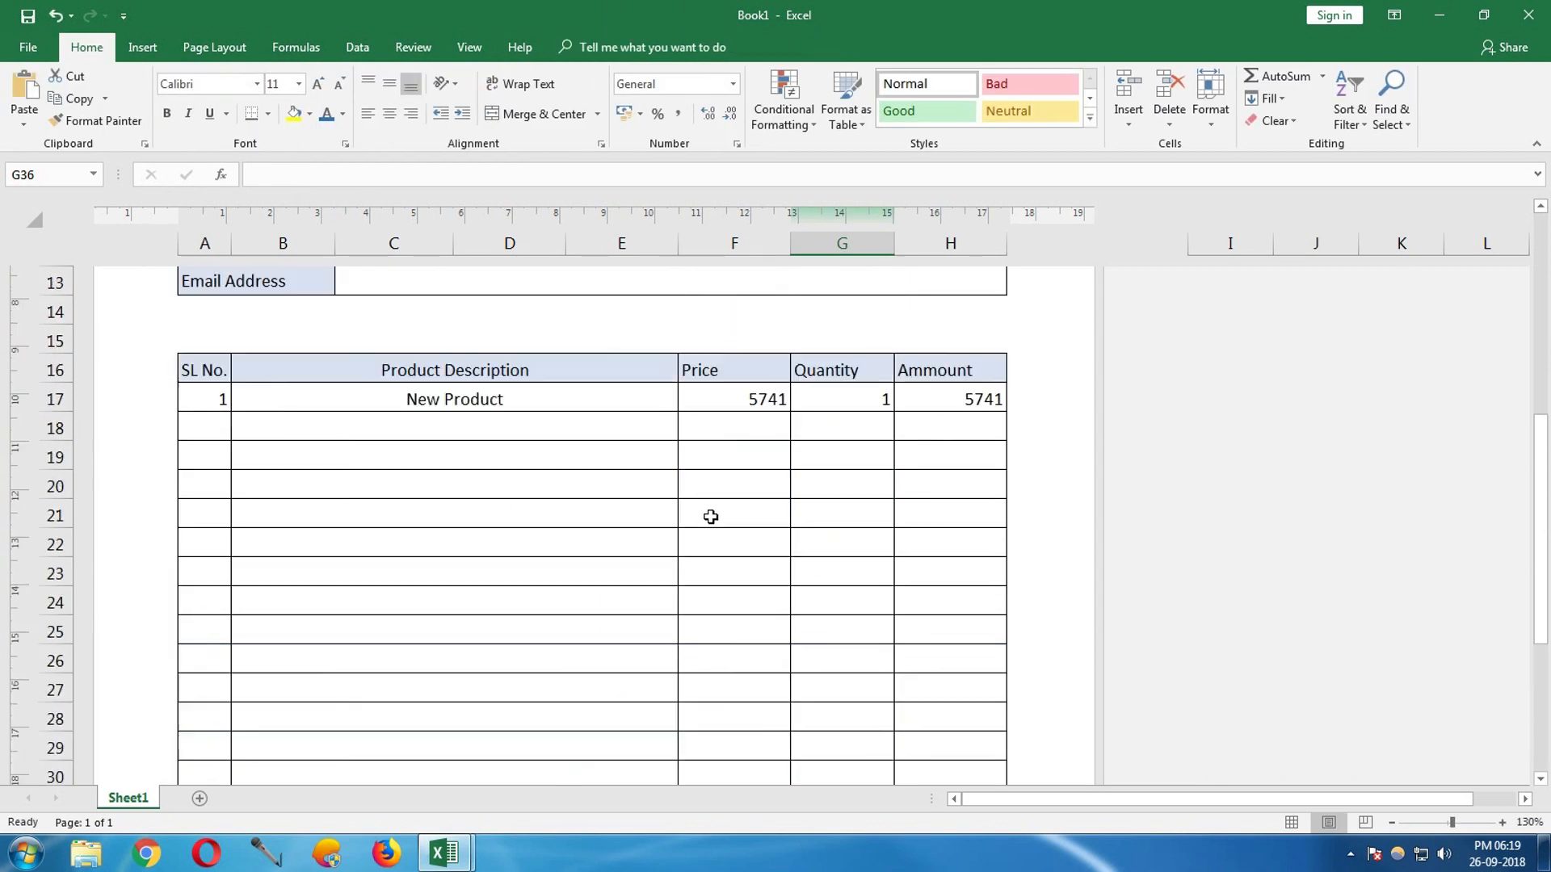
pyautogui.scroll(5, 711, 517)
pyautogui.click(611, 359)
pyautogui.click(408, 356)
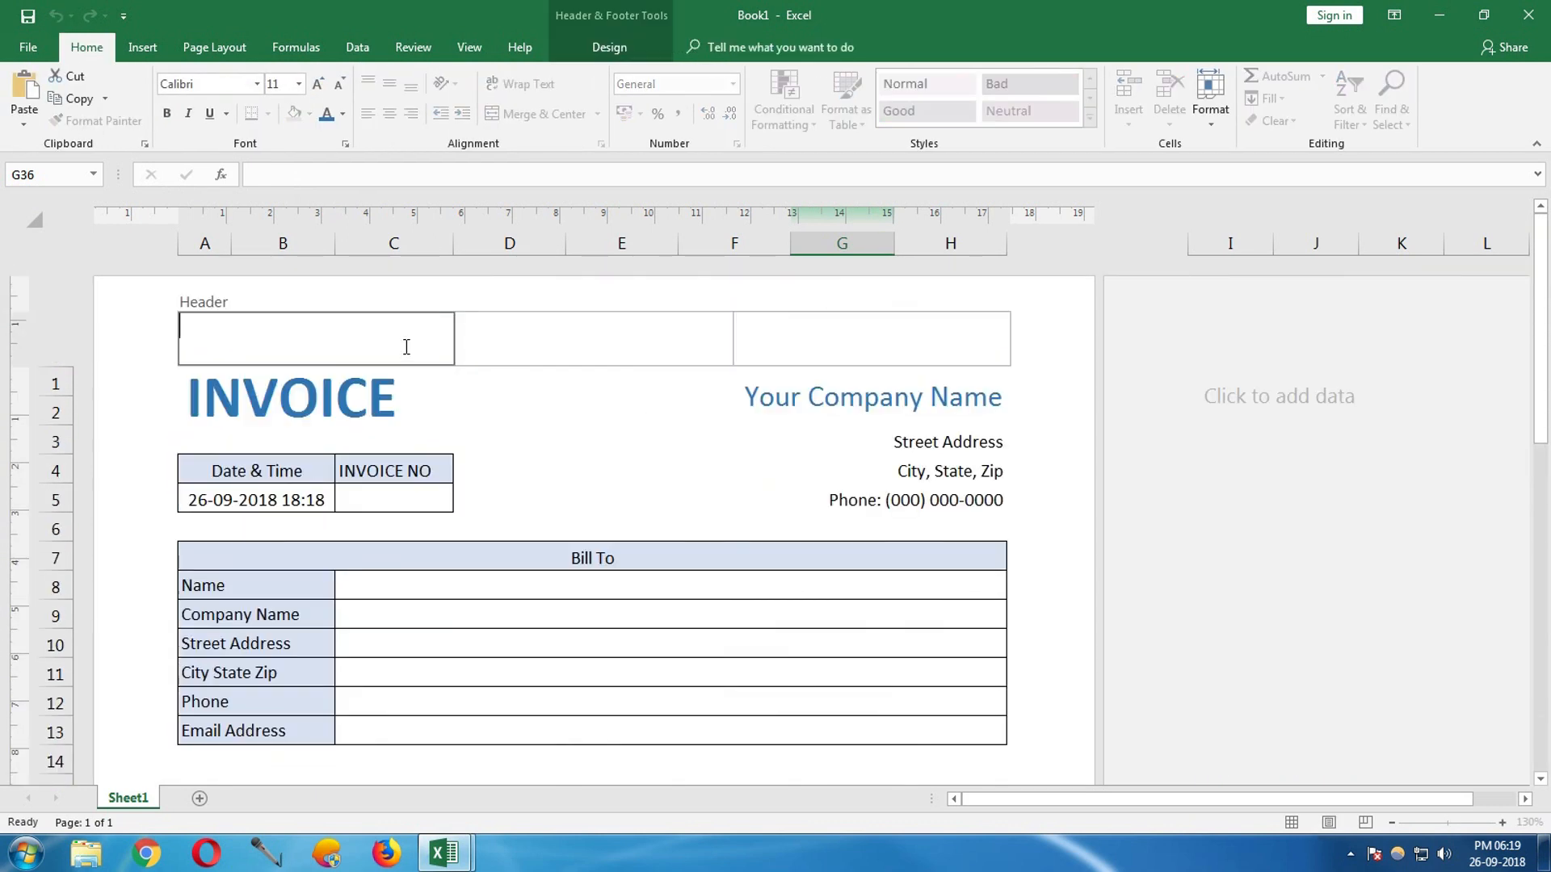
pyautogui.click(589, 50)
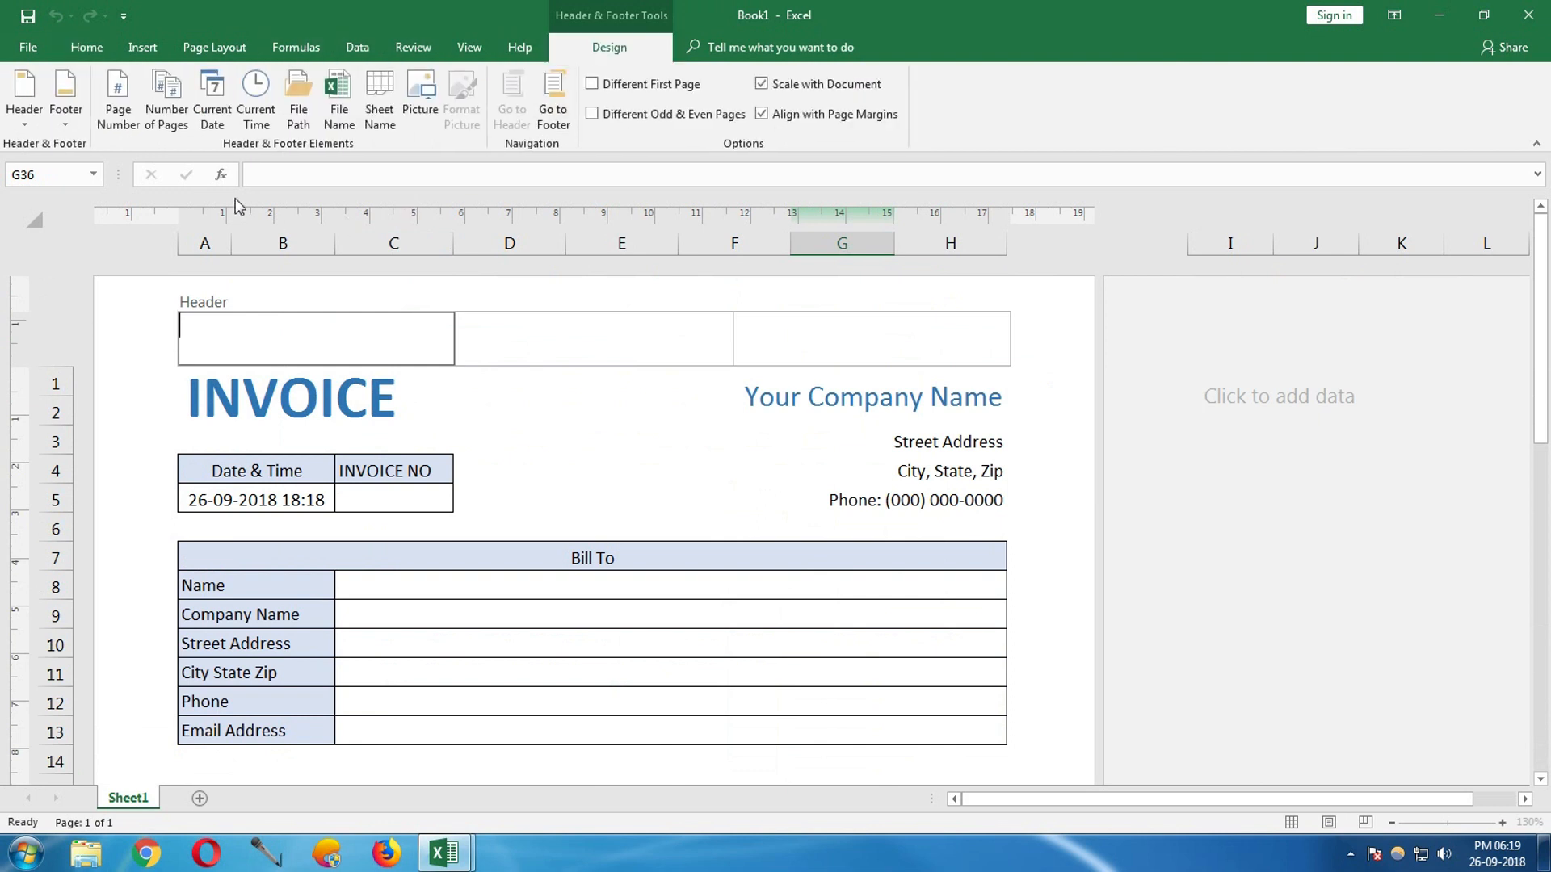
pyautogui.click(298, 99)
pyautogui.click(556, 479)
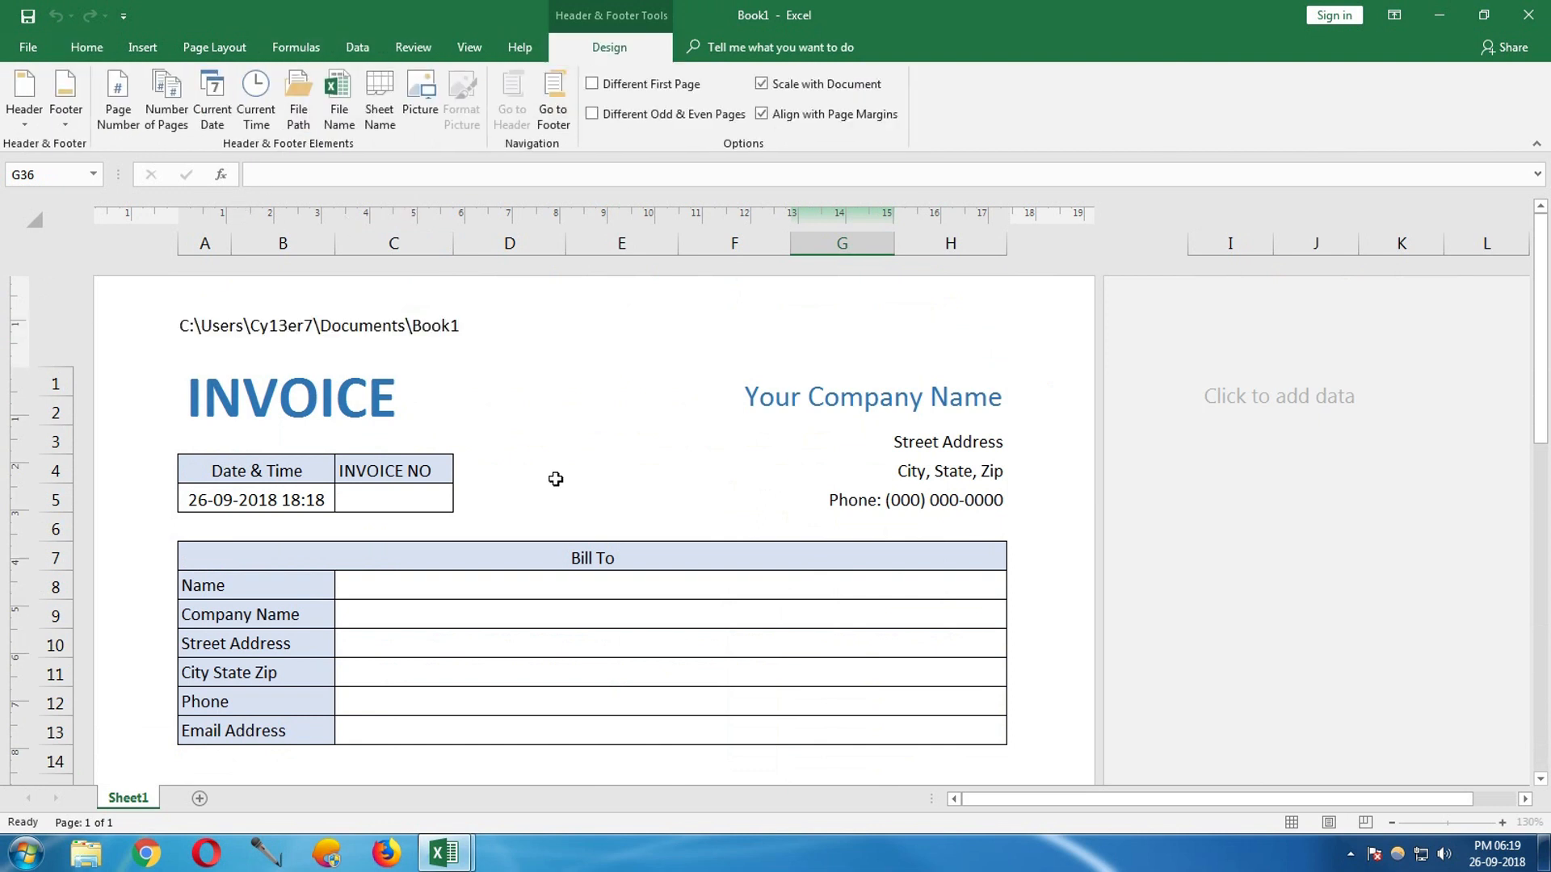
pyautogui.click(593, 640)
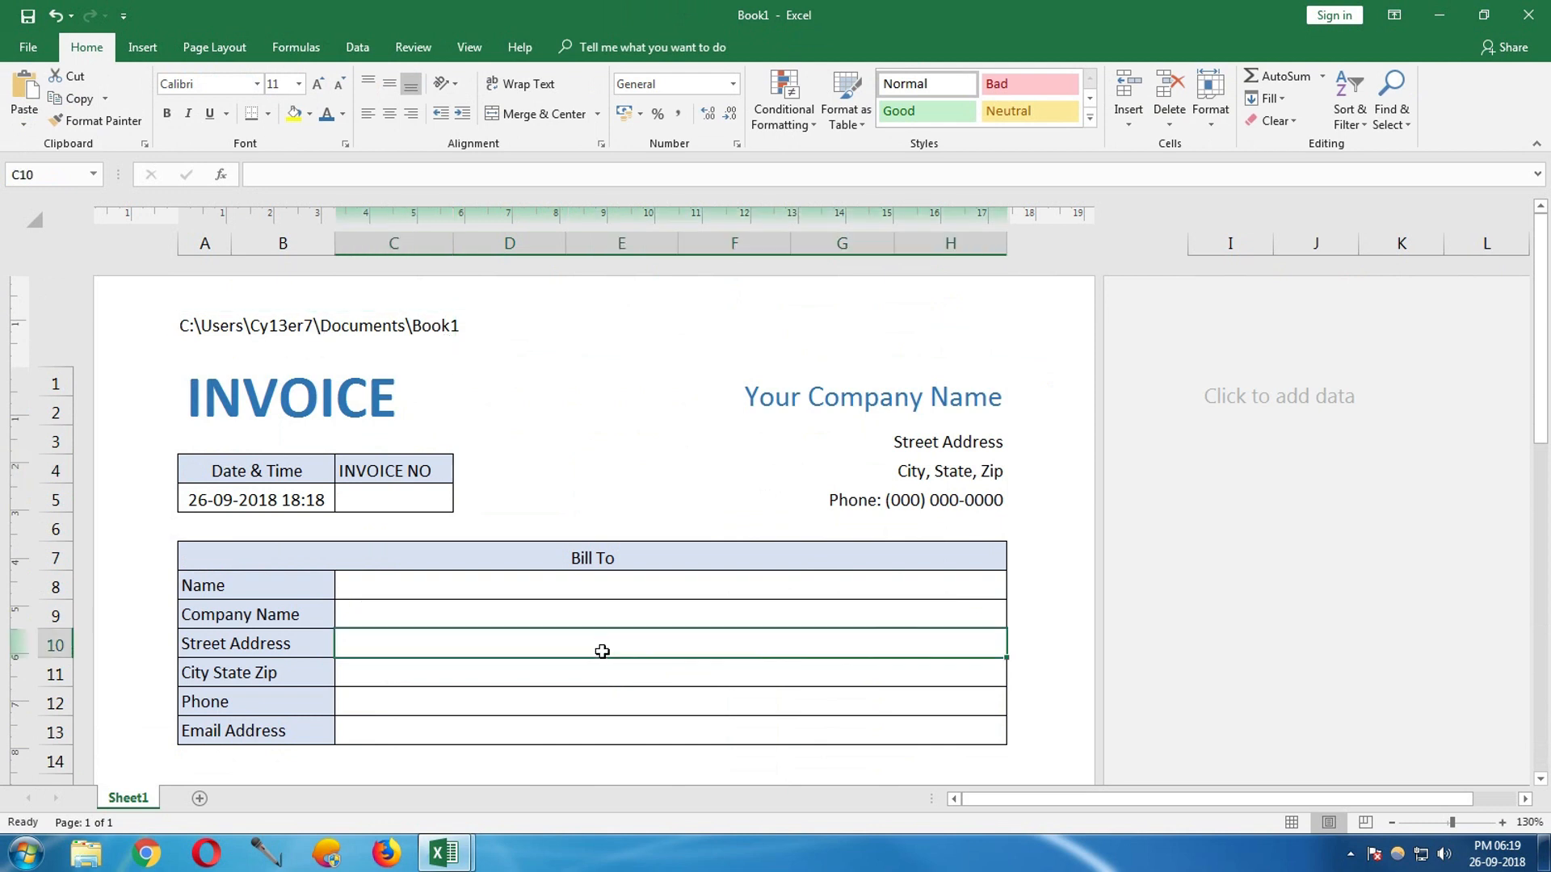
# - Examine the invoice's print preview at enlarged size, from the header down to the footer, and return to the sheet
pyautogui.scroll(-6, 602, 651)
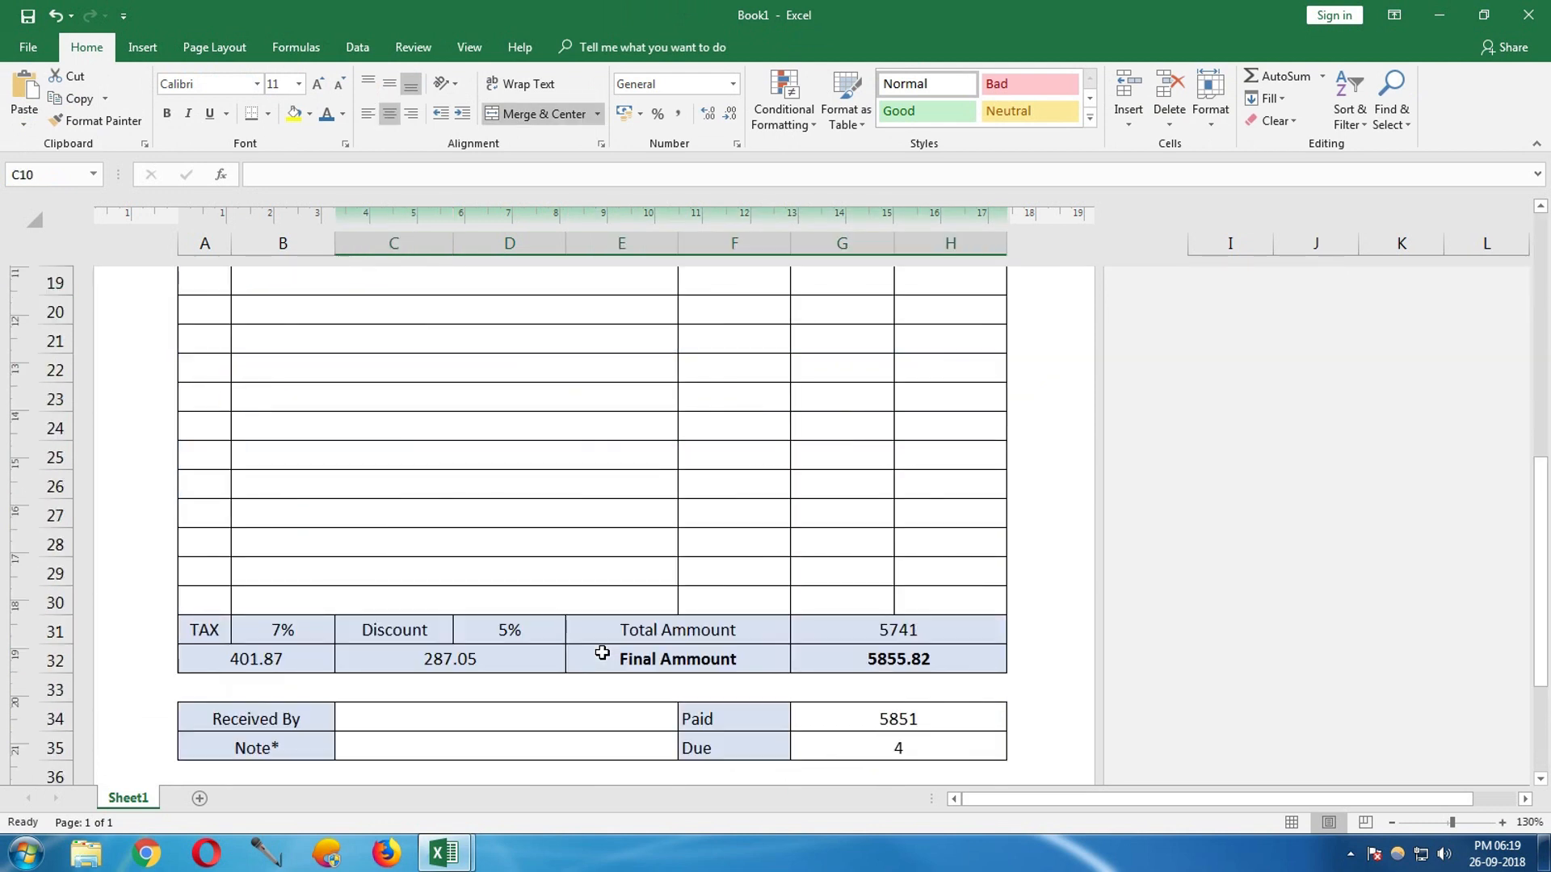
pyautogui.click(36, 47)
pyautogui.click(59, 323)
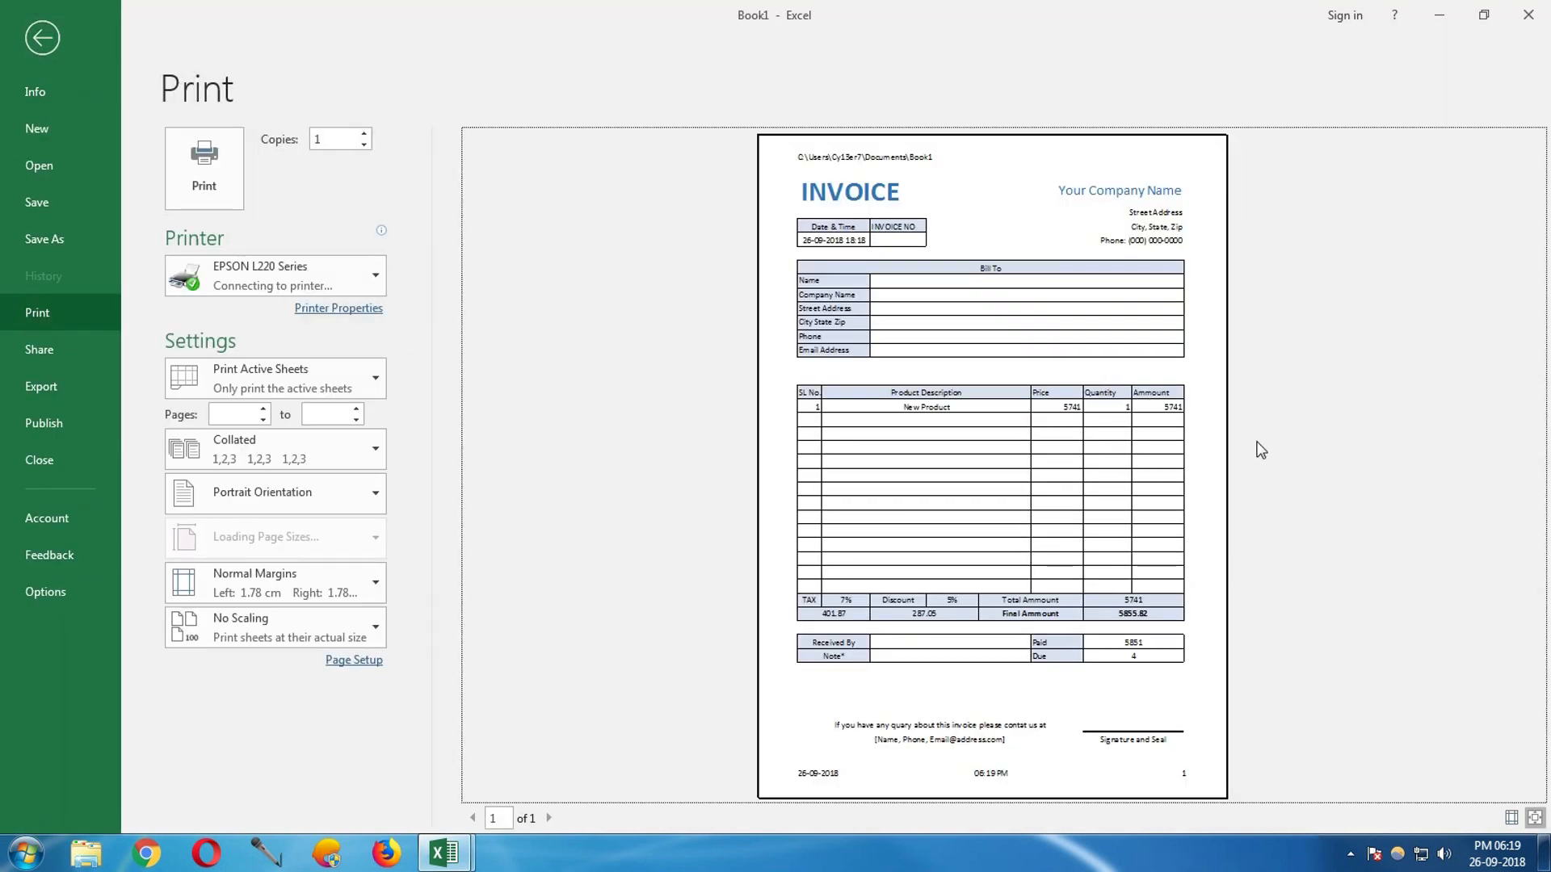
pyautogui.click(1228, 446)
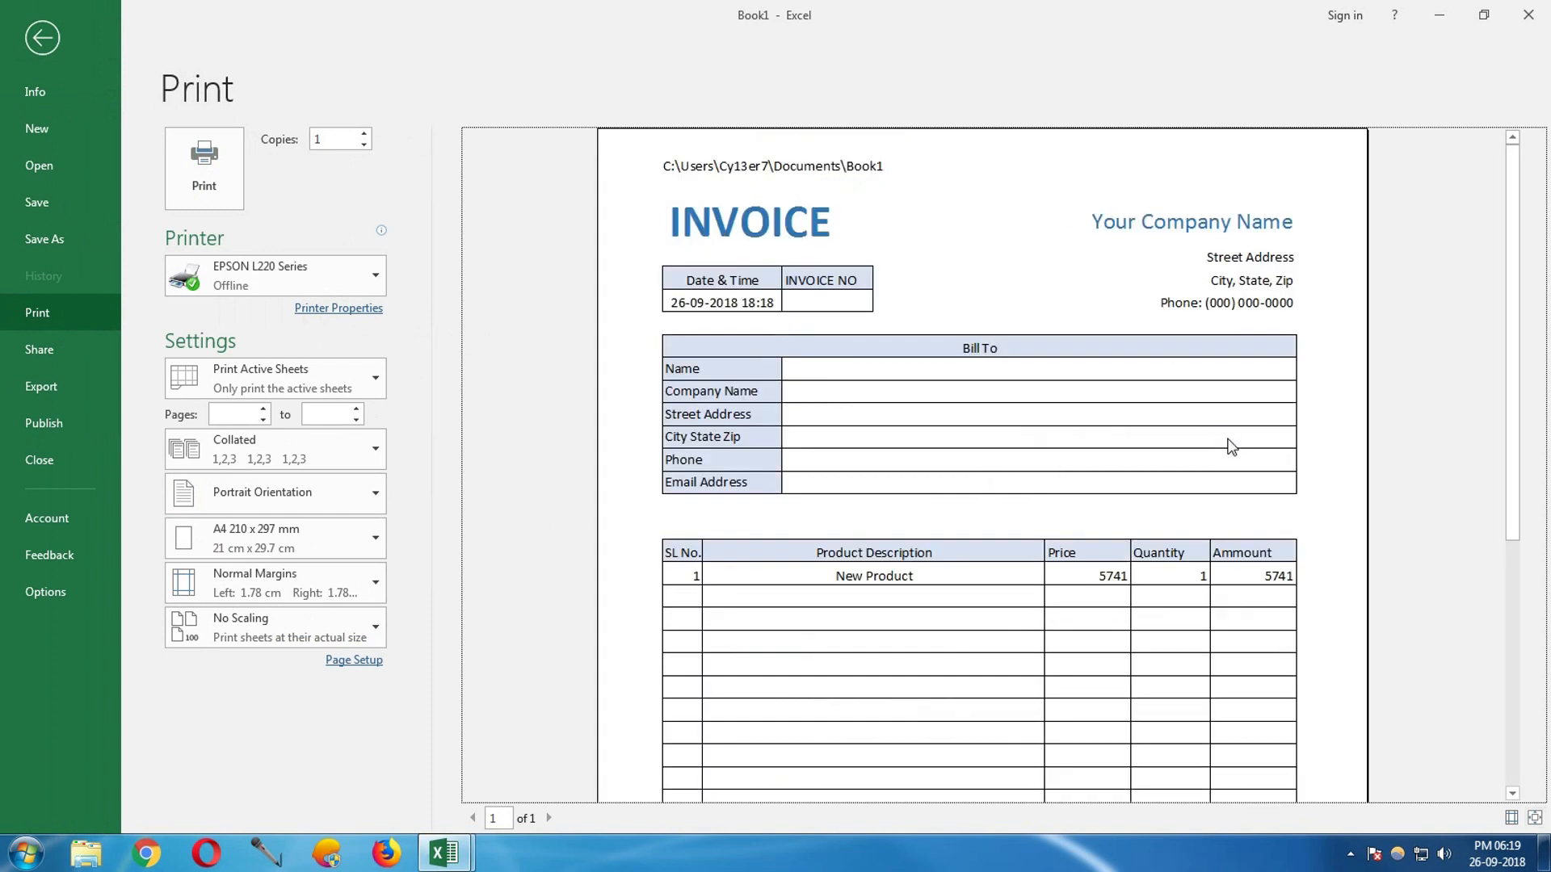
pyautogui.scroll(-1, 1231, 444)
pyautogui.scroll(-1, 1507, 428)
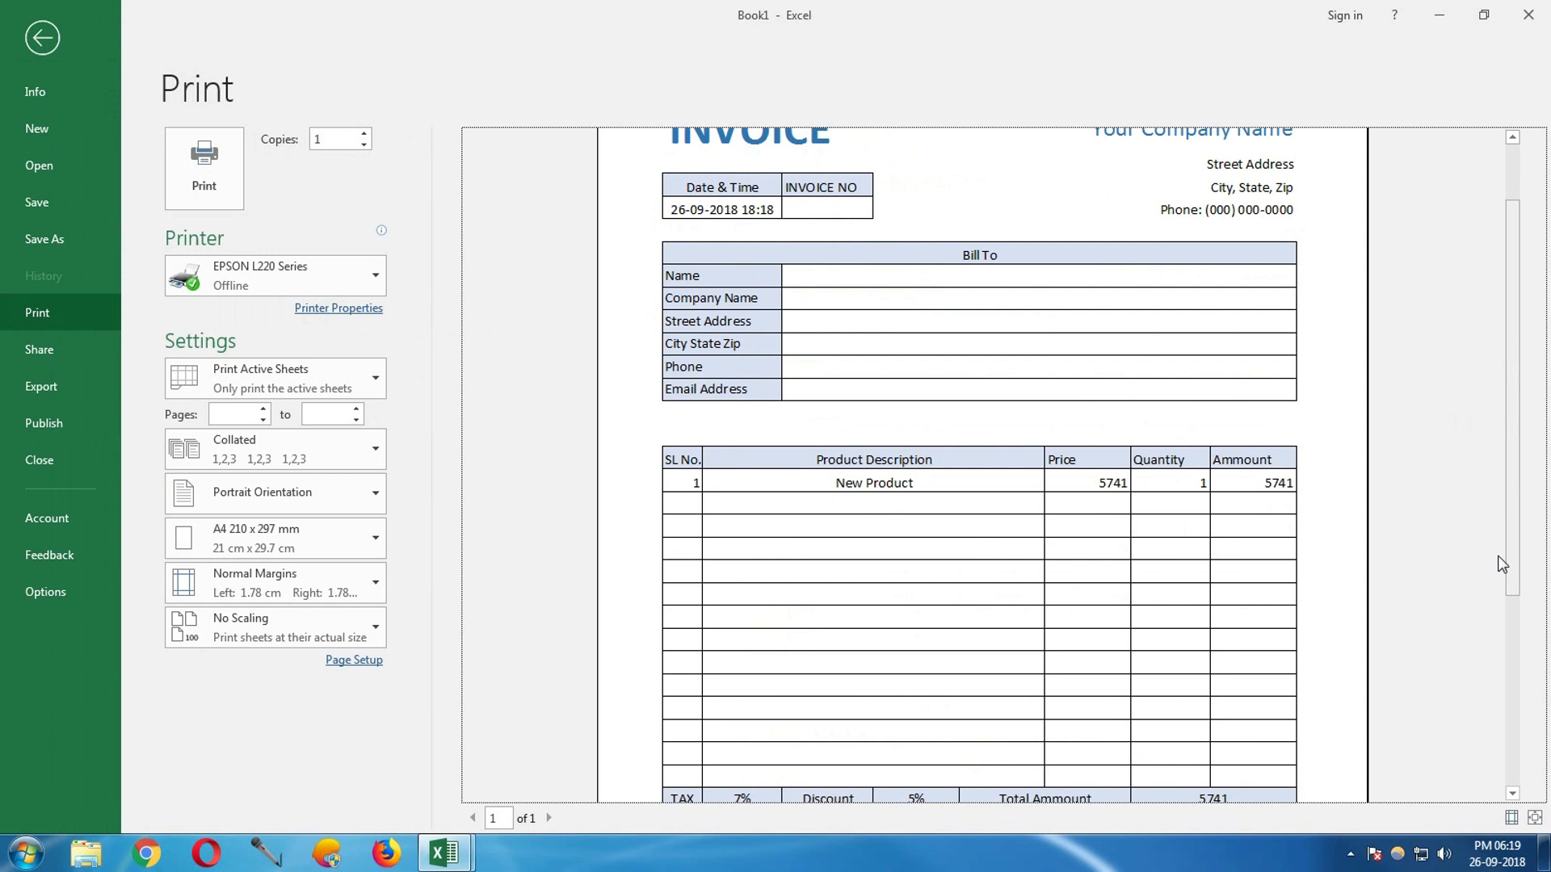
pyautogui.scroll(-1, 1508, 658)
pyautogui.click(1511, 646)
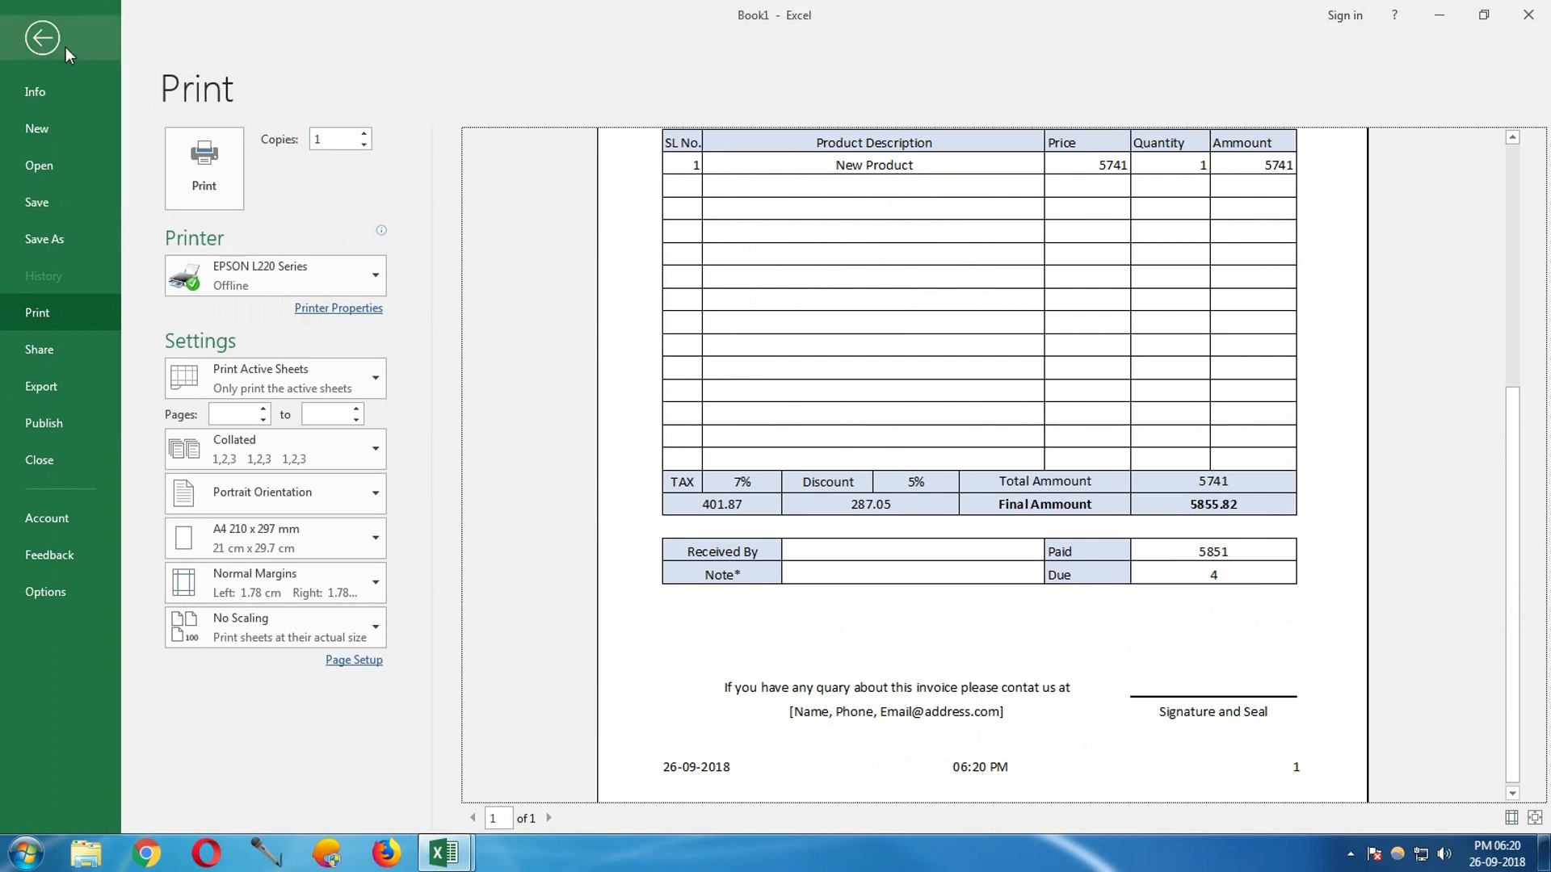
pyautogui.click(42, 37)
# - Save the workbook to the Desktop as an Excel Workbook named "invoice for youtube"
pyautogui.click(28, 47)
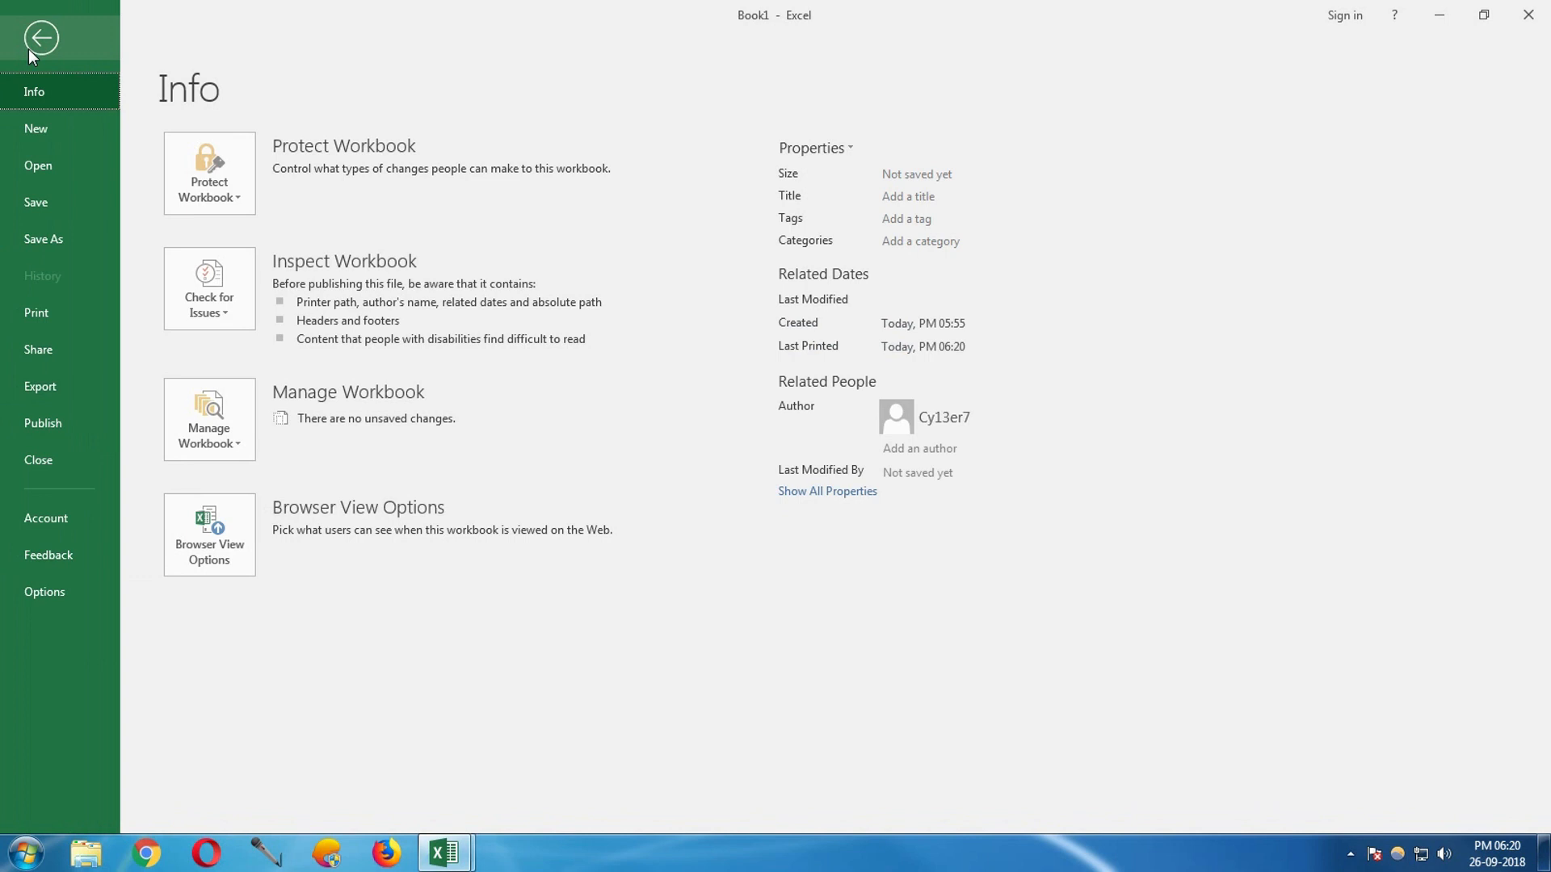
pyautogui.click(61, 215)
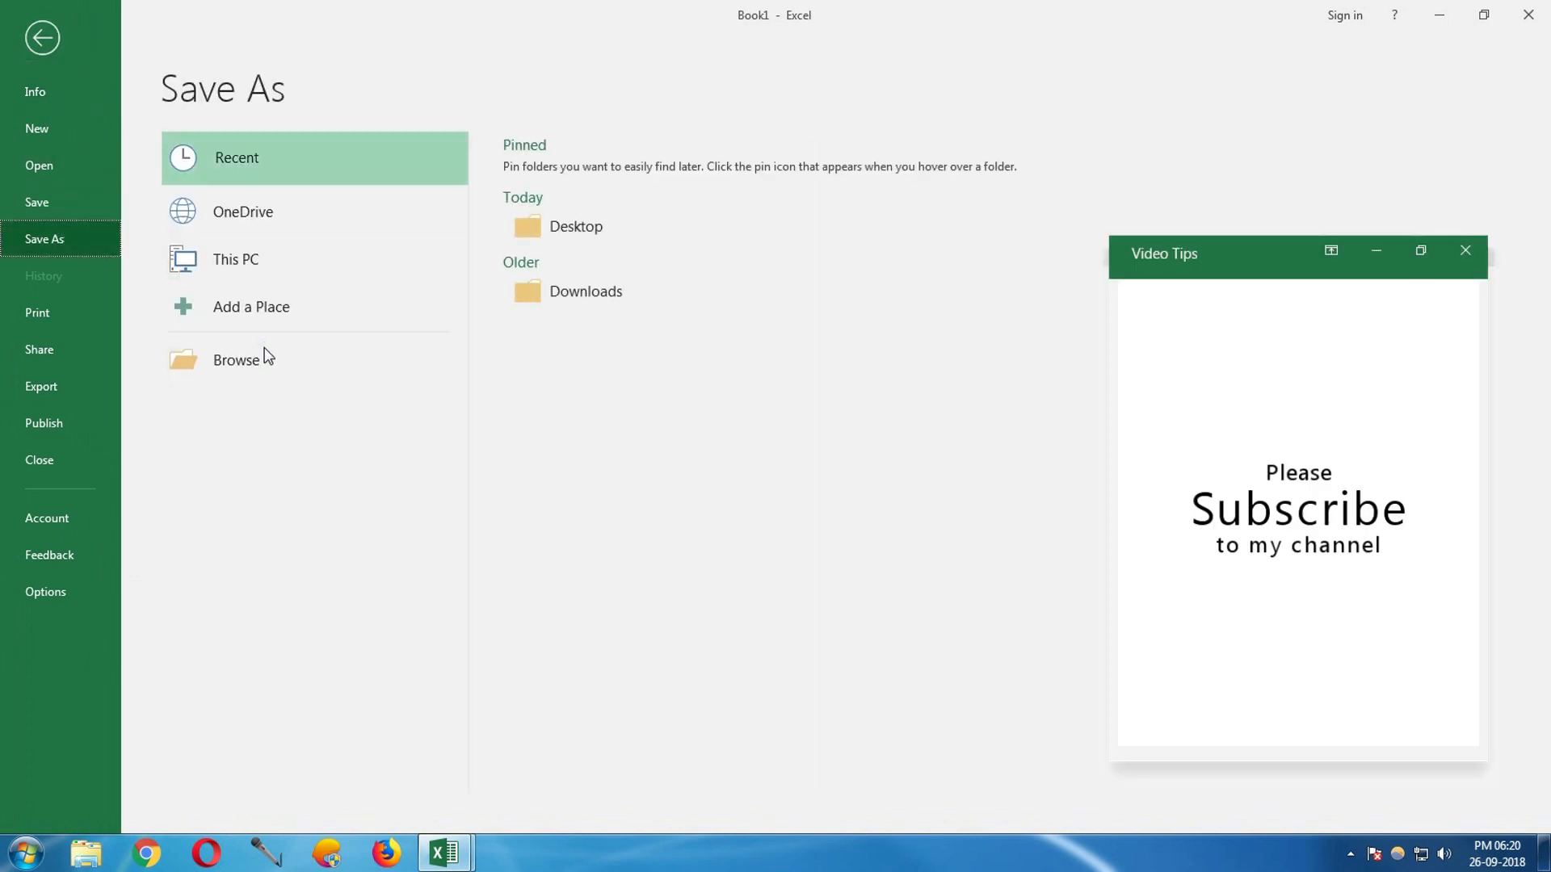
pyautogui.click(265, 349)
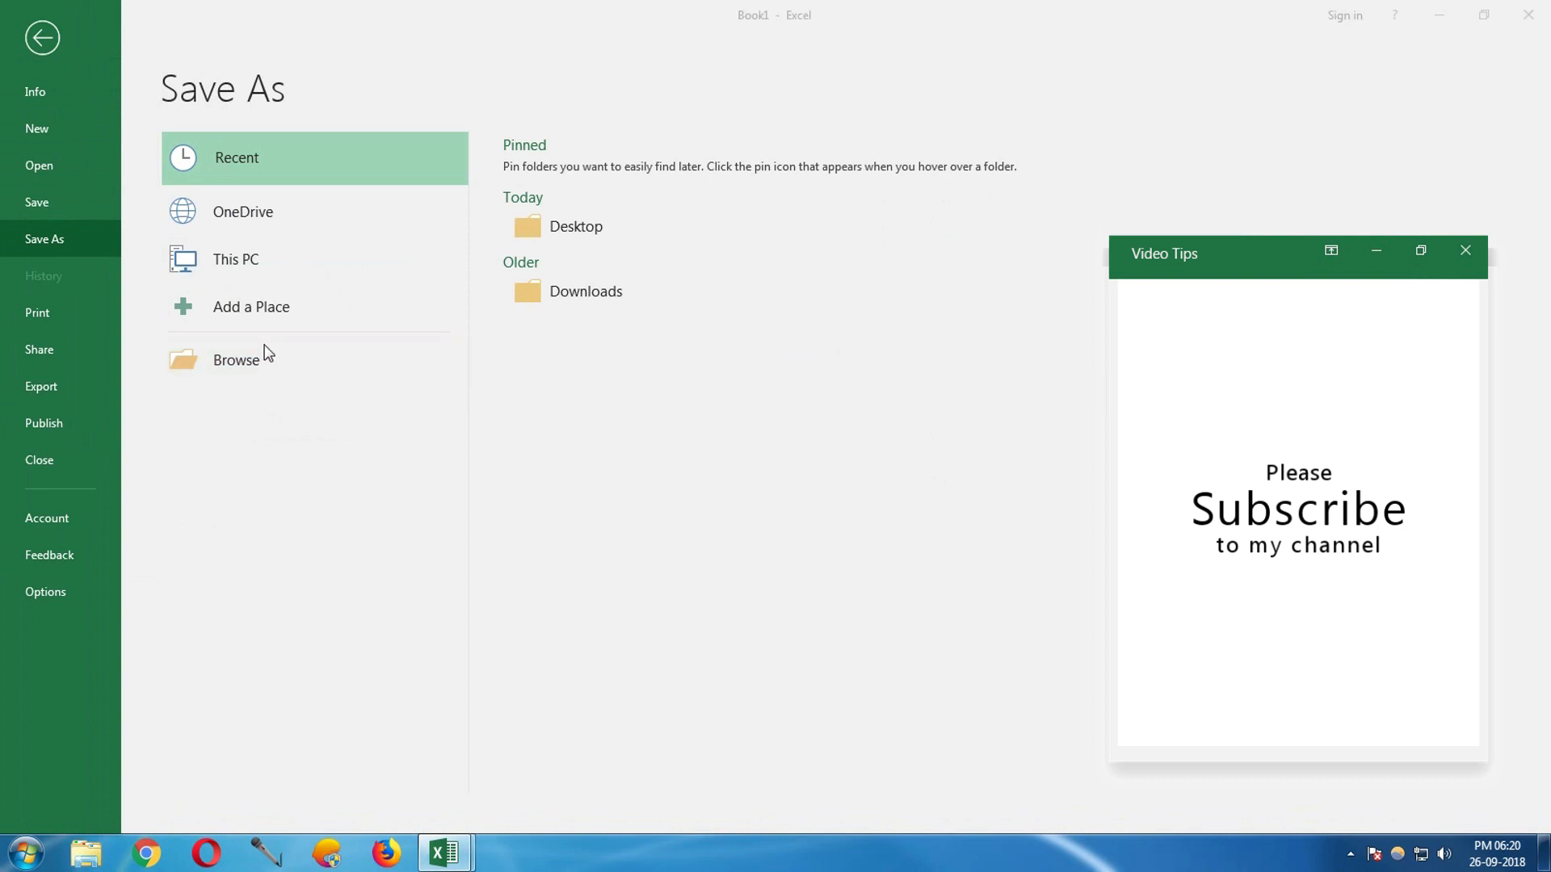
pyautogui.click(85, 145)
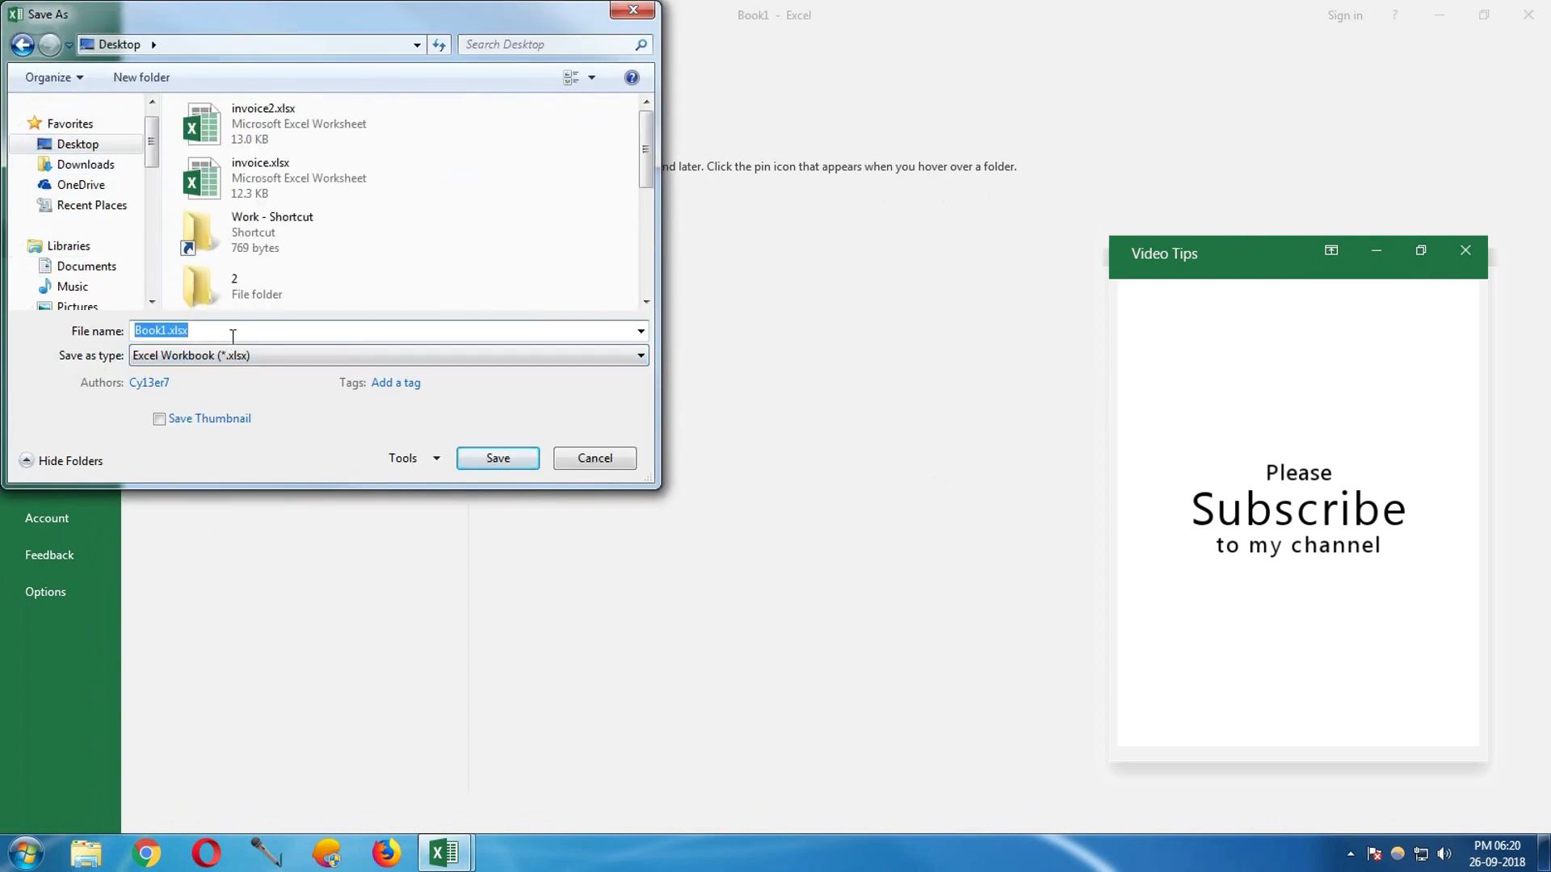
pyautogui.write('in')
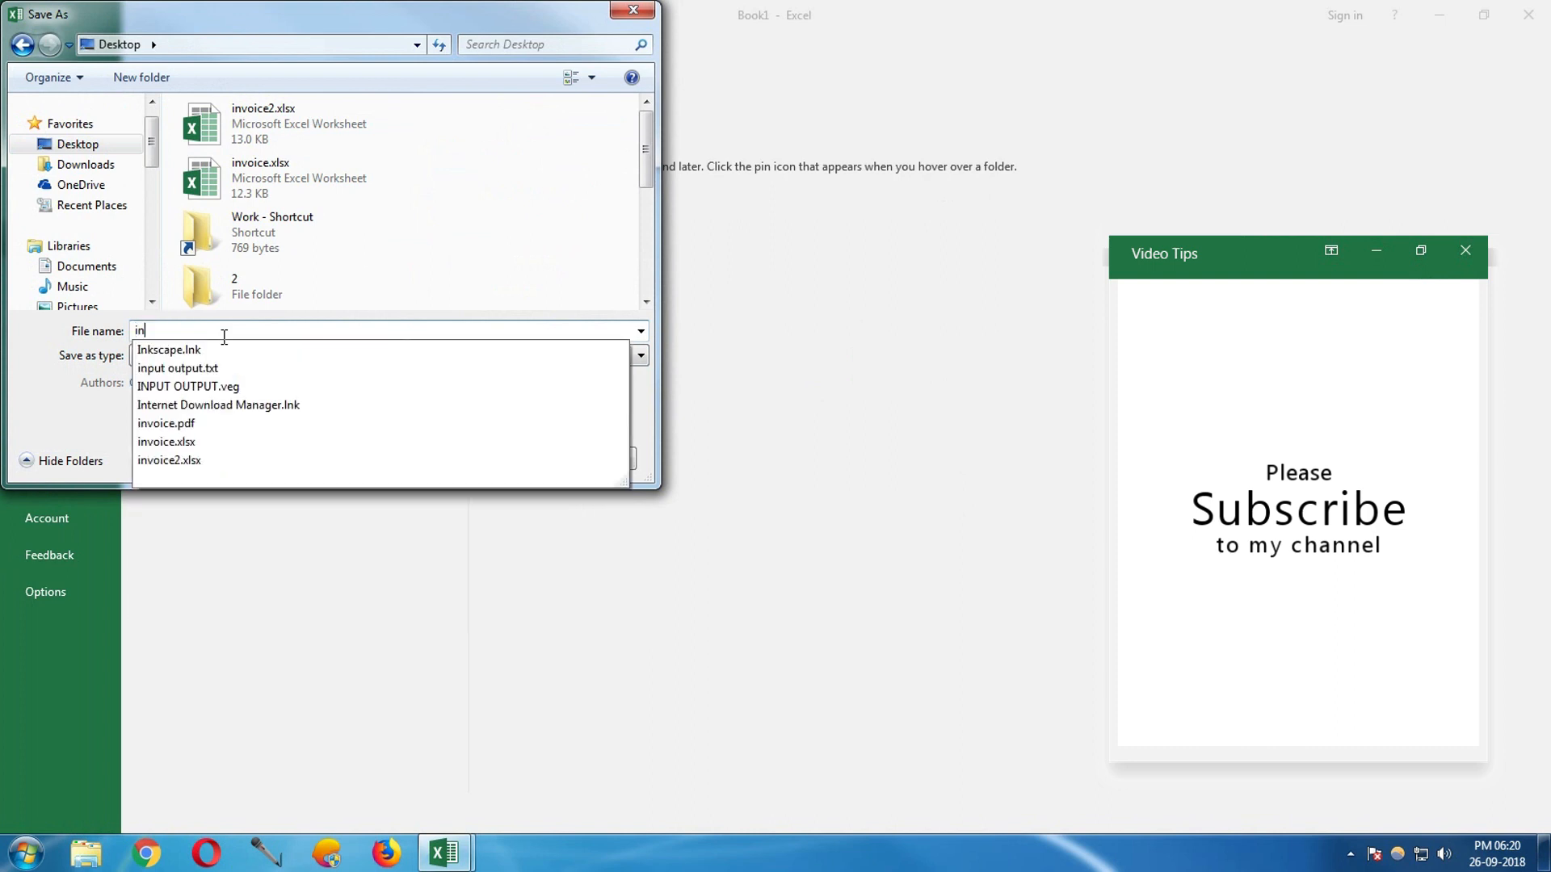
pyautogui.write('voice for youtu')
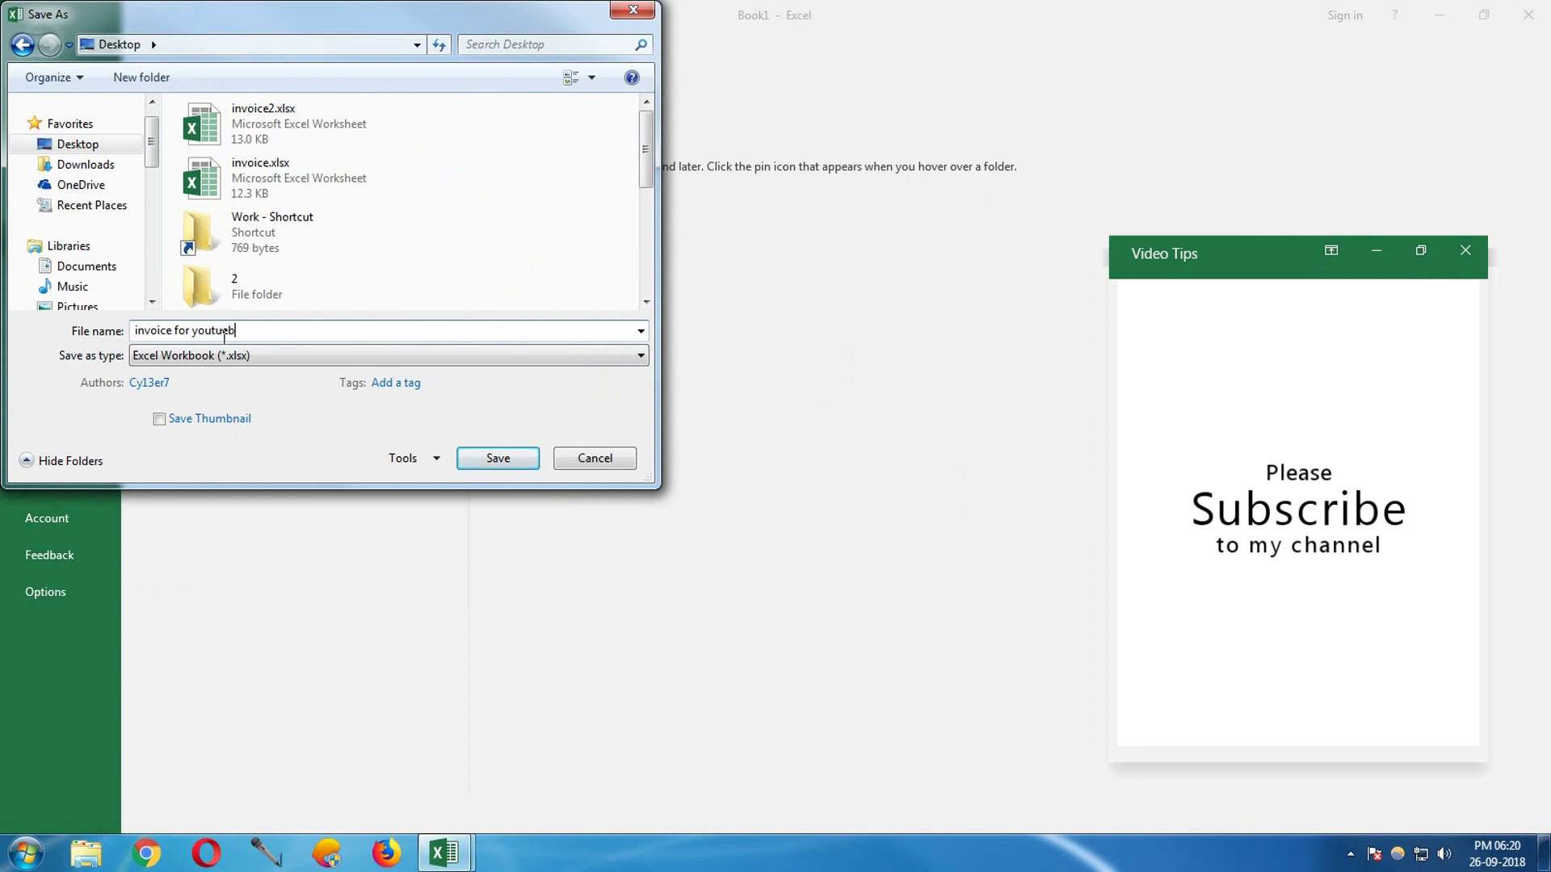
pyautogui.write('be')
pyautogui.click(480, 462)
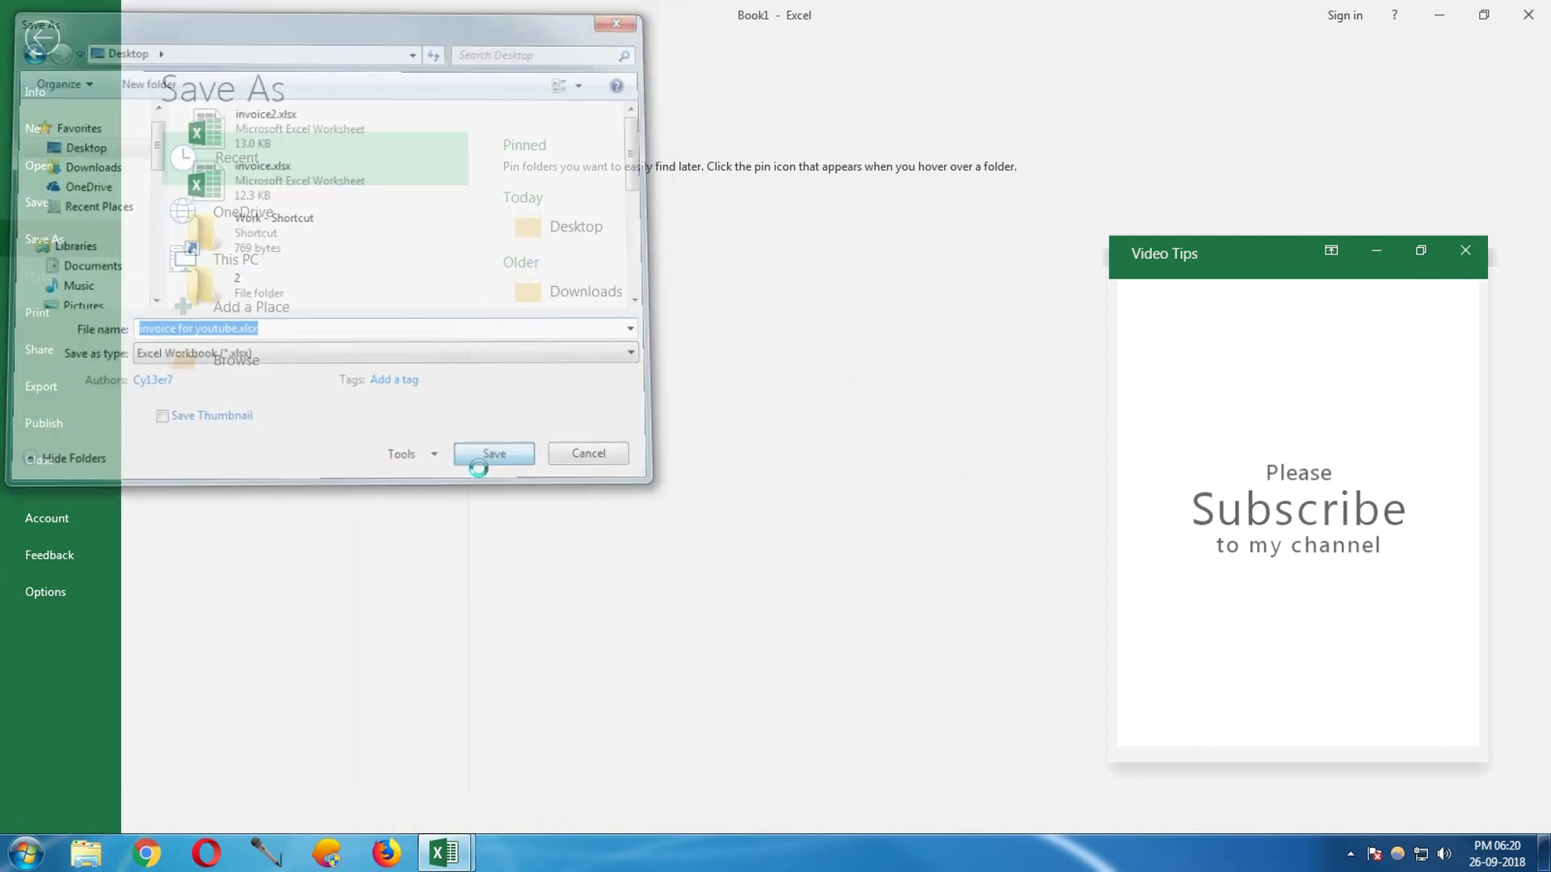